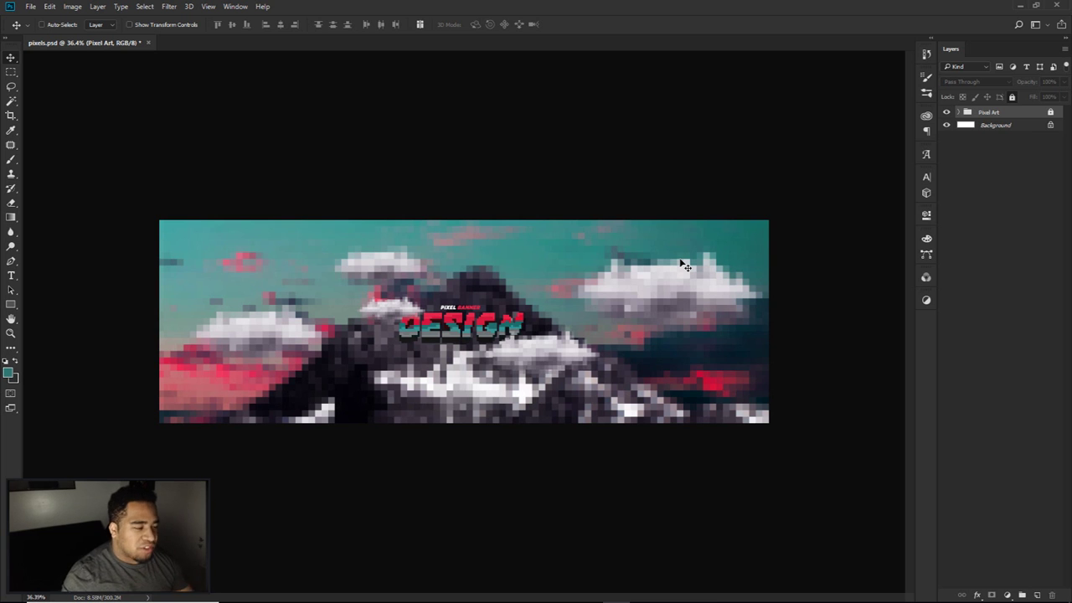
{"action": "scroll", "coordinate": [448, 339], "scroll_direction": "up", "scroll_amount": 2}
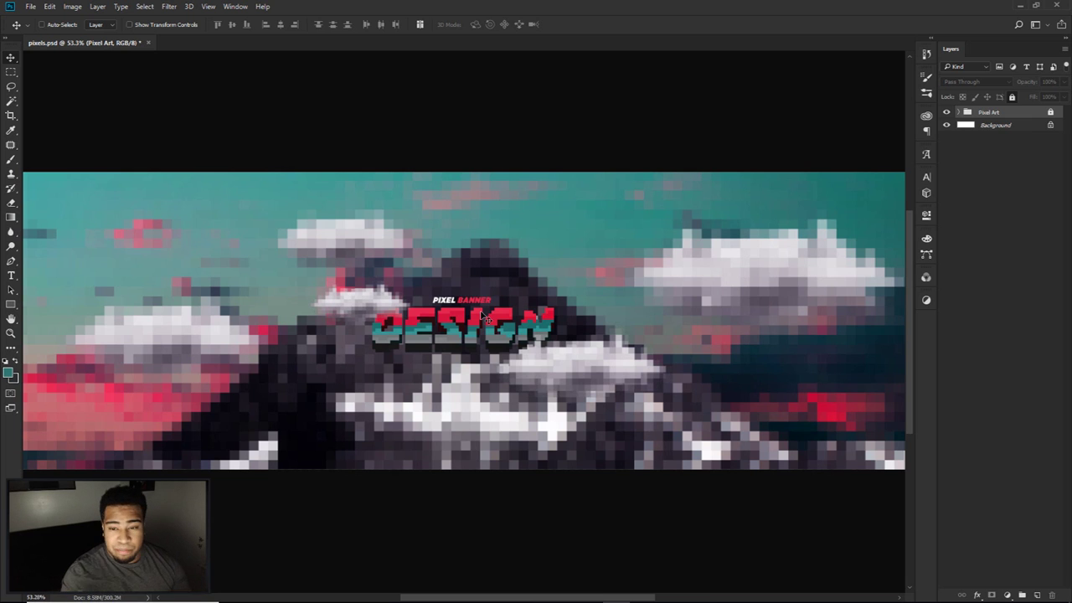
{"action": "left_click", "coordinate": [169, 6]}
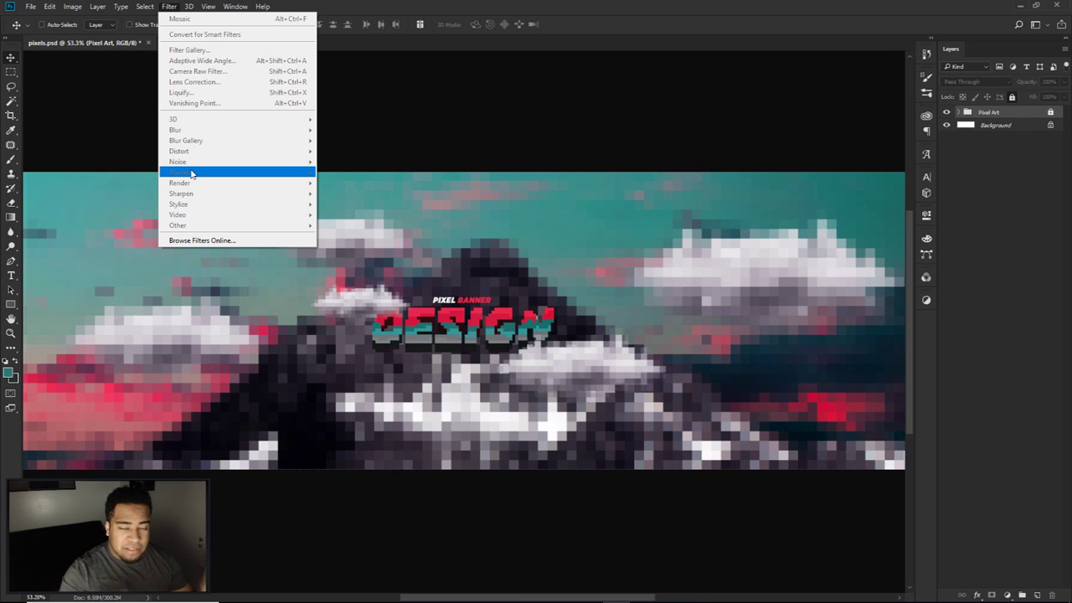
{"action": "left_click", "coordinate": [563, 205]}
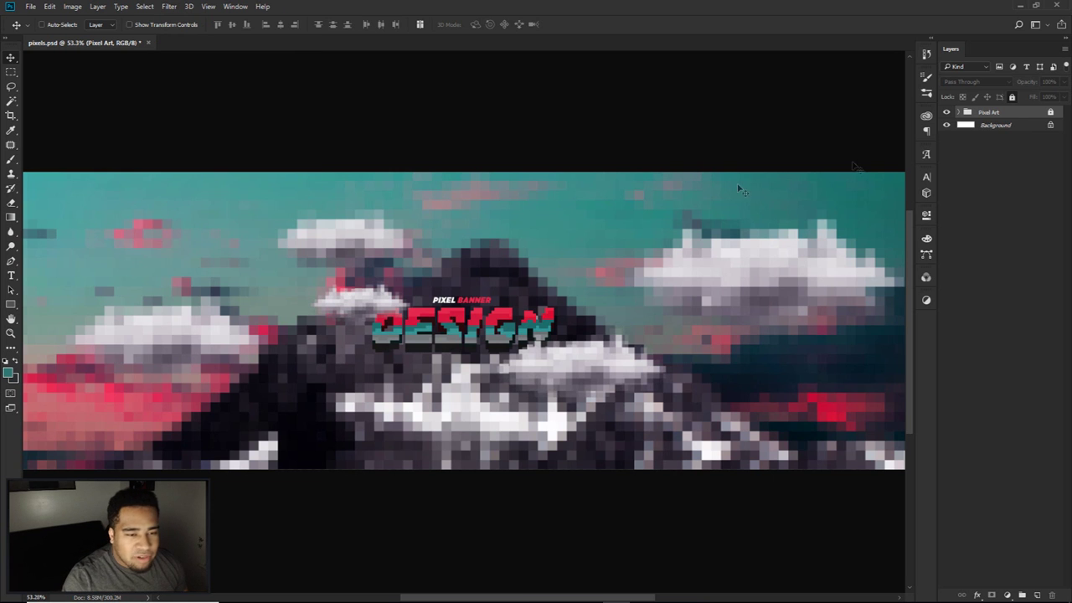
Step: Expand the Pixel Art group and view its Step 1, Step 2, Step 3 and final subgroups one at a time
{"action": "left_click", "coordinate": [959, 111]}
{"action": "left_click_drag", "start_coordinate": [946, 124], "coordinate": [946, 151]}
{"action": "left_click", "coordinate": [946, 164]}
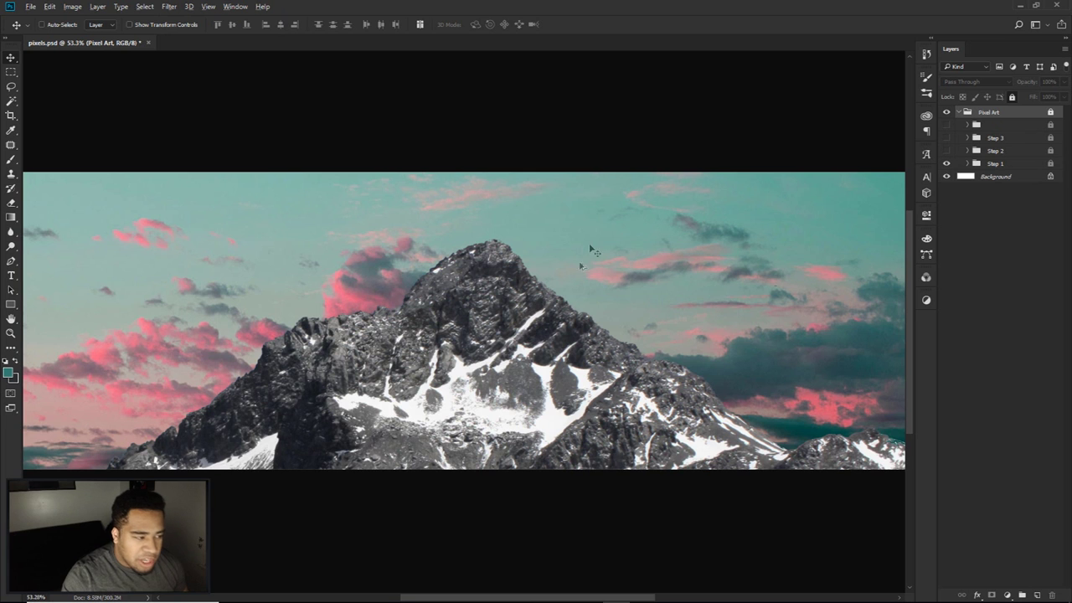
{"action": "scroll", "coordinate": [579, 266], "scroll_direction": "down", "scroll_amount": 1}
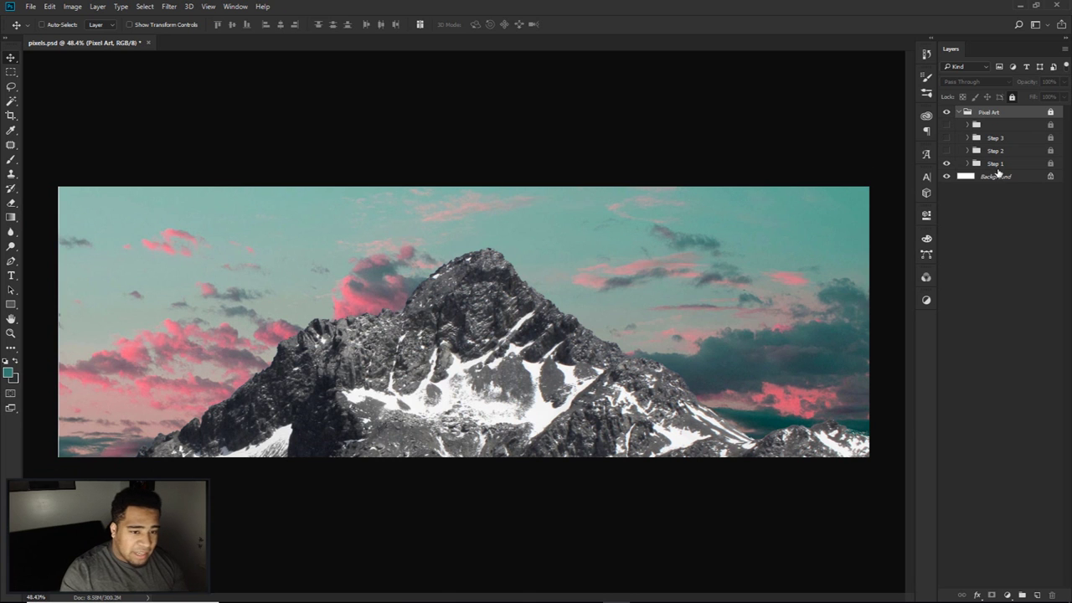
{"action": "left_click", "coordinate": [946, 150]}
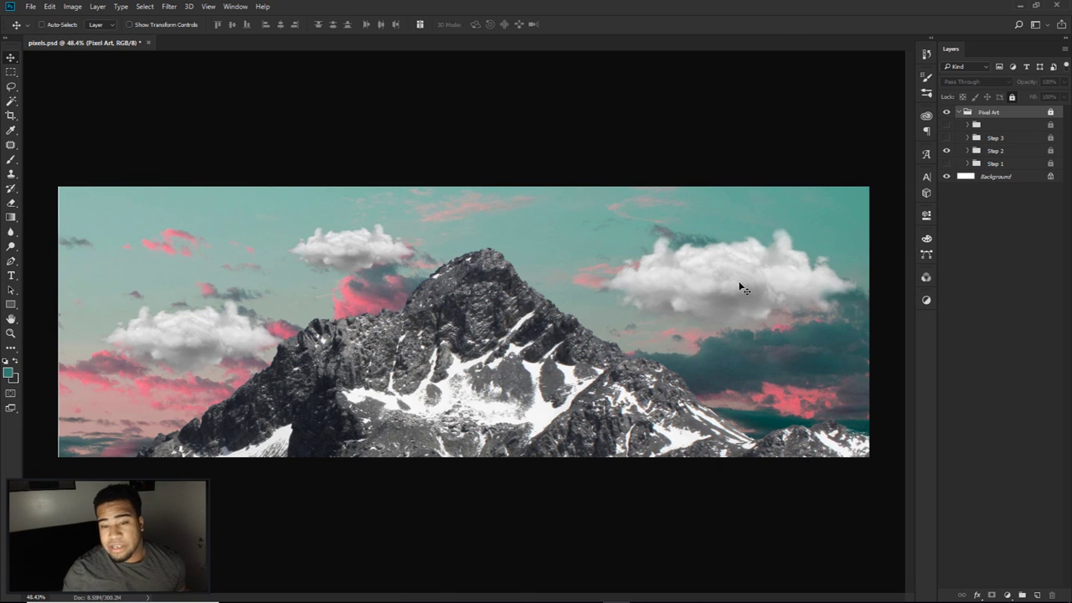
{"action": "left_click", "coordinate": [946, 138]}
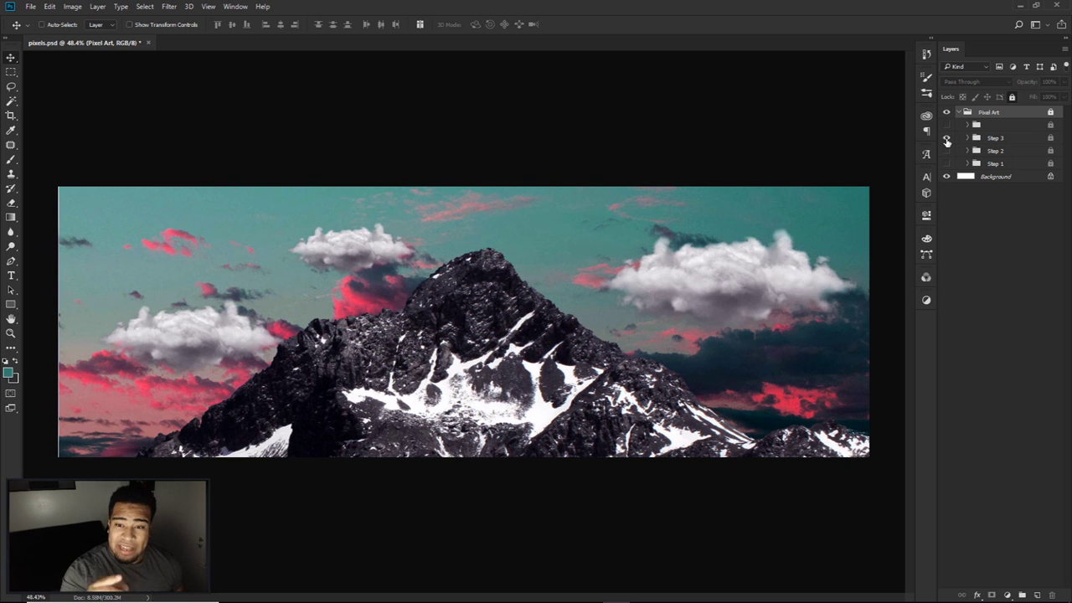
{"action": "left_click", "coordinate": [946, 124]}
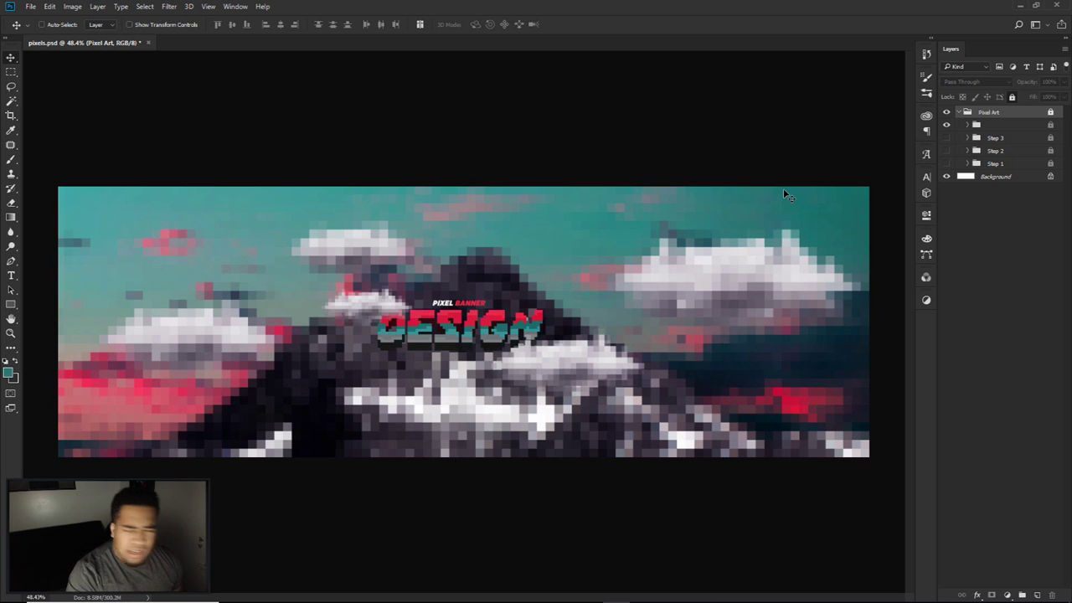
Step: Collapse the Pixel Art group and hide it, leaving only the white background showing
{"action": "left_click", "coordinate": [959, 112]}
{"action": "left_click", "coordinate": [946, 112]}
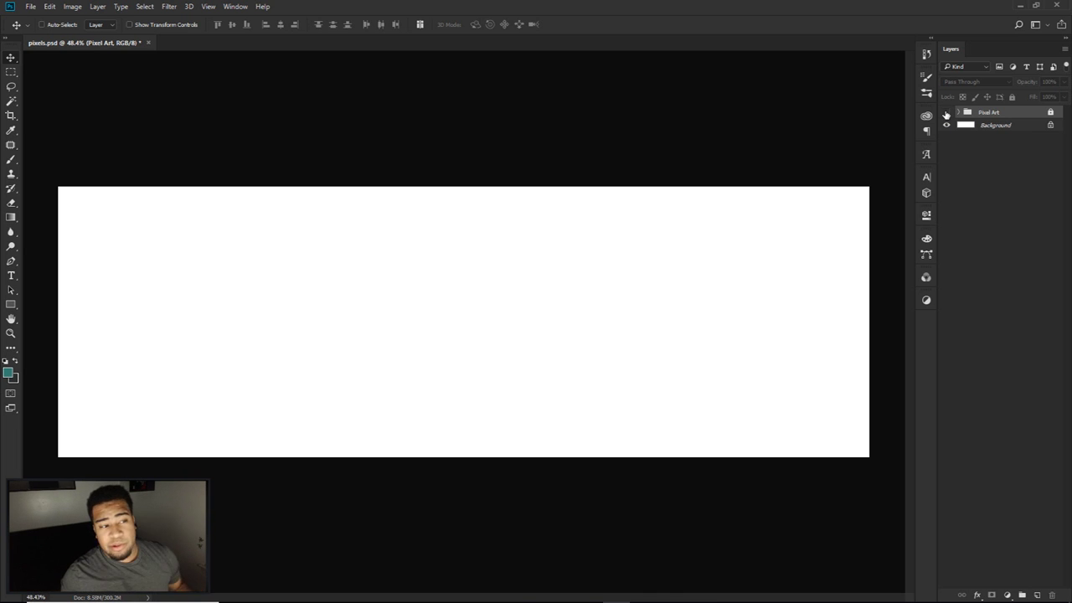
{"action": "left_click", "coordinate": [946, 112]}
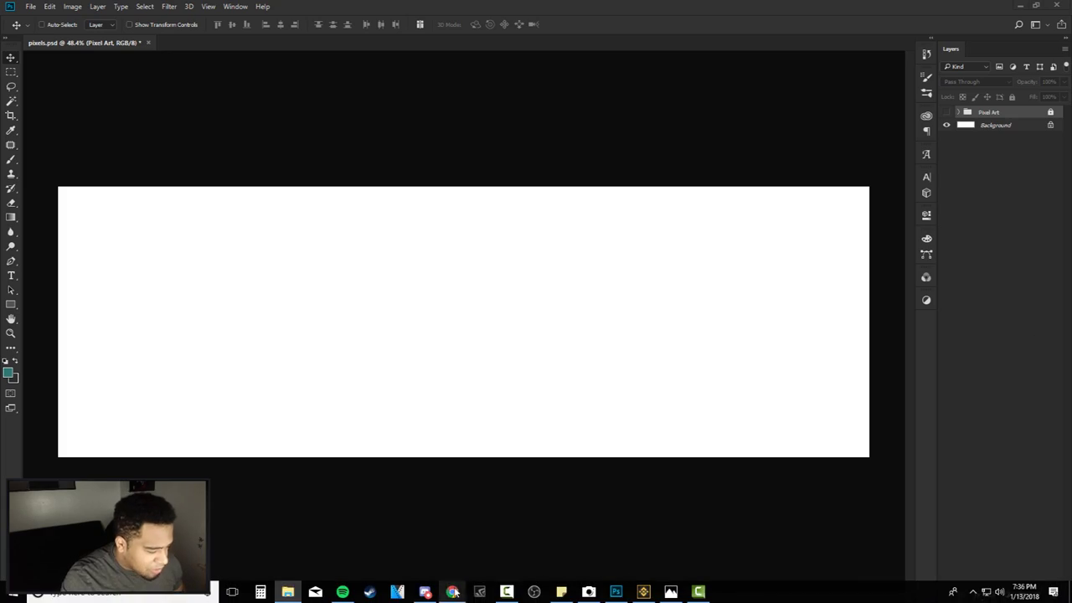
Step: Switch to Chrome and examine the minimum image size filter options for the mountains image search
{"action": "key", "text": "alt+Tab"}
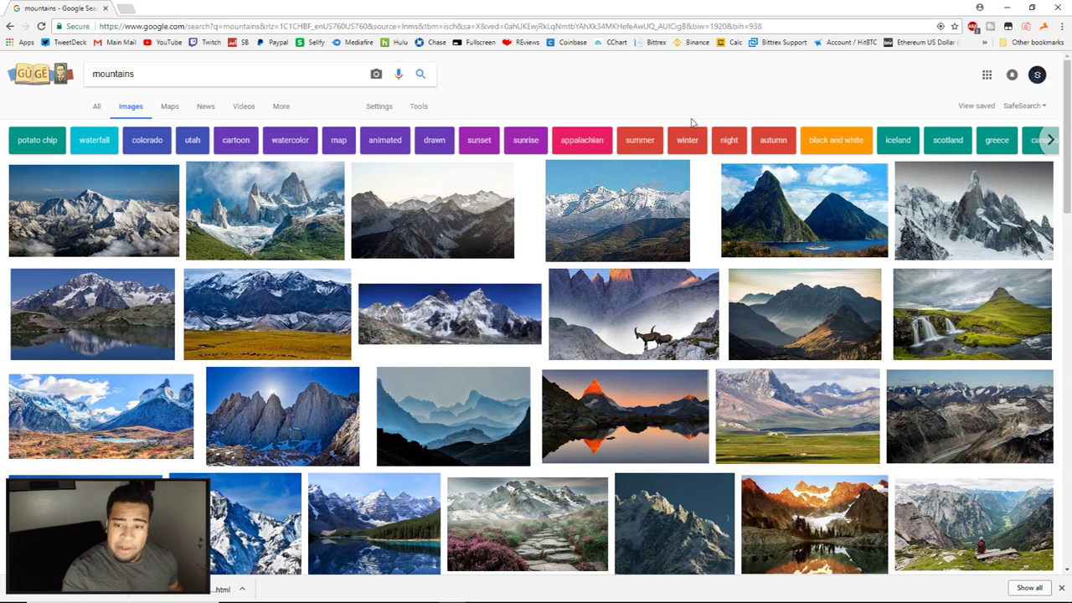
{"action": "left_click", "coordinate": [420, 107]}
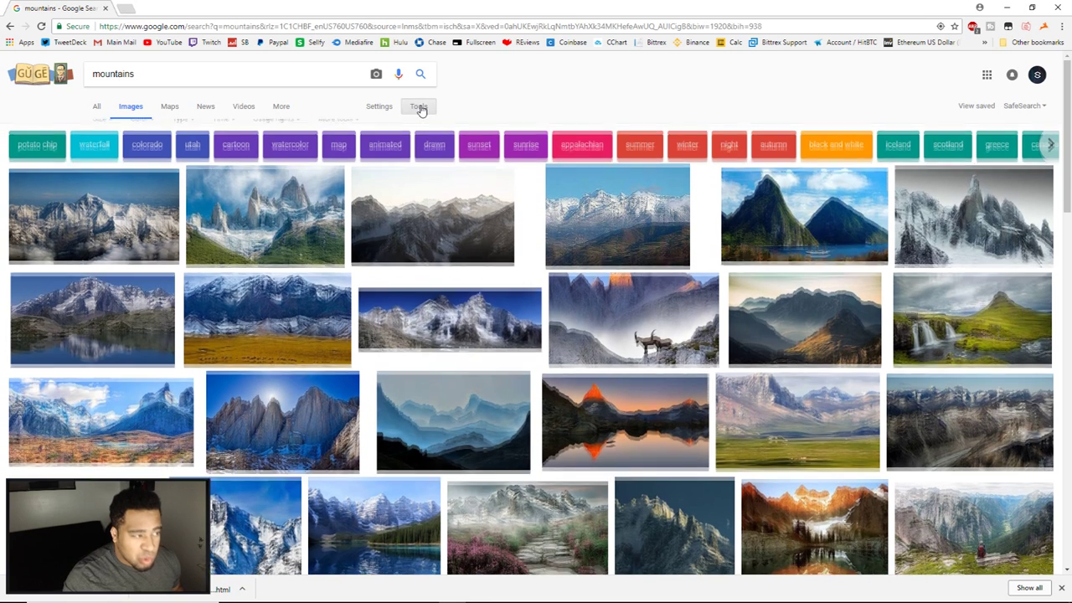
{"action": "left_click", "coordinate": [102, 126]}
{"action": "mouse_move", "coordinate": [113, 208]}
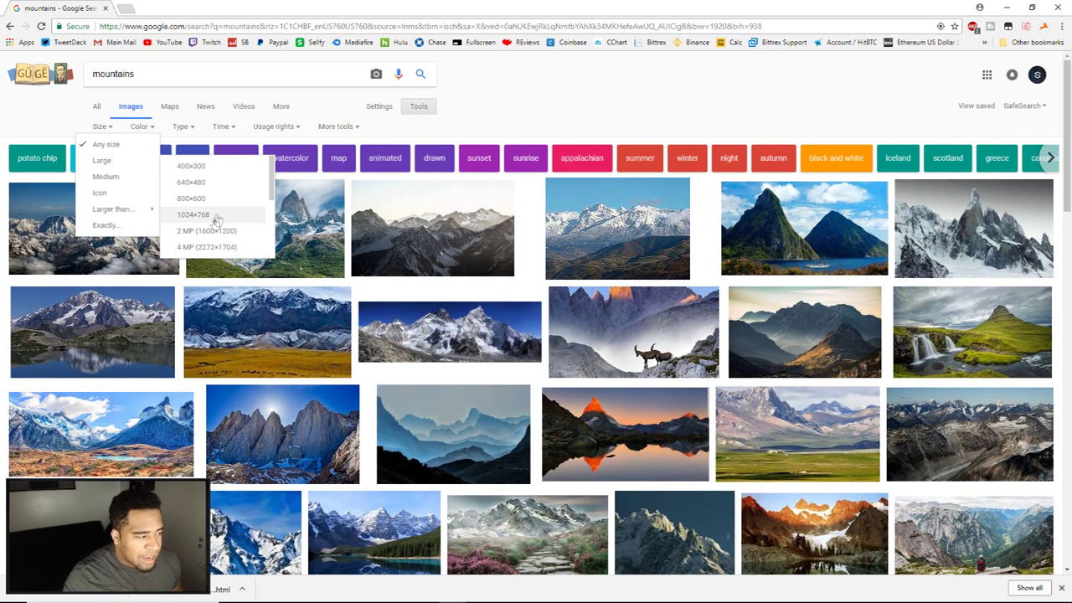
{"action": "scroll", "coordinate": [211, 226], "scroll_direction": "down", "scroll_amount": 1}
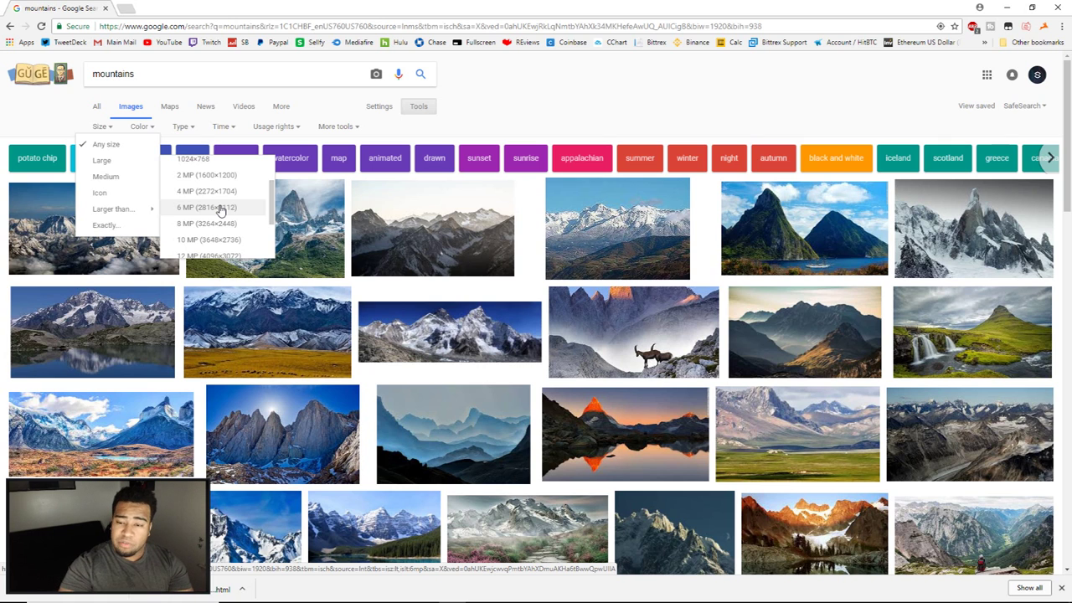
{"action": "left_click", "coordinate": [522, 110]}
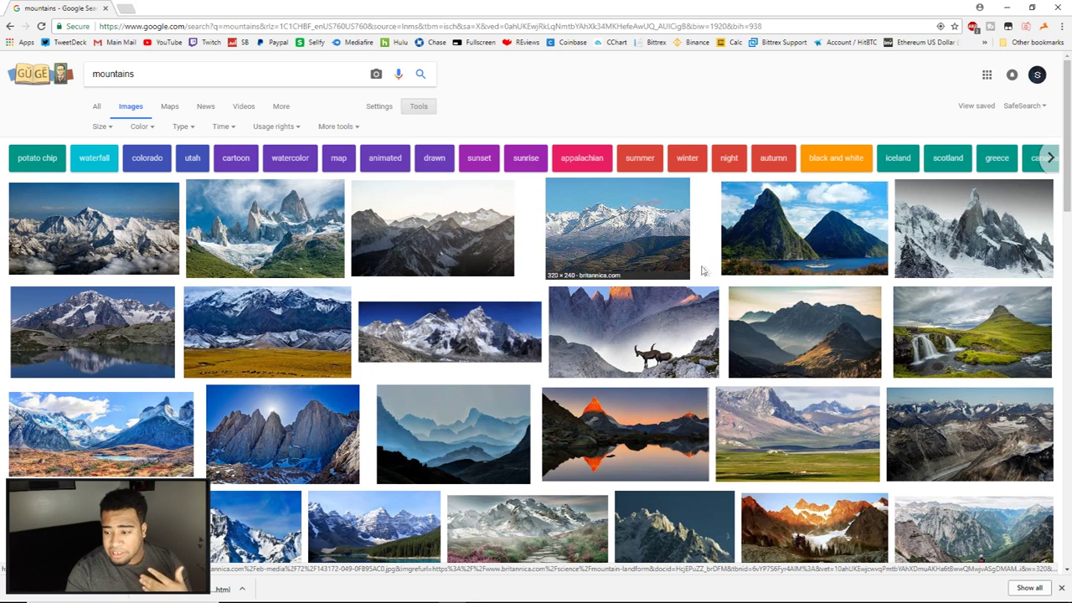
Step: Preview two snowy mountain images from the search results and switch back to Photoshop
{"action": "left_click", "coordinate": [139, 248]}
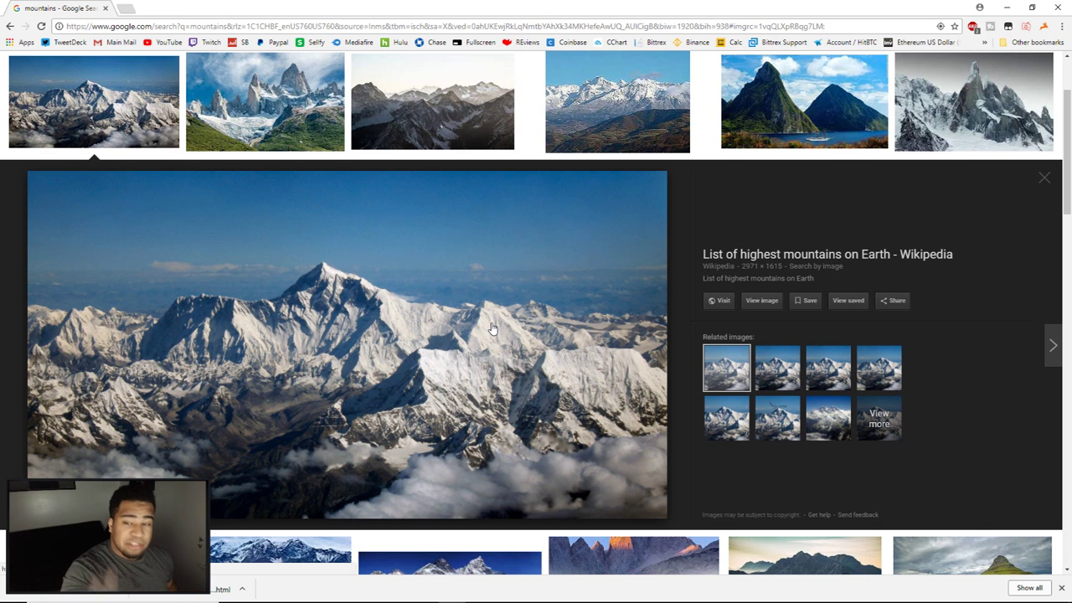
{"action": "left_click", "coordinate": [994, 117]}
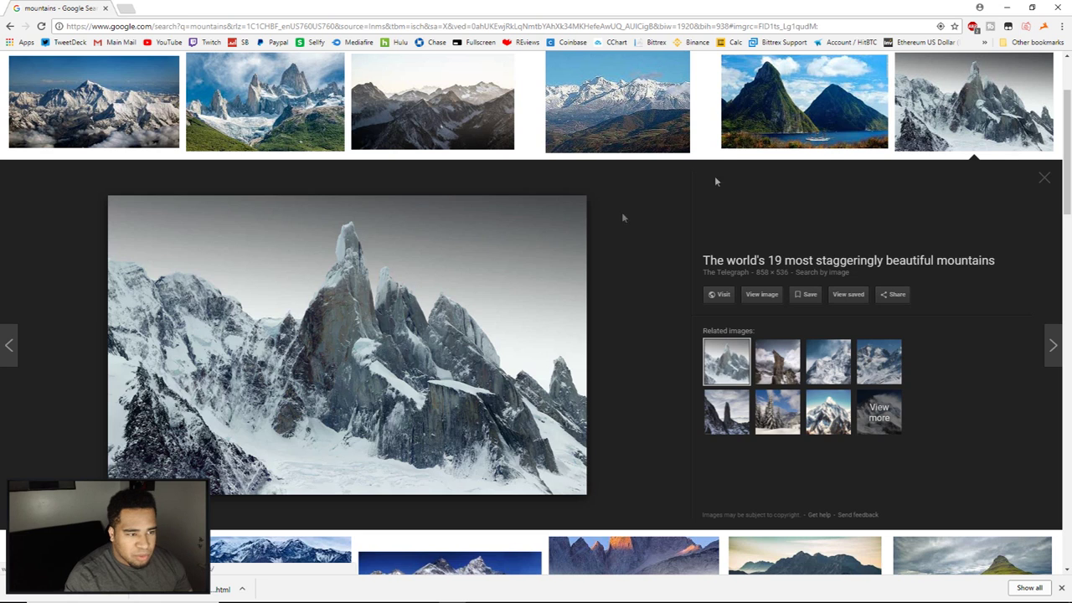
{"action": "left_click", "coordinate": [791, 125]}
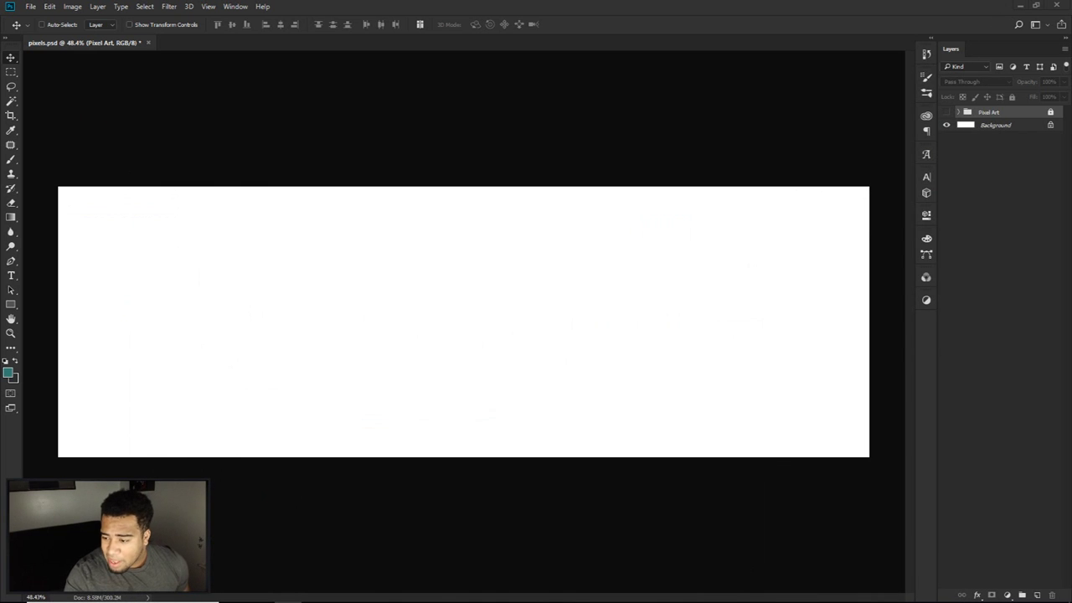
Step: Place the img_94781 mountain photo in the banner and scale it to about 19.6% so it covers the canvas
{"action": "left_click_drag", "start_coordinate": [933, 227], "coordinate": [651, 272]}
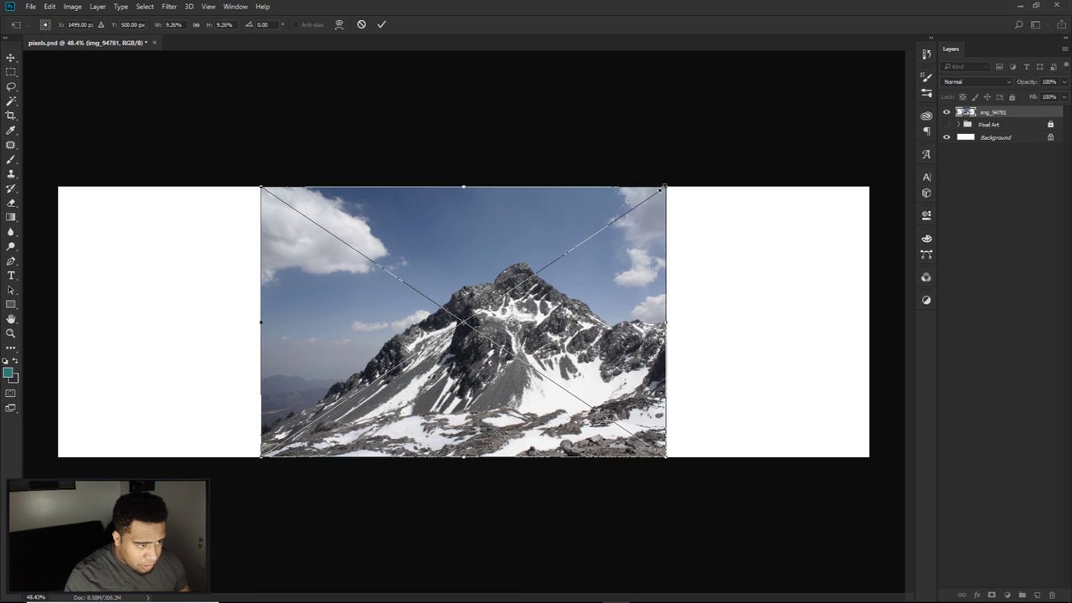
{"action": "left_click_drag", "start_coordinate": [666, 186], "coordinate": [893, 50]}
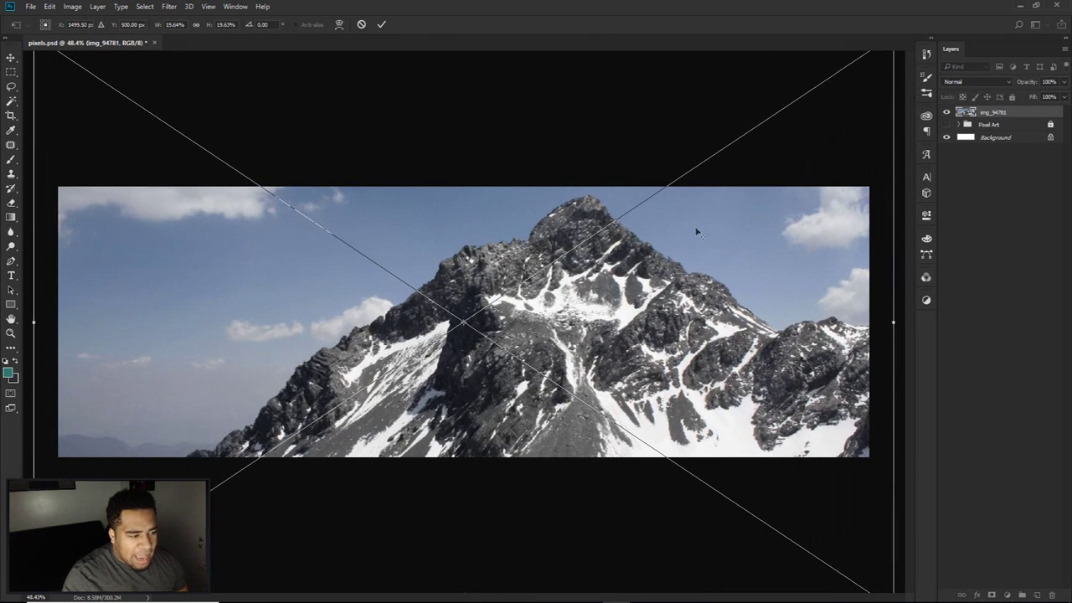
{"action": "key", "text": "Return"}
Step: Move the mountain photo down and slightly left, and enlarge it to about 23.1%
{"action": "left_click_drag", "start_coordinate": [751, 302], "coordinate": [725, 346]}
{"action": "key", "text": "ctrl+t"}
{"action": "key", "text": "ctrl+0"}
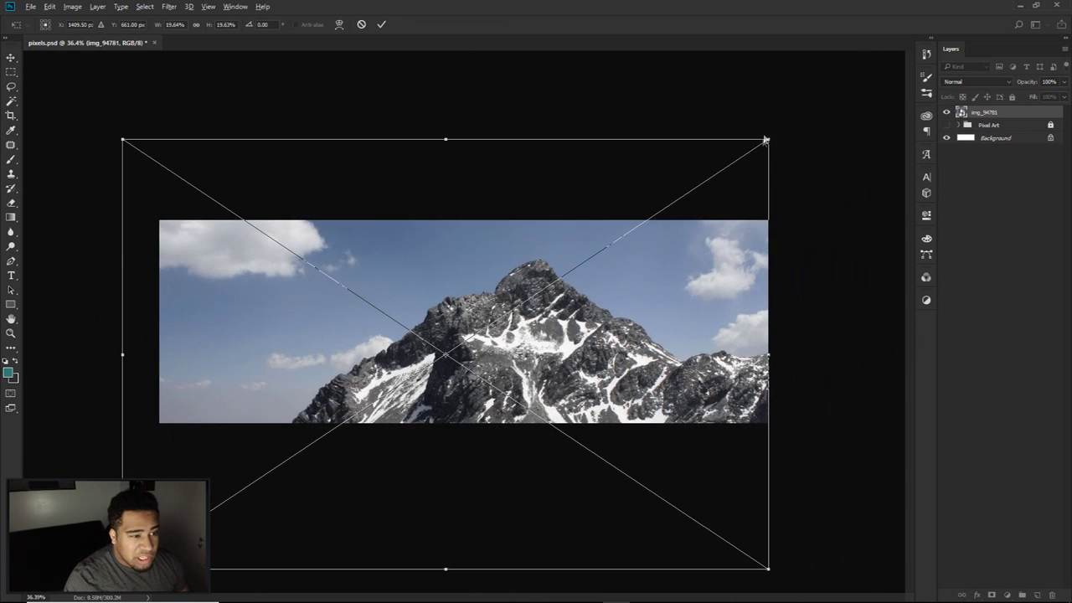
{"action": "left_click_drag", "start_coordinate": [768, 136], "coordinate": [837, 125]}
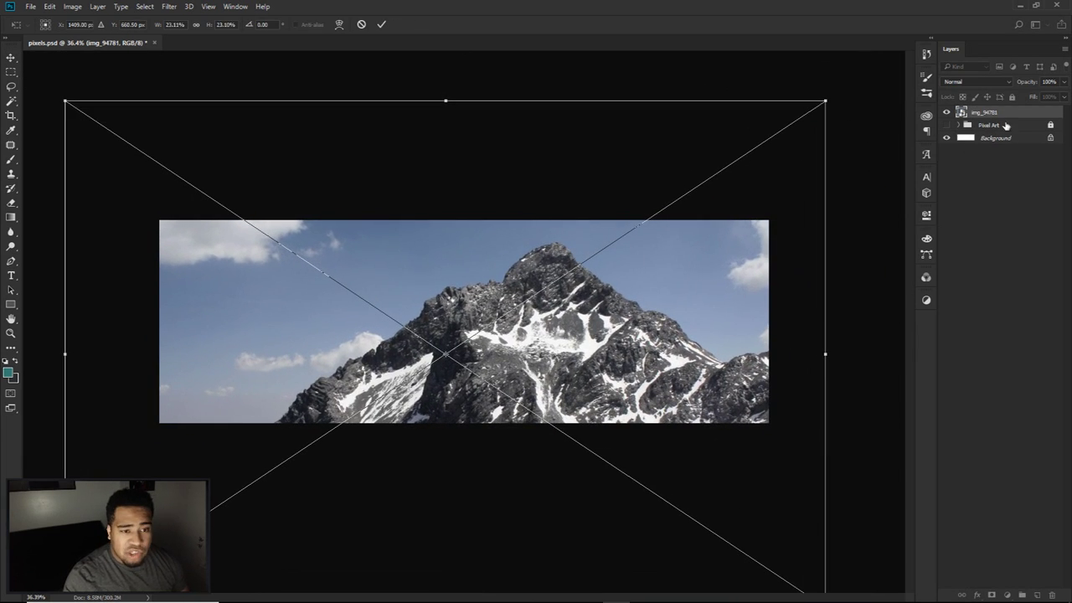
{"action": "key", "text": "Return"}
Step: Reposition the mountain photo to centre its peak and enlarge it further to cover the canvas's right edge
{"action": "left_click_drag", "start_coordinate": [637, 358], "coordinate": [661, 365]}
{"action": "key", "text": "ctrl+t"}
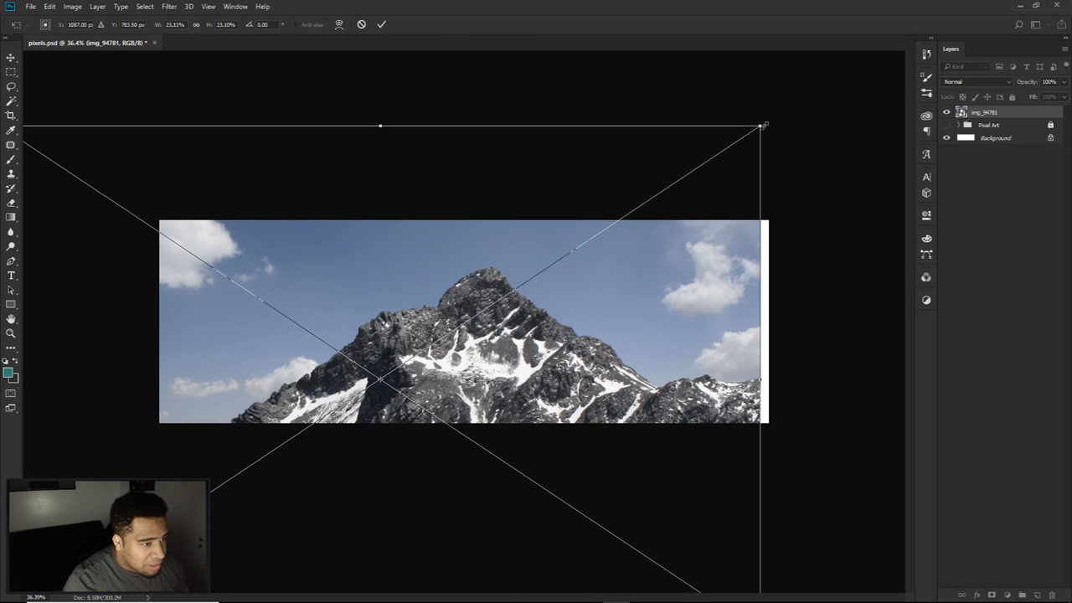
{"action": "left_click_drag", "start_coordinate": [761, 126], "coordinate": [832, 75]}
{"action": "left_click_drag", "start_coordinate": [701, 282], "coordinate": [638, 333]}
{"action": "key", "text": "Return"}
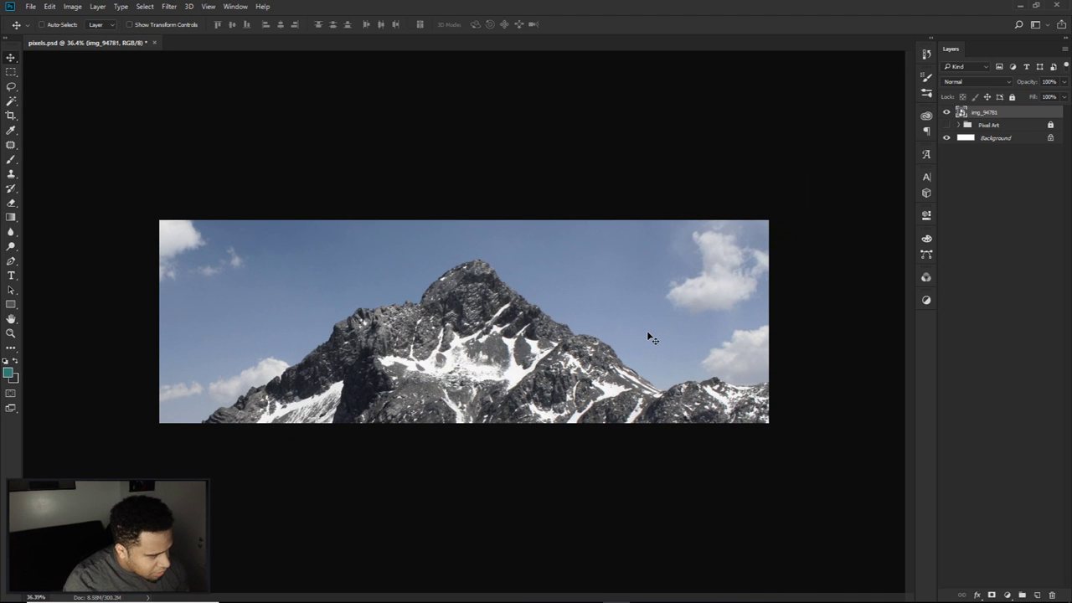
Step: Compare the mountain photo with the finished Pixel Art group and move the mountain slightly lower
{"action": "left_click", "coordinate": [946, 112]}
{"action": "left_click", "coordinate": [946, 124]}
{"action": "left_click", "coordinate": [947, 124]}
{"action": "left_click", "coordinate": [946, 111]}
{"action": "left_click_drag", "start_coordinate": [599, 290], "coordinate": [598, 296]}
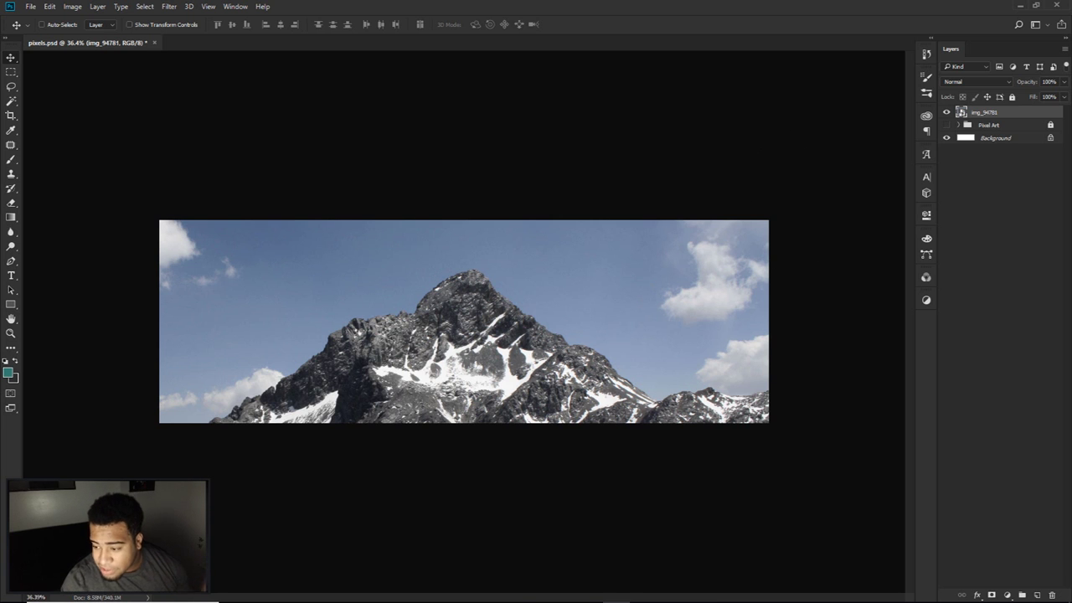
Step: Place the pink and teal cloudy sky image over the whole banner above the mountain layer
{"action": "left_click_drag", "start_coordinate": [504, 219], "coordinate": [514, 295]}
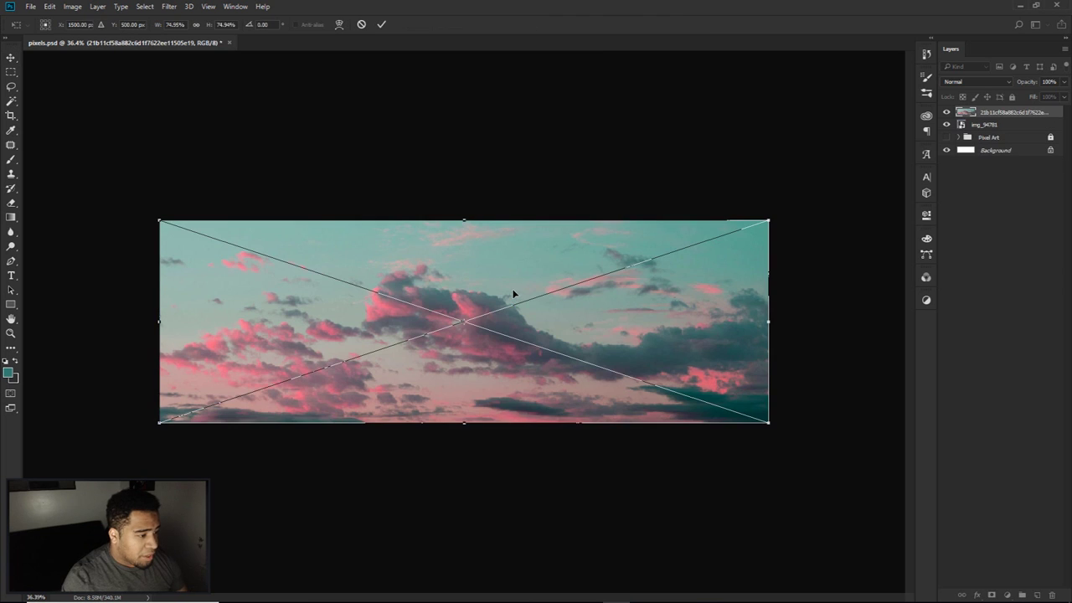
{"action": "key", "text": "Return"}
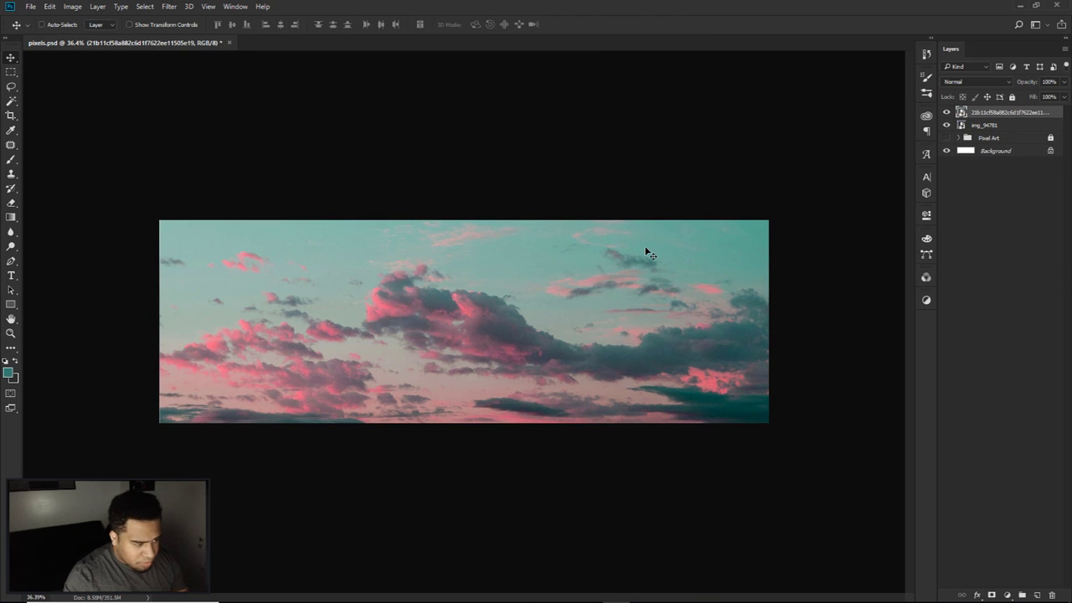
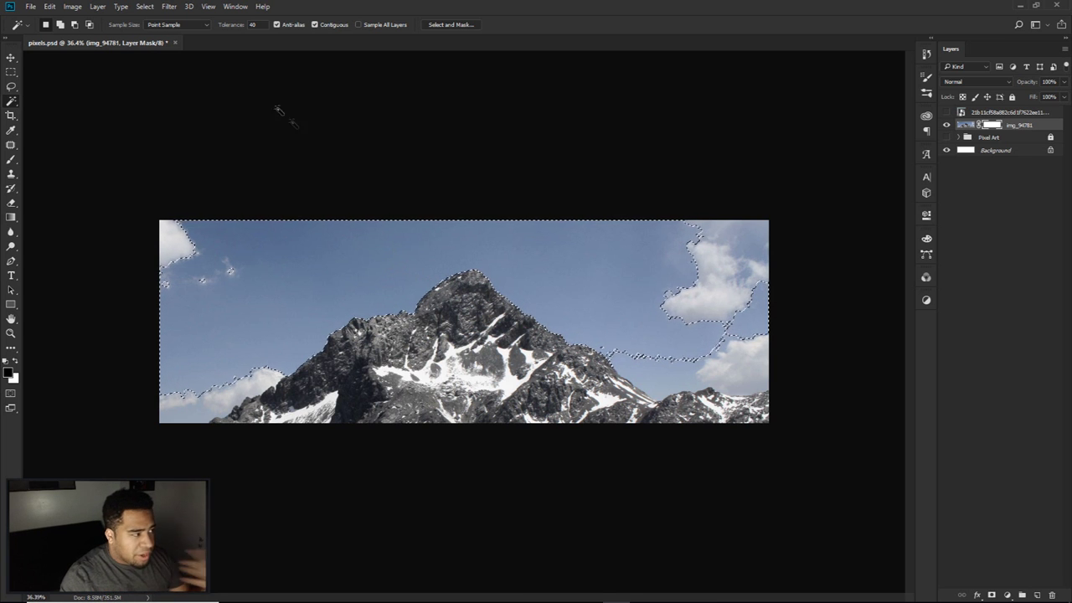
Step: Test Magic Wand selections of the blue sky with a tolerance of 5 and with 99
{"action": "left_click", "coordinate": [254, 24]}
{"action": "type", "text": "5"}
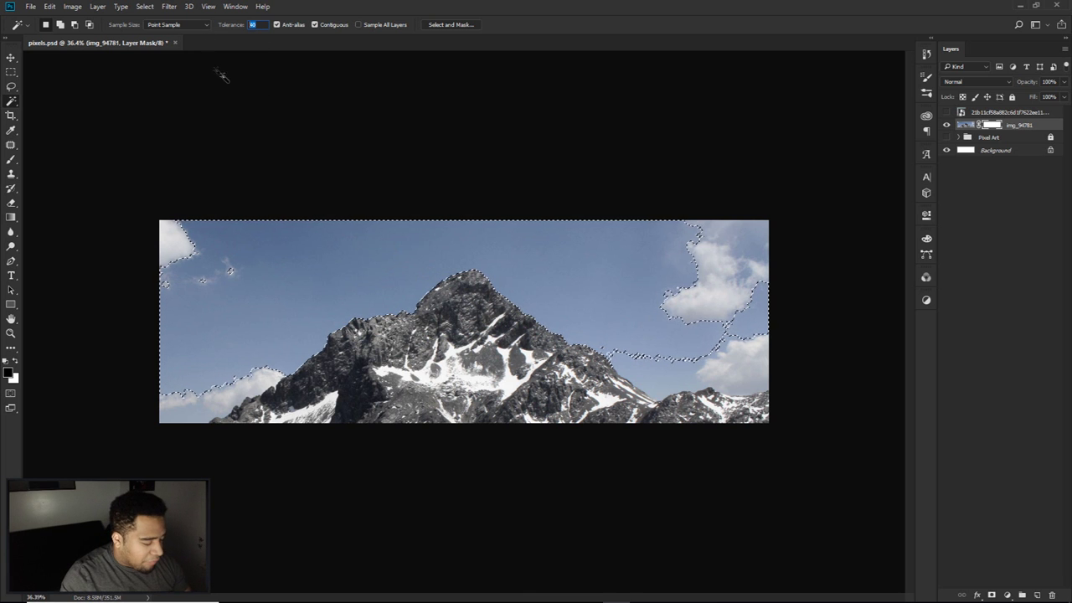
{"action": "left_click", "coordinate": [425, 276]}
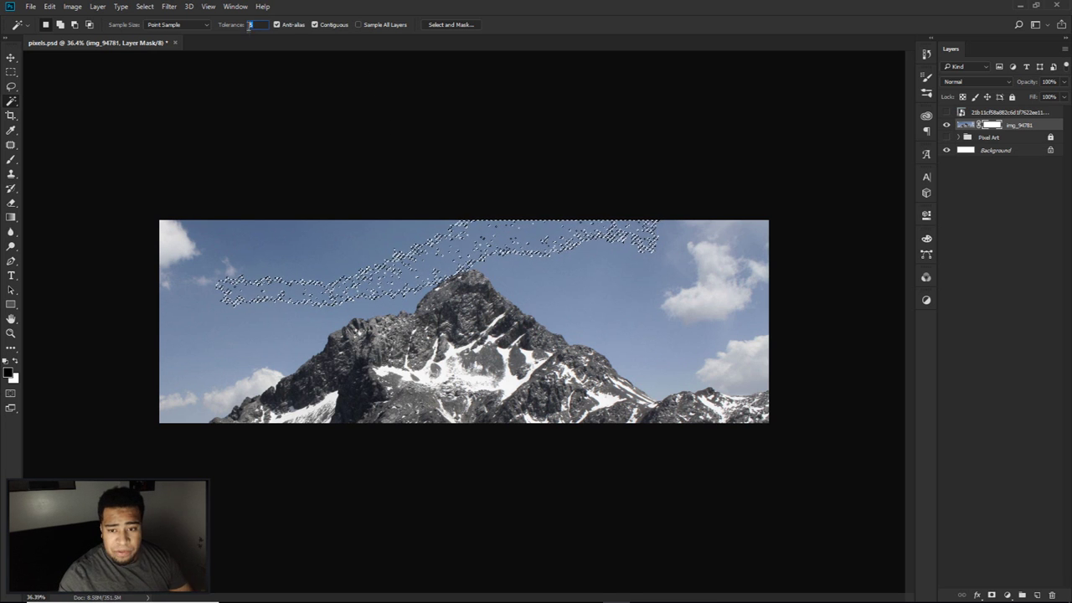
{"action": "type", "text": "99"}
{"action": "left_click", "coordinate": [584, 281]}
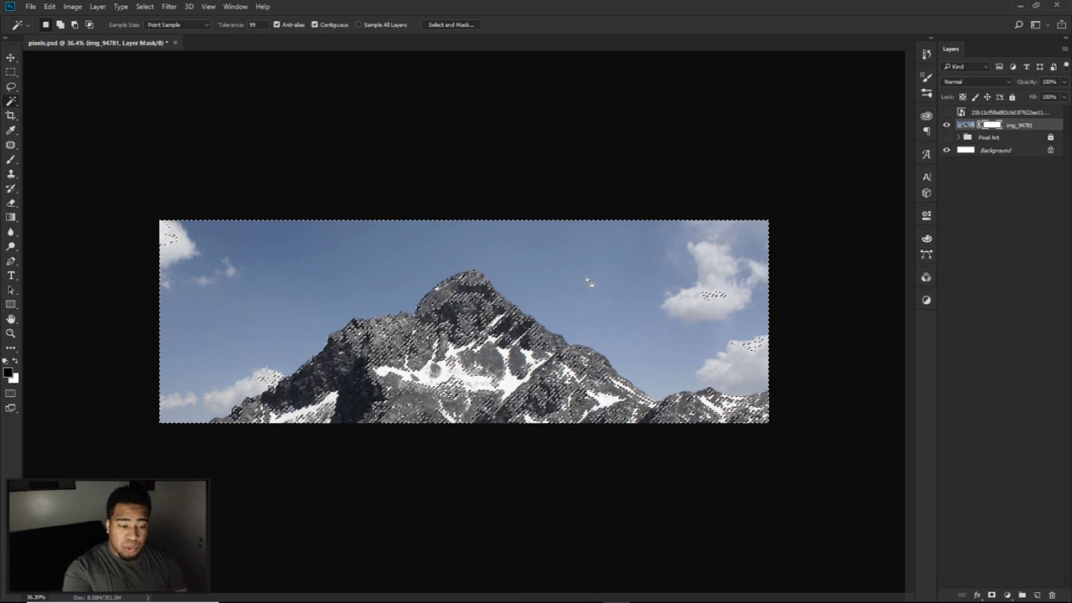
Step: Set the Magic Wand tolerance to 40, select the blue sky with it, and clear the selection
{"action": "left_click", "coordinate": [234, 25]}
{"action": "type", "text": "40"}
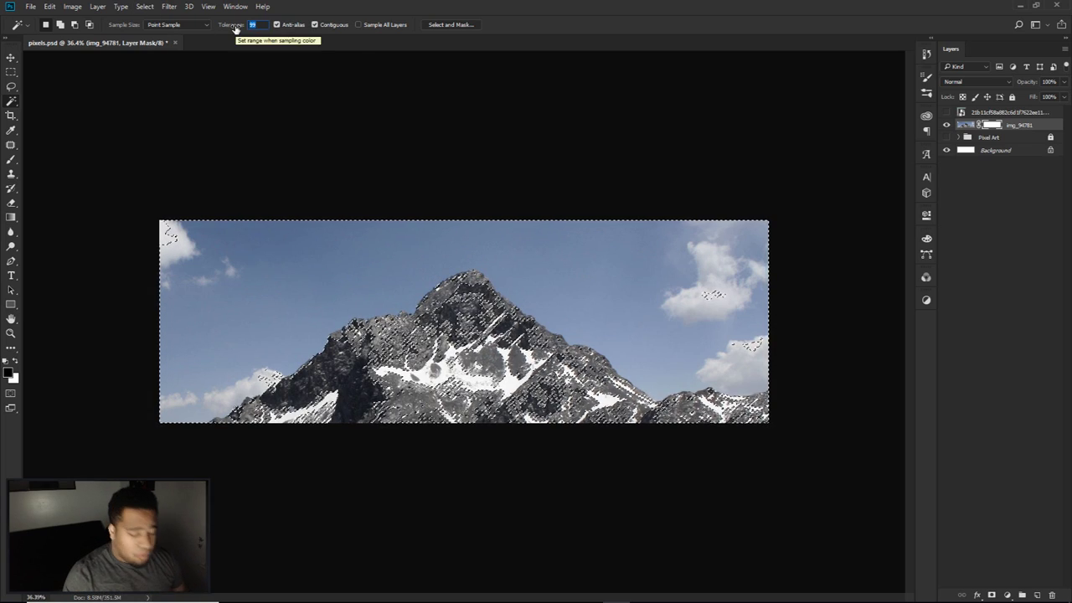
{"action": "left_click", "coordinate": [574, 257]}
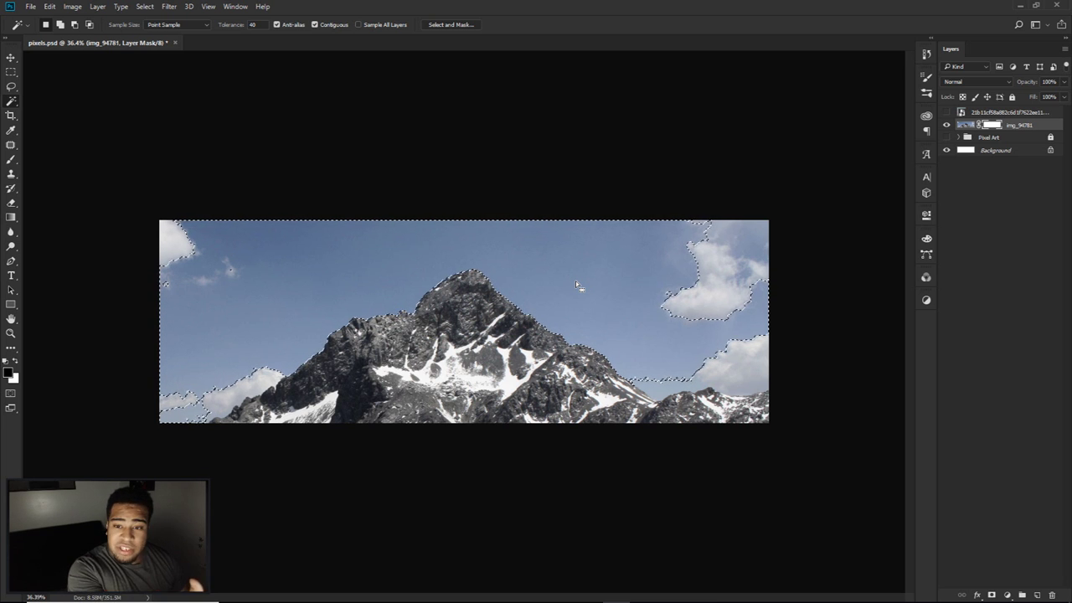
{"action": "key", "text": "ctrl+d"}
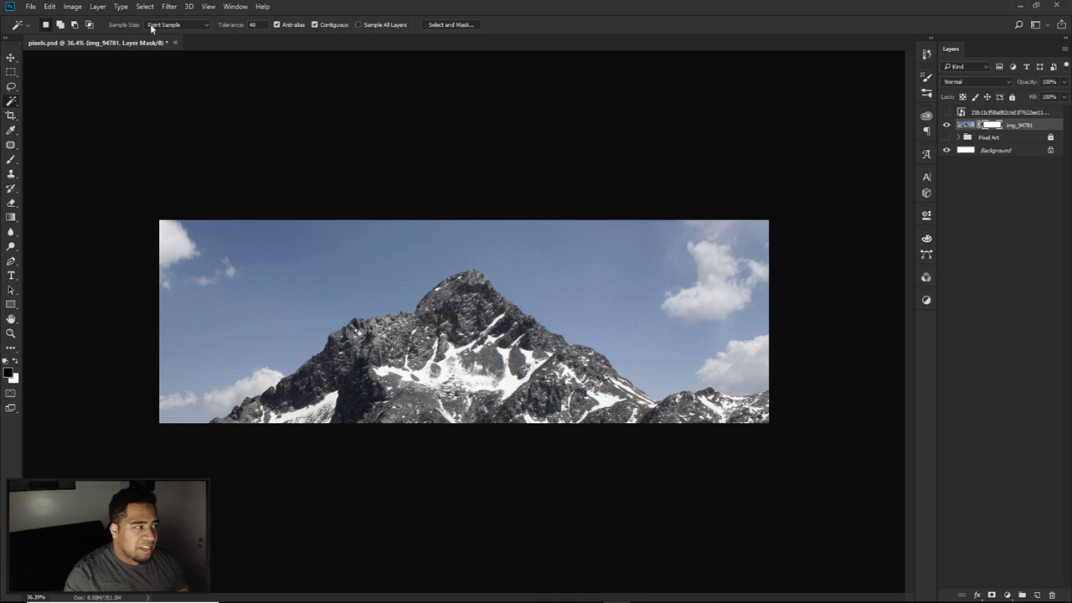
Step: Try a Color Range with a fuzziness of 40 on the blue sky while the mountain's layer mask is active
{"action": "left_click", "coordinate": [146, 6]}
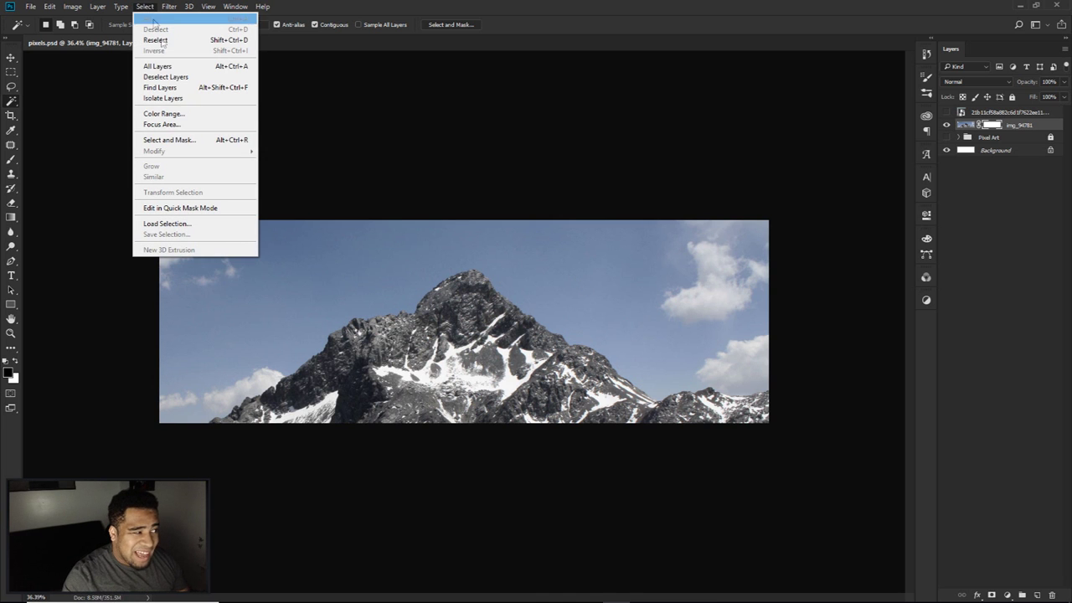
{"action": "left_click", "coordinate": [175, 112]}
{"action": "left_click", "coordinate": [528, 243]}
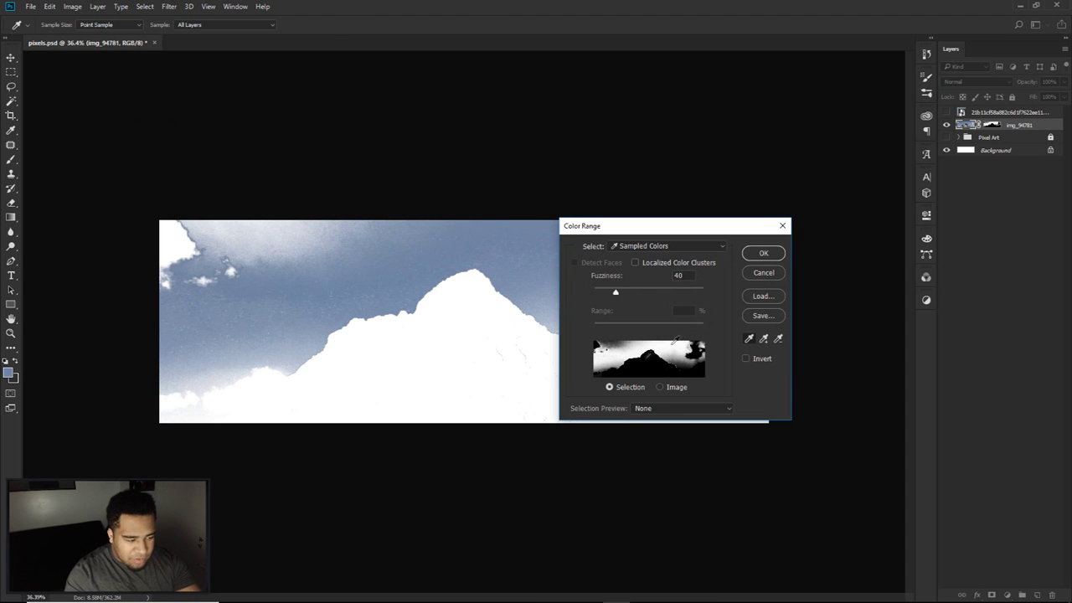
{"action": "left_click", "coordinate": [763, 253]}
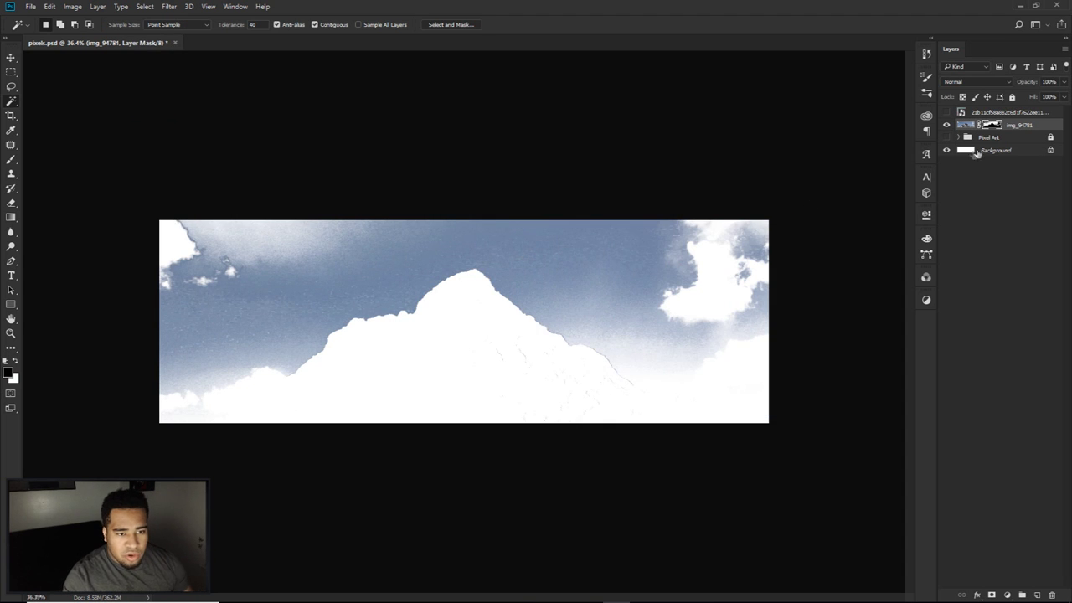
Step: Test a Color Range selection of the blue sky on the mountain image itself and clear the selection
{"action": "left_click", "coordinate": [967, 125]}
{"action": "left_click", "coordinate": [168, 6]}
{"action": "left_click", "coordinate": [193, 113]}
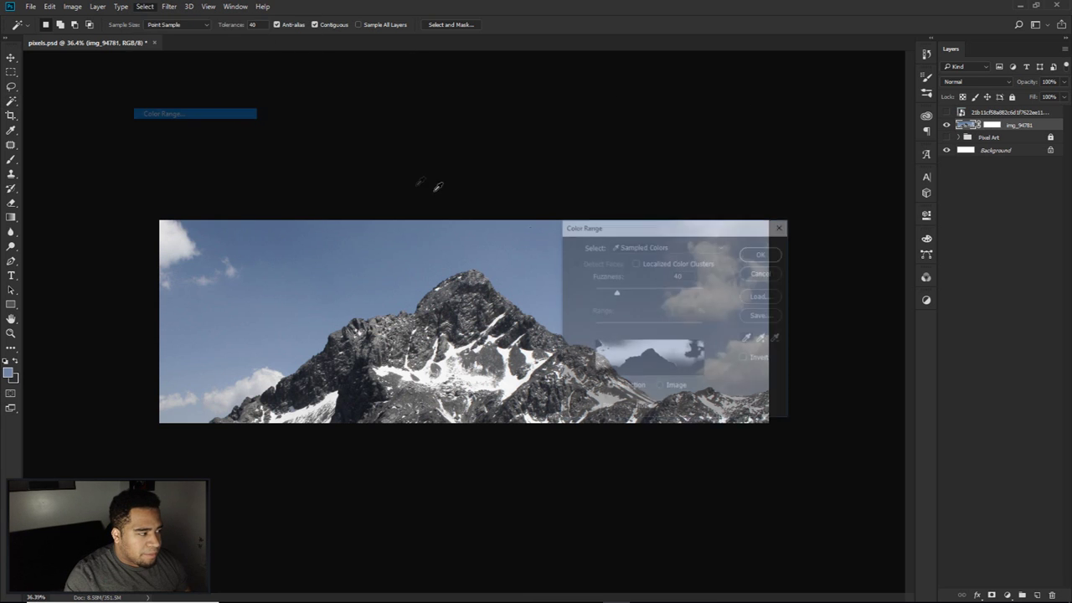
{"action": "left_click", "coordinate": [759, 255]}
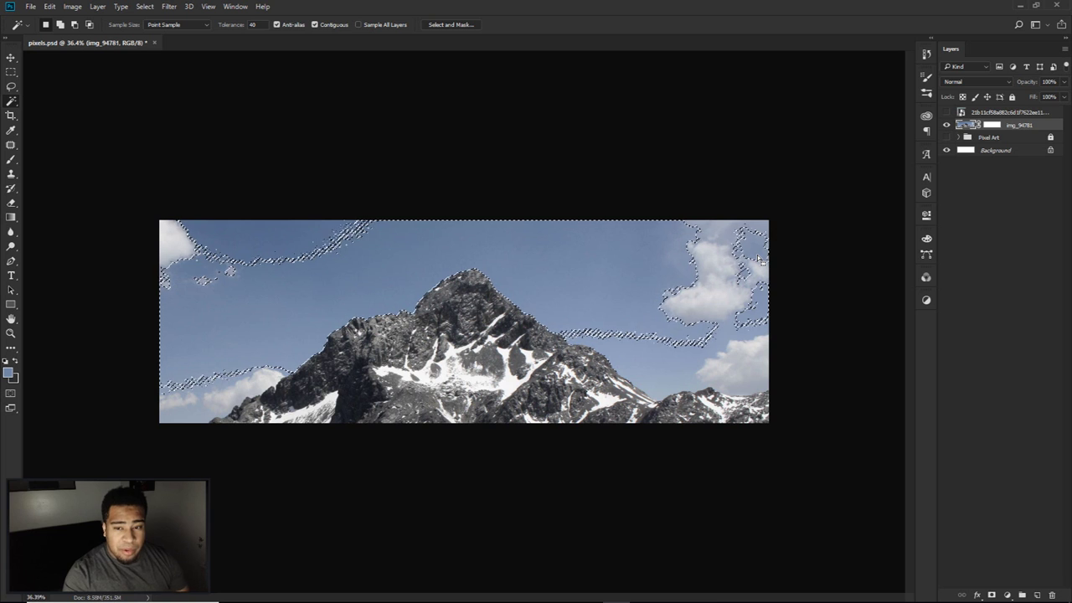
{"action": "key", "text": "ctrl+d"}
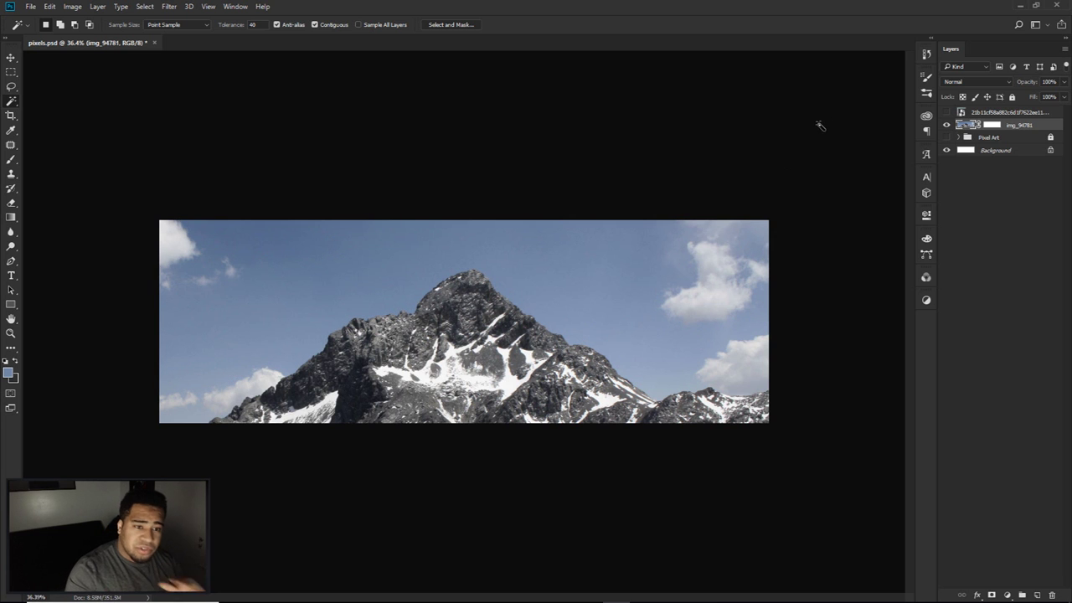
Step: Select the blue sky of the mountain photo with the Magic Wand at a tolerance of 40 and preview the selection in Quick Mask mode
{"action": "left_click", "coordinate": [986, 124]}
{"action": "left_click", "coordinate": [964, 127]}
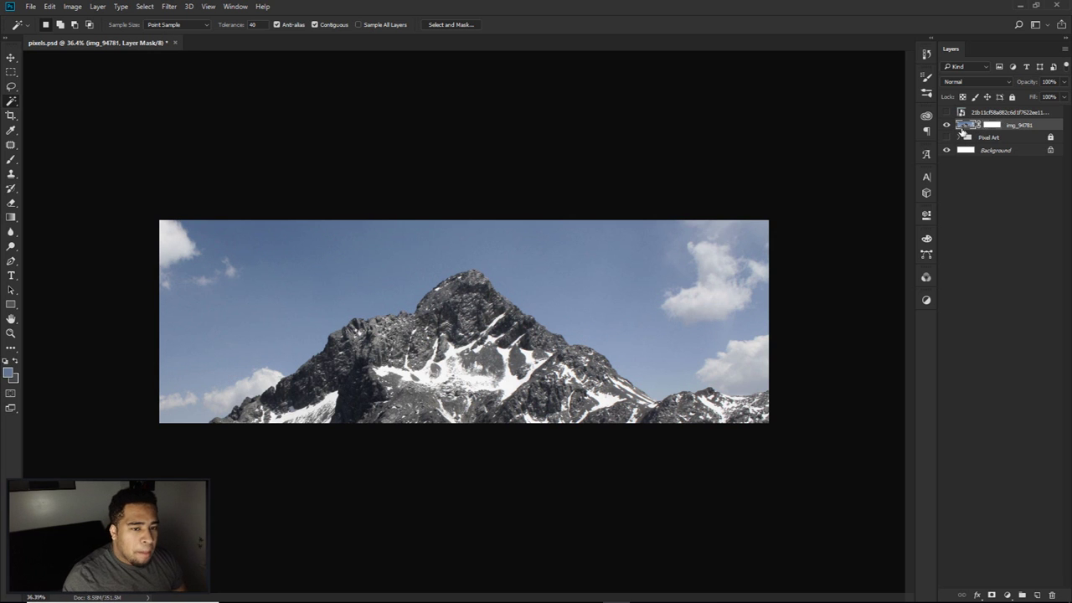
{"action": "right_click", "coordinate": [21, 111]}
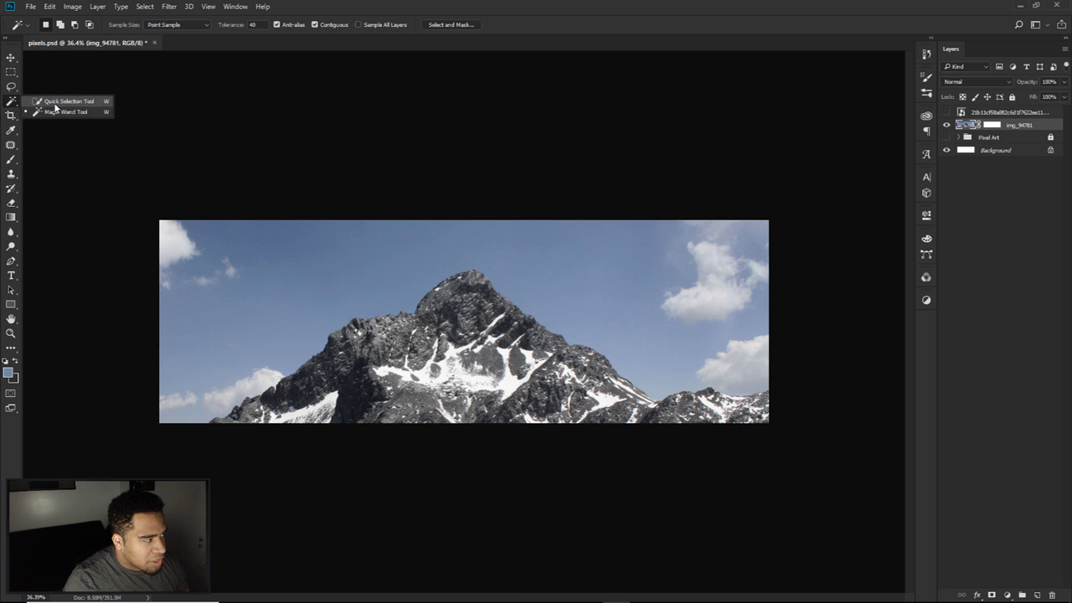
{"action": "left_click", "coordinate": [57, 109]}
{"action": "left_click", "coordinate": [463, 248]}
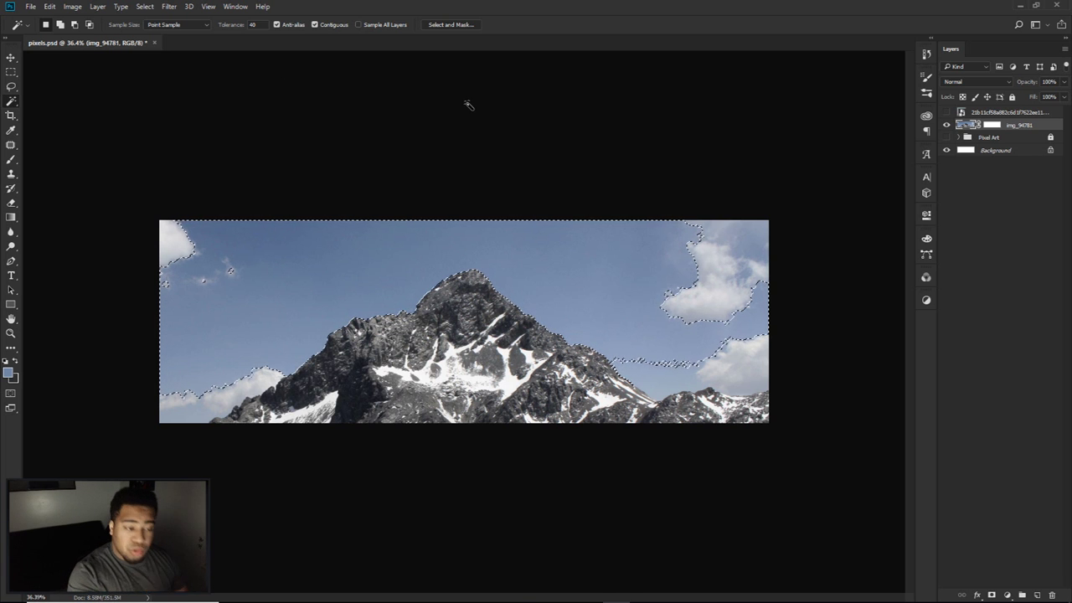
{"action": "key", "text": "q"}
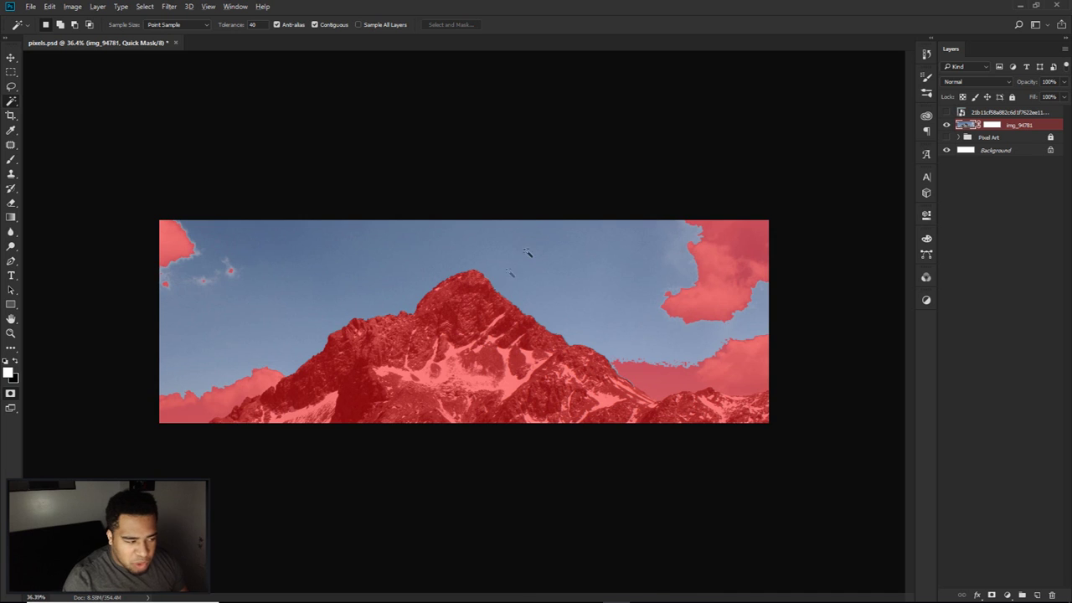
{"action": "scroll", "coordinate": [527, 253], "scroll_direction": "up", "scroll_amount": 2}
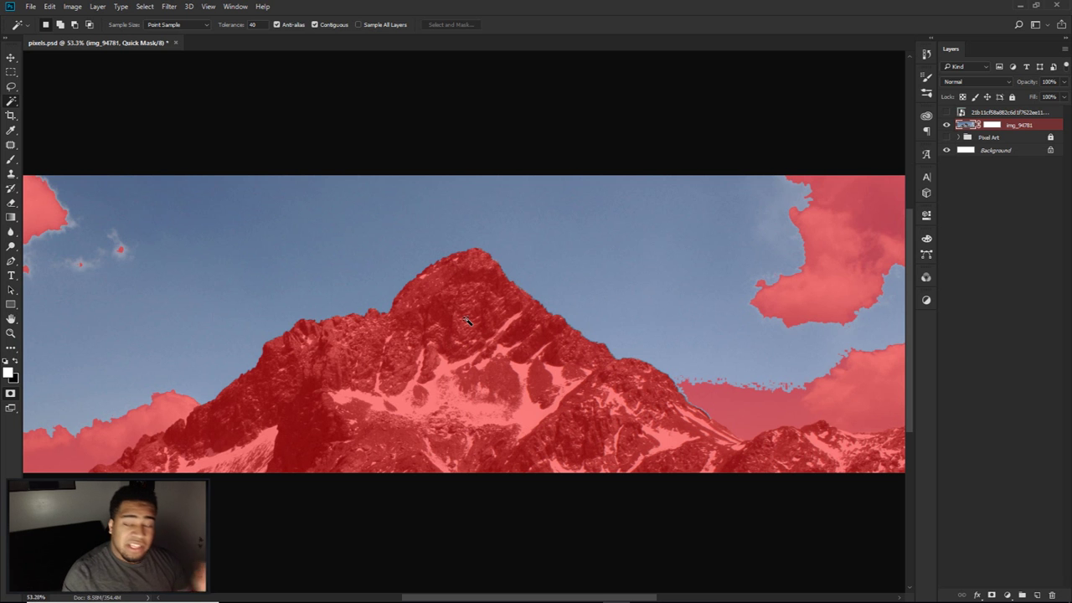
{"action": "key", "text": "q"}
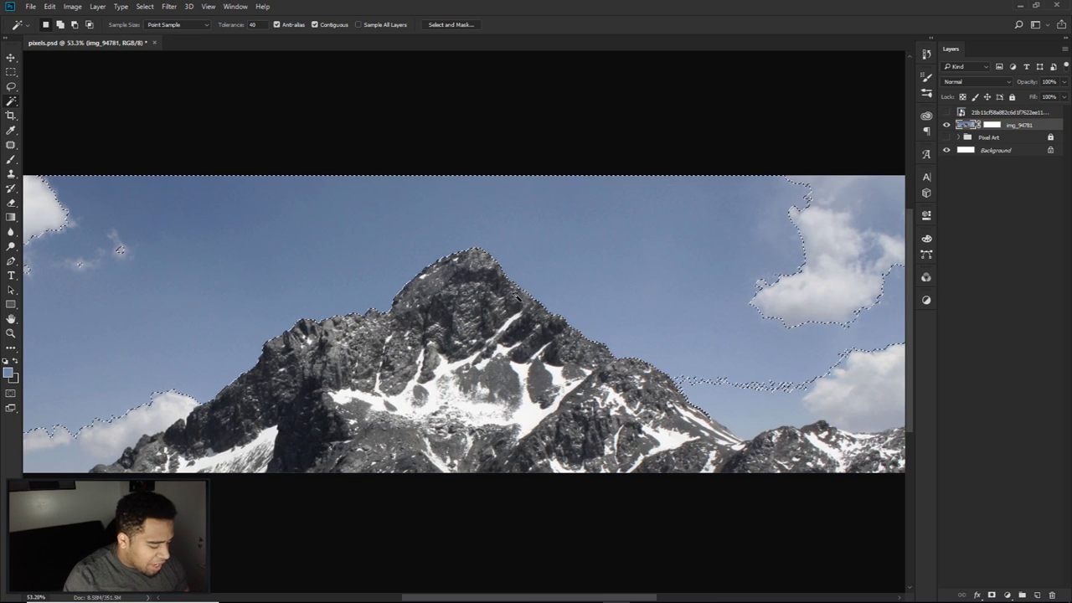
{"action": "scroll", "coordinate": [542, 300], "scroll_direction": "down", "scroll_amount": 2}
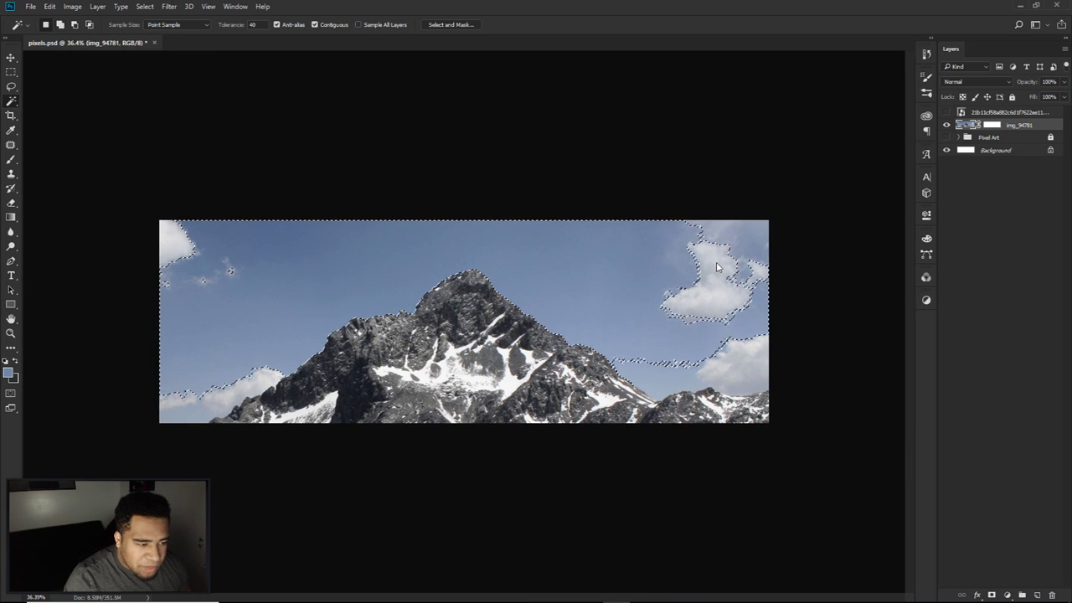
Step: Add the remaining white clouds and sky areas to the Magic Wand selection and check it in Quick Mask mode
{"action": "left_click", "coordinate": [697, 302], "text": "shift"}
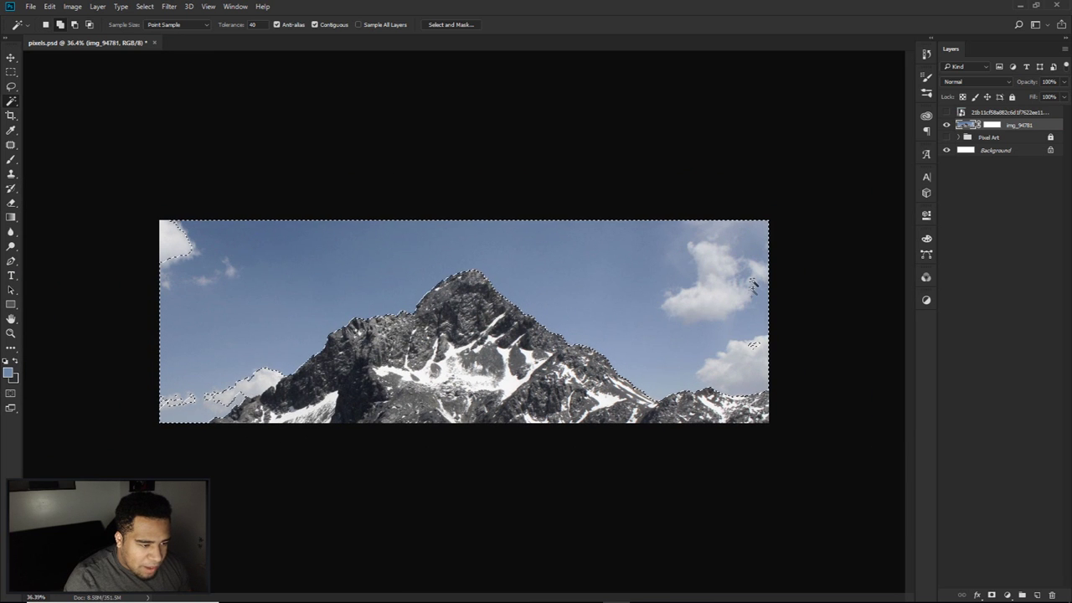
{"action": "left_click", "coordinate": [753, 347], "text": "shift"}
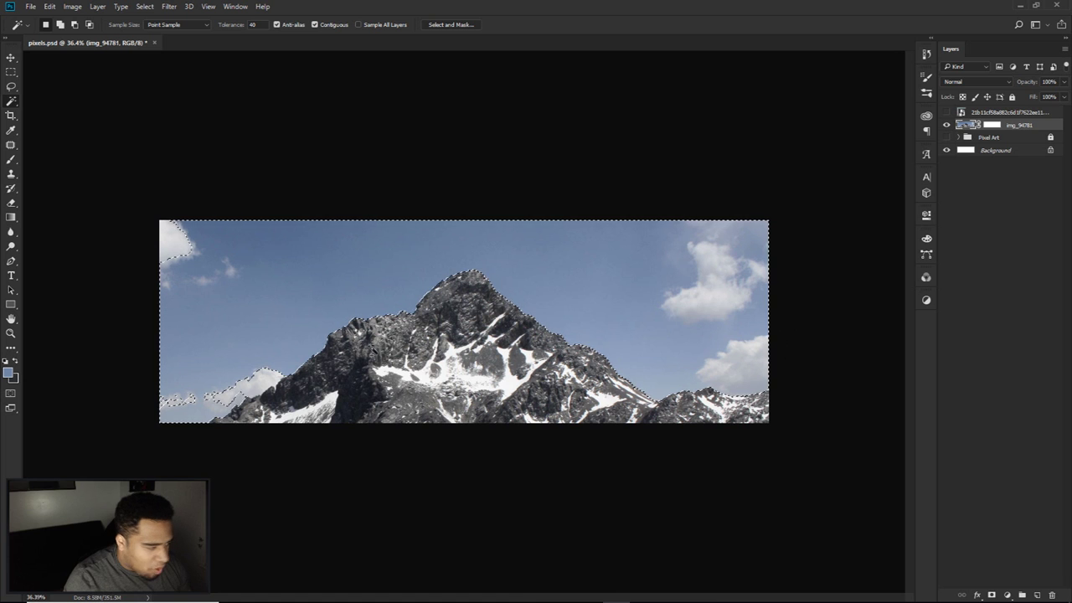
{"action": "left_click", "coordinate": [179, 400], "text": "shift"}
{"action": "left_click", "coordinate": [174, 239], "text": "shift"}
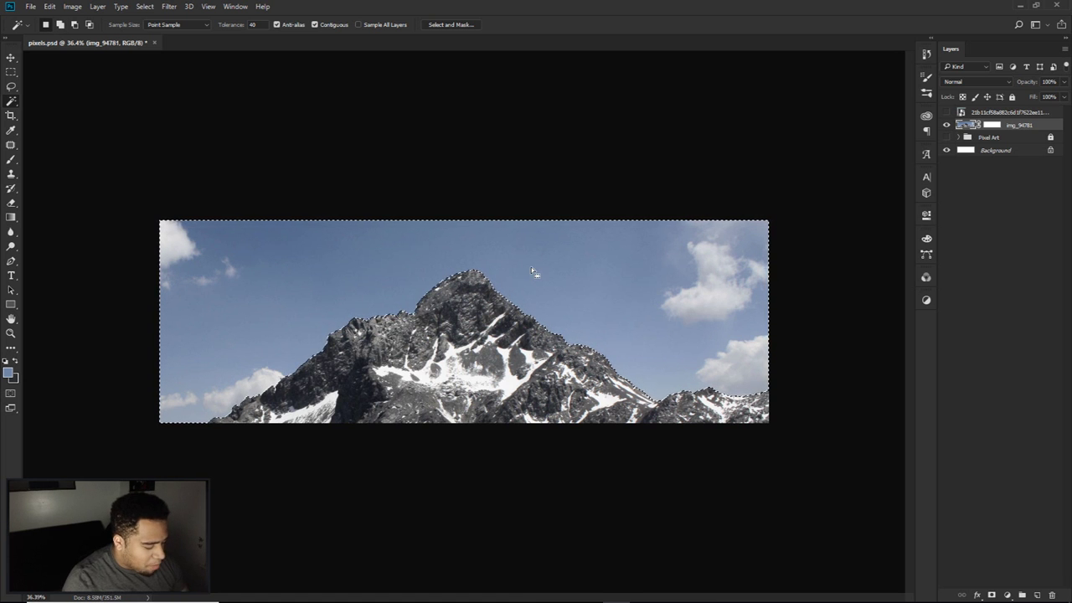
{"action": "key", "text": "q"}
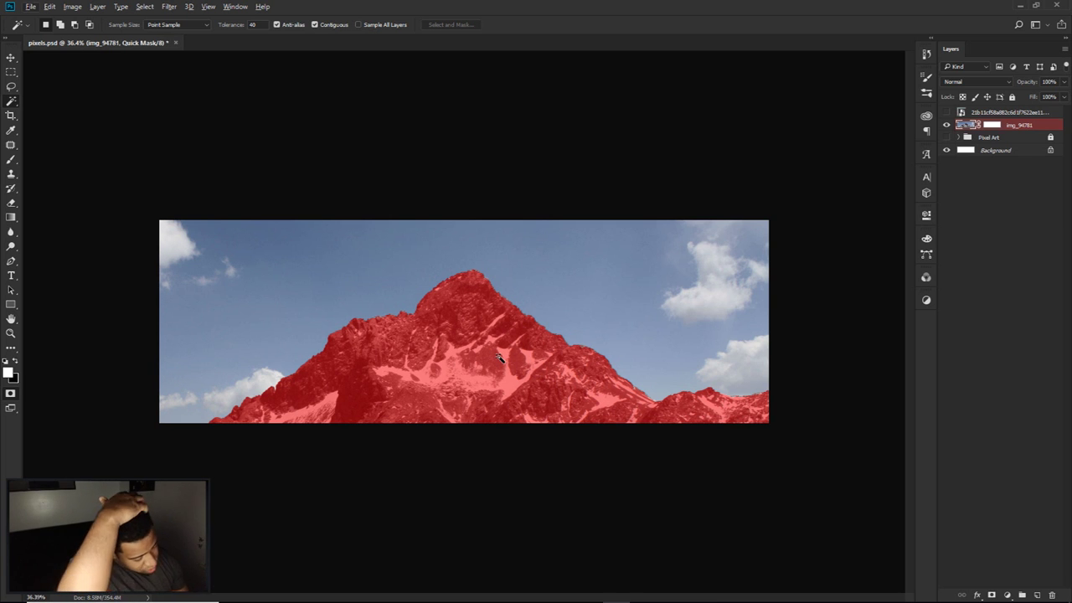
{"action": "key", "text": "q"}
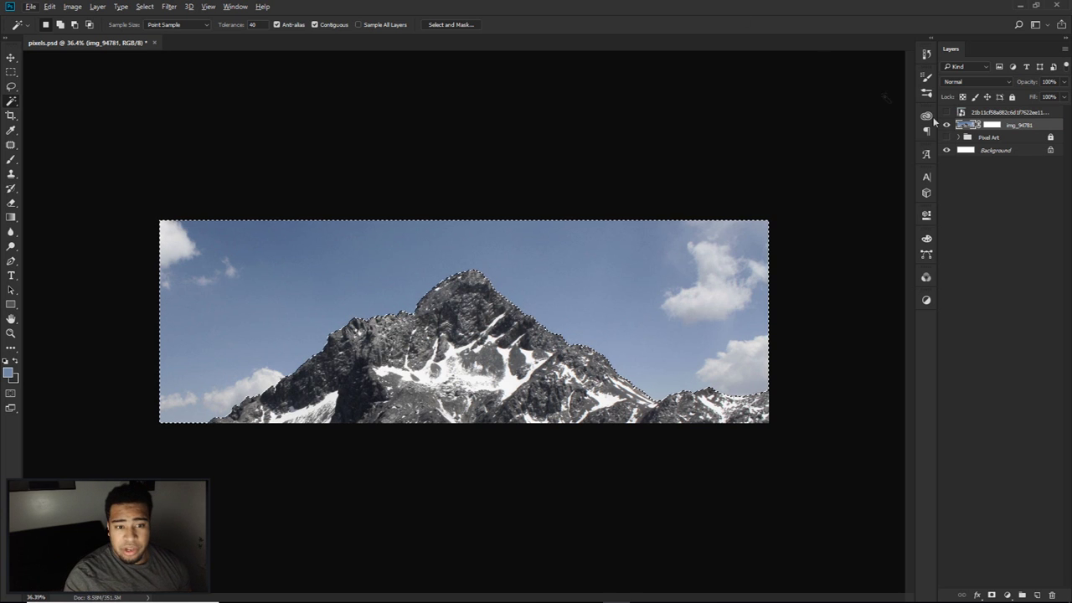
Step: Paint the selected sky black on the mountain's layer mask with the Brush tool and clear the selection
{"action": "left_click", "coordinate": [991, 125]}
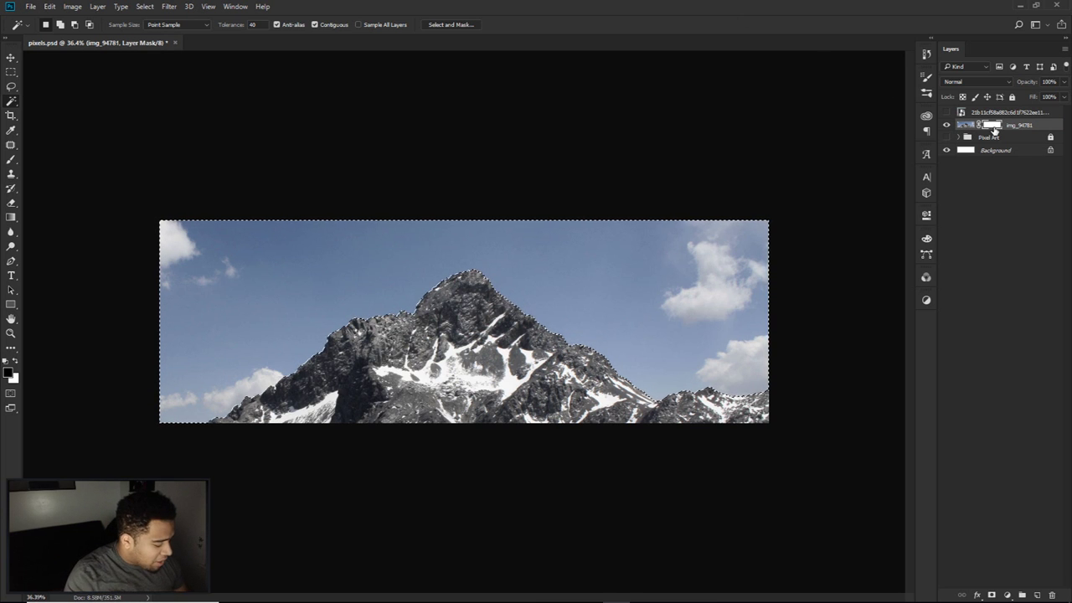
{"action": "key", "text": "alt+BackSpace"}
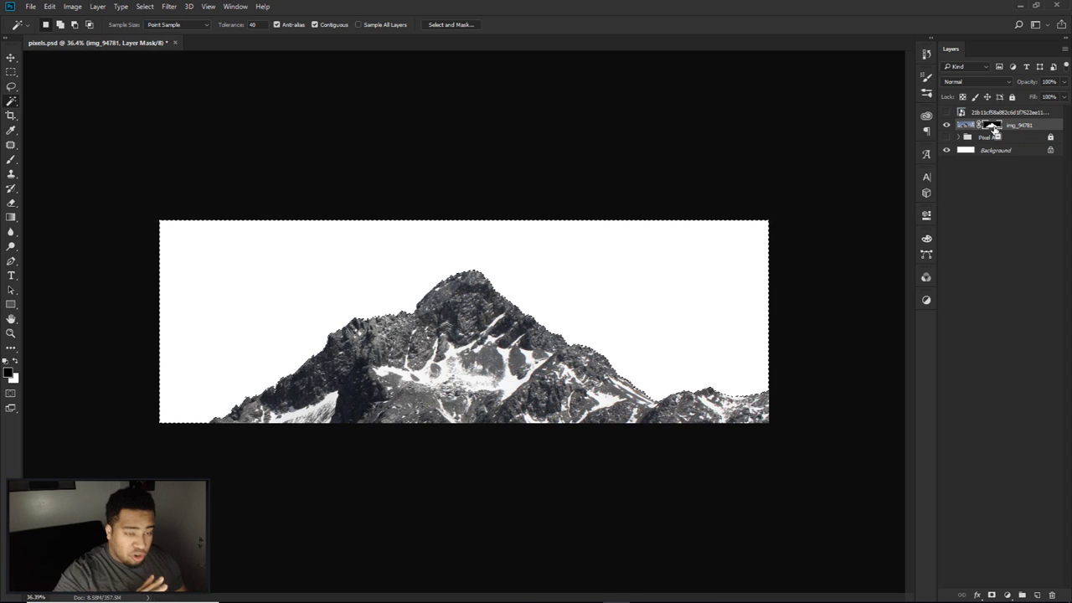
{"action": "key", "text": "ctrl+z"}
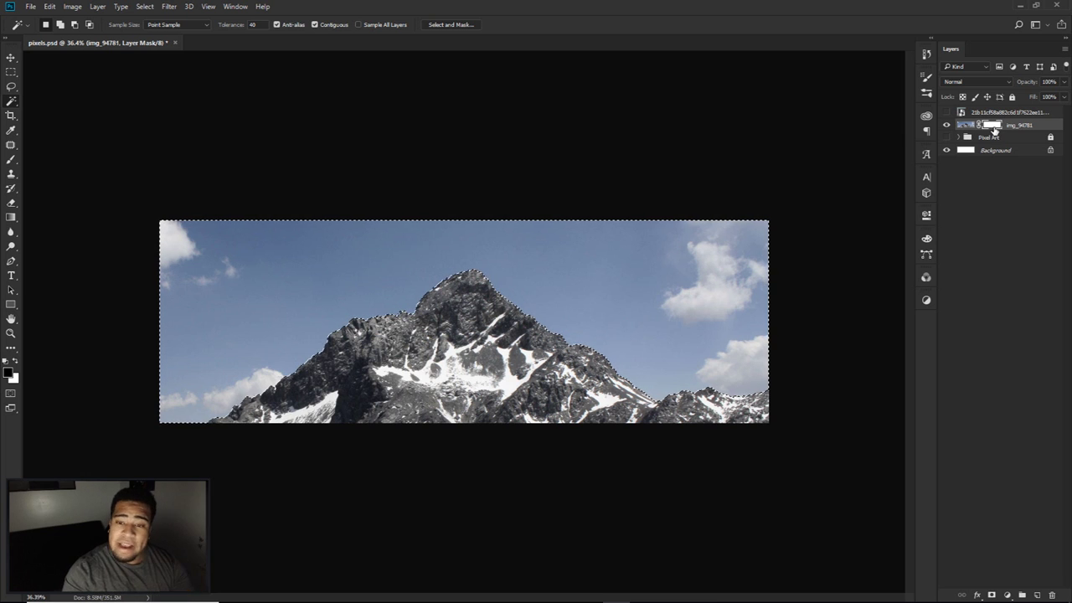
{"action": "key", "text": "b"}
{"action": "mouse_move", "coordinate": [191, 342]}
{"action": "left_mouse_down"}
{"action": "mouse_move", "coordinate": [208, 400]}
{"action": "mouse_move", "coordinate": [504, 273]}
{"action": "left_mouse_up"}
{"action": "left_click_drag", "start_coordinate": [198, 240], "coordinate": [531, 226]}
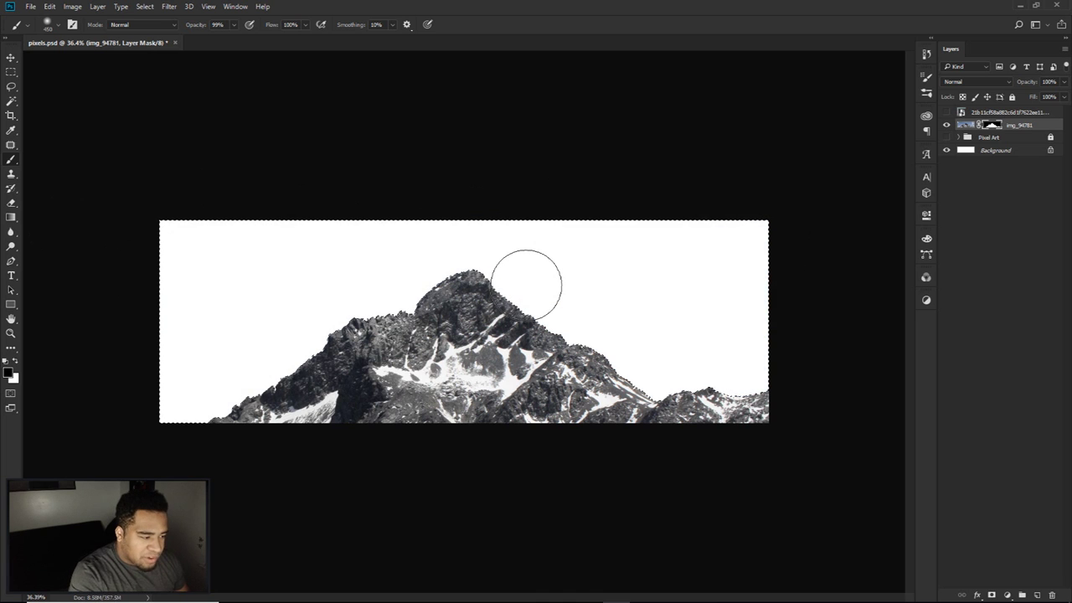
{"action": "left_click", "coordinate": [967, 125]}
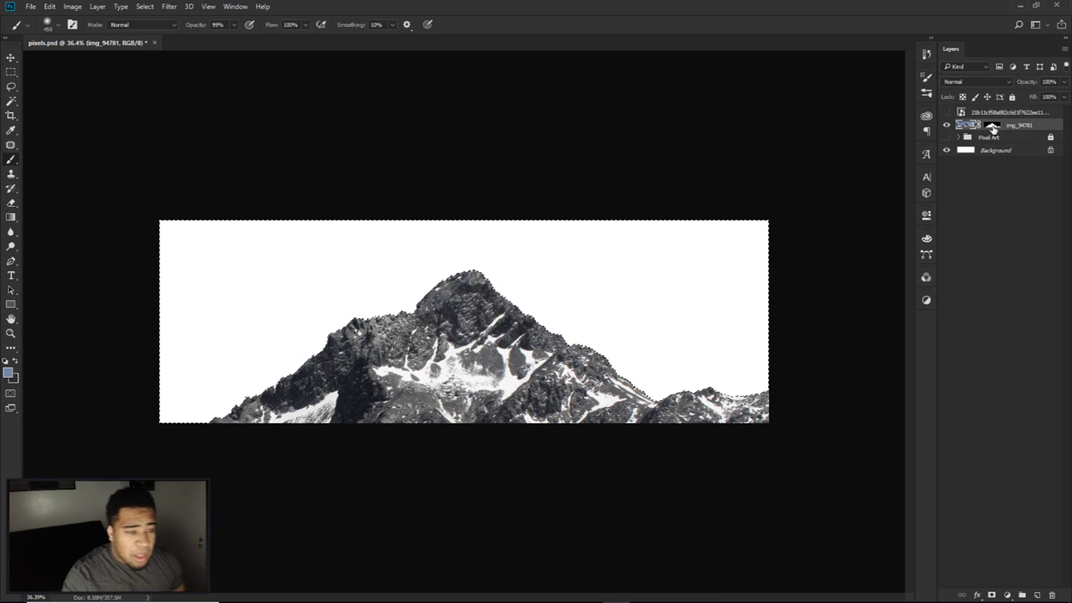
{"action": "key", "text": "ctrl+backslash"}
{"action": "key", "text": "ctrl+d"}
{"action": "key", "text": "v"}
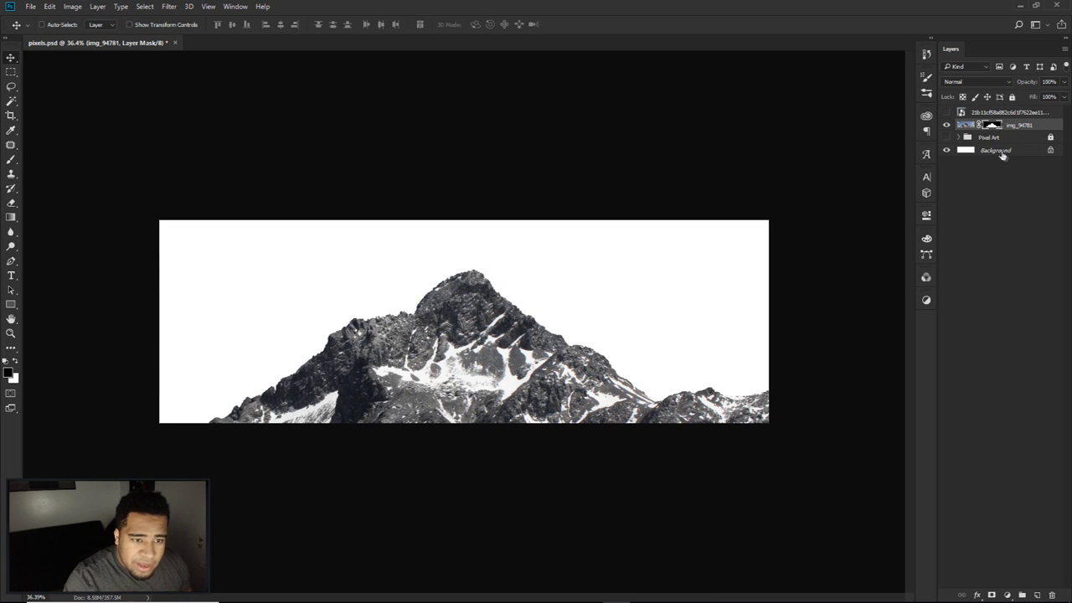
Step: Move the pink and teal sky layer directly below the mountain layer and make it visible
{"action": "left_click", "coordinate": [965, 113]}
{"action": "left_click_drag", "start_coordinate": [1023, 116], "coordinate": [1009, 128]}
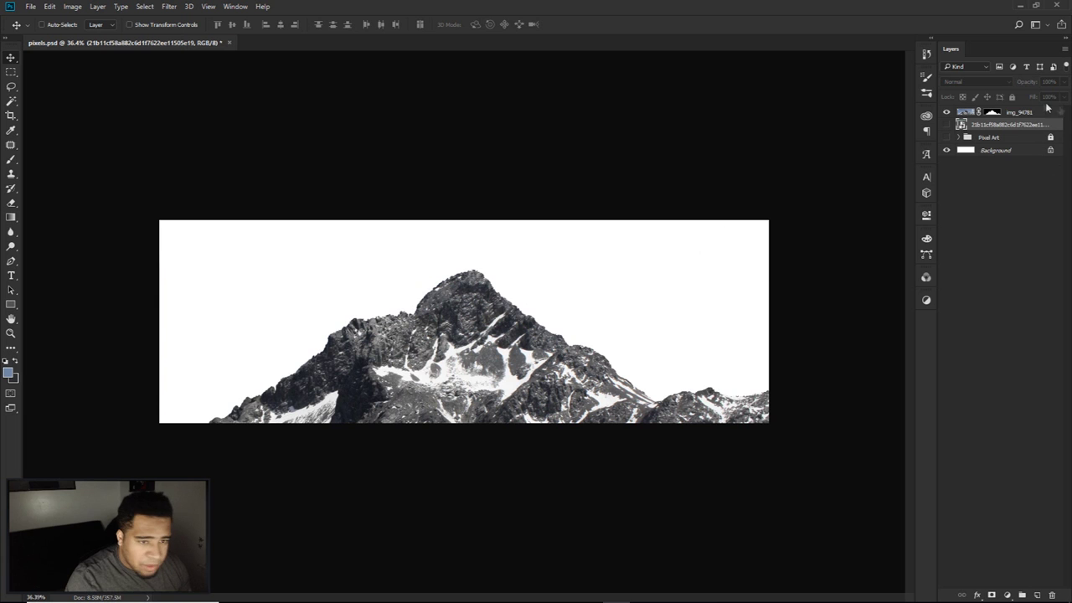
{"action": "left_click", "coordinate": [946, 124]}
{"action": "mouse_move", "coordinate": [661, 340]}
{"action": "left_mouse_down"}
{"action": "mouse_move", "coordinate": [665, 318]}
{"action": "mouse_move", "coordinate": [661, 342]}
{"action": "left_mouse_up"}
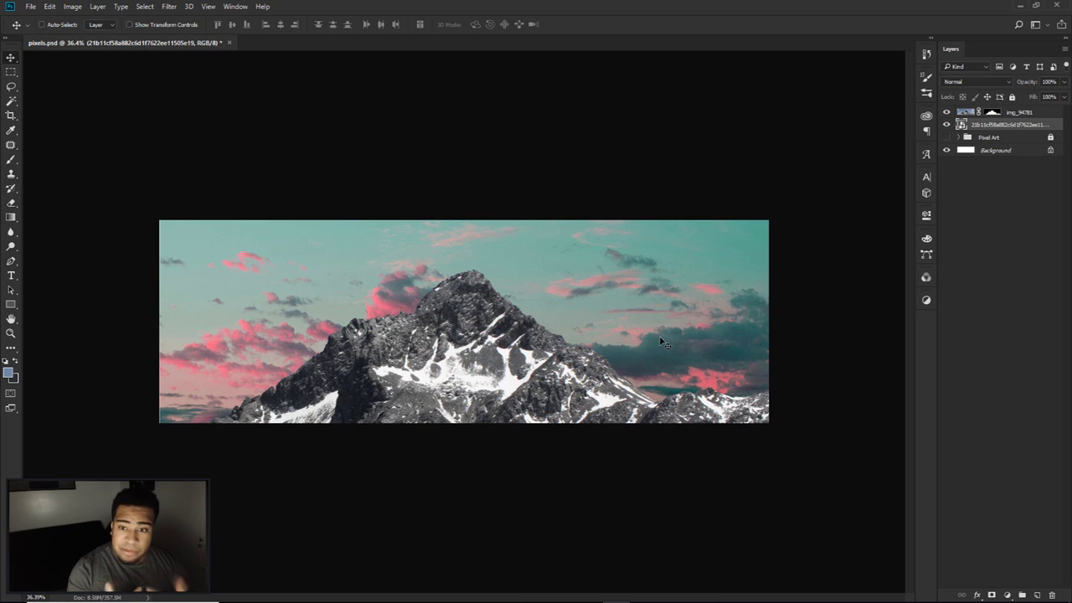
{"action": "key", "text": "super+s"}
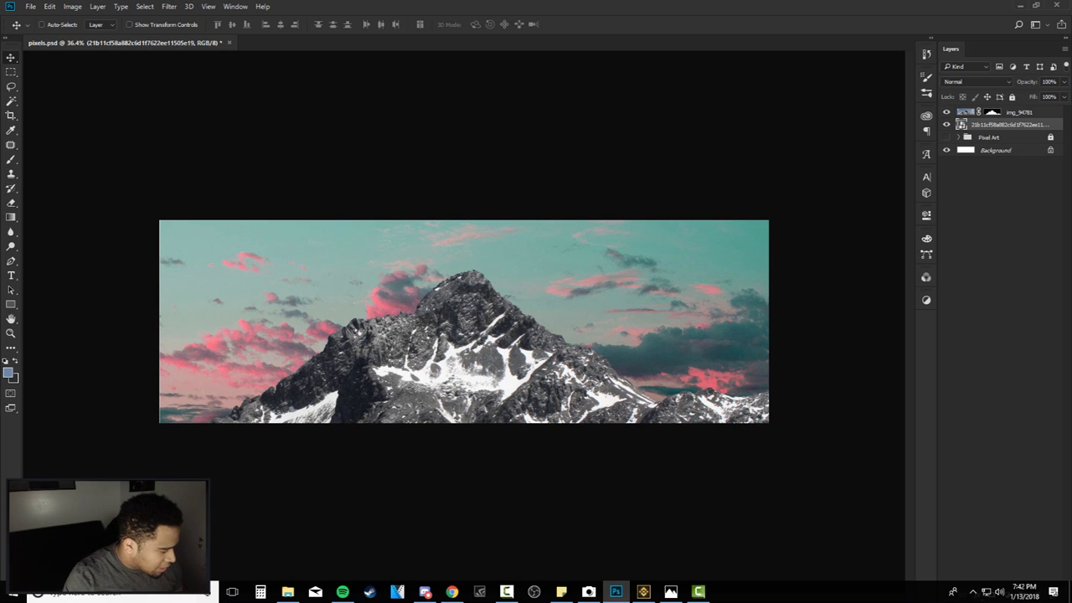
{"action": "type", "text": "cloud"}
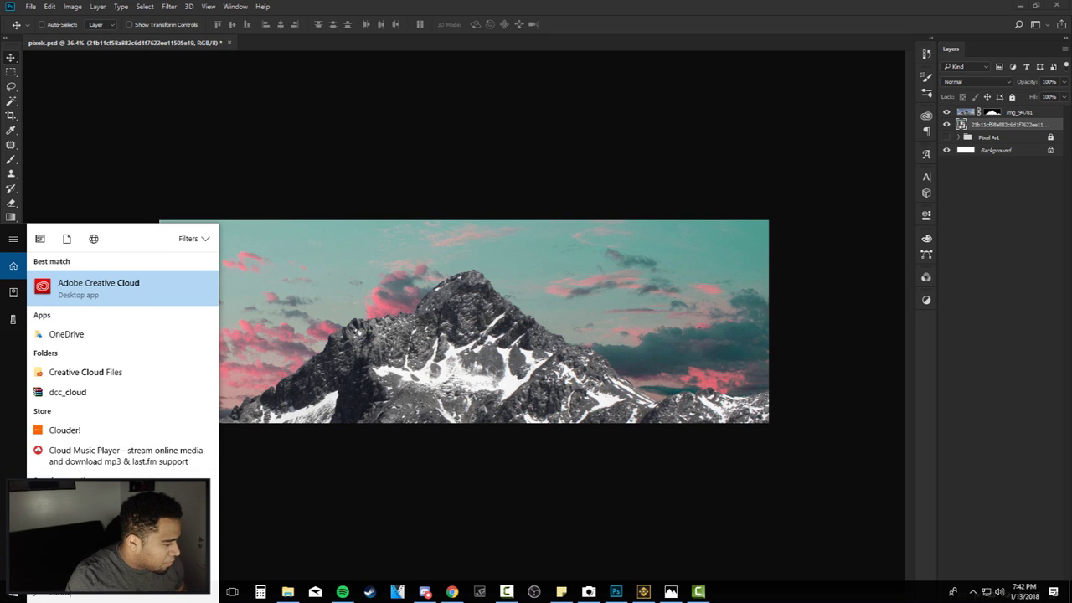
{"action": "left_click", "coordinate": [350, 392]}
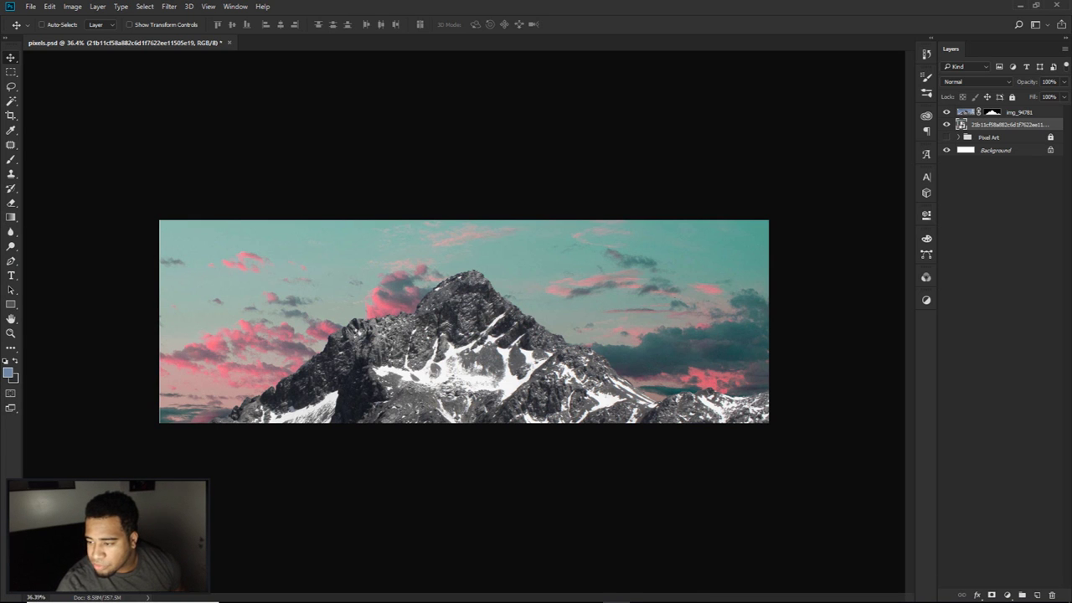
Step: Paste the white cloud image into the banner, move it into the sky right of the peak, and scale it down
{"action": "key", "text": "ctrl+v"}
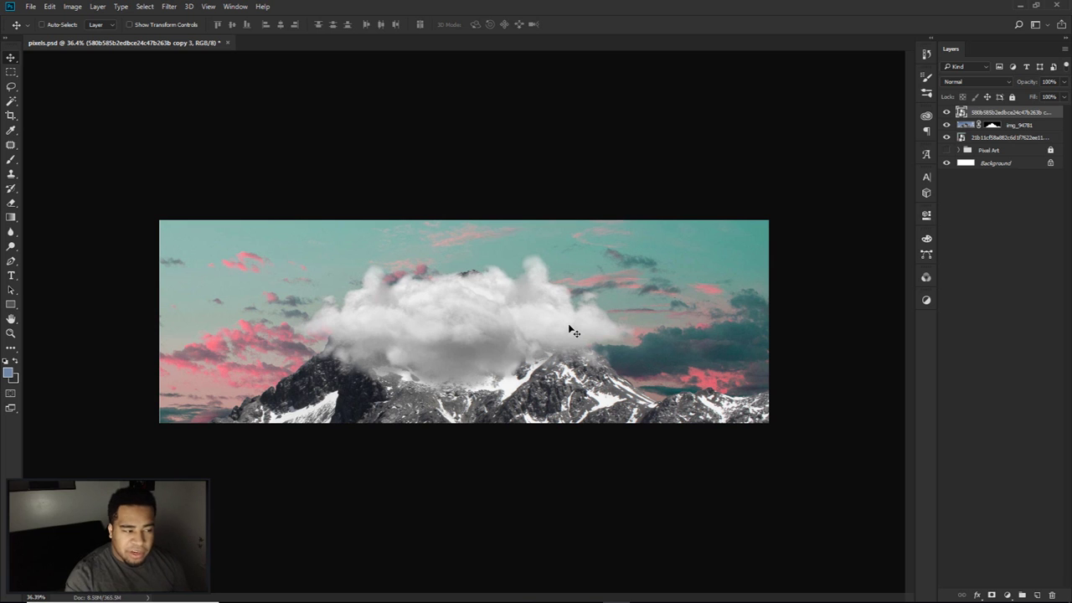
{"action": "mouse_move", "coordinate": [571, 330]}
{"action": "left_mouse_down"}
{"action": "mouse_move", "coordinate": [610, 312]}
{"action": "mouse_move", "coordinate": [514, 316]}
{"action": "mouse_move", "coordinate": [556, 318]}
{"action": "left_mouse_up"}
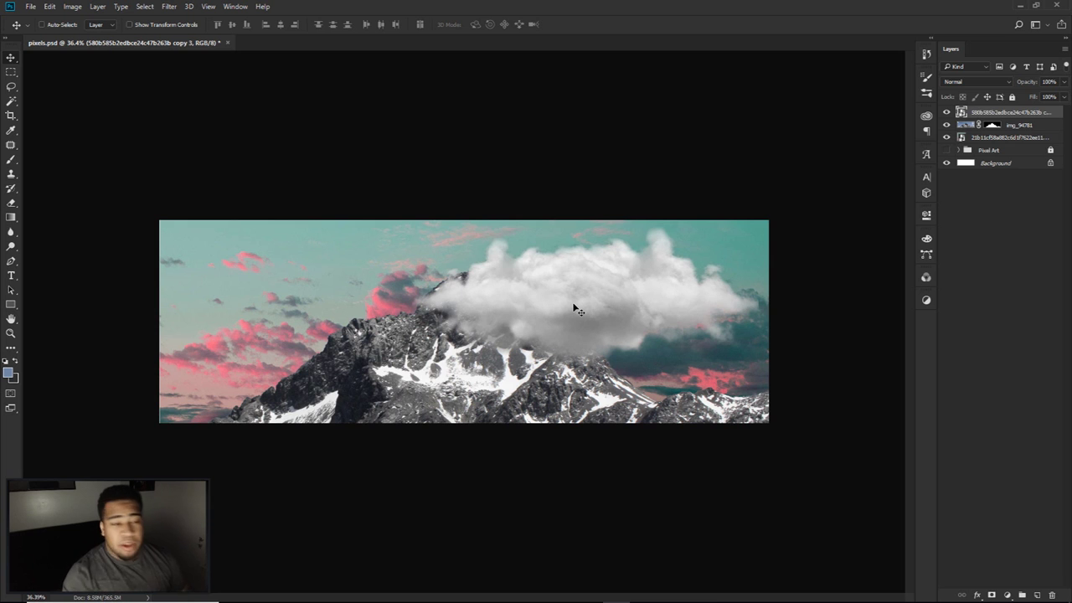
{"action": "key", "text": "ctrl+t"}
{"action": "left_click_drag", "start_coordinate": [766, 221], "coordinate": [676, 236]}
{"action": "key", "text": "Return"}
Step: Duplicate the cloud twice, placing one copy over the mountain's left slope and a smaller one just left of the peak
{"action": "left_click_drag", "start_coordinate": [620, 335], "coordinate": [329, 356]}
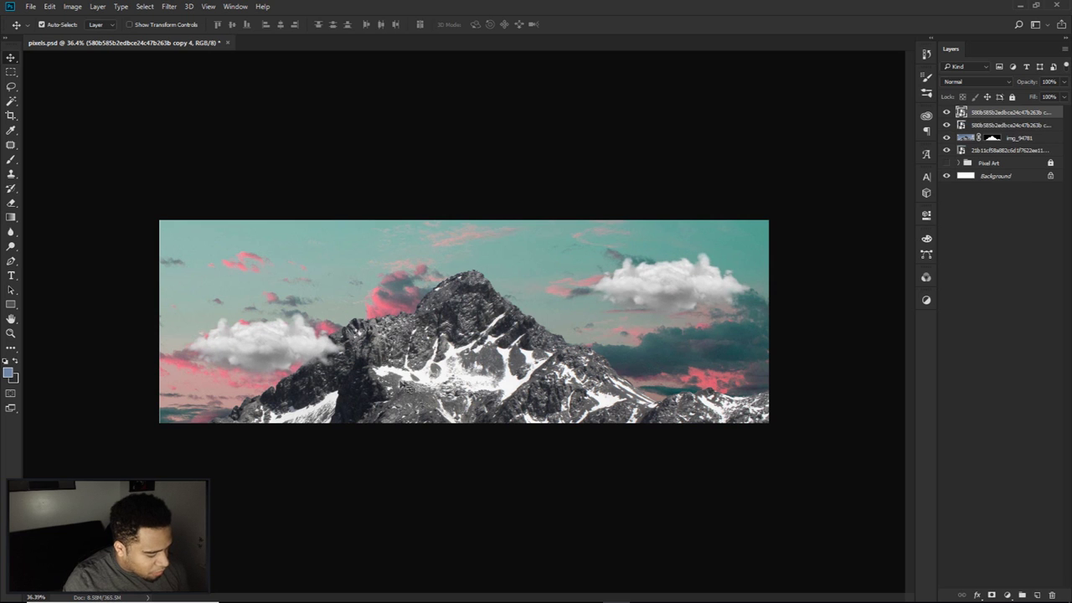
{"action": "key", "text": "ctrl+t"}
{"action": "key", "text": "Return"}
{"action": "left_click_drag", "start_coordinate": [350, 317], "coordinate": [462, 299], "text": "alt"}
{"action": "key", "text": "ctrl+t"}
{"action": "key", "text": "Return"}
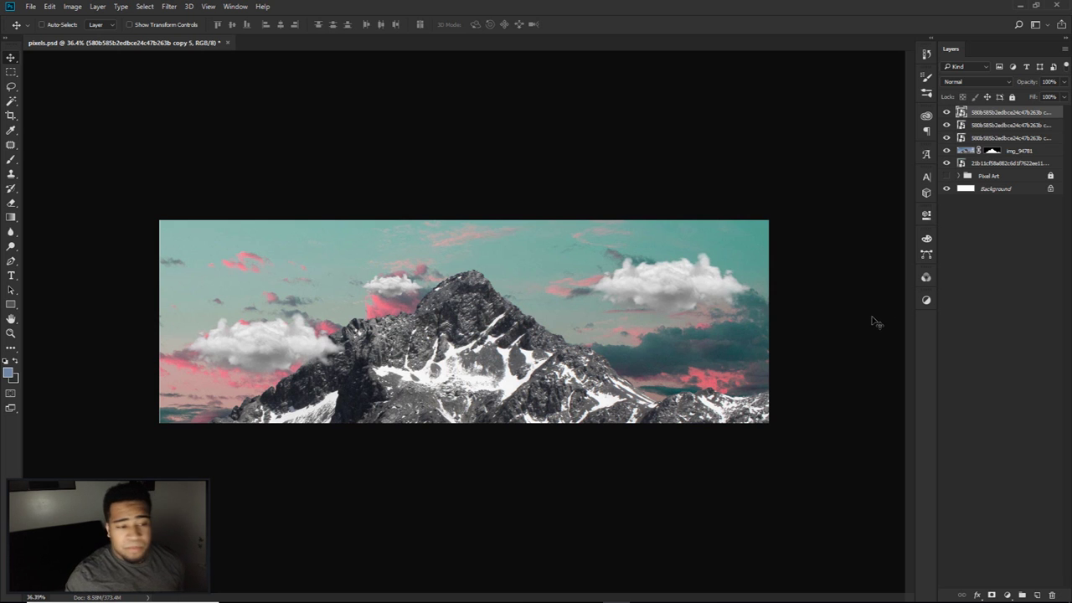
Step: Add a Brightness/Contrast adjustment layer above the clouds and set its brightness to -39
{"action": "left_click", "coordinate": [1007, 594]}
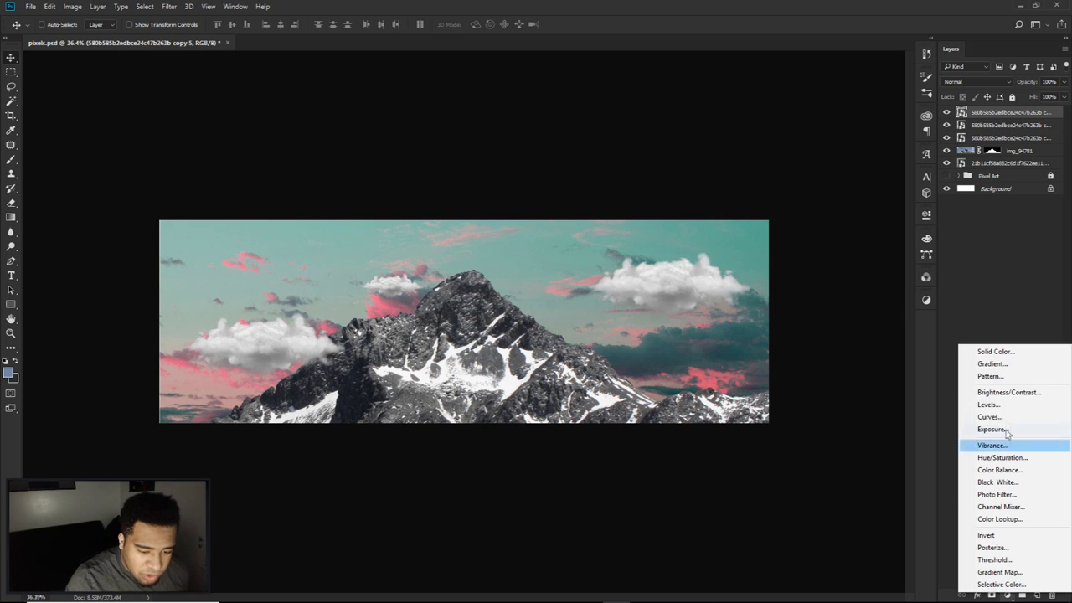
{"action": "left_click", "coordinate": [1004, 392]}
{"action": "left_click", "coordinate": [887, 263]}
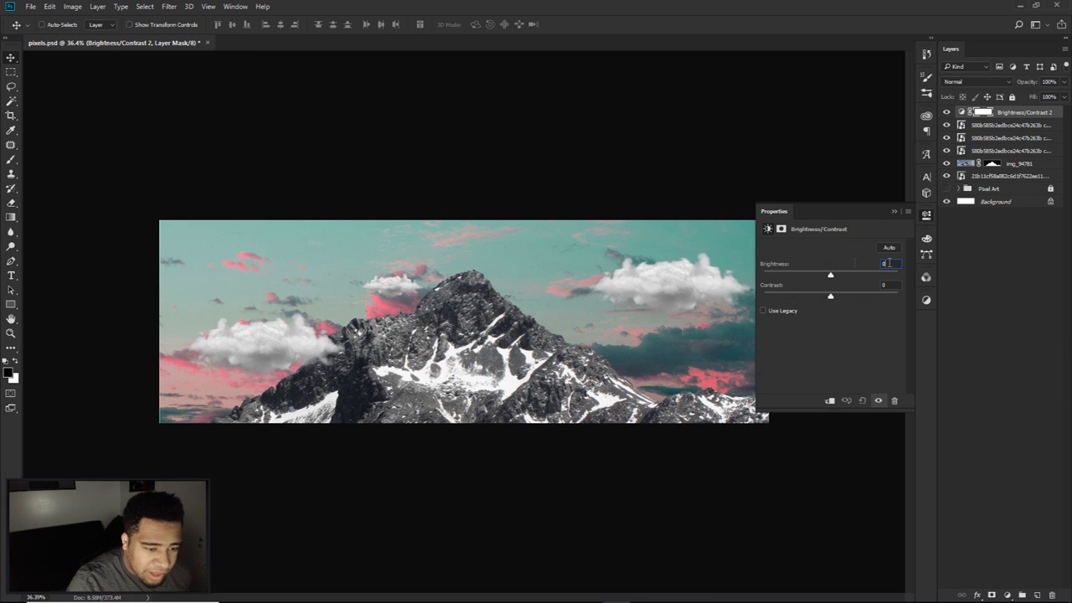
{"action": "type", "text": "-39"}
{"action": "key", "text": "Return"}
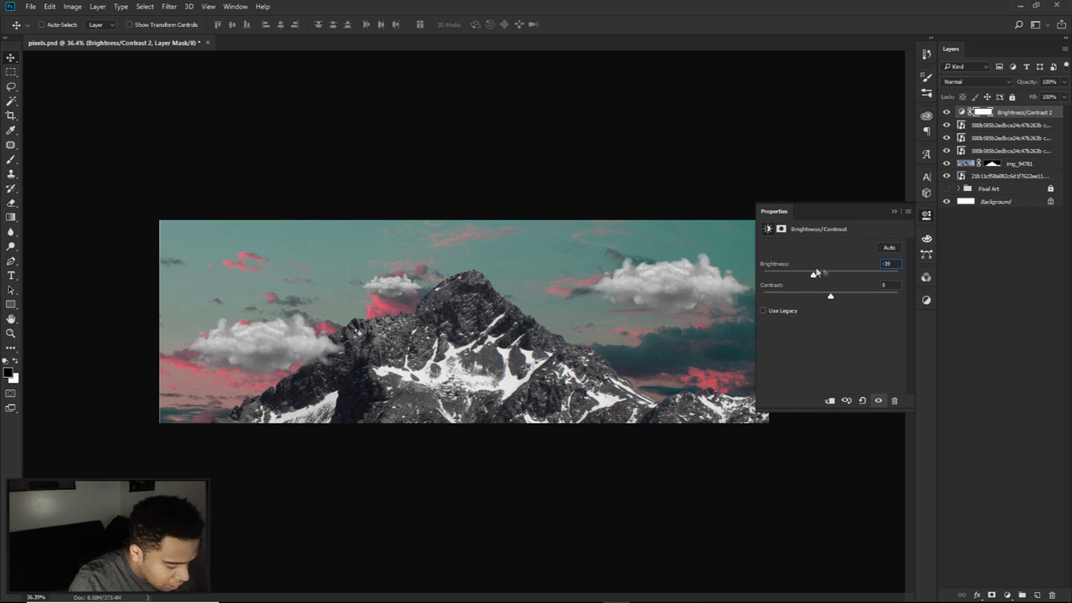
Step: Set the Brightness/Contrast layer's contrast to 33 and compare the banner with and without the adjustment
{"action": "left_click", "coordinate": [887, 287]}
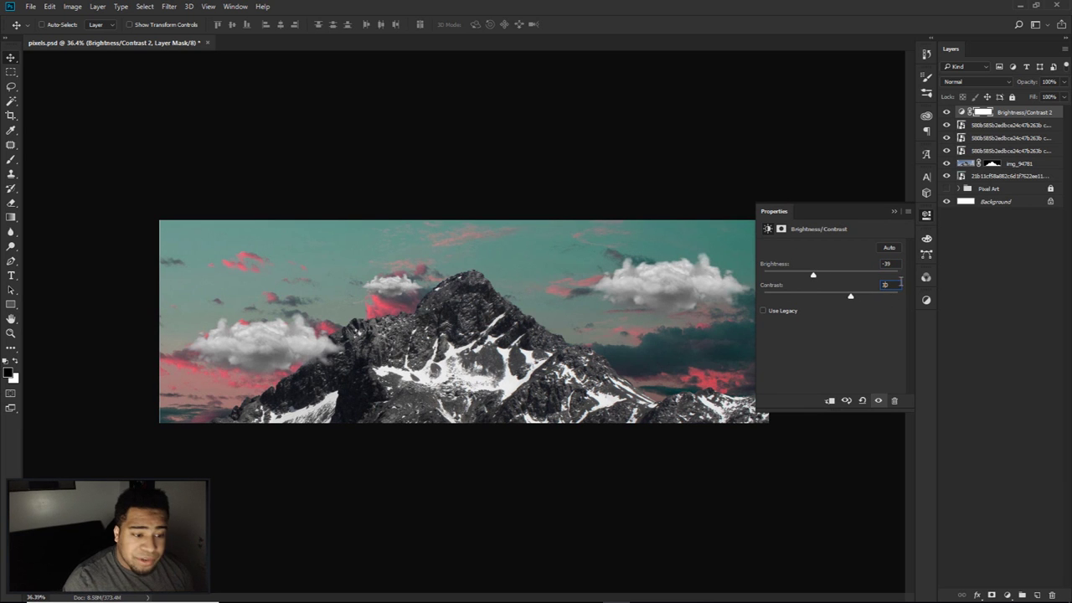
{"action": "type", "text": "33"}
{"action": "key", "text": "Return"}
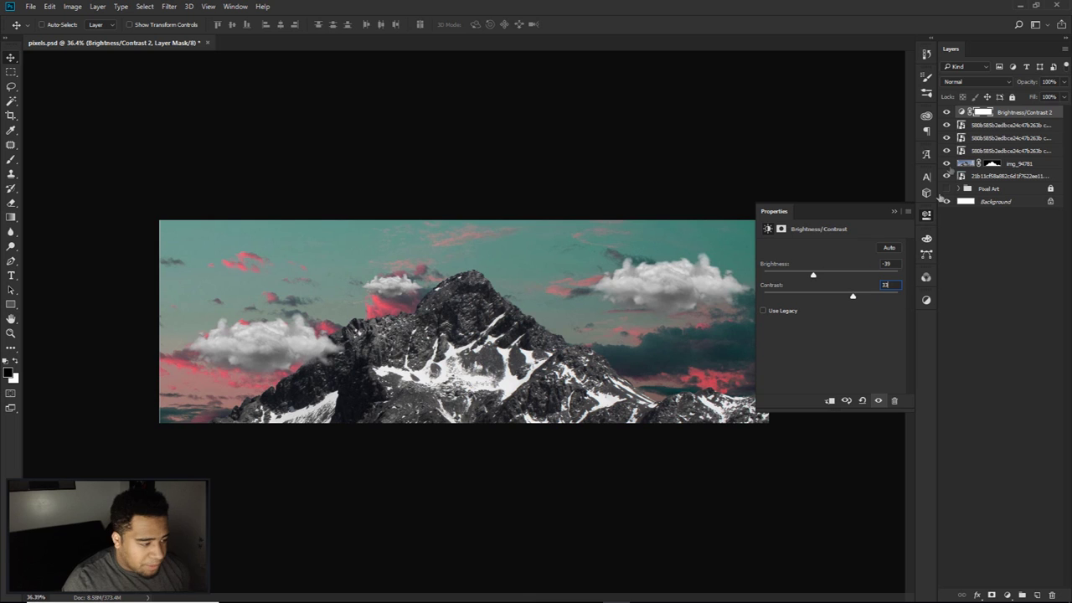
{"action": "left_click", "coordinate": [945, 113]}
{"action": "left_click", "coordinate": [945, 113]}
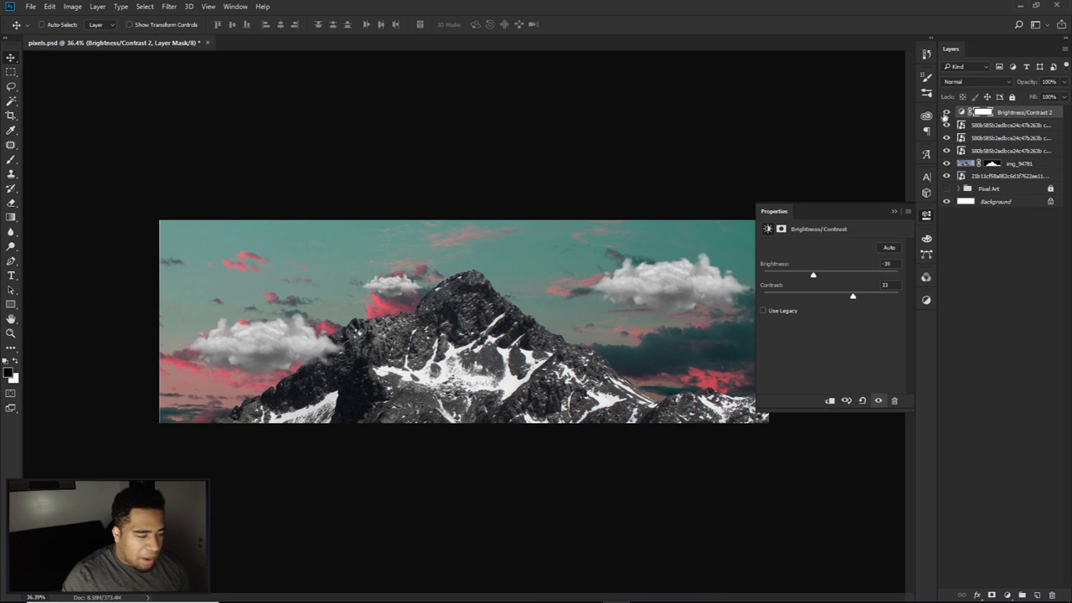
{"action": "left_click", "coordinate": [930, 215]}
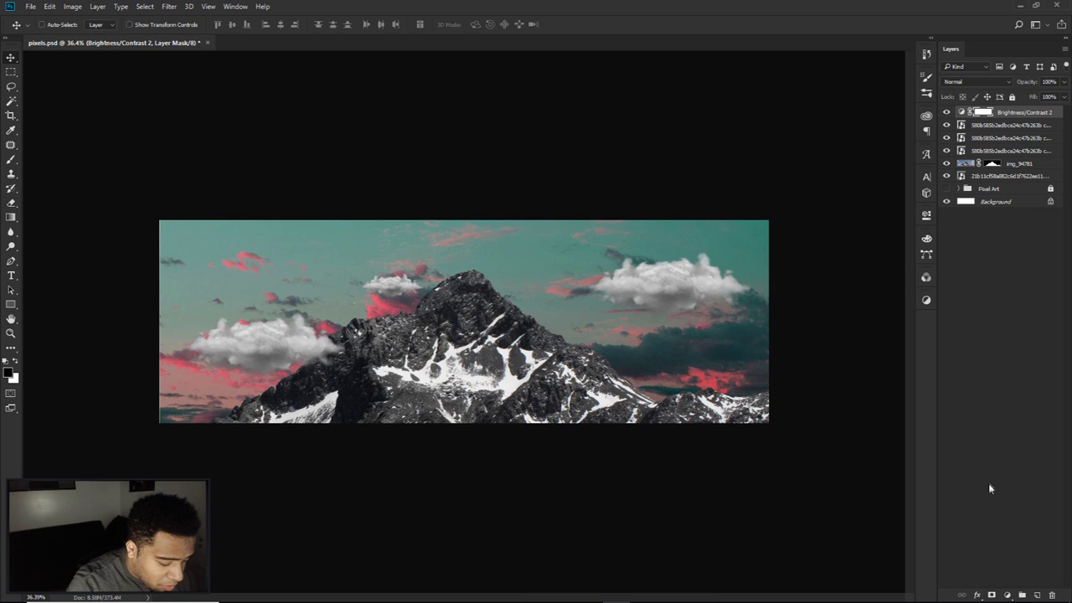
Step: Add a Curves adjustment layer and shape the RGB curve into a subtle S with slightly raised highlights and lowered shadows
{"action": "left_click", "coordinate": [1006, 594]}
{"action": "left_click", "coordinate": [989, 418]}
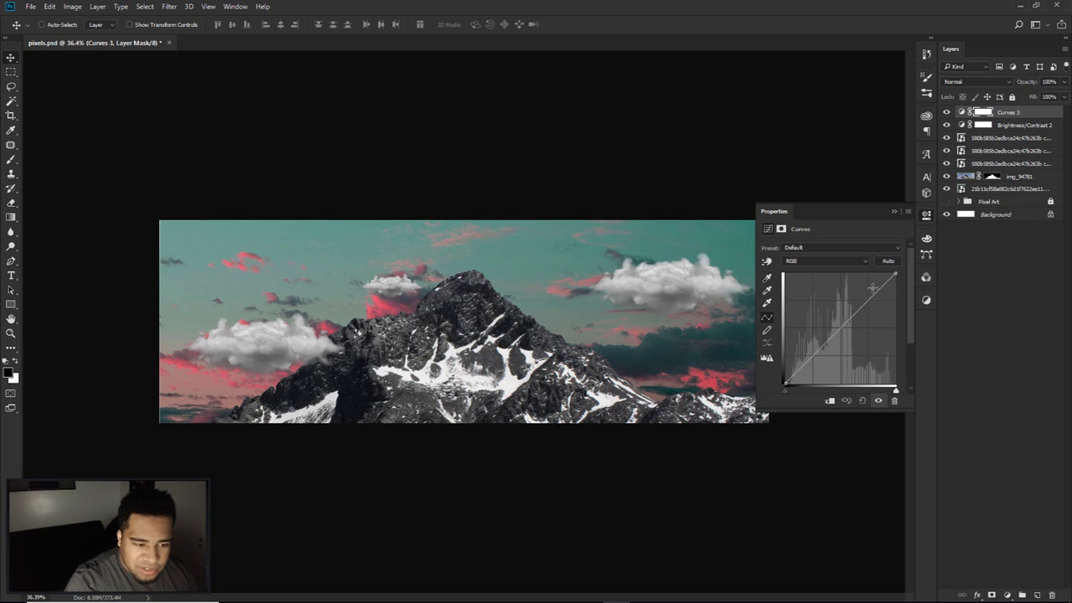
{"action": "left_click_drag", "start_coordinate": [816, 350], "coordinate": [812, 357]}
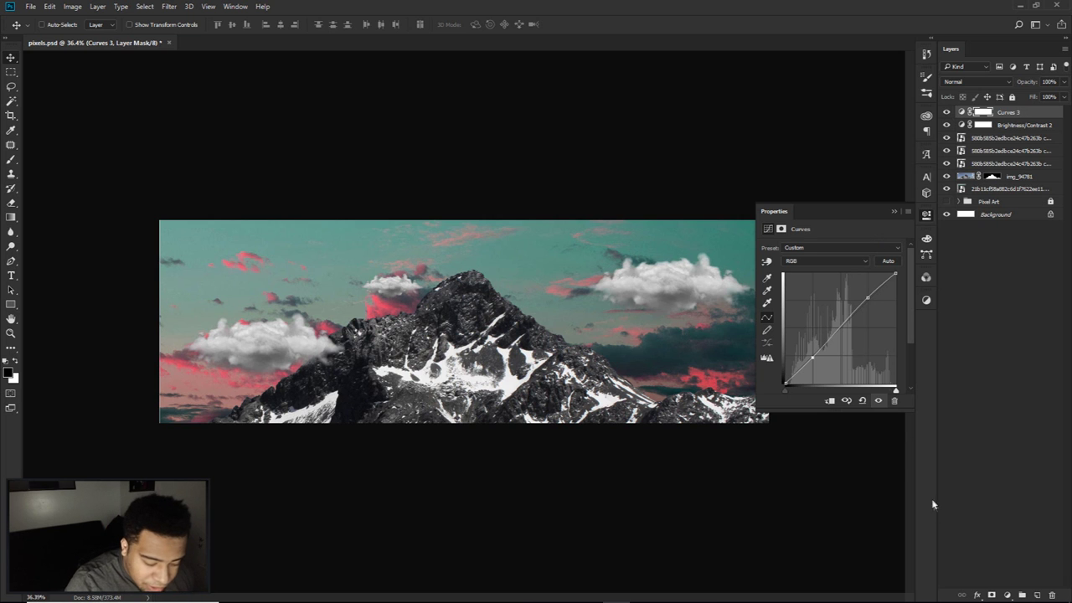
Step: Add a Color Balance adjustment layer with midtones set to red 9, green 1 and blue 15
{"action": "left_click", "coordinate": [1006, 594]}
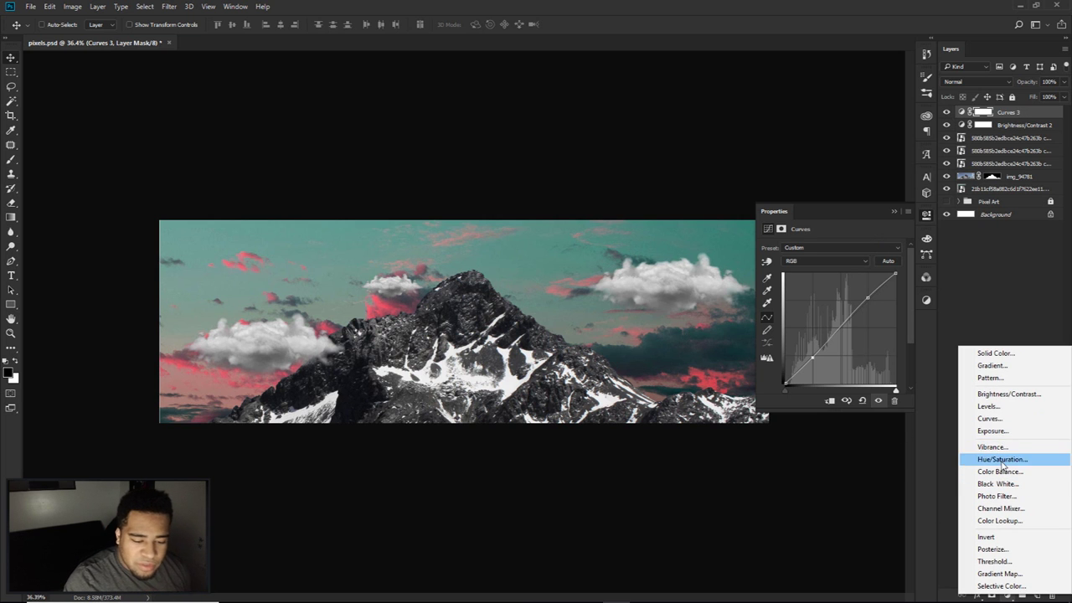
{"action": "left_click", "coordinate": [999, 471]}
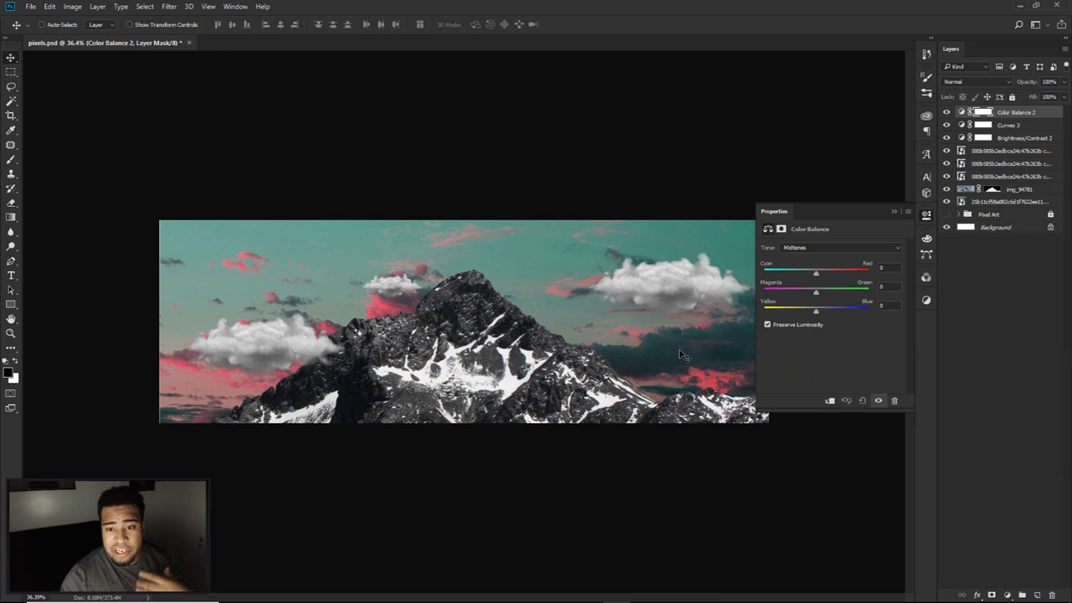
{"action": "left_click", "coordinate": [852, 268]}
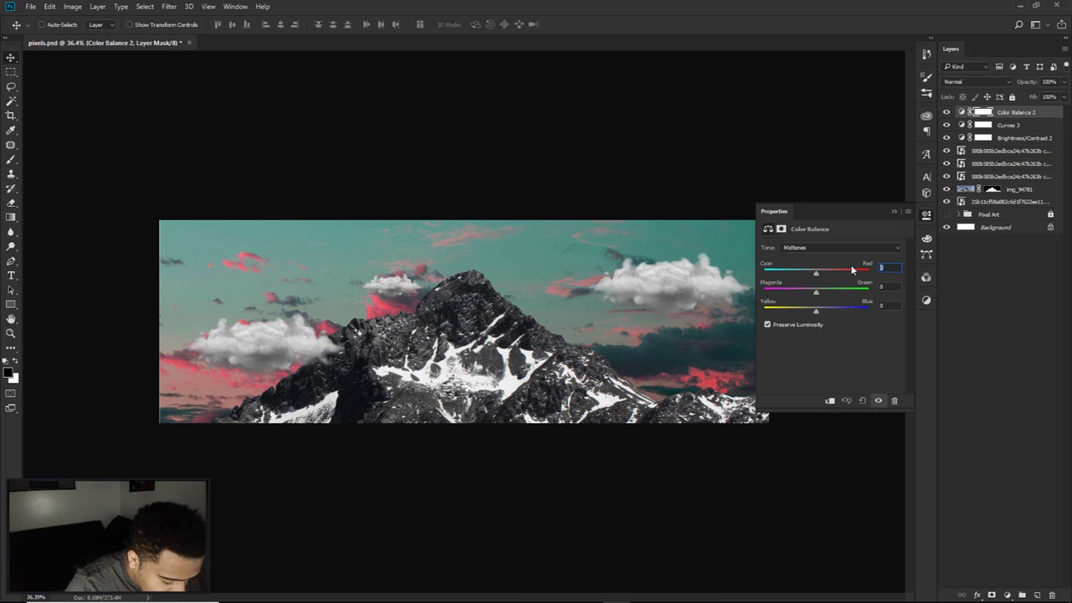
{"action": "type", "text": "5"}
{"action": "left_click", "coordinate": [879, 286]}
{"action": "type", "text": "115"}
{"action": "key", "text": "Return"}
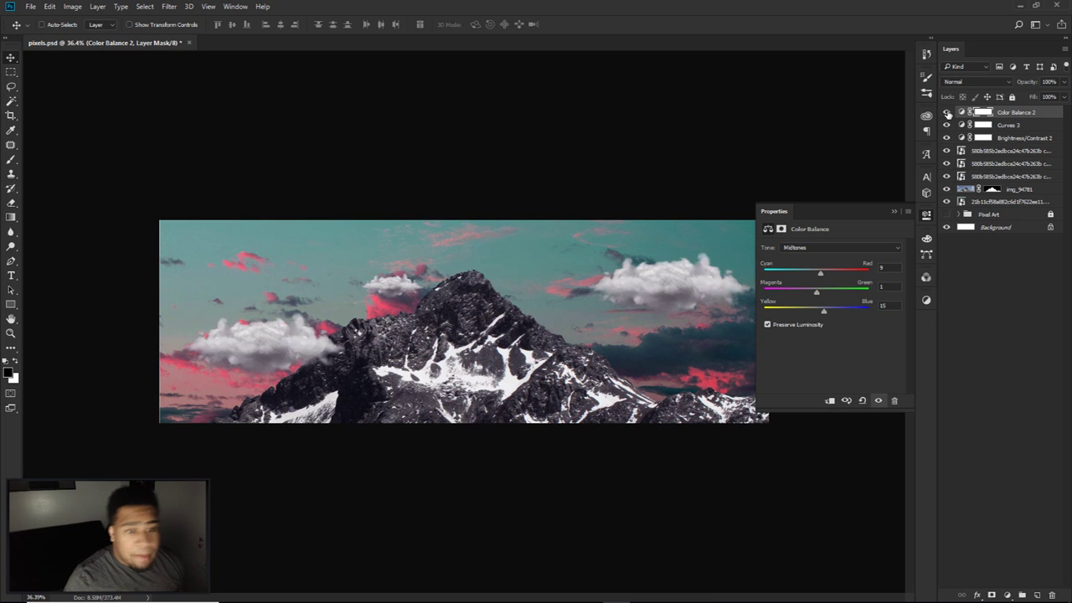
Step: Add a Levels adjustment layer with RGB input levels of 10, 0.93 and 241
{"action": "left_click", "coordinate": [1008, 594]}
{"action": "left_click", "coordinate": [992, 404]}
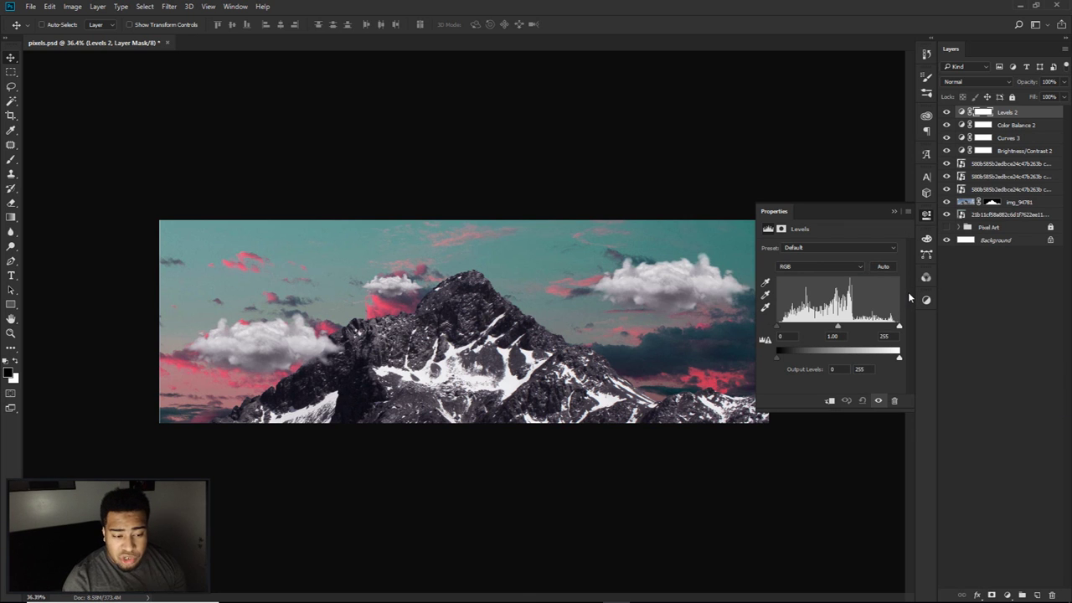
{"action": "mouse_move", "coordinate": [777, 326]}
{"action": "left_mouse_down"}
{"action": "mouse_move", "coordinate": [795, 327]}
{"action": "mouse_move", "coordinate": [778, 325]}
{"action": "left_mouse_up"}
{"action": "mouse_move", "coordinate": [899, 325]}
{"action": "left_mouse_down"}
{"action": "mouse_move", "coordinate": [883, 326]}
{"action": "mouse_move", "coordinate": [907, 326]}
{"action": "left_mouse_up"}
{"action": "mouse_move", "coordinate": [838, 329]}
{"action": "left_mouse_down"}
{"action": "mouse_move", "coordinate": [860, 329]}
{"action": "mouse_move", "coordinate": [844, 331]}
{"action": "left_mouse_up"}
{"action": "left_click", "coordinate": [791, 335]}
{"action": "type", "text": "10"}
{"action": "key", "text": "Tab"}
{"action": "type", "text": "1"}
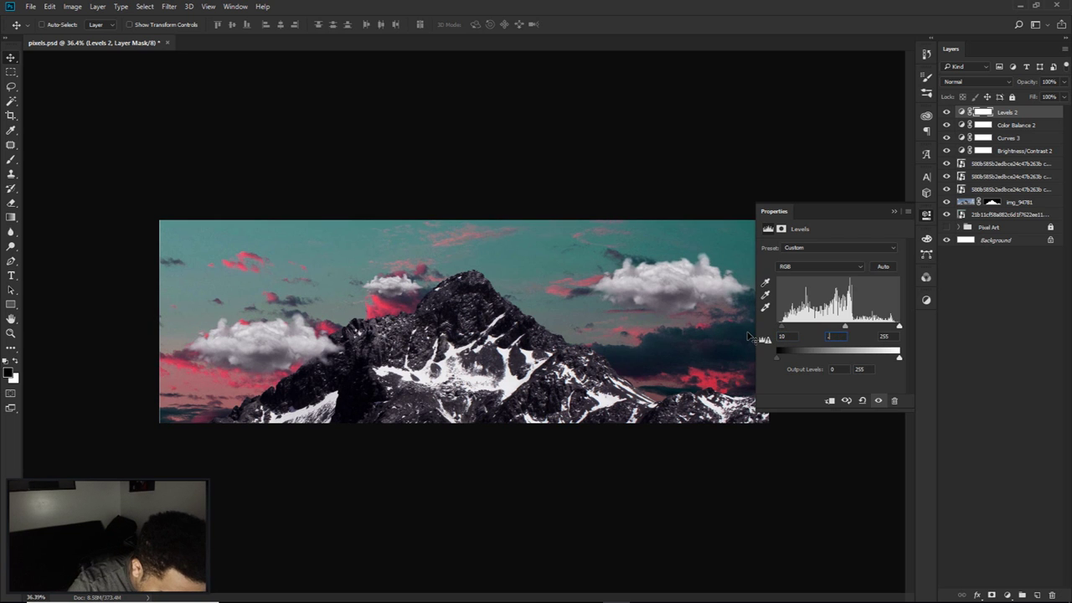
{"action": "type", "text": "93"}
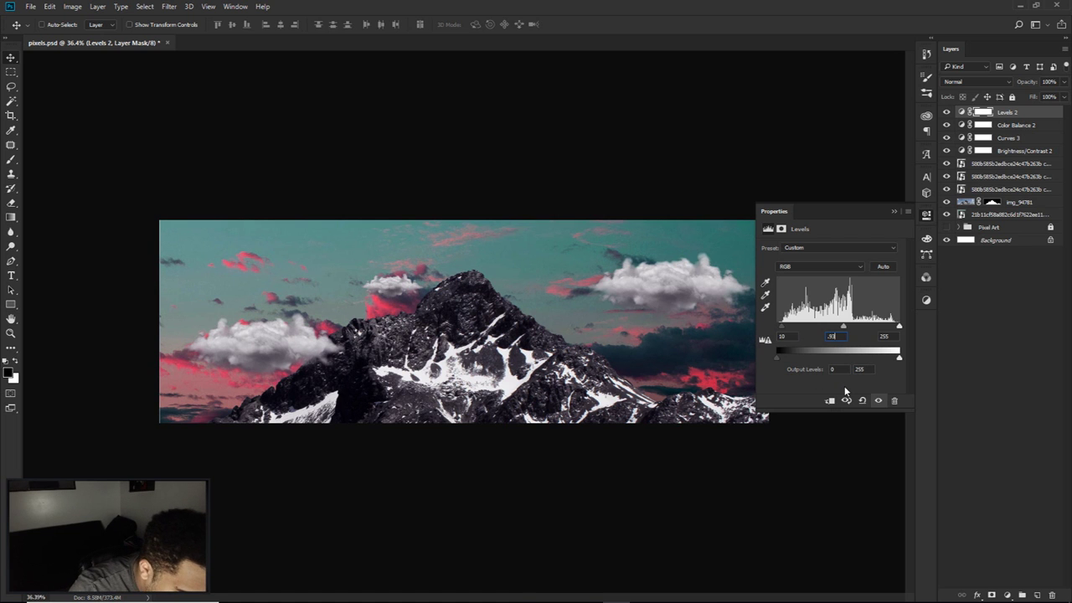
{"action": "key", "text": "Tab"}
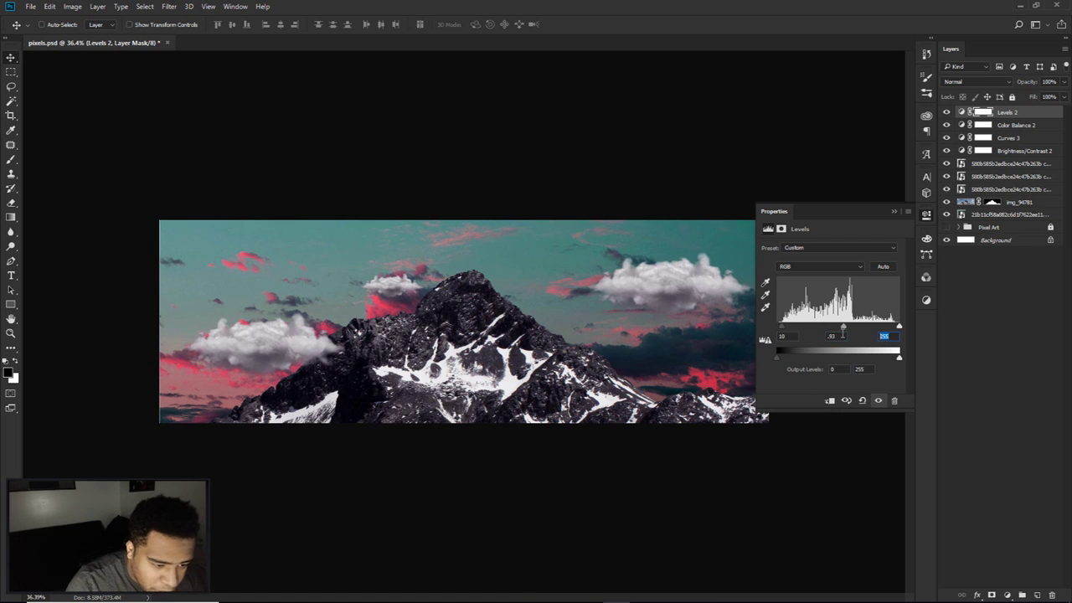
{"action": "type", "text": "245"}
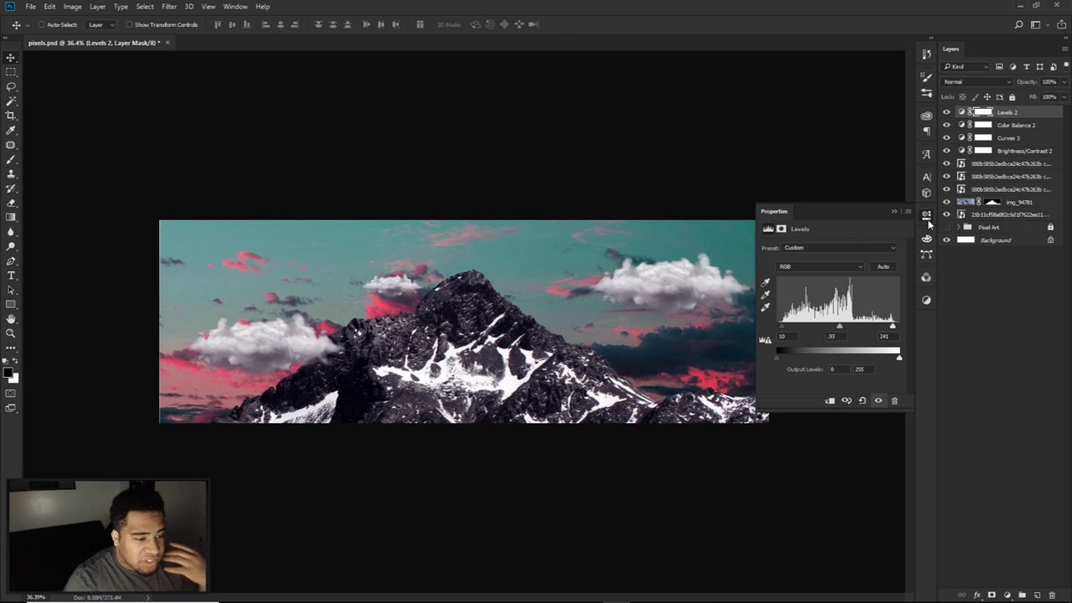
{"action": "left_click", "coordinate": [930, 217]}
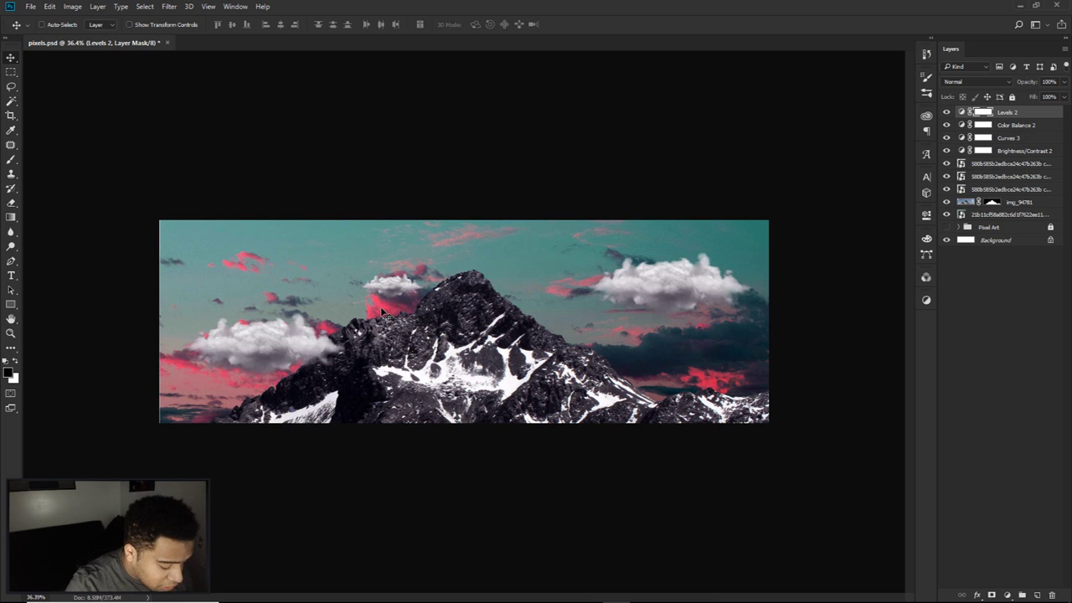
Step: Group all layers from the Levels adjustment down to the sky image and name the group Step 1-2
{"action": "left_click", "coordinate": [423, 377], "text": "ctrl"}
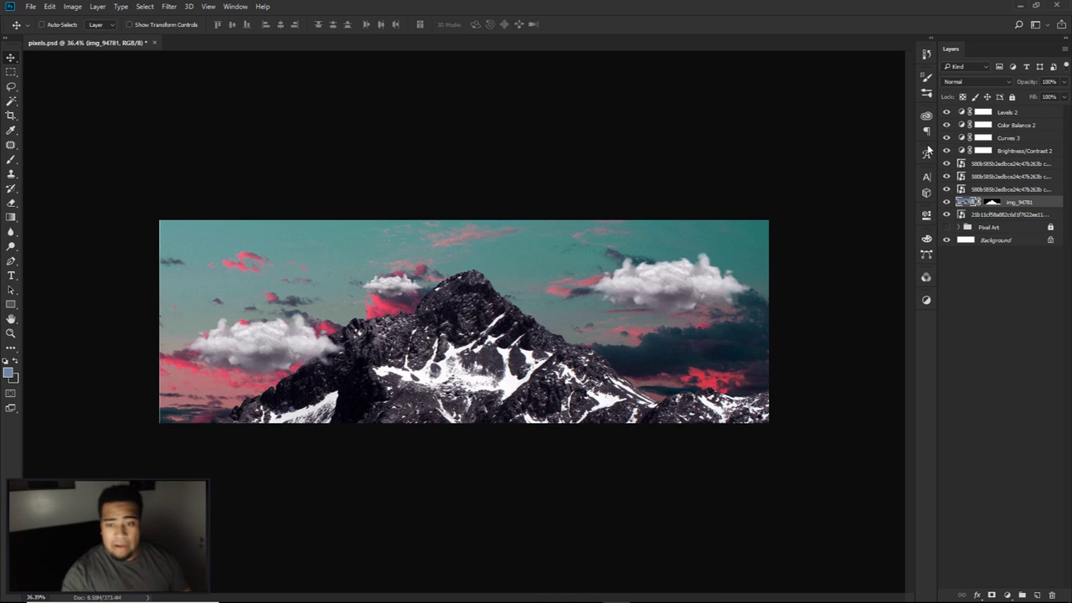
{"action": "left_click", "coordinate": [1006, 111]}
{"action": "left_click", "coordinate": [1004, 214], "text": "shift"}
{"action": "key", "text": "ctrl+g"}
{"action": "double_click", "coordinate": [989, 111]}
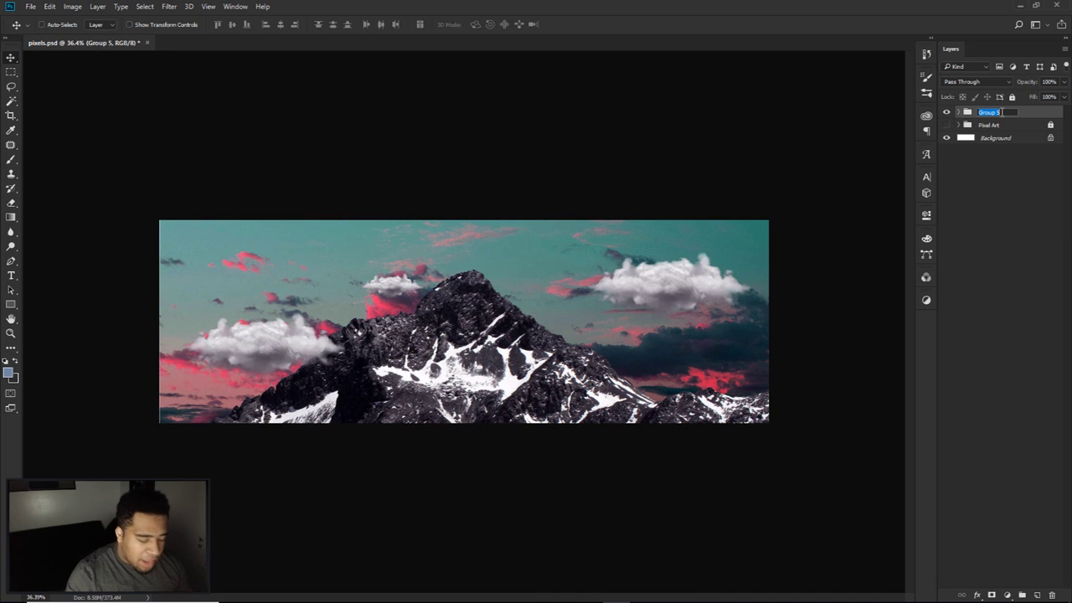
{"action": "type", "text": "Step 1-2"}
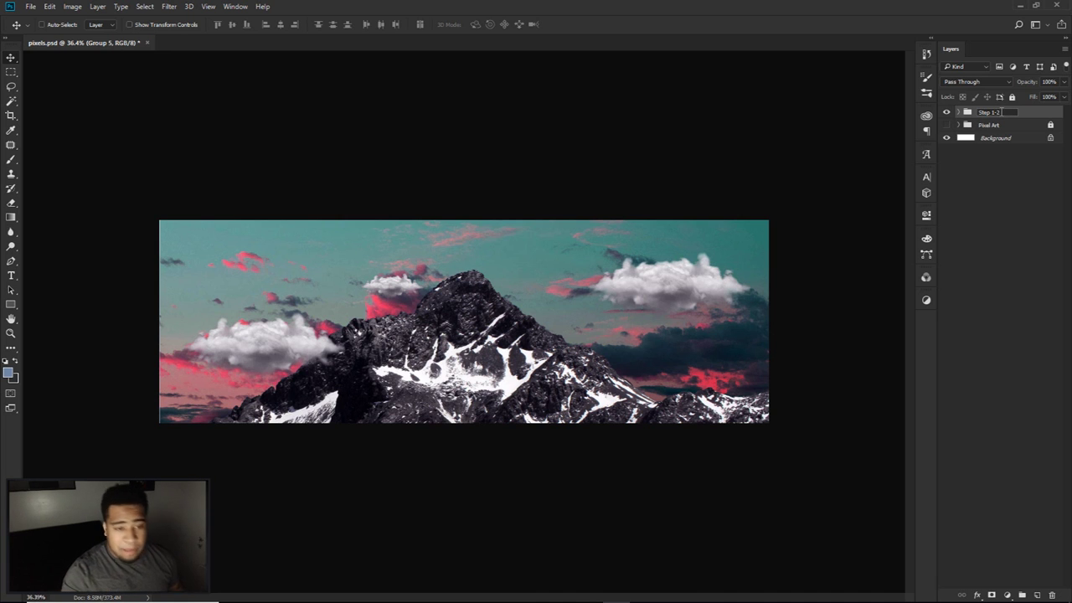
{"action": "key", "text": "Return"}
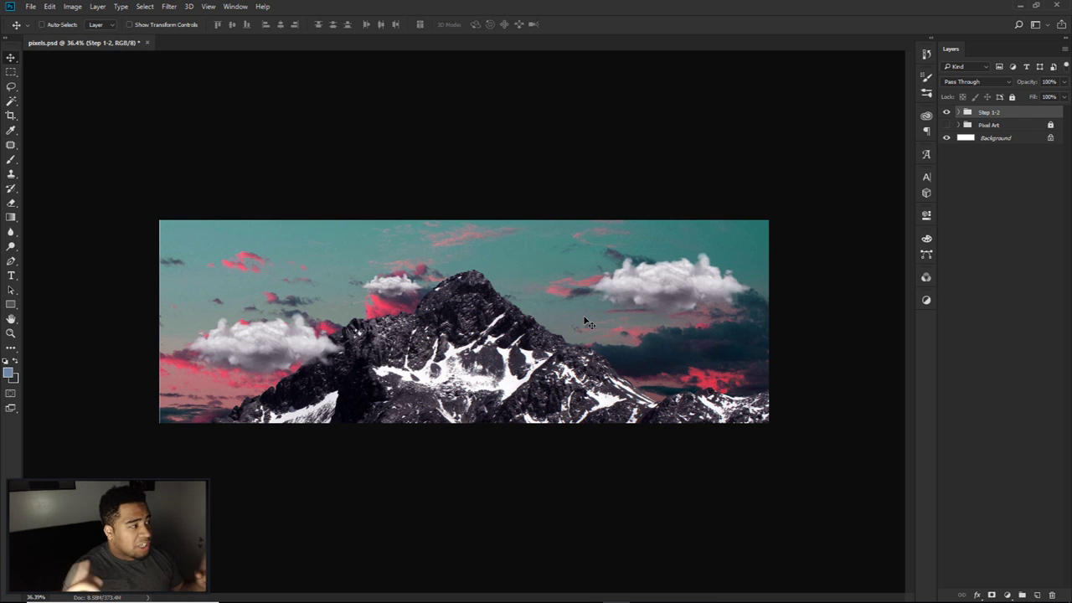
Step: Start a new document and open its width value for editing
{"action": "left_click", "coordinate": [34, 7]}
{"action": "left_click", "coordinate": [37, 18]}
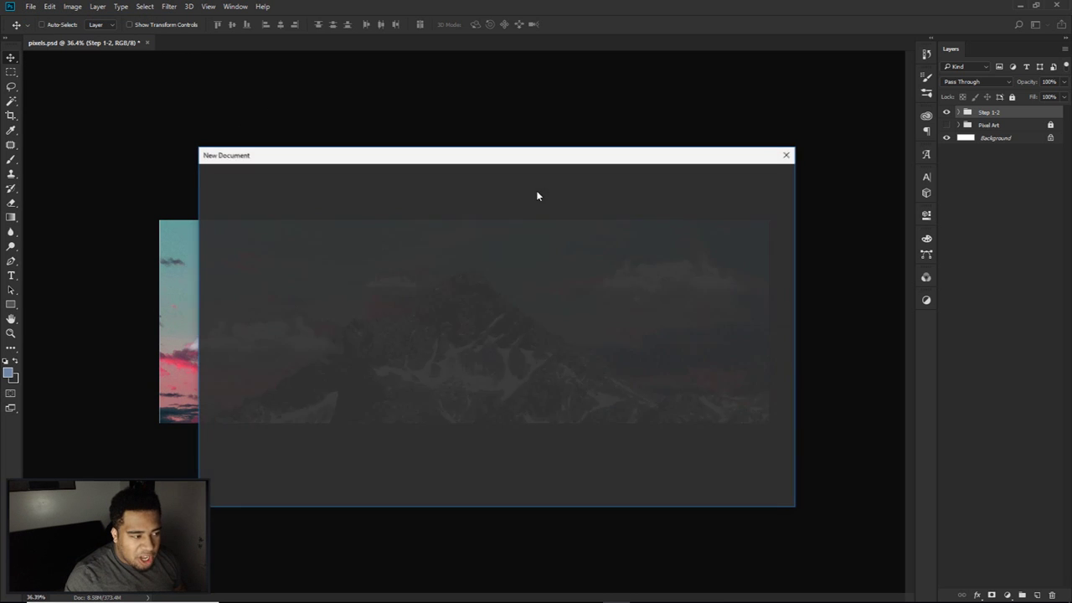
{"action": "double_click", "coordinate": [707, 222]}
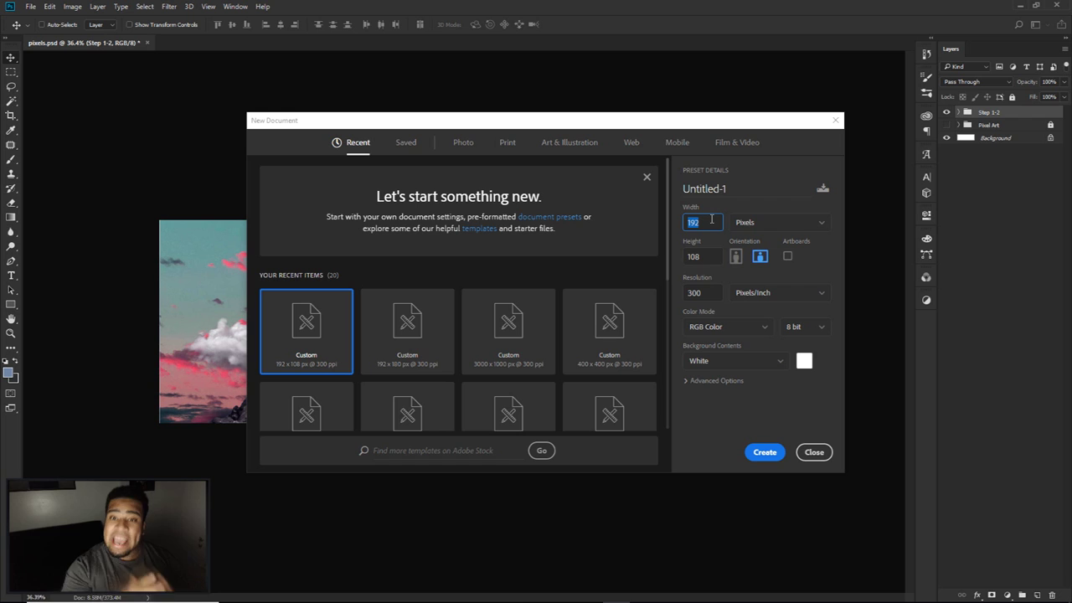
{"action": "left_click", "coordinate": [710, 221]}
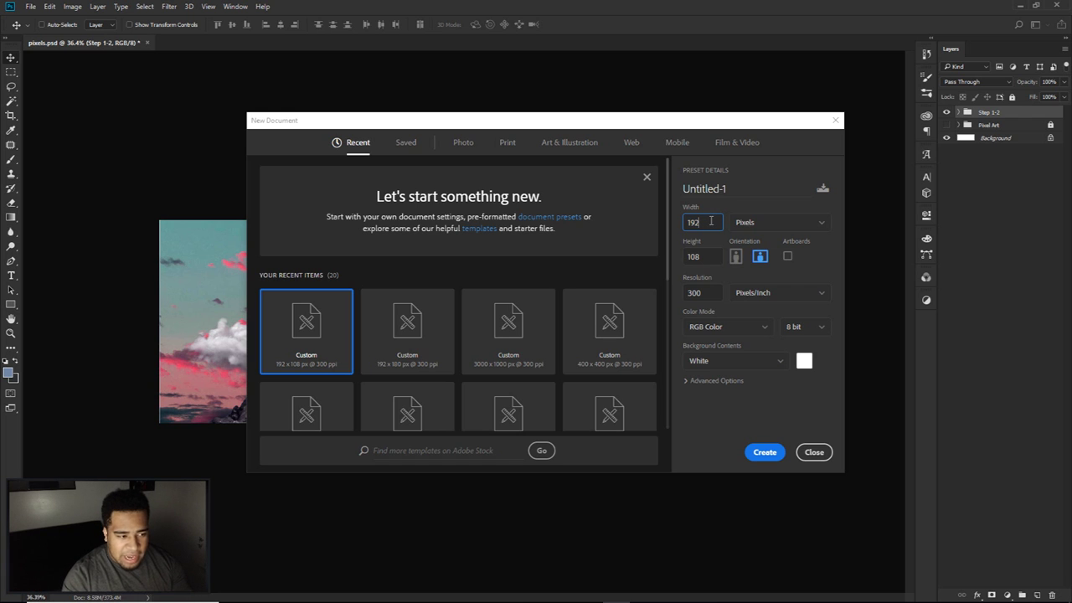
Step: Set the new document's size to 1920 × 1080 pixels
{"action": "type", "text": "0"}
{"action": "double_click", "coordinate": [714, 256]}
{"action": "key", "text": "BackSpace"}
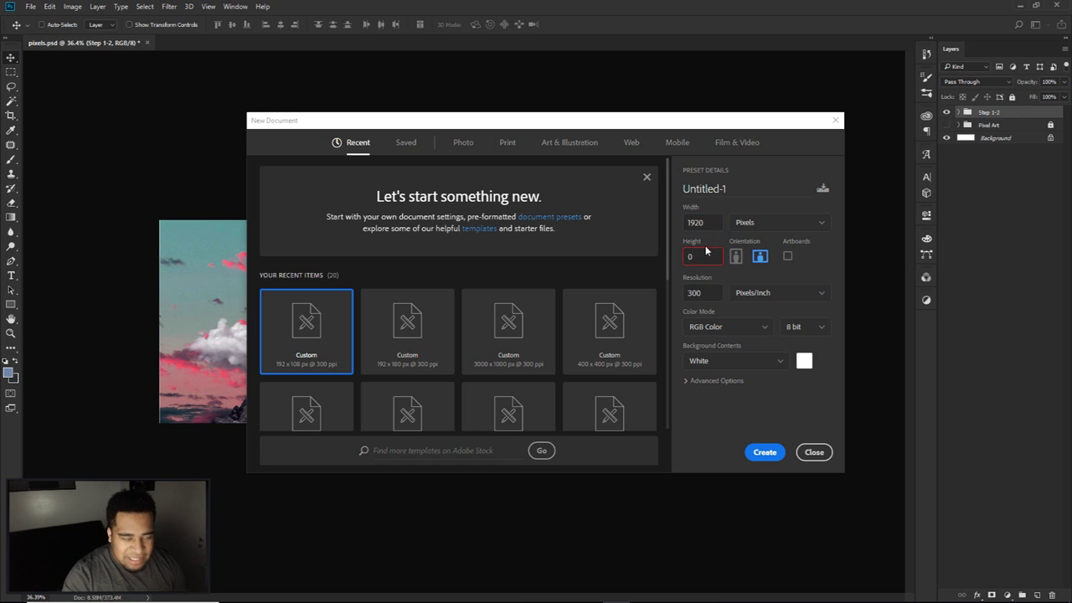
{"action": "type", "text": "180"}
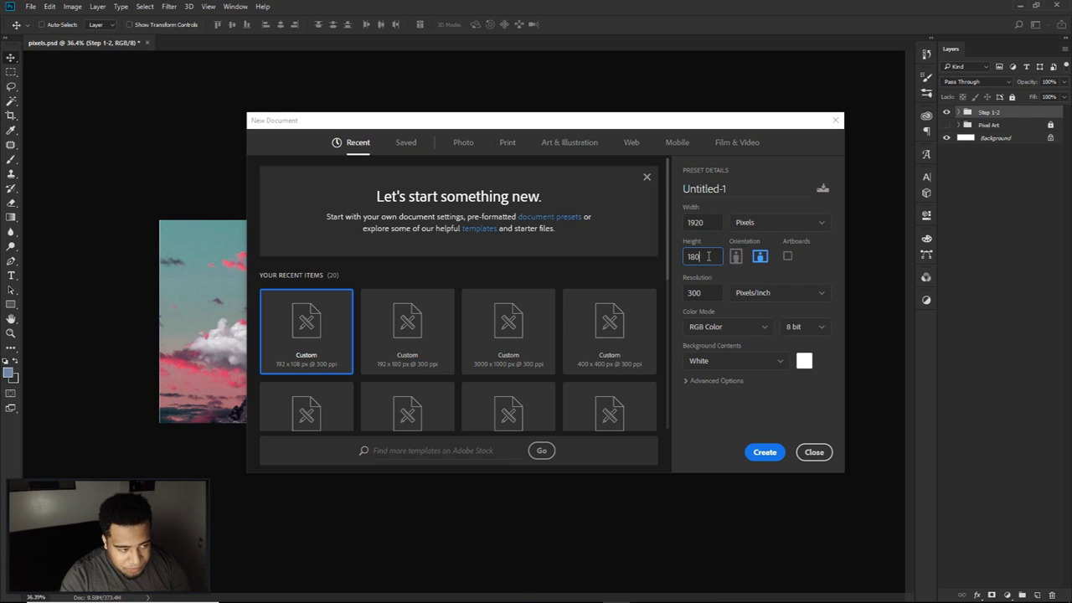
{"action": "key", "text": "shift+Tab"}
{"action": "key", "text": "Tab"}
{"action": "type", "text": "18"}
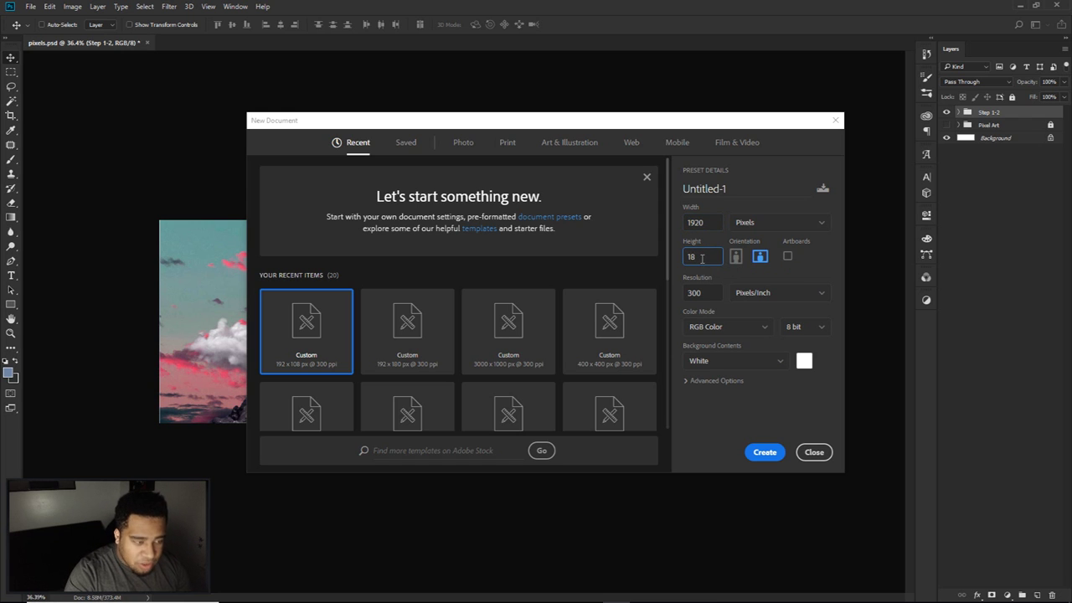
{"action": "key", "text": "BackSpace"}
{"action": "type", "text": "080"}
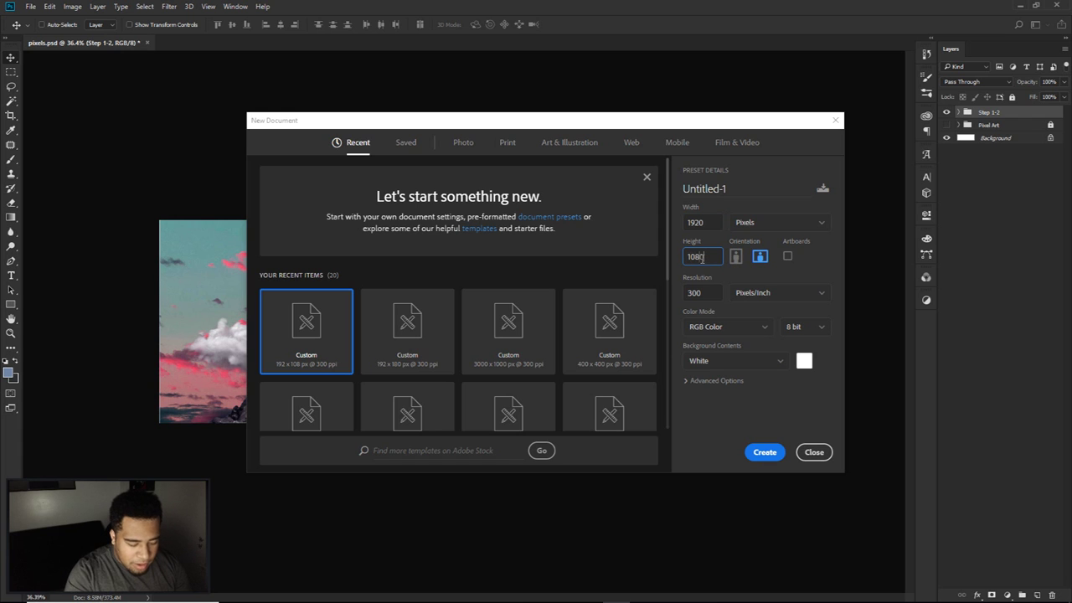
{"action": "key", "text": "shift+Tab"}
{"action": "key", "text": "Tab"}
{"action": "left_click", "coordinate": [713, 256]}
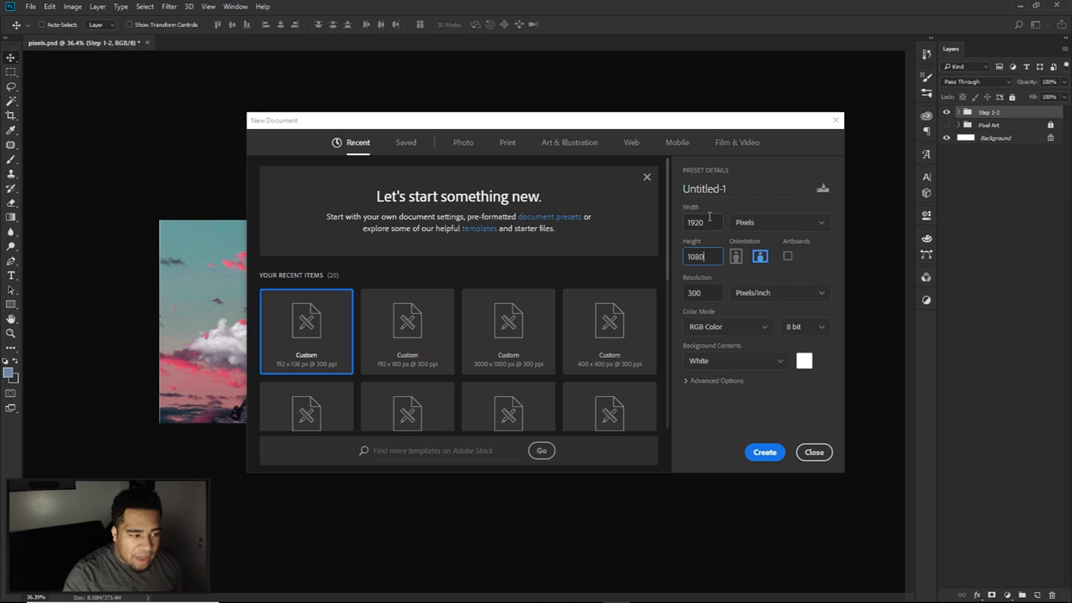
Step: Create the new document at 192 × 108 pixels, then return to the pixels.psd banner
{"action": "double_click", "coordinate": [705, 222]}
{"action": "left_click", "coordinate": [705, 256]}
{"action": "key", "text": "BackSpace"}
{"action": "left_click", "coordinate": [705, 222]}
{"action": "key", "text": "BackSpace"}
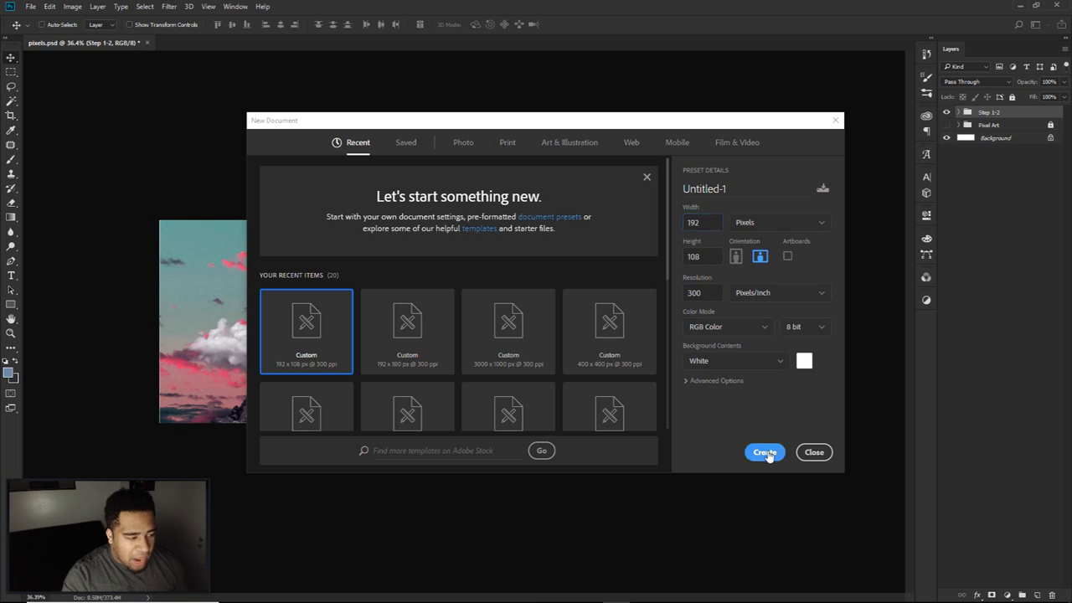
{"action": "left_click", "coordinate": [765, 453]}
{"action": "scroll", "coordinate": [461, 328], "scroll_direction": "up", "scroll_amount": 5}
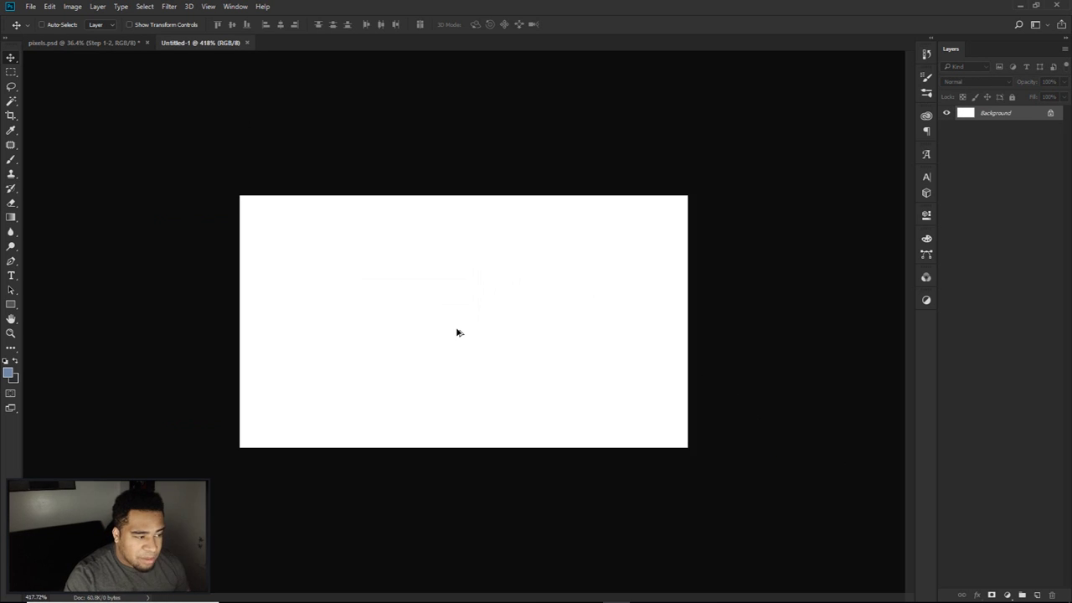
{"action": "scroll", "coordinate": [458, 333], "scroll_direction": "up", "scroll_amount": 2}
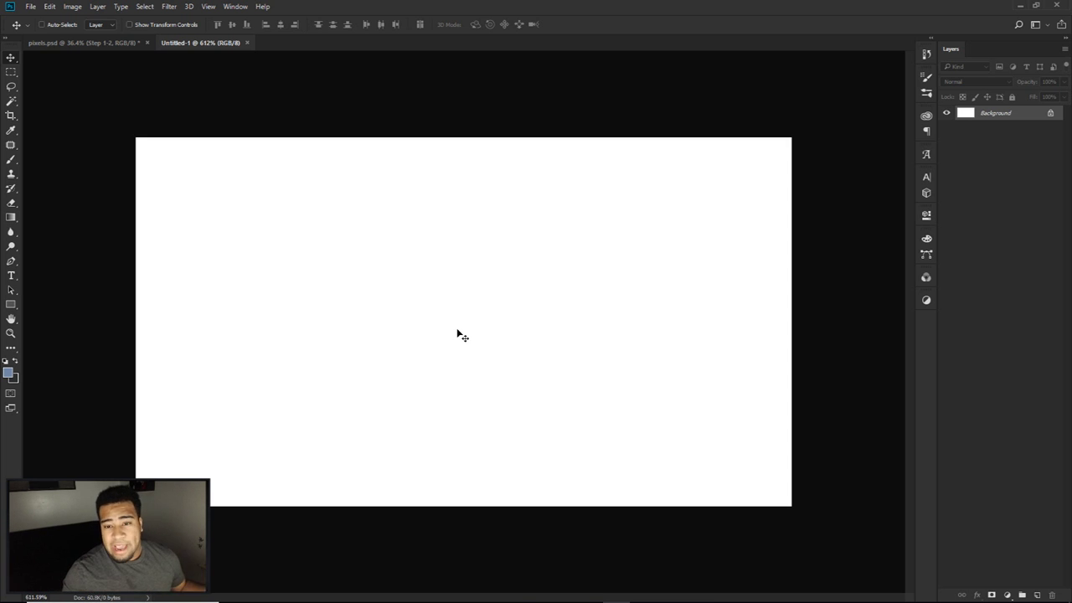
{"action": "left_click", "coordinate": [83, 42]}
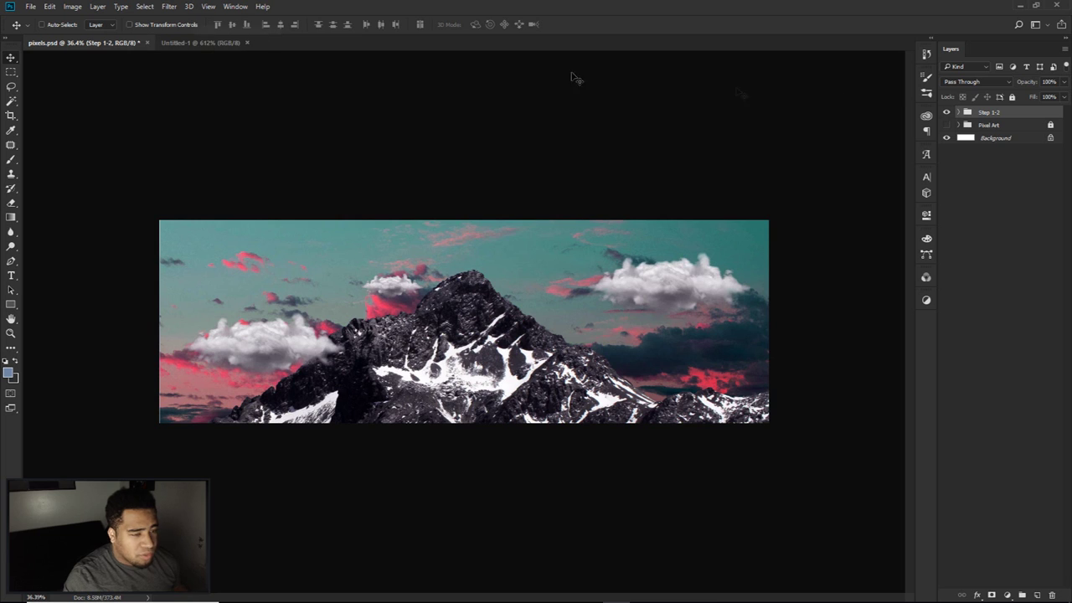
Step: Hide the Step 1-2 and Pixel Art groups in the banner, and switch to the Untitled-1 document
{"action": "left_click", "coordinate": [946, 112]}
{"action": "left_click", "coordinate": [946, 125]}
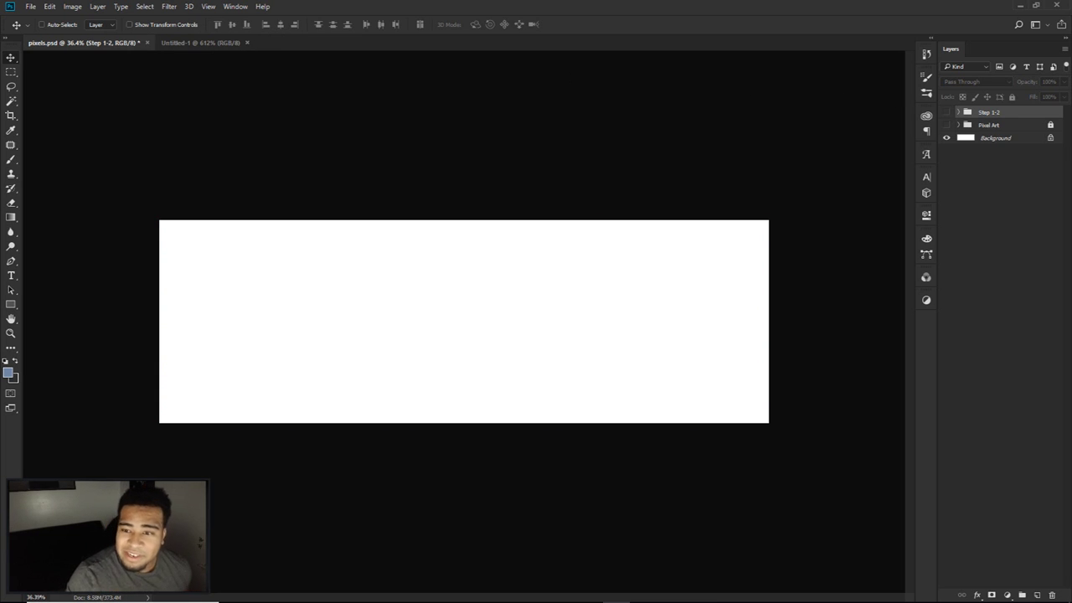
{"action": "key", "text": "ctrl+Tab"}
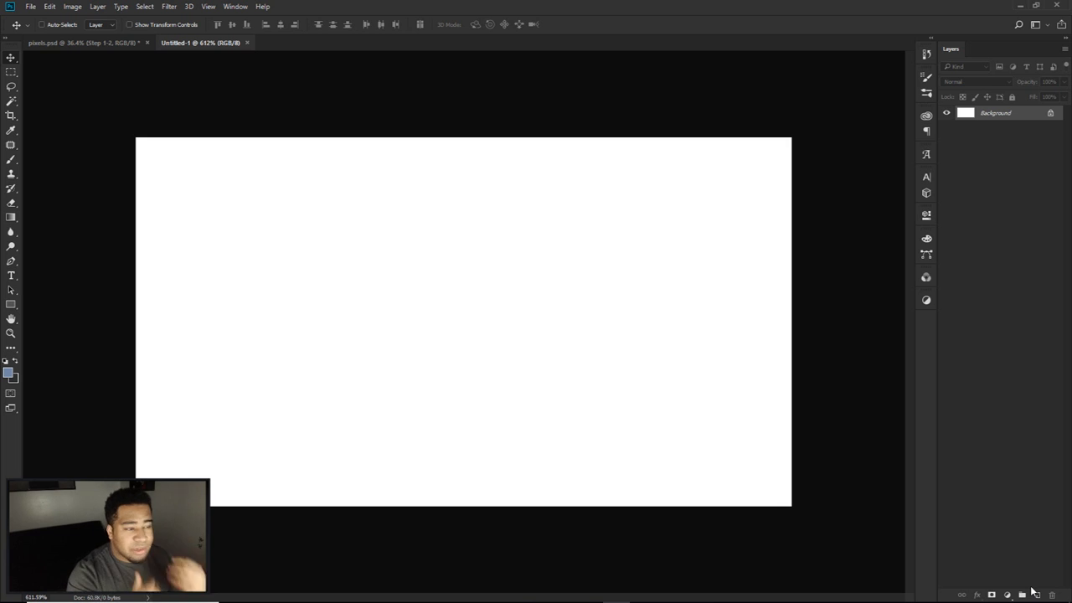
Step: Show the pixel grid and fill the Background layer with the dark grey background colour
{"action": "left_click", "coordinate": [208, 7]}
{"action": "mouse_move", "coordinate": [232, 195]}
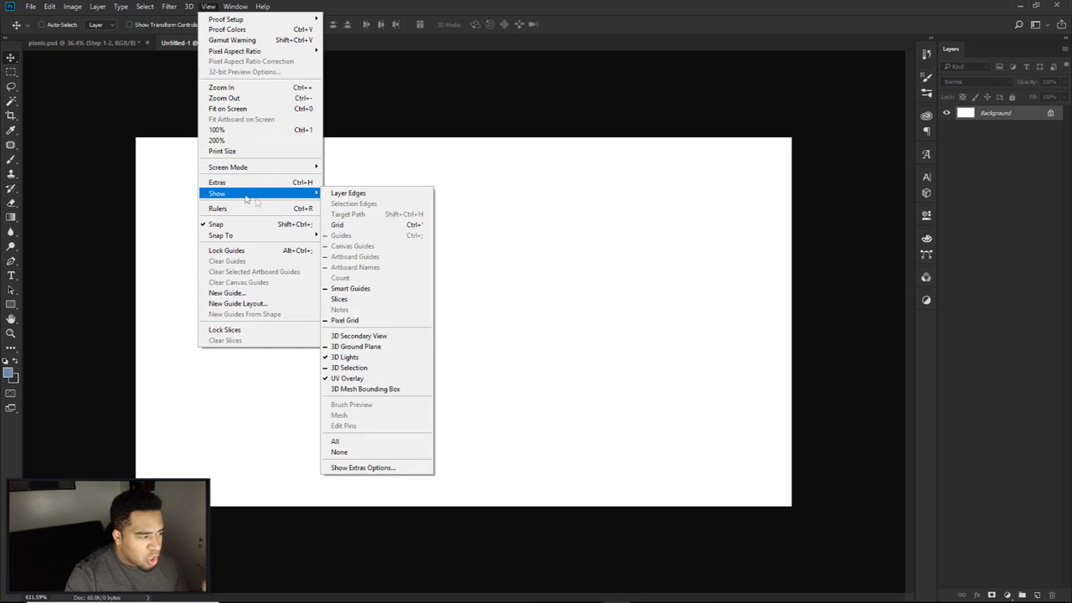
{"action": "left_click", "coordinate": [359, 319]}
{"action": "scroll", "coordinate": [382, 323], "scroll_direction": "up", "scroll_amount": 10}
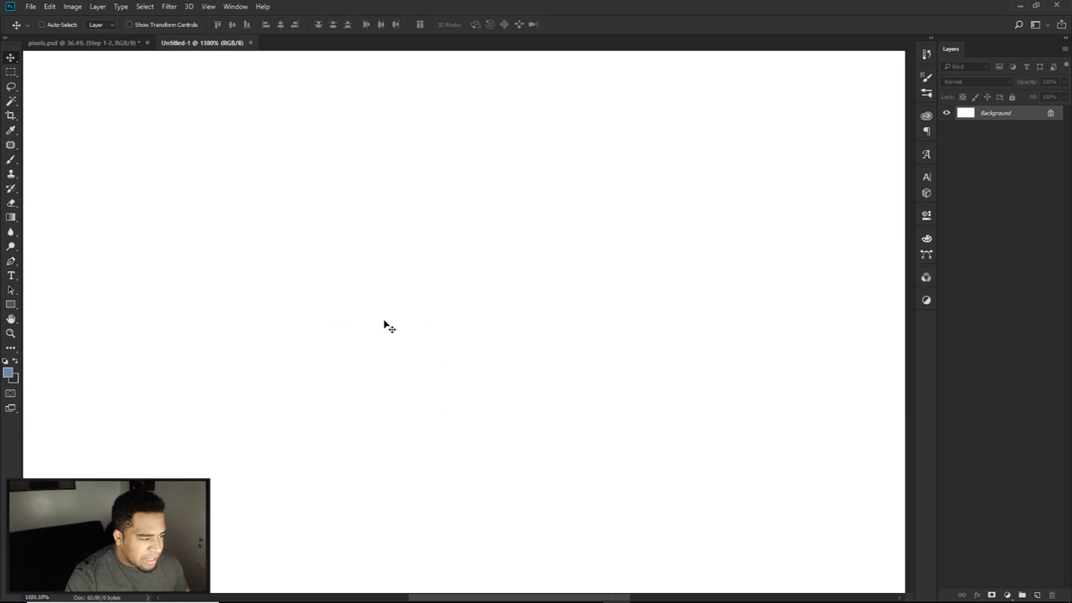
{"action": "scroll", "coordinate": [423, 310], "scroll_direction": "down", "scroll_amount": 2}
{"action": "key", "text": "alt+BackSpace"}
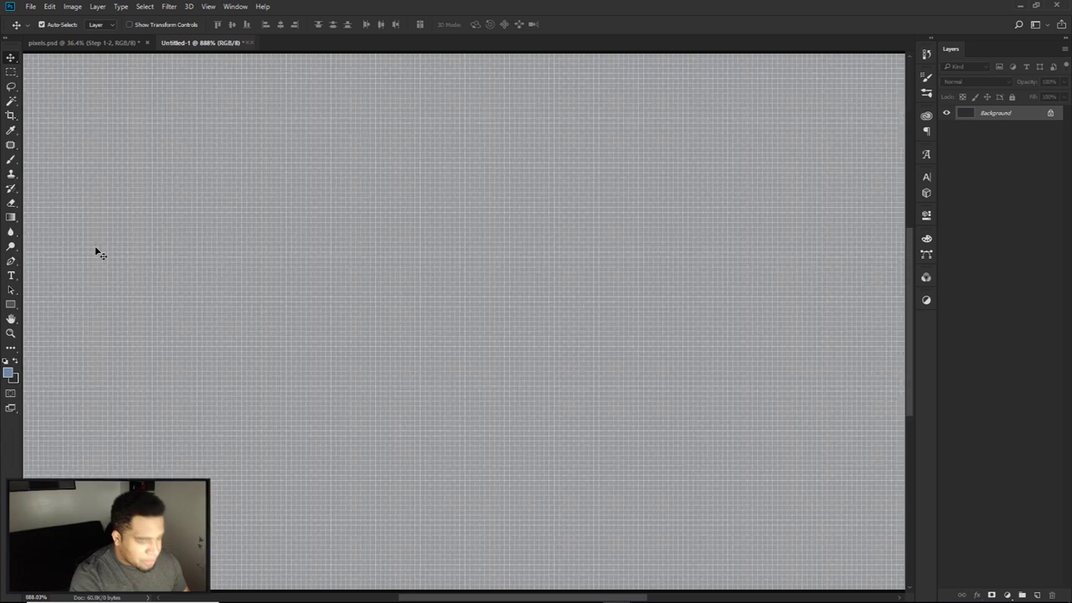
{"action": "scroll", "coordinate": [478, 282], "scroll_direction": "up", "scroll_amount": 4}
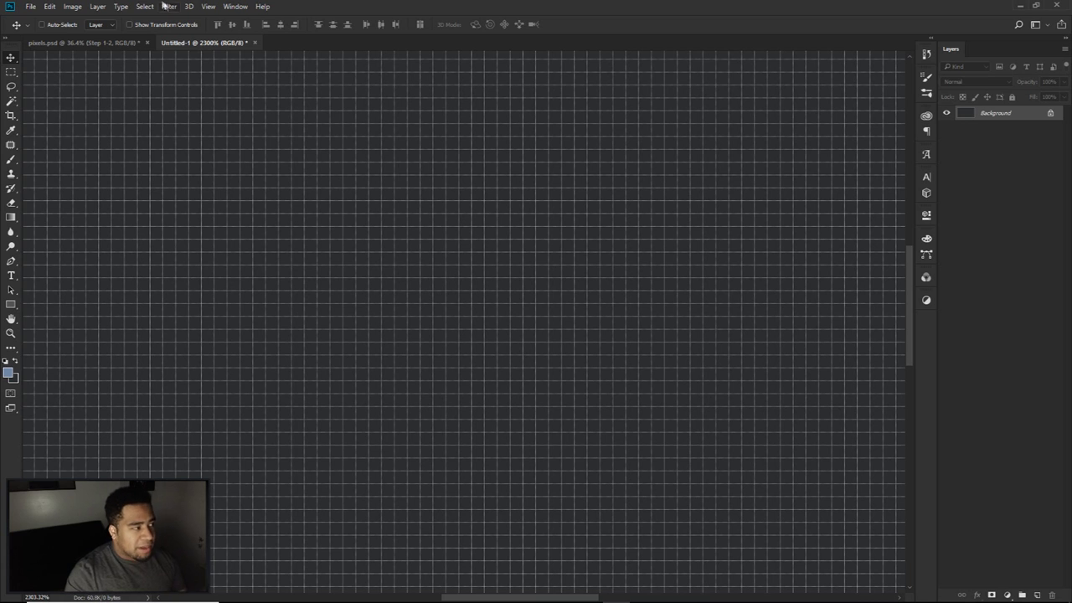
Step: Turn off the pixel grid in the small document
{"action": "left_click", "coordinate": [205, 5]}
{"action": "mouse_move", "coordinate": [230, 195]}
{"action": "left_click", "coordinate": [361, 320]}
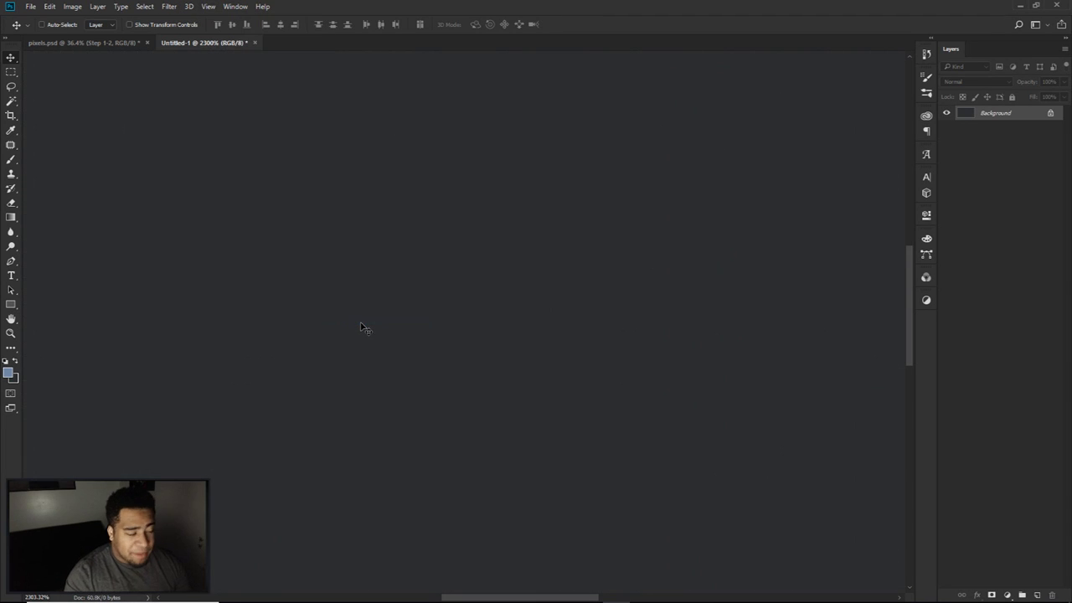
{"action": "scroll", "coordinate": [361, 324], "scroll_direction": "down", "scroll_amount": 5}
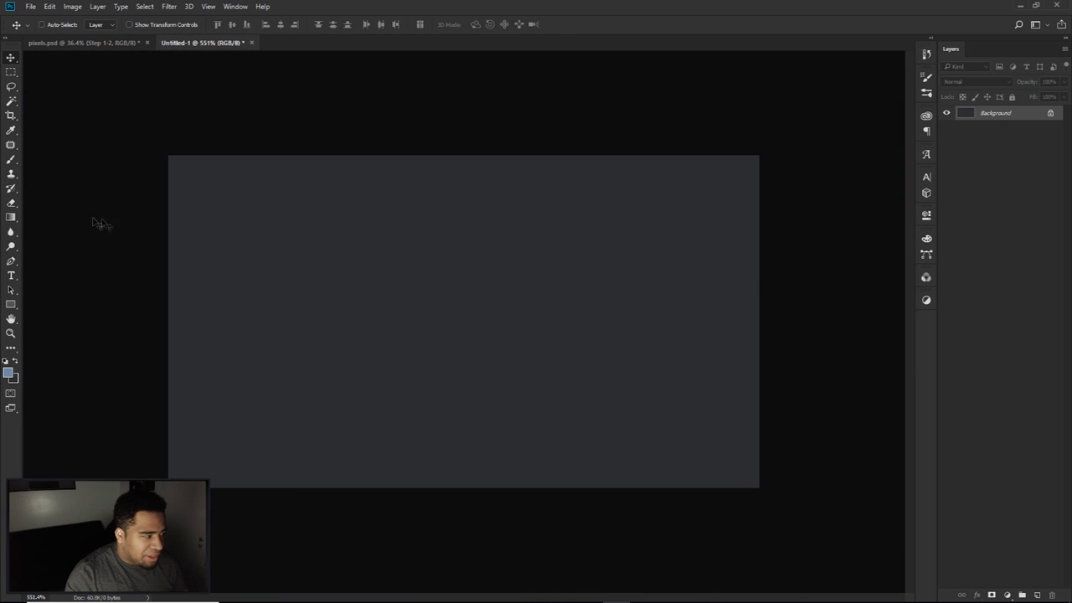
Step: Show the rulers and place a vertical and a horizontal guide crossing at the centre of the canvas
{"action": "key", "text": "ctrl+r"}
{"action": "left_click_drag", "start_coordinate": [27, 264], "coordinate": [468, 278]}
{"action": "left_click_drag", "start_coordinate": [525, 57], "coordinate": [477, 326]}
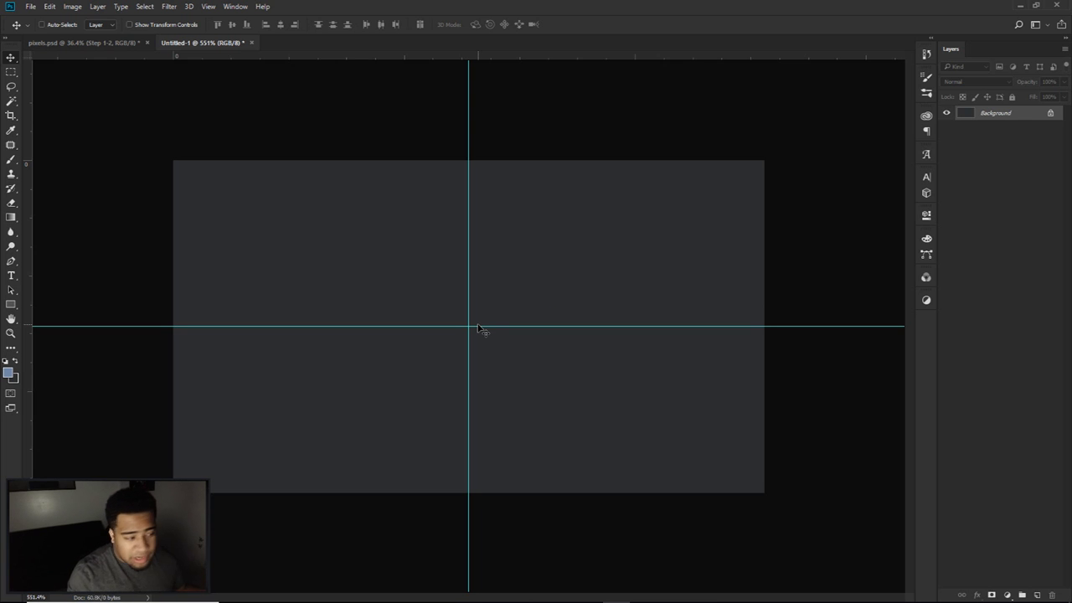
{"action": "scroll", "coordinate": [465, 335], "scroll_direction": "up", "scroll_amount": 6}
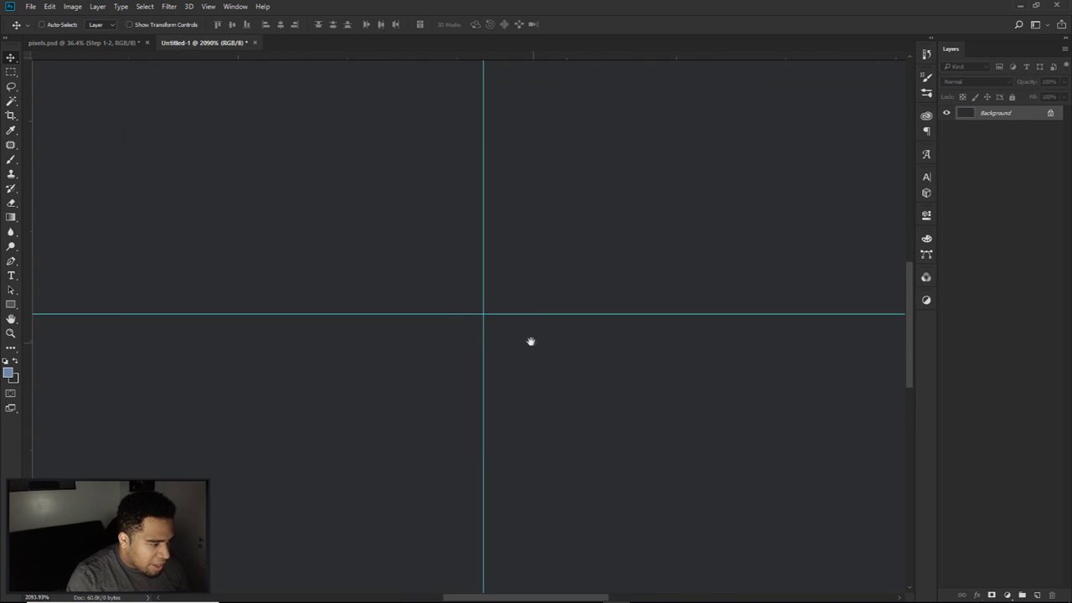
{"action": "scroll", "coordinate": [512, 328], "scroll_direction": "down", "scroll_amount": 6}
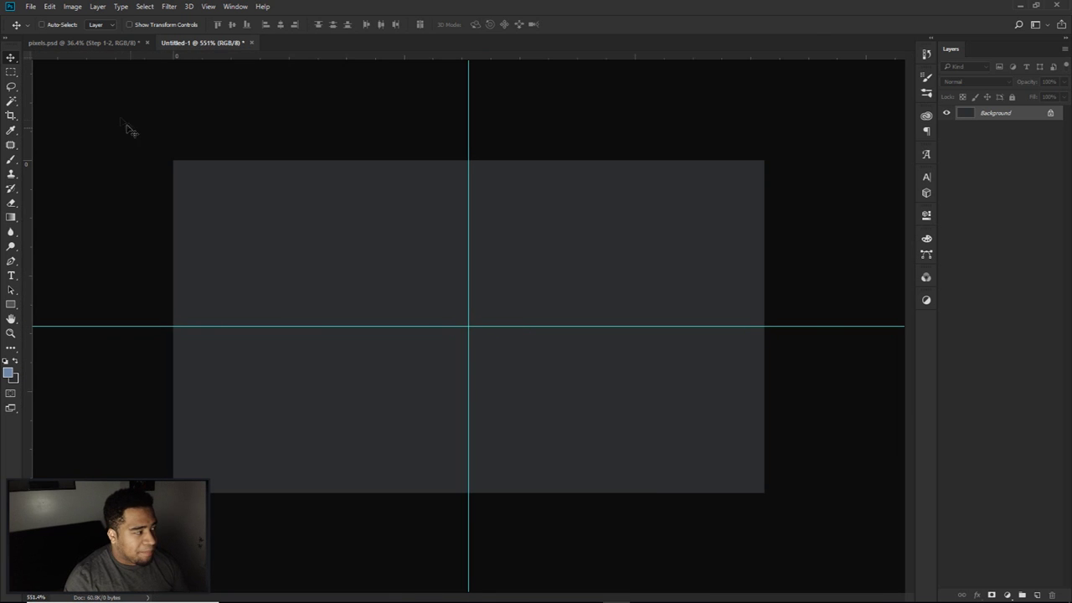
Step: Remove the vertical guide from the canvas and place a new one at its horizontal centre
{"action": "left_click_drag", "start_coordinate": [28, 99], "coordinate": [2, 182]}
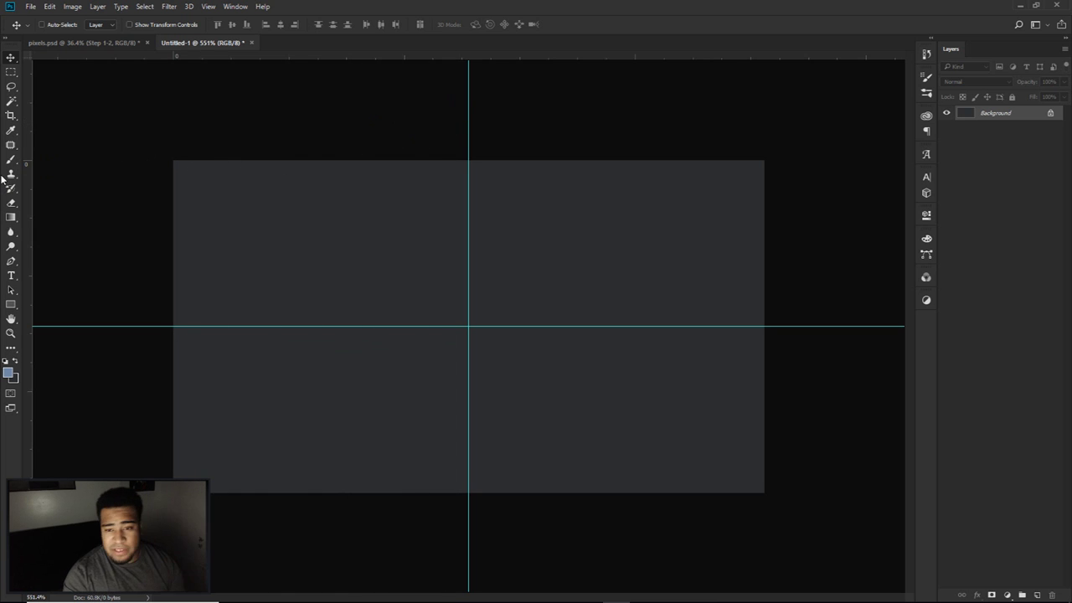
{"action": "left_click_drag", "start_coordinate": [467, 188], "coordinate": [7, 184]}
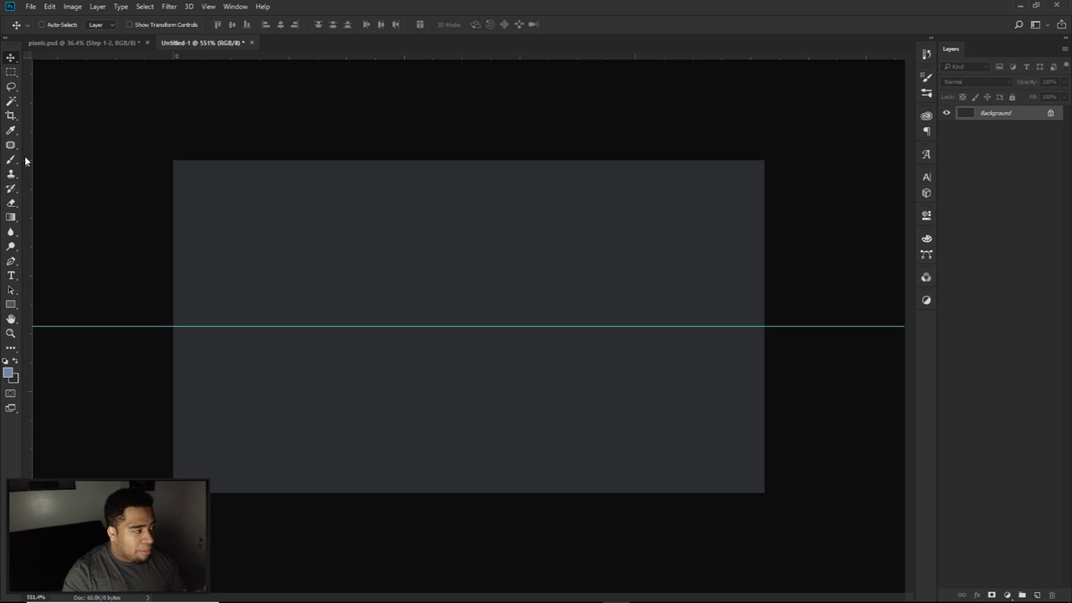
{"action": "key", "text": "ctrl+r"}
{"action": "key", "text": "ctrl+r"}
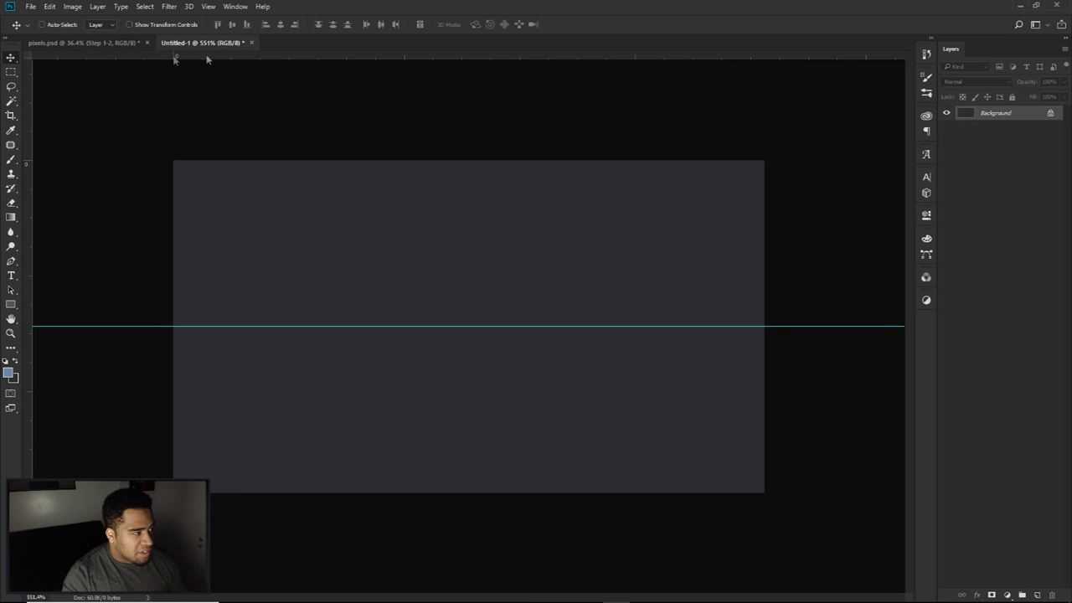
{"action": "left_click_drag", "start_coordinate": [27, 93], "coordinate": [468, 201]}
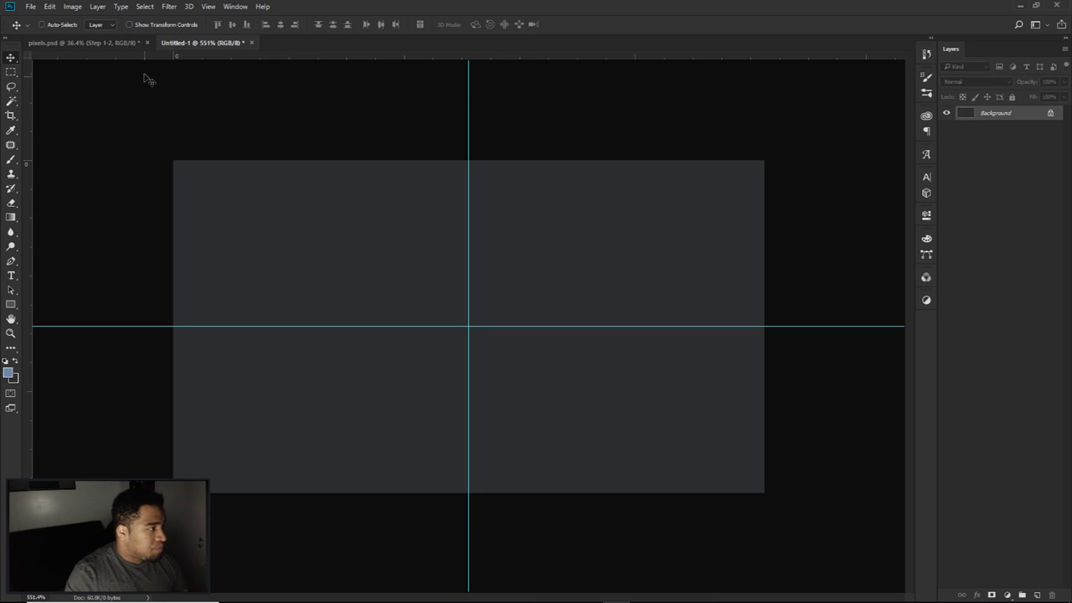
Step: Paint a thick vertical test stroke with a soft 7 px Brush beside the vertical guide, and undo it
{"action": "key", "text": "b"}
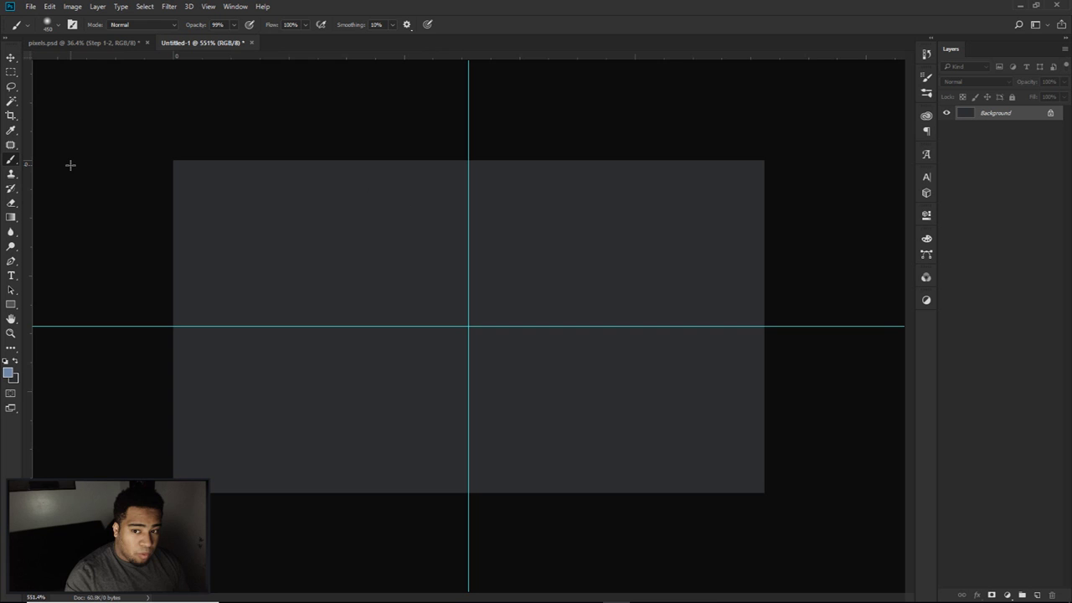
{"action": "key", "text": "ctrl+plus"}
{"action": "key", "text": "ctrl+plus"}
{"action": "key", "text": "ctrl+plus"}
{"action": "key", "text": "ctrl+plus"}
{"action": "key", "text": "ctrl+plus"}
{"action": "key", "text": "ctrl+plus"}
{"action": "key", "text": "ctrl+plus"}
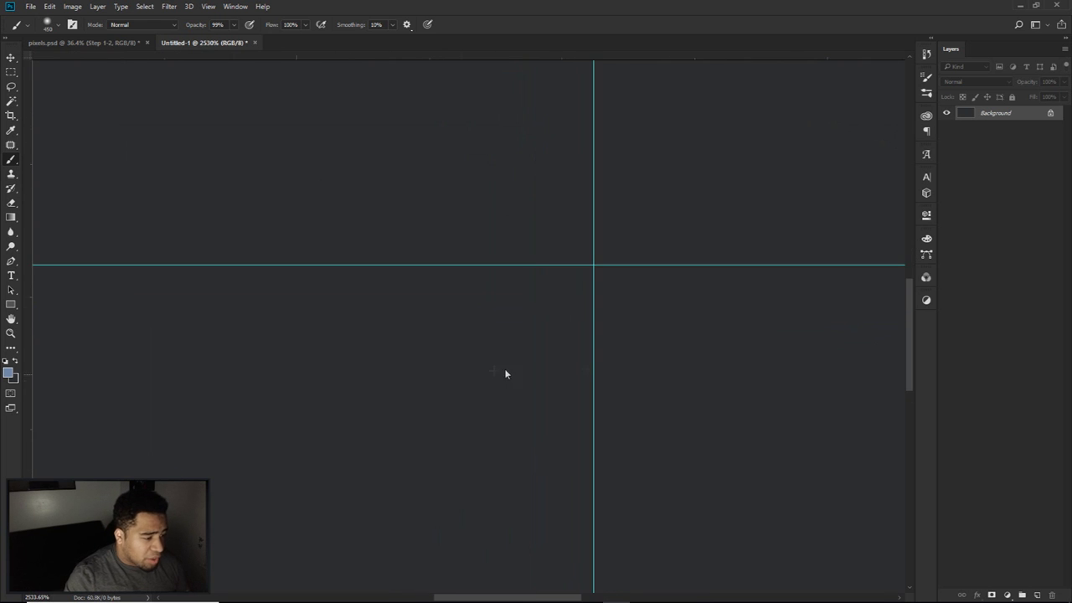
{"action": "mouse_move", "coordinate": [503, 305]}
{"action": "left_mouse_down"}
{"action": "mouse_move", "coordinate": [523, 322]}
{"action": "mouse_move", "coordinate": [701, 322]}
{"action": "mouse_move", "coordinate": [665, 311]}
{"action": "mouse_move", "coordinate": [666, 294]}
{"action": "mouse_move", "coordinate": [617, 280]}
{"action": "mouse_move", "coordinate": [641, 276]}
{"action": "mouse_move", "coordinate": [572, 273]}
{"action": "mouse_move", "coordinate": [605, 227]}
{"action": "mouse_move", "coordinate": [531, 215]}
{"action": "left_mouse_up"}
{"action": "right_click", "coordinate": [11, 160]}
{"action": "left_click", "coordinate": [48, 160]}
{"action": "left_click_drag", "start_coordinate": [355, 191], "coordinate": [350, 358]}
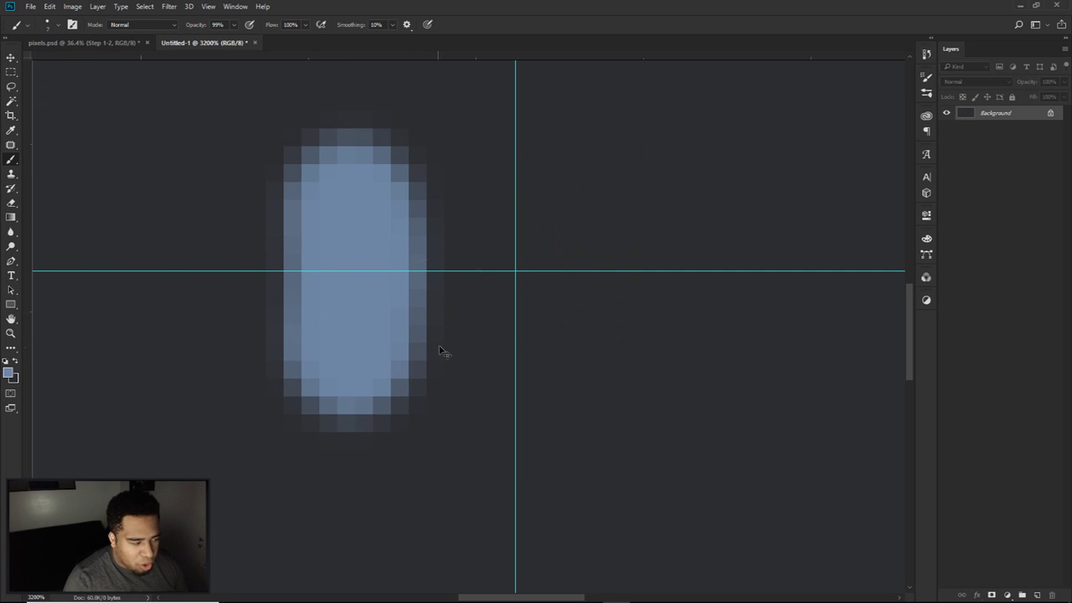
{"action": "key", "text": "ctrl+z"}
Step: Reduce the Brush to 3 px, paint a thinner vertical test stroke beside the guide, and undo it
{"action": "mouse_move", "coordinate": [360, 294]}
{"action": "left_mouse_down"}
{"action": "mouse_move", "coordinate": [323, 299]}
{"action": "mouse_move", "coordinate": [335, 293]}
{"action": "left_mouse_up"}
{"action": "left_click_drag", "start_coordinate": [381, 178], "coordinate": [374, 327]}
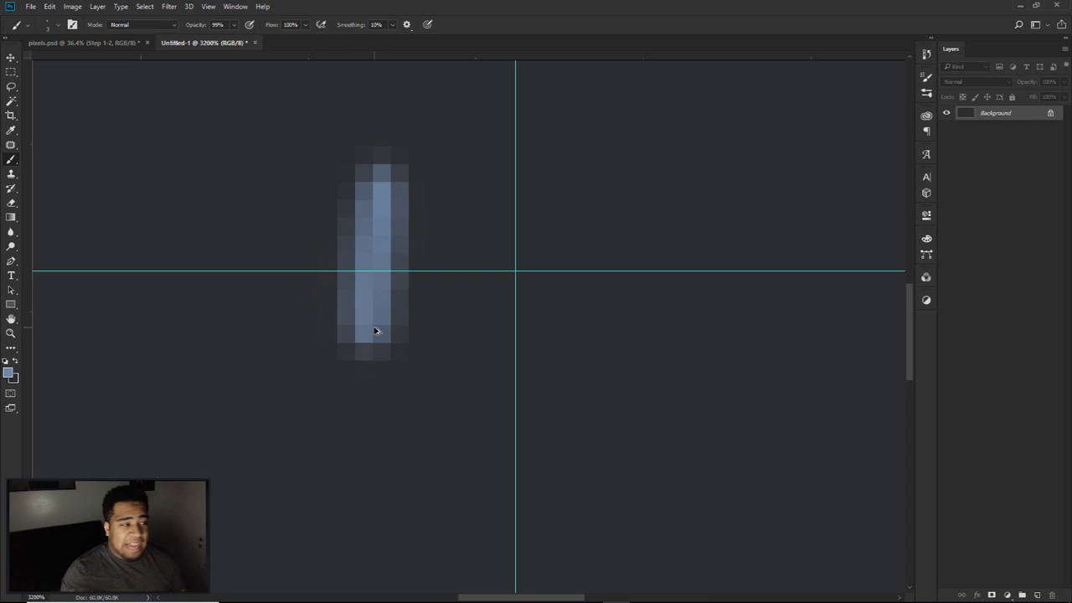
{"action": "key", "text": "ctrl+z"}
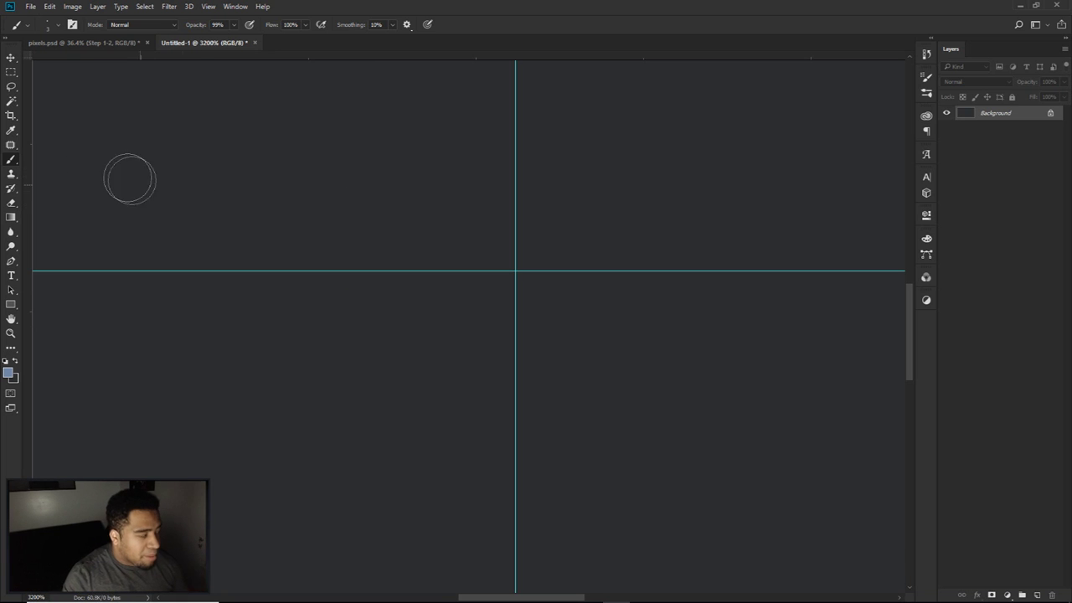
Step: Switch to the Pencil tool, reduce its size to a few pixels and draw an L-shaped test stroke beside the vertical guide
{"action": "right_click", "coordinate": [11, 159]}
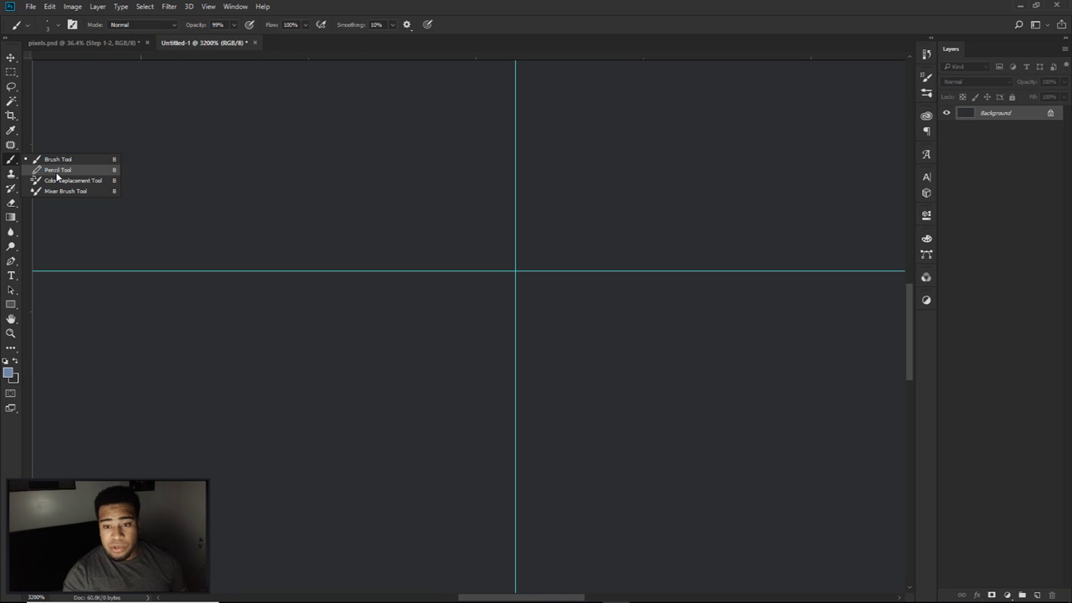
{"action": "left_click", "coordinate": [57, 170]}
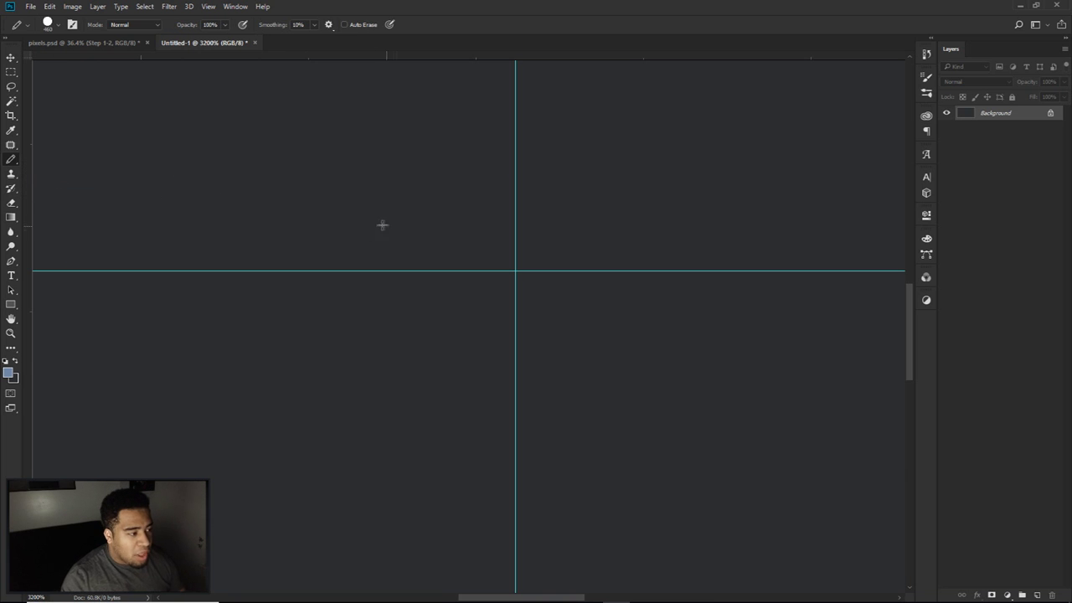
{"action": "left_click_drag", "start_coordinate": [359, 237], "coordinate": [372, 222]}
{"action": "left_click_drag", "start_coordinate": [491, 232], "coordinate": [683, 211]}
{"action": "mouse_move", "coordinate": [240, 172]}
{"action": "left_mouse_down"}
{"action": "mouse_move", "coordinate": [527, 171]}
{"action": "mouse_move", "coordinate": [475, 203]}
{"action": "mouse_move", "coordinate": [293, 192]}
{"action": "mouse_move", "coordinate": [331, 200]}
{"action": "mouse_move", "coordinate": [317, 200]}
{"action": "left_mouse_up"}
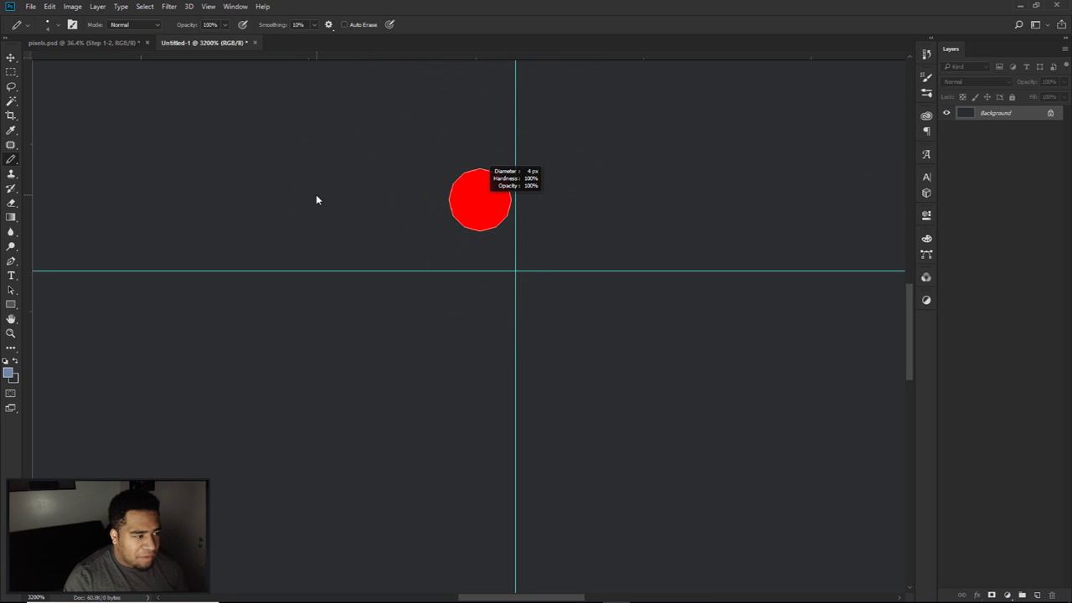
{"action": "mouse_move", "coordinate": [391, 280]}
{"action": "left_mouse_down"}
{"action": "mouse_move", "coordinate": [401, 328]}
{"action": "mouse_move", "coordinate": [414, 87]}
{"action": "mouse_move", "coordinate": [417, 342]}
{"action": "mouse_move", "coordinate": [385, 282]}
{"action": "left_mouse_up"}
{"action": "mouse_move", "coordinate": [319, 192]}
{"action": "left_mouse_down"}
{"action": "mouse_move", "coordinate": [319, 383]}
{"action": "mouse_move", "coordinate": [390, 360]}
{"action": "mouse_move", "coordinate": [417, 376]}
{"action": "left_mouse_up"}
Step: Enlarge the Pencil to 5 px, try blocky rounded shapes around the vertical guide, and undo the test strokes
{"action": "mouse_move", "coordinate": [442, 230]}
{"action": "left_mouse_down"}
{"action": "mouse_move", "coordinate": [456, 245]}
{"action": "mouse_move", "coordinate": [477, 242]}
{"action": "left_mouse_up"}
{"action": "mouse_move", "coordinate": [575, 228]}
{"action": "left_mouse_down"}
{"action": "mouse_move", "coordinate": [596, 231]}
{"action": "mouse_move", "coordinate": [598, 280]}
{"action": "left_mouse_up"}
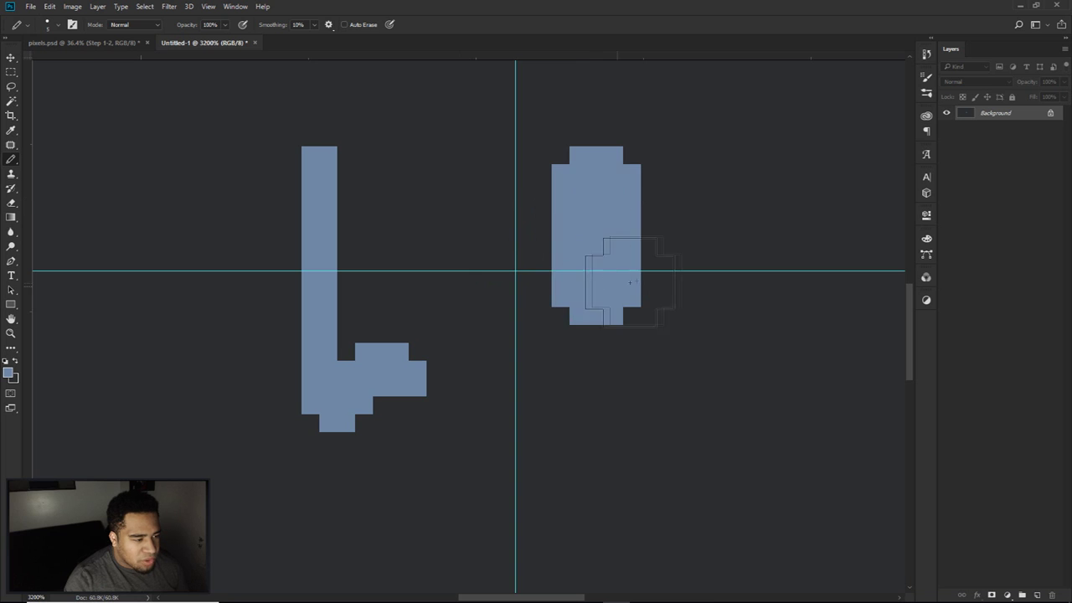
{"action": "key", "text": "ctrl+z"}
{"action": "mouse_move", "coordinate": [744, 242]}
{"action": "left_mouse_down"}
{"action": "mouse_move", "coordinate": [636, 204]}
{"action": "mouse_move", "coordinate": [698, 148]}
{"action": "left_mouse_up"}
{"action": "key", "text": "ctrl+z"}
{"action": "mouse_move", "coordinate": [586, 168]}
{"action": "left_mouse_down"}
{"action": "mouse_move", "coordinate": [617, 318]}
{"action": "mouse_move", "coordinate": [694, 204]}
{"action": "mouse_move", "coordinate": [633, 212]}
{"action": "left_mouse_up"}
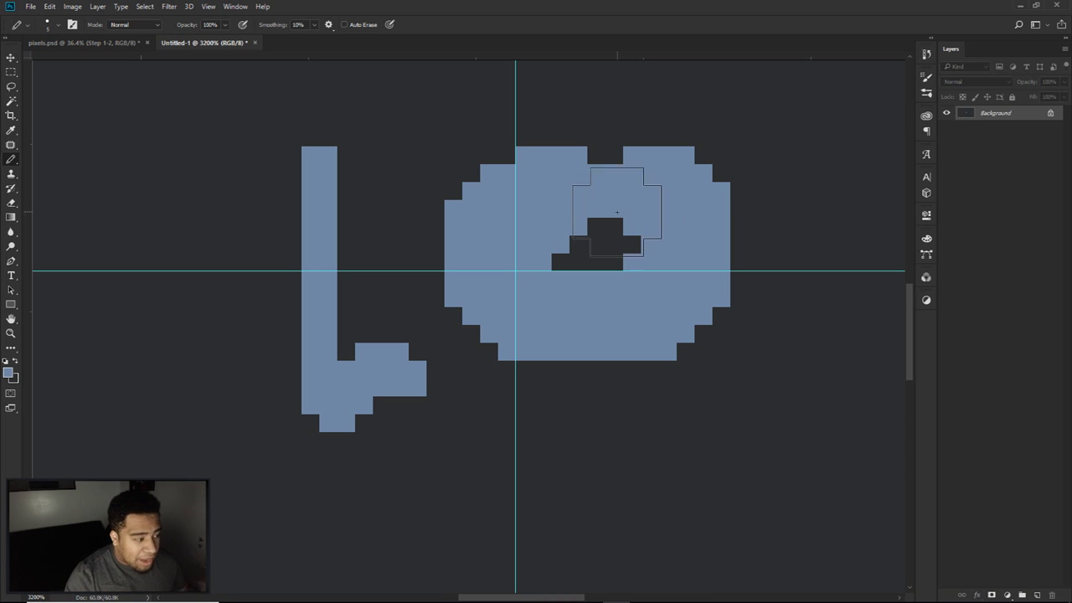
{"action": "key", "text": "ctrl+z"}
{"action": "key", "text": "ctrl+z"}
Step: Draw the blocky pixel letters D, E and the start of an S across the guides with the 2 px Pencil
{"action": "mouse_move", "coordinate": [292, 164]}
{"action": "left_mouse_down"}
{"action": "mouse_move", "coordinate": [307, 273]}
{"action": "mouse_move", "coordinate": [286, 426]}
{"action": "mouse_move", "coordinate": [384, 429]}
{"action": "mouse_move", "coordinate": [465, 411]}
{"action": "mouse_move", "coordinate": [458, 308]}
{"action": "mouse_move", "coordinate": [474, 229]}
{"action": "mouse_move", "coordinate": [345, 173]}
{"action": "left_mouse_up"}
{"action": "left_click", "coordinate": [525, 191]}
{"action": "mouse_move", "coordinate": [517, 177]}
{"action": "left_mouse_down"}
{"action": "mouse_move", "coordinate": [534, 402]}
{"action": "mouse_move", "coordinate": [597, 414]}
{"action": "left_mouse_up"}
{"action": "mouse_move", "coordinate": [540, 197]}
{"action": "left_mouse_down"}
{"action": "mouse_move", "coordinate": [586, 163]}
{"action": "mouse_move", "coordinate": [659, 164]}
{"action": "left_mouse_up"}
{"action": "left_click_drag", "start_coordinate": [536, 302], "coordinate": [611, 293]}
{"action": "left_click_drag", "start_coordinate": [560, 387], "coordinate": [685, 414]}
{"action": "mouse_move", "coordinate": [763, 173]}
{"action": "left_mouse_down"}
{"action": "mouse_move", "coordinate": [774, 305]}
{"action": "mouse_move", "coordinate": [809, 429]}
{"action": "left_mouse_up"}
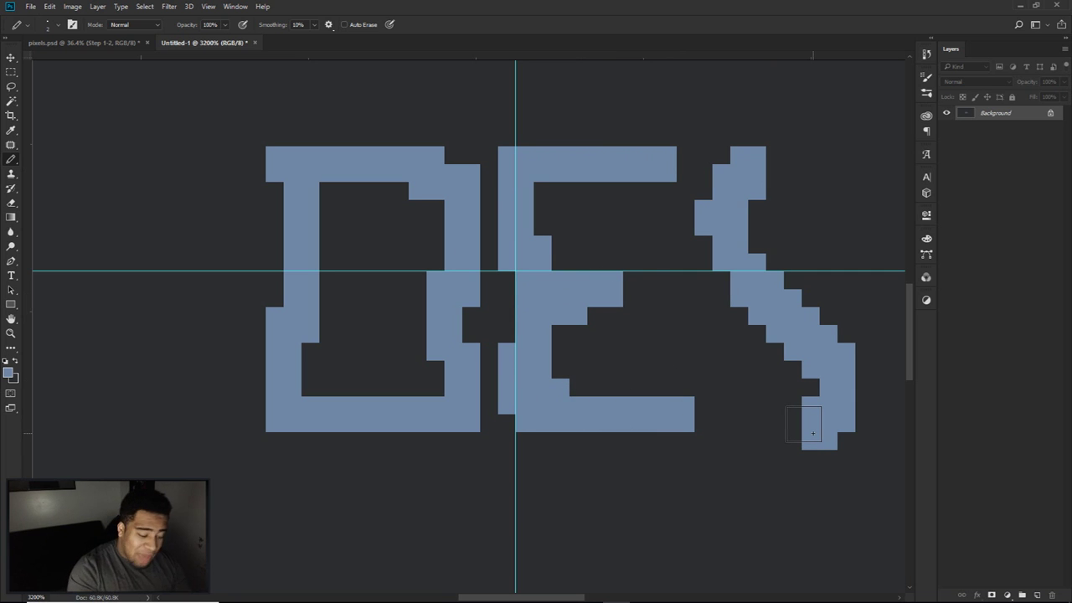
Step: Undo all the hand-drawn pencil letters until the canvas is empty
{"action": "key", "text": "ctrl+z"}
{"action": "key", "text": "ctrl+z"}
{"action": "key", "text": "ctrl+z"}
{"action": "key", "text": "ctrl+z"}
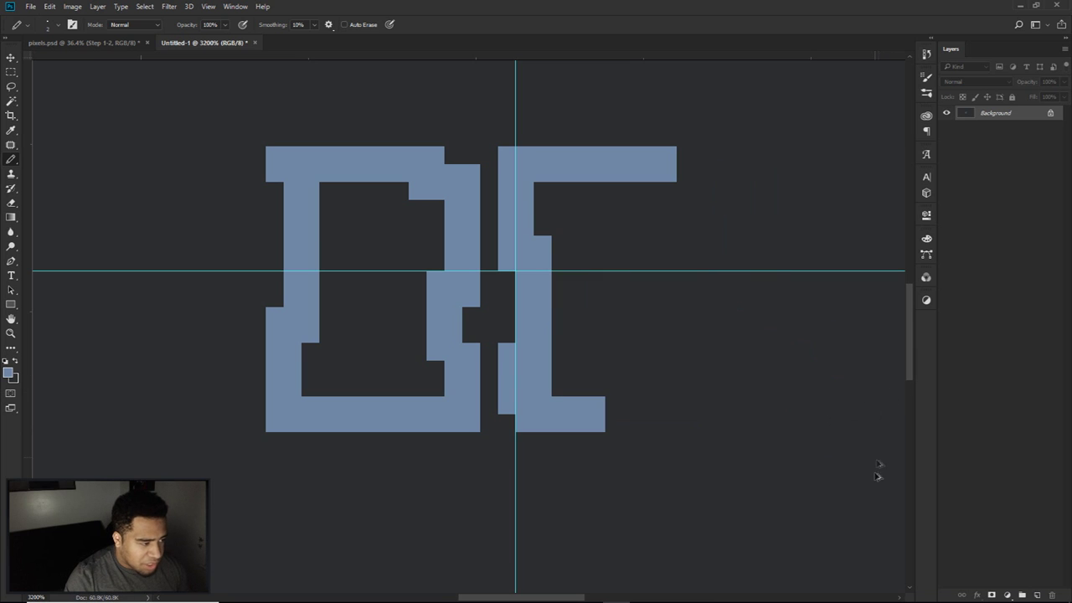
{"action": "key", "text": "ctrl+z"}
{"action": "key", "text": "ctrl+z"}
{"action": "key", "text": "ctrl+z"}
Step: Add a new layer and enter the text "design" starting at the intersection of the guides
{"action": "left_click", "coordinate": [1035, 594]}
{"action": "key", "text": "t"}
{"action": "left_click", "coordinate": [514, 274]}
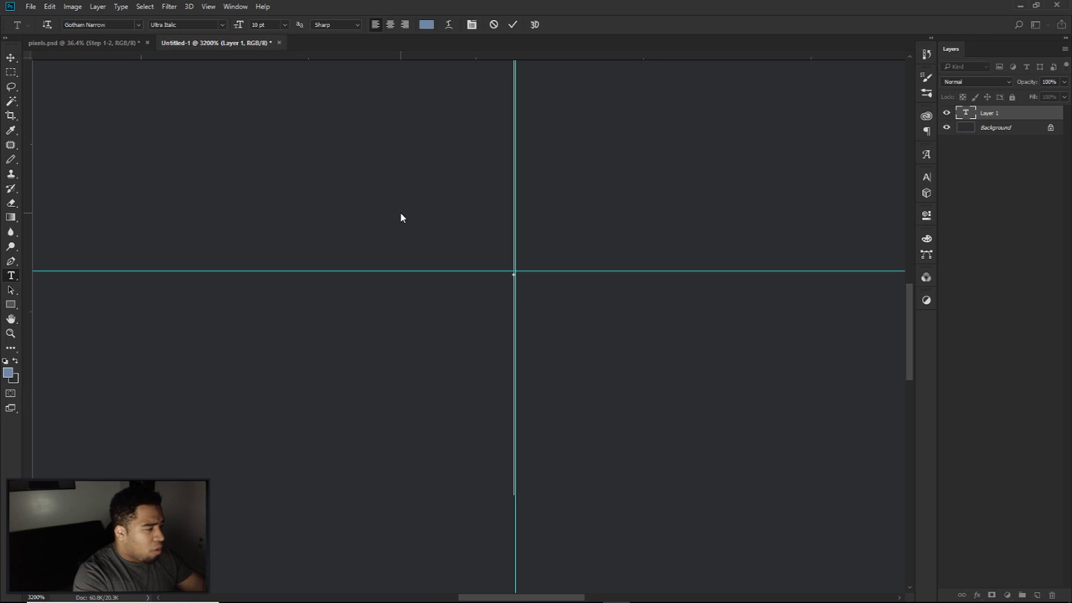
{"action": "type", "text": "o"}
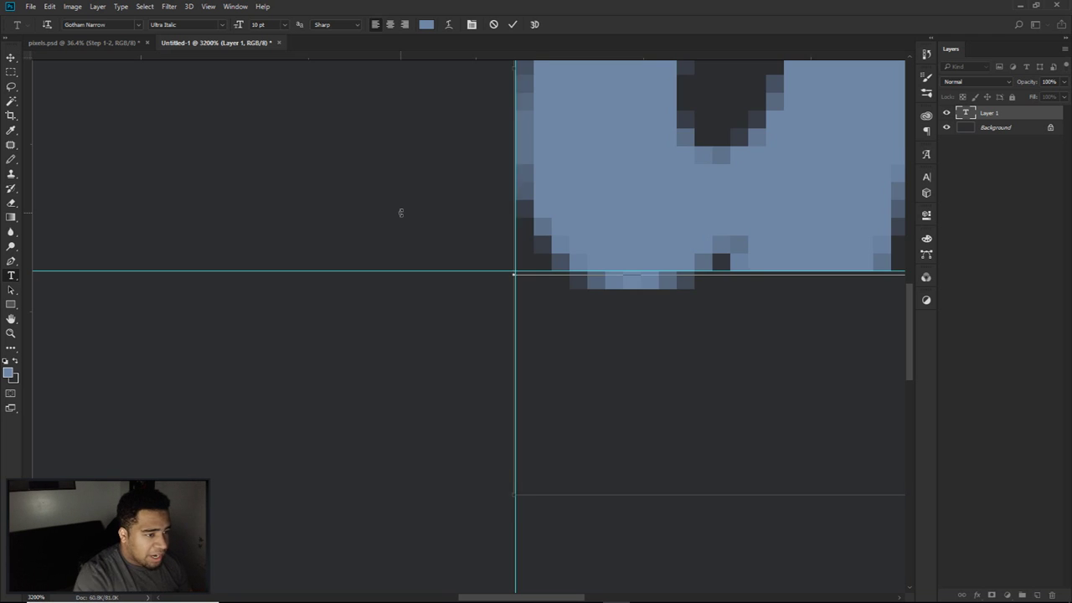
{"action": "key", "text": "ctrl+a"}
{"action": "left_click", "coordinate": [512, 25]}
{"action": "key", "text": "v"}
{"action": "scroll", "coordinate": [639, 263], "scroll_direction": "down", "scroll_amount": 5}
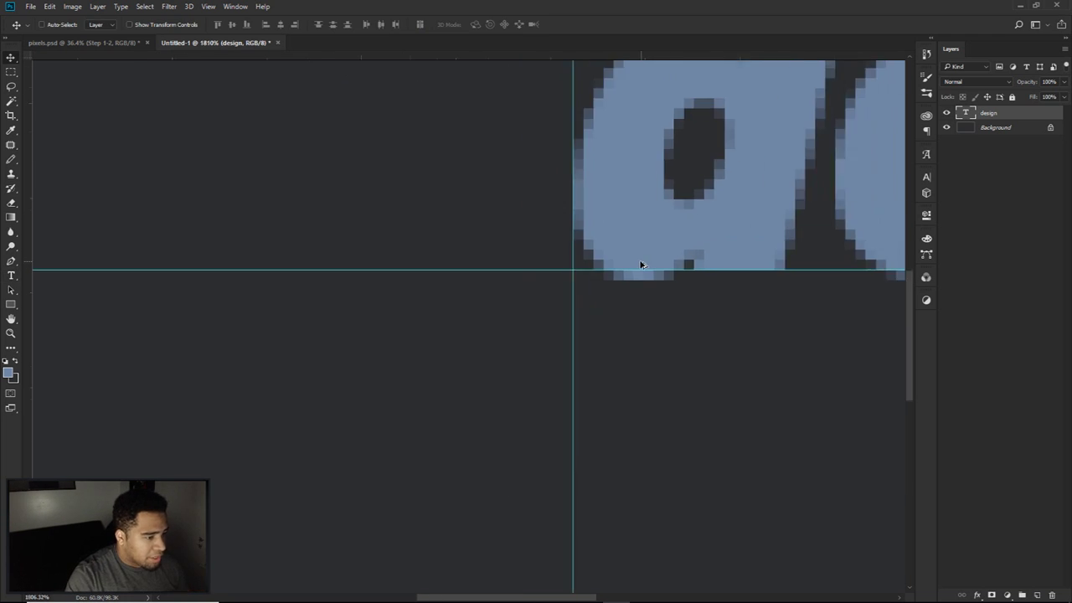
Step: Convert the design text to all caps and move it back across the guide intersection
{"action": "double_click", "coordinate": [756, 238]}
{"action": "key", "text": "ctrl+shift+k"}
{"action": "left_click_drag", "start_coordinate": [887, 192], "coordinate": [393, 269]}
Step: Scale the DESIGN text down to about 4.51 pt and centre it on the guide intersection
{"action": "key", "text": "ctrl+t"}
{"action": "left_click_drag", "start_coordinate": [856, 163], "coordinate": [640, 209]}
{"action": "key", "text": "Return"}
{"action": "left_click_drag", "start_coordinate": [528, 274], "coordinate": [670, 264]}
{"action": "scroll", "coordinate": [738, 275], "scroll_direction": "down", "scroll_amount": 2}
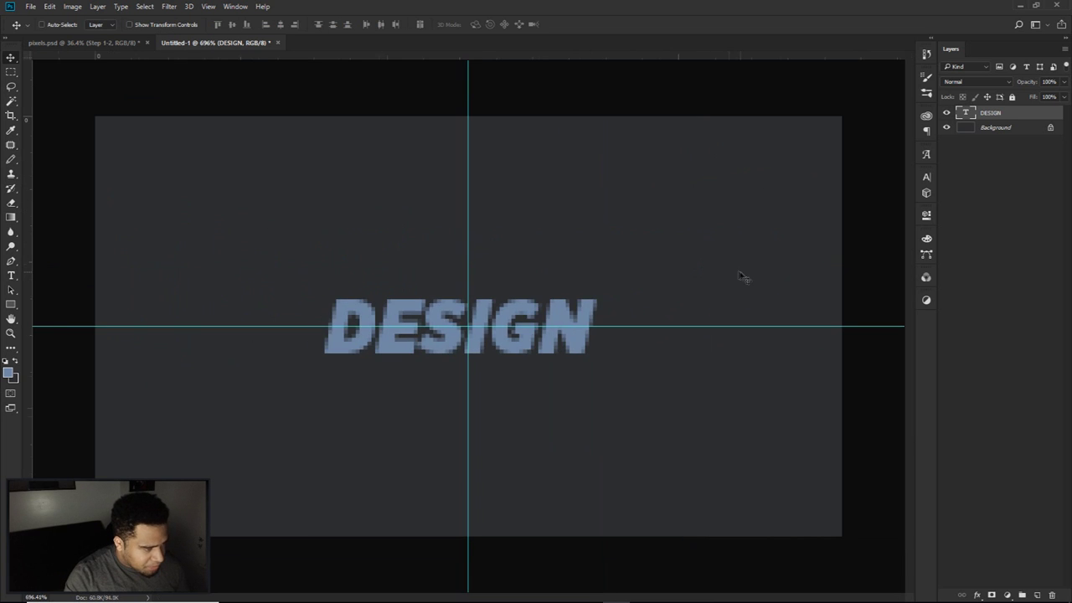
Step: Try the DESIGN text's tracking at 0 and set it back to 40
{"action": "scroll", "coordinate": [426, 346], "scroll_direction": "up", "scroll_amount": 6}
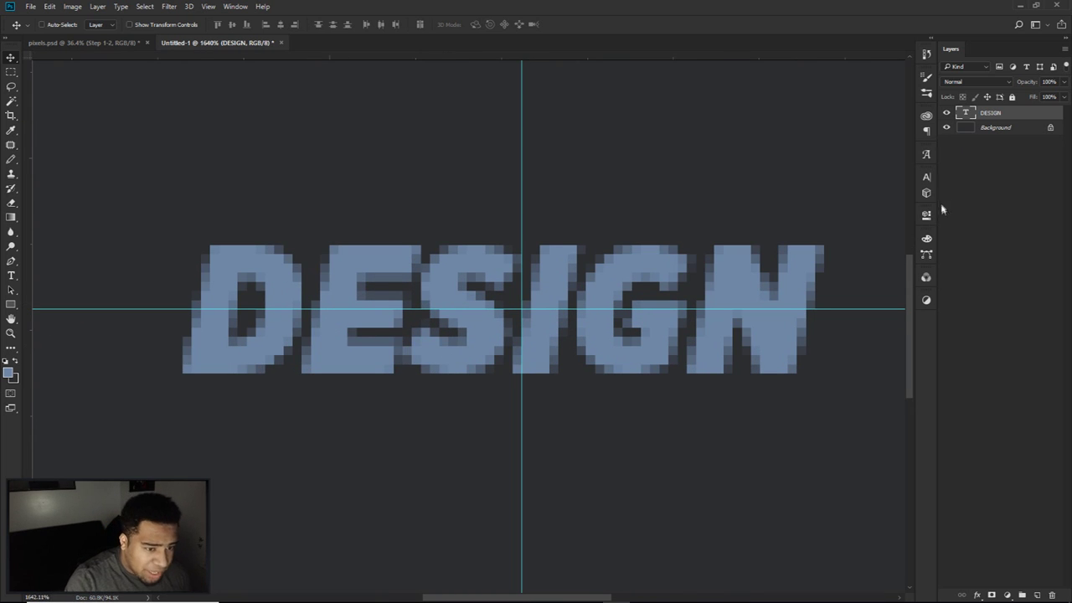
{"action": "left_click", "coordinate": [926, 176]}
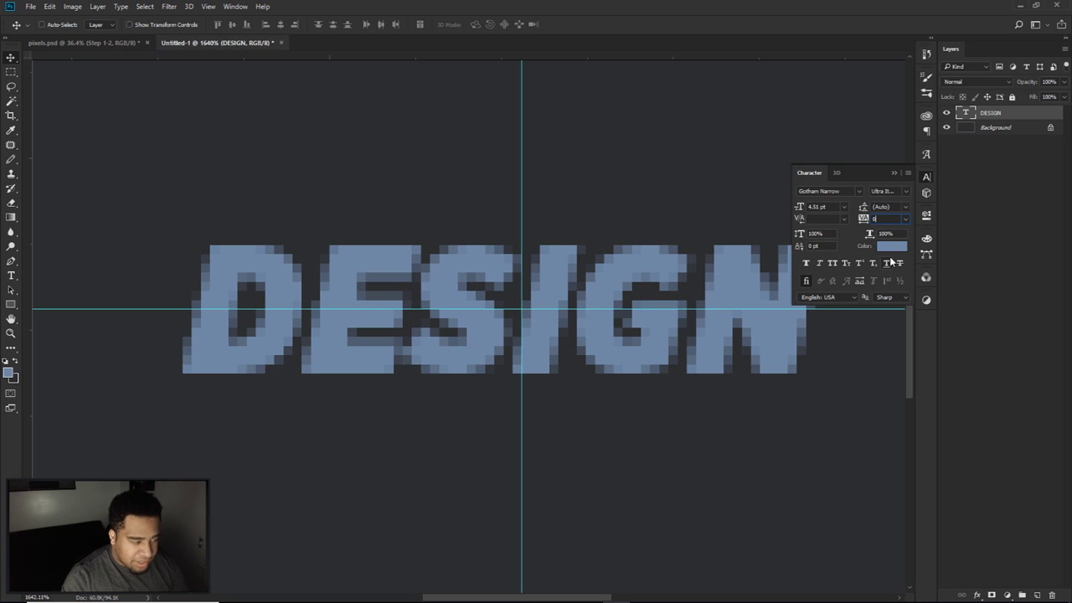
{"action": "key", "text": "Return"}
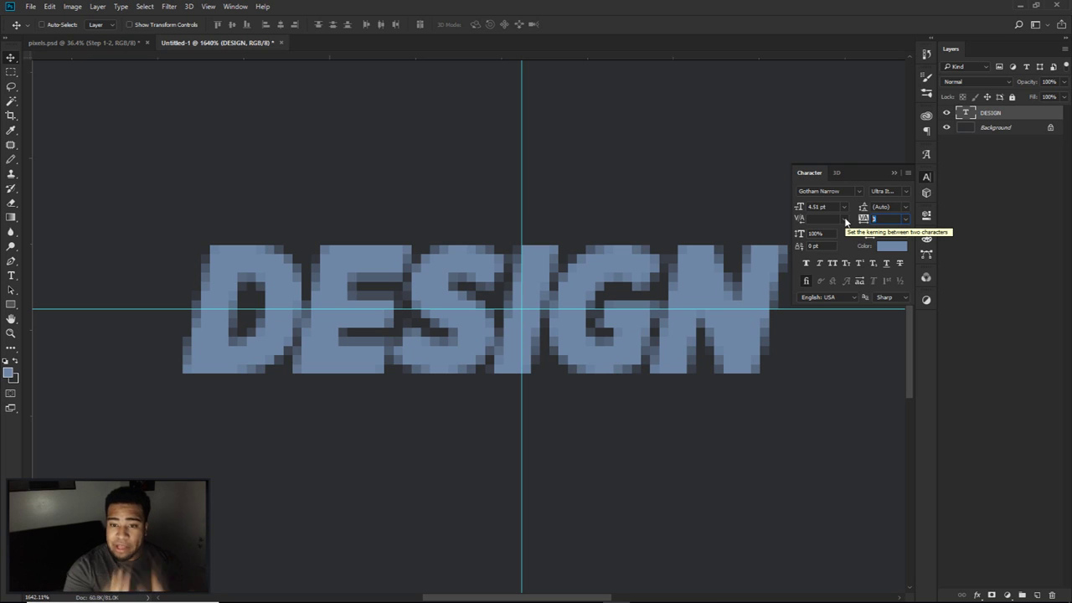
{"action": "type", "text": "40"}
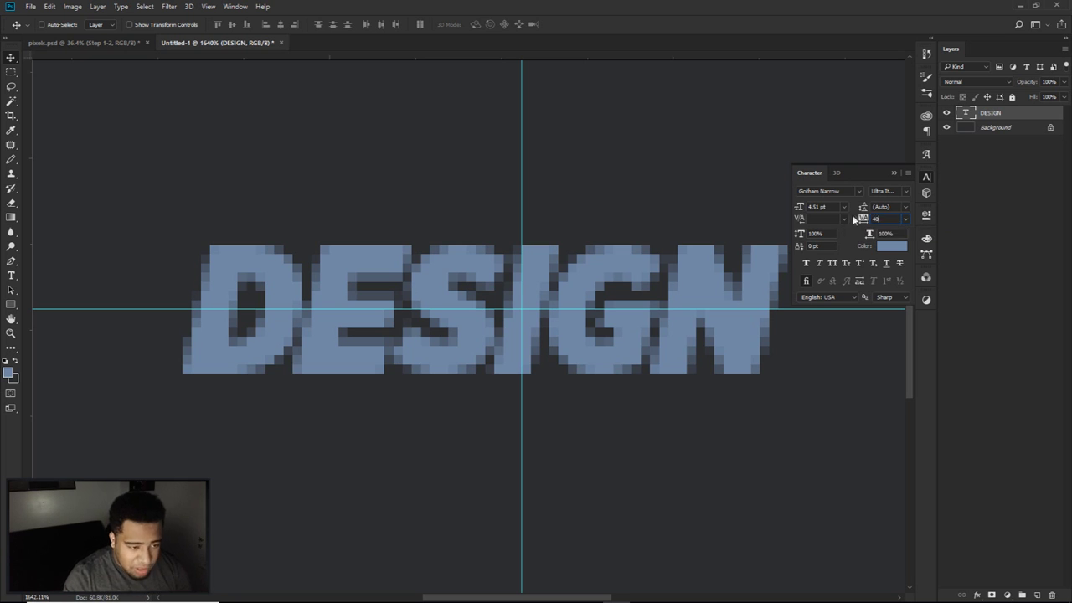
{"action": "key", "text": "Return"}
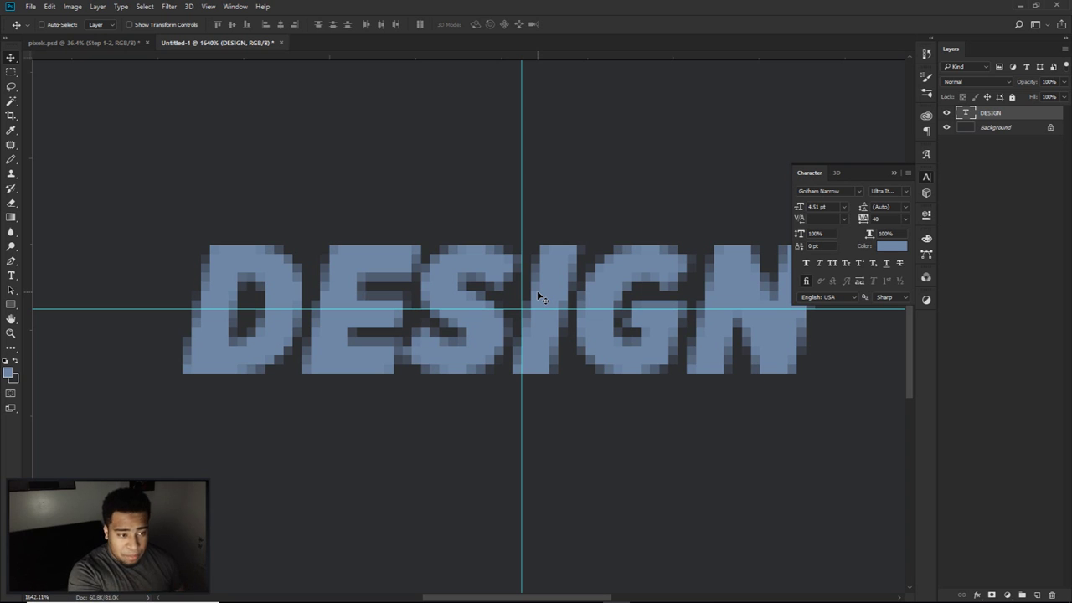
{"action": "left_click", "coordinate": [236, 6]}
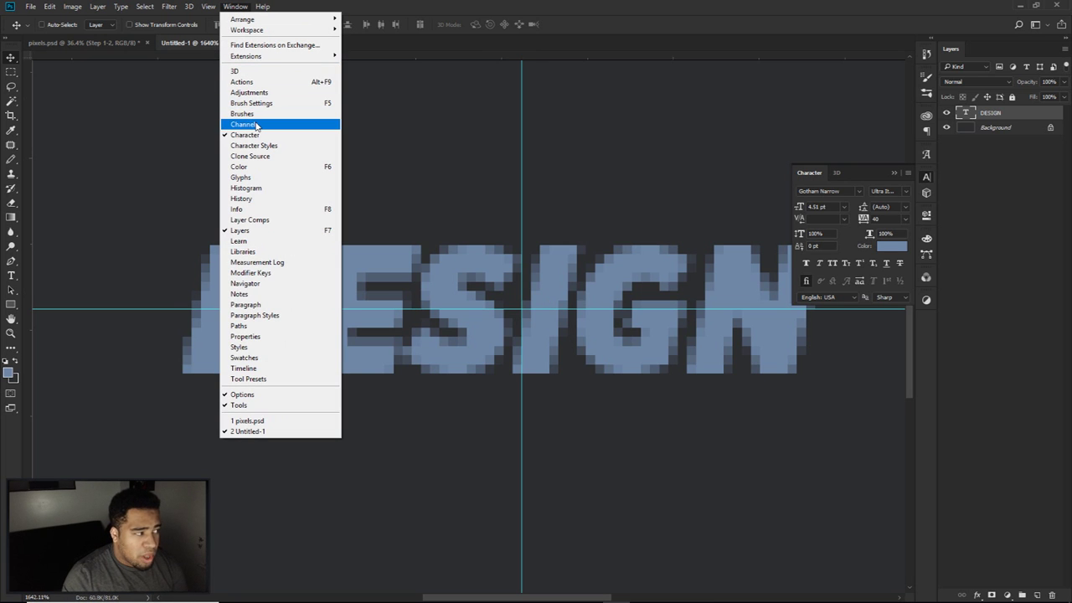
{"action": "key", "text": "Escape"}
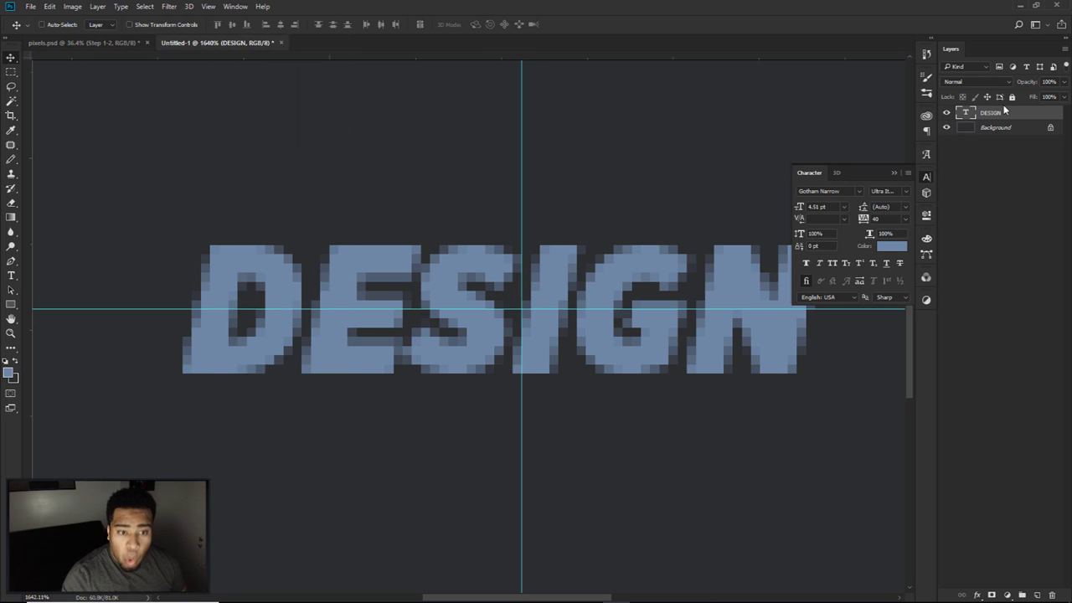
{"action": "key", "text": "t"}
{"action": "left_click_drag", "start_coordinate": [805, 334], "coordinate": [126, 269]}
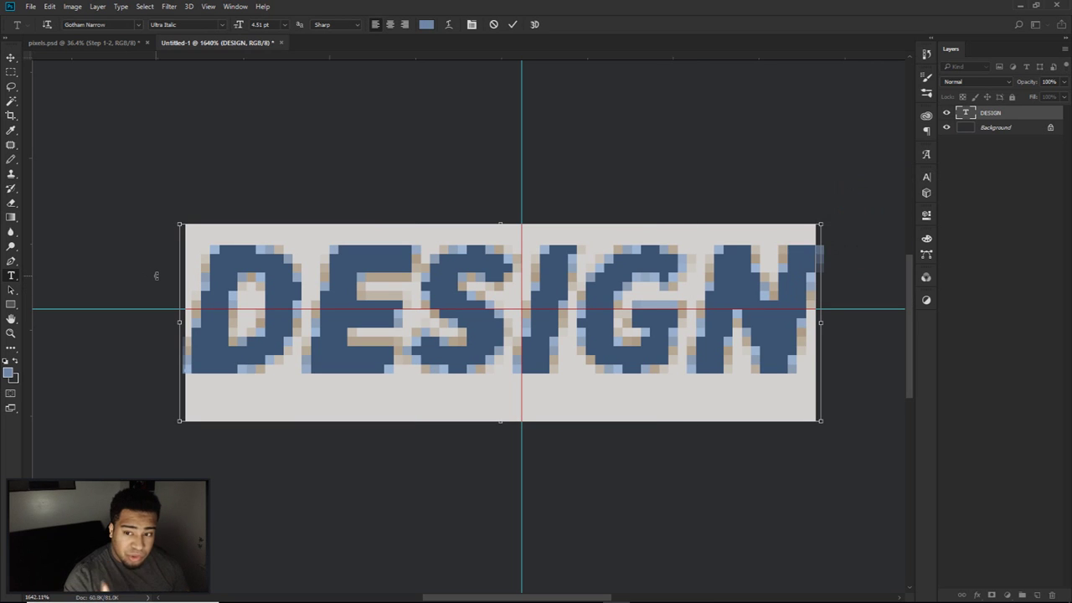
{"action": "key", "text": "ctrl+Return"}
{"action": "left_click", "coordinate": [933, 178]}
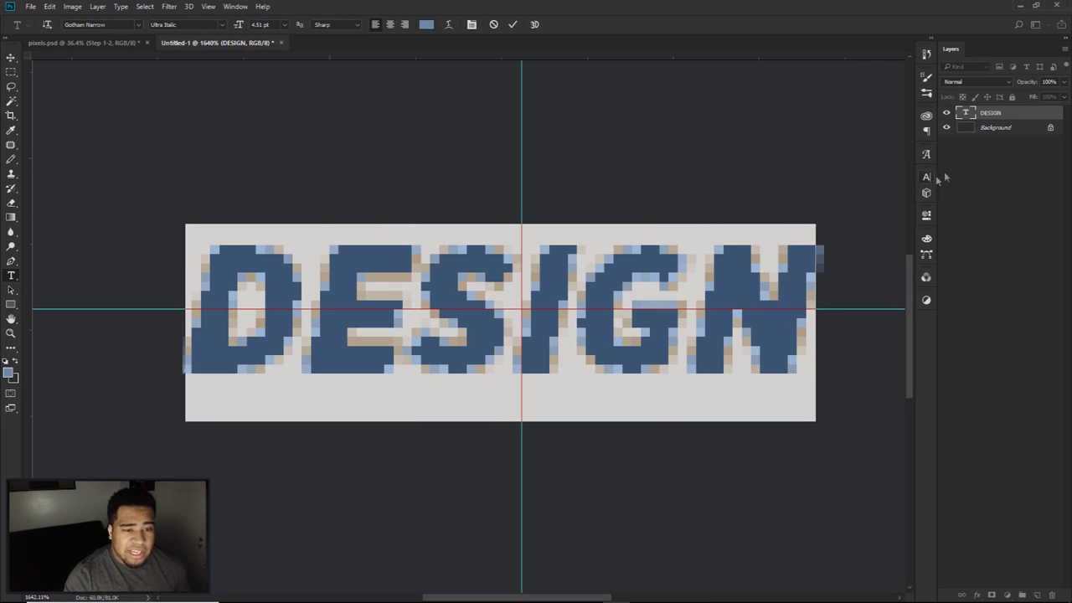
{"action": "left_click", "coordinate": [512, 25]}
Step: Add a new empty layer above the DESIGN text and lock the text layer
{"action": "key", "text": "b"}
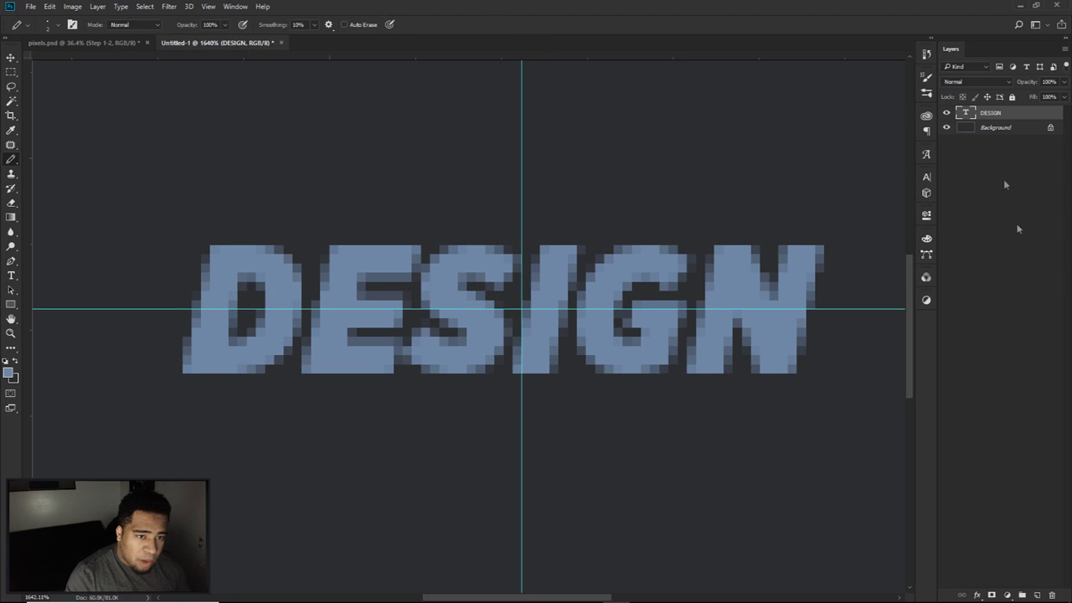
{"action": "left_click", "coordinate": [1037, 595]}
{"action": "left_click", "coordinate": [969, 127]}
{"action": "key", "text": "ctrl+slash"}
{"action": "left_click", "coordinate": [1005, 118]}
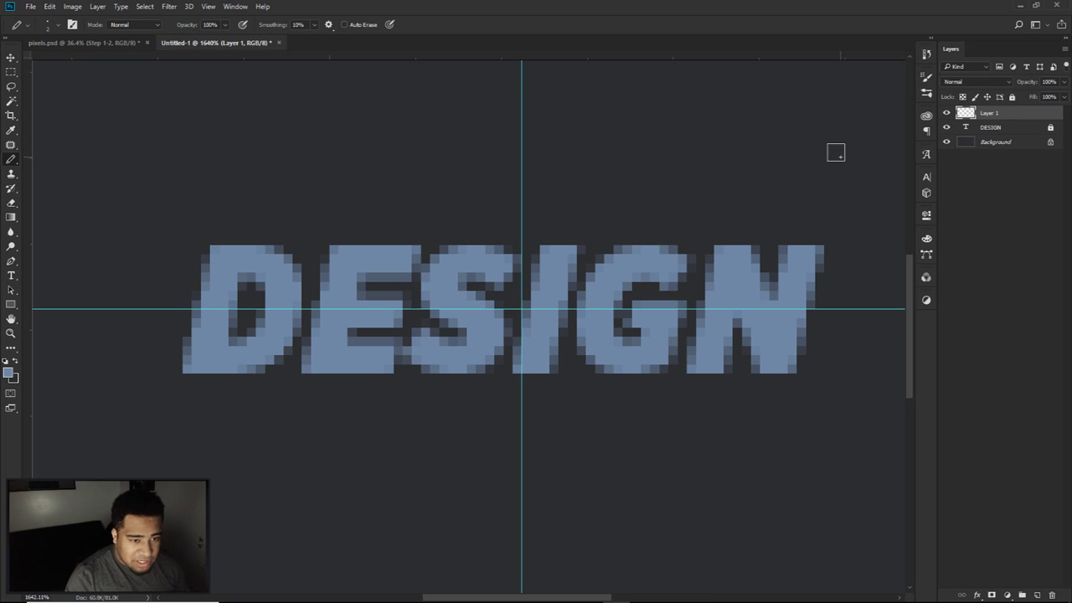
Step: Set the foreground colour to #4f89d1 for drawing with the Pencil tool
{"action": "left_click", "coordinate": [14, 164]}
{"action": "scroll", "coordinate": [203, 306], "scroll_direction": "up", "scroll_amount": 5}
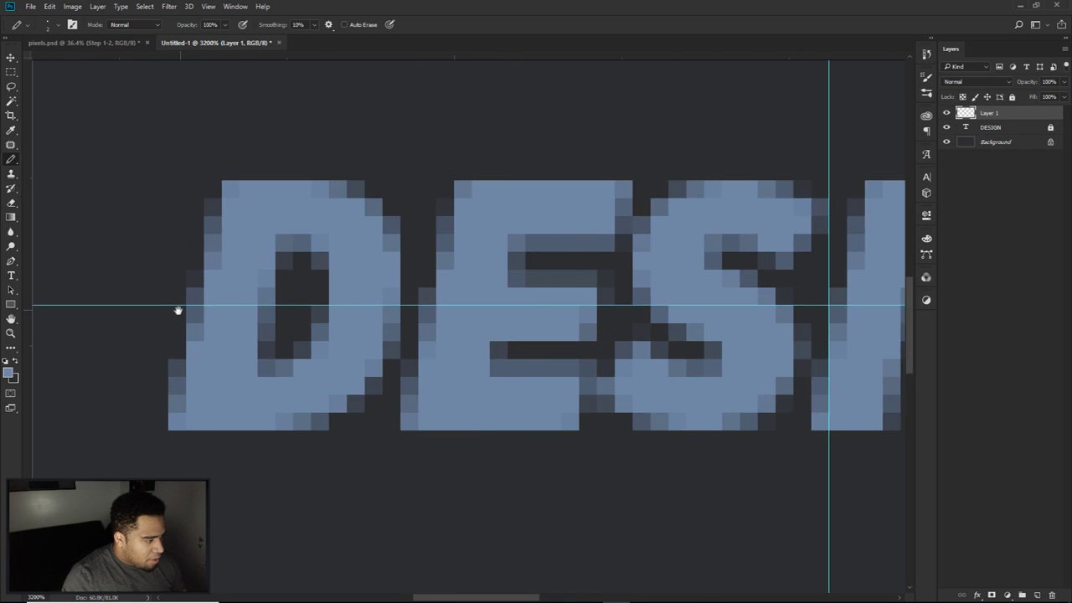
{"action": "left_click_drag", "start_coordinate": [178, 311], "coordinate": [276, 323]}
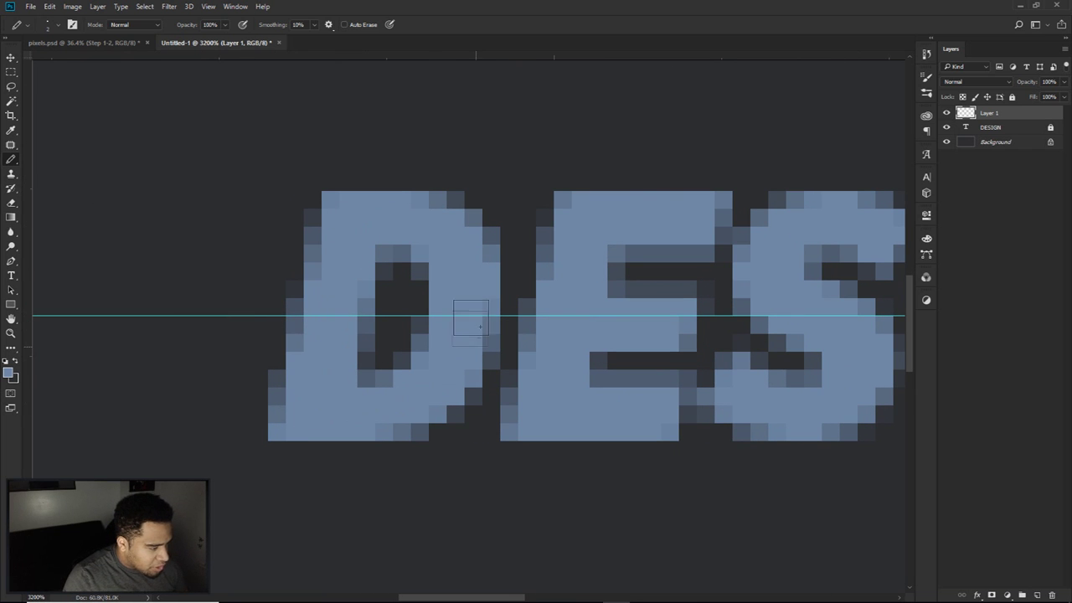
{"action": "left_click", "coordinate": [9, 372]}
{"action": "left_click", "coordinate": [480, 177]}
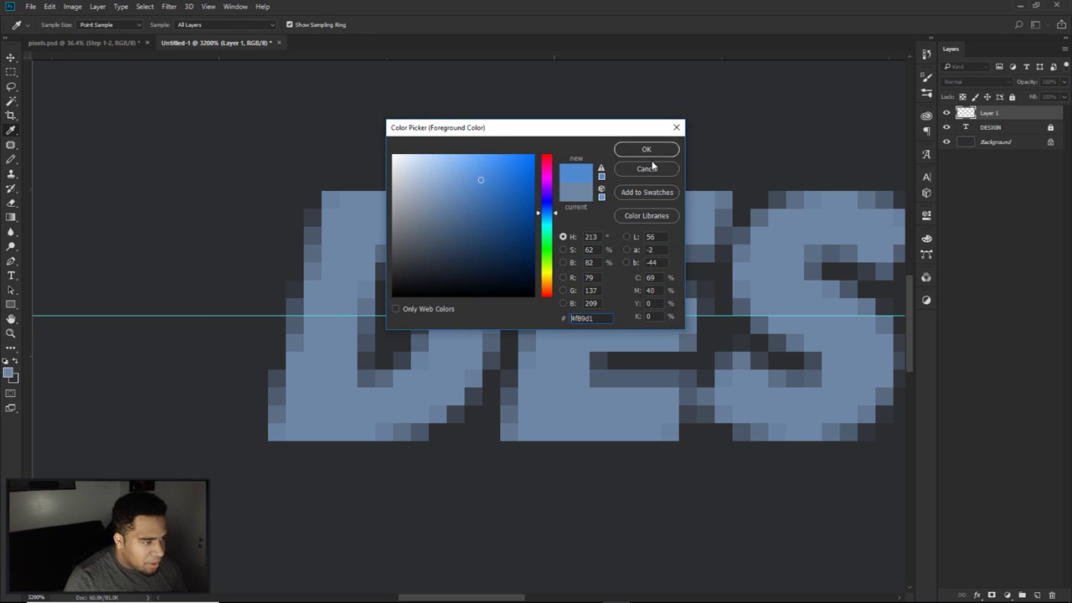
{"action": "left_click", "coordinate": [646, 149]}
Step: Trace over all six DESIGN letters with blue 2 px Pencil strokes on the new layer
{"action": "mouse_move", "coordinate": [473, 201]}
{"action": "left_mouse_down"}
{"action": "mouse_move", "coordinate": [379, 229]}
{"action": "mouse_move", "coordinate": [349, 274]}
{"action": "mouse_move", "coordinate": [344, 350]}
{"action": "mouse_move", "coordinate": [320, 408]}
{"action": "mouse_move", "coordinate": [390, 402]}
{"action": "left_mouse_up"}
{"action": "mouse_move", "coordinate": [445, 225]}
{"action": "left_mouse_down"}
{"action": "mouse_move", "coordinate": [361, 229]}
{"action": "mouse_move", "coordinate": [331, 279]}
{"action": "mouse_move", "coordinate": [345, 429]}
{"action": "mouse_move", "coordinate": [471, 330]}
{"action": "mouse_move", "coordinate": [461, 237]}
{"action": "mouse_move", "coordinate": [471, 338]}
{"action": "mouse_move", "coordinate": [432, 417]}
{"action": "mouse_move", "coordinate": [322, 421]}
{"action": "mouse_move", "coordinate": [334, 410]}
{"action": "mouse_move", "coordinate": [347, 409]}
{"action": "mouse_move", "coordinate": [315, 431]}
{"action": "mouse_move", "coordinate": [318, 268]}
{"action": "mouse_move", "coordinate": [324, 396]}
{"action": "mouse_move", "coordinate": [306, 334]}
{"action": "left_mouse_up"}
{"action": "mouse_move", "coordinate": [611, 222]}
{"action": "left_mouse_down"}
{"action": "mouse_move", "coordinate": [698, 221]}
{"action": "mouse_move", "coordinate": [606, 227]}
{"action": "mouse_move", "coordinate": [580, 319]}
{"action": "mouse_move", "coordinate": [582, 223]}
{"action": "mouse_move", "coordinate": [679, 218]}
{"action": "mouse_move", "coordinate": [575, 253]}
{"action": "mouse_move", "coordinate": [599, 323]}
{"action": "mouse_move", "coordinate": [581, 326]}
{"action": "mouse_move", "coordinate": [685, 324]}
{"action": "mouse_move", "coordinate": [676, 345]}
{"action": "mouse_move", "coordinate": [569, 339]}
{"action": "mouse_move", "coordinate": [567, 252]}
{"action": "mouse_move", "coordinate": [559, 385]}
{"action": "mouse_move", "coordinate": [530, 419]}
{"action": "mouse_move", "coordinate": [634, 431]}
{"action": "mouse_move", "coordinate": [650, 406]}
{"action": "mouse_move", "coordinate": [583, 403]}
{"action": "mouse_move", "coordinate": [682, 408]}
{"action": "mouse_move", "coordinate": [642, 439]}
{"action": "mouse_move", "coordinate": [559, 434]}
{"action": "mouse_move", "coordinate": [578, 361]}
{"action": "mouse_move", "coordinate": [585, 417]}
{"action": "mouse_move", "coordinate": [563, 381]}
{"action": "mouse_move", "coordinate": [556, 274]}
{"action": "mouse_move", "coordinate": [537, 296]}
{"action": "mouse_move", "coordinate": [542, 320]}
{"action": "left_mouse_up"}
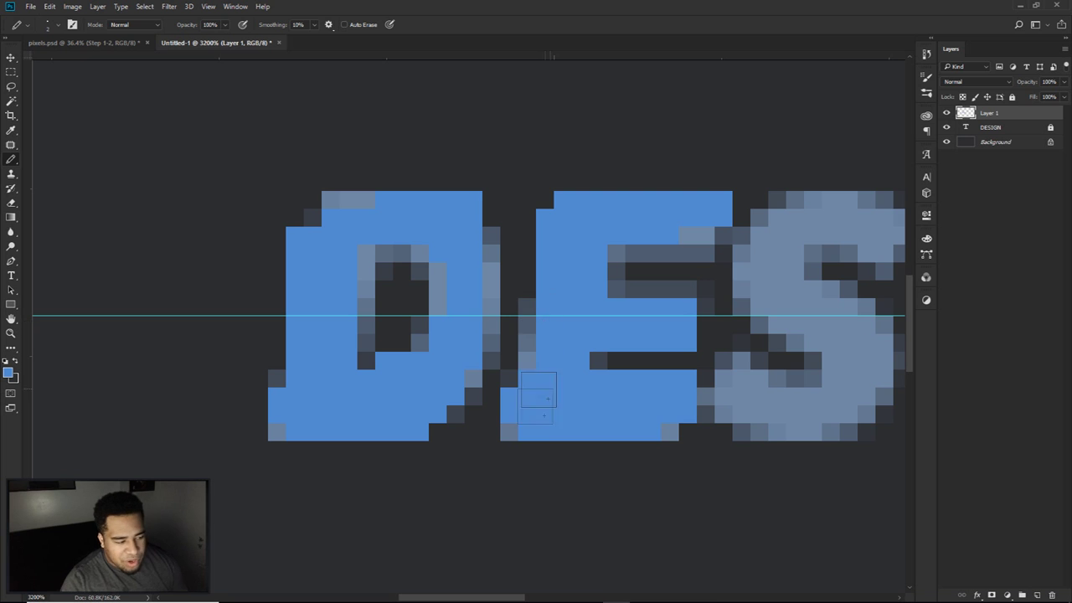
{"action": "scroll", "coordinate": [544, 419], "scroll_direction": "right", "scroll_amount": 3}
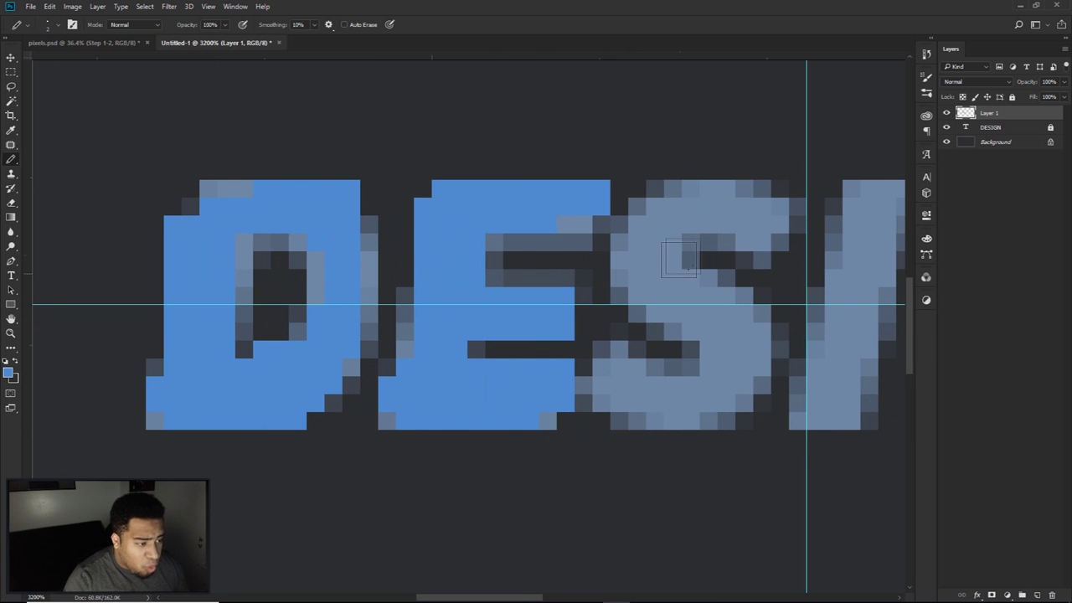
{"action": "mouse_move", "coordinate": [745, 223]}
{"action": "left_mouse_down"}
{"action": "mouse_move", "coordinate": [712, 199]}
{"action": "mouse_move", "coordinate": [661, 243]}
{"action": "mouse_move", "coordinate": [652, 286]}
{"action": "mouse_move", "coordinate": [690, 265]}
{"action": "mouse_move", "coordinate": [648, 278]}
{"action": "mouse_move", "coordinate": [647, 311]}
{"action": "mouse_move", "coordinate": [708, 299]}
{"action": "mouse_move", "coordinate": [740, 337]}
{"action": "mouse_move", "coordinate": [722, 367]}
{"action": "mouse_move", "coordinate": [756, 334]}
{"action": "mouse_move", "coordinate": [752, 397]}
{"action": "mouse_move", "coordinate": [743, 388]}
{"action": "mouse_move", "coordinate": [679, 408]}
{"action": "mouse_move", "coordinate": [704, 396]}
{"action": "mouse_move", "coordinate": [606, 401]}
{"action": "mouse_move", "coordinate": [647, 376]}
{"action": "mouse_move", "coordinate": [718, 390]}
{"action": "mouse_move", "coordinate": [554, 390]}
{"action": "left_mouse_up"}
{"action": "mouse_move", "coordinate": [620, 409]}
{"action": "left_mouse_down"}
{"action": "mouse_move", "coordinate": [682, 271]}
{"action": "mouse_move", "coordinate": [696, 198]}
{"action": "mouse_move", "coordinate": [681, 227]}
{"action": "mouse_move", "coordinate": [686, 264]}
{"action": "mouse_move", "coordinate": [694, 227]}
{"action": "mouse_move", "coordinate": [740, 217]}
{"action": "mouse_move", "coordinate": [717, 267]}
{"action": "mouse_move", "coordinate": [627, 282]}
{"action": "mouse_move", "coordinate": [539, 335]}
{"action": "mouse_move", "coordinate": [544, 468]}
{"action": "mouse_move", "coordinate": [672, 471]}
{"action": "mouse_move", "coordinate": [636, 387]}
{"action": "mouse_move", "coordinate": [650, 466]}
{"action": "mouse_move", "coordinate": [568, 466]}
{"action": "mouse_move", "coordinate": [561, 368]}
{"action": "mouse_move", "coordinate": [630, 304]}
{"action": "mouse_move", "coordinate": [699, 305]}
{"action": "mouse_move", "coordinate": [526, 276]}
{"action": "left_mouse_up"}
{"action": "mouse_move", "coordinate": [572, 443]}
{"action": "left_mouse_down"}
{"action": "mouse_move", "coordinate": [608, 467]}
{"action": "mouse_move", "coordinate": [581, 412]}
{"action": "mouse_move", "coordinate": [613, 265]}
{"action": "mouse_move", "coordinate": [606, 447]}
{"action": "mouse_move", "coordinate": [627, 276]}
{"action": "mouse_move", "coordinate": [672, 346]}
{"action": "mouse_move", "coordinate": [679, 407]}
{"action": "mouse_move", "coordinate": [692, 351]}
{"action": "mouse_move", "coordinate": [701, 446]}
{"action": "mouse_move", "coordinate": [740, 471]}
{"action": "mouse_move", "coordinate": [702, 419]}
{"action": "mouse_move", "coordinate": [762, 365]}
{"action": "mouse_move", "coordinate": [773, 268]}
{"action": "mouse_move", "coordinate": [750, 418]}
{"action": "mouse_move", "coordinate": [757, 436]}
{"action": "mouse_move", "coordinate": [786, 267]}
{"action": "mouse_move", "coordinate": [761, 335]}
{"action": "left_mouse_up"}
Step: Hide the DESIGN text layer and fill in the jagged gaps along the traced D, S and I with the Pencil
{"action": "scroll", "coordinate": [778, 357], "scroll_direction": "down", "scroll_amount": 4}
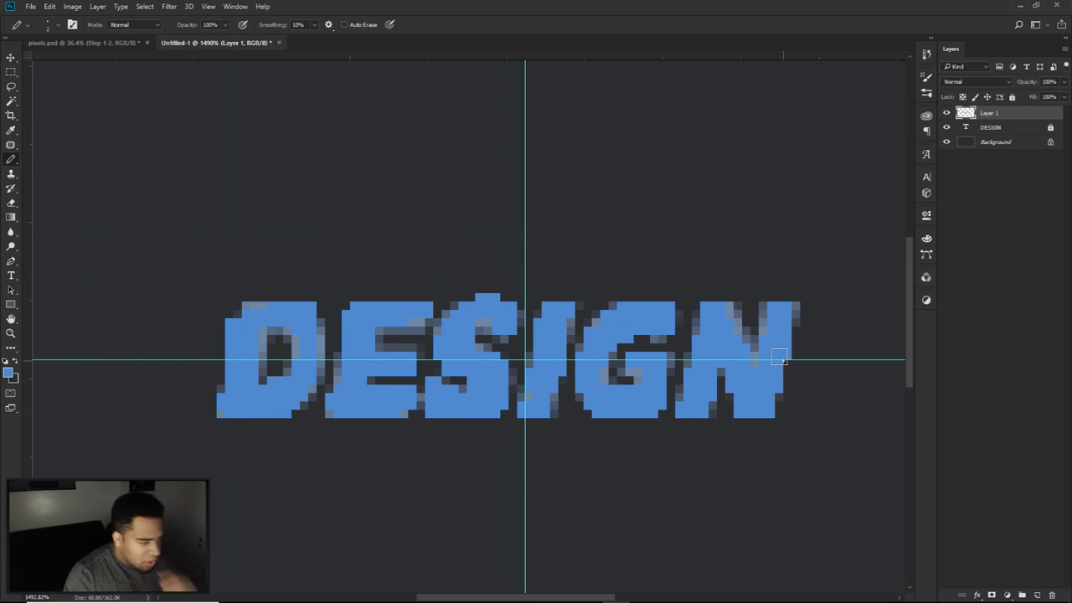
{"action": "left_click", "coordinate": [950, 127]}
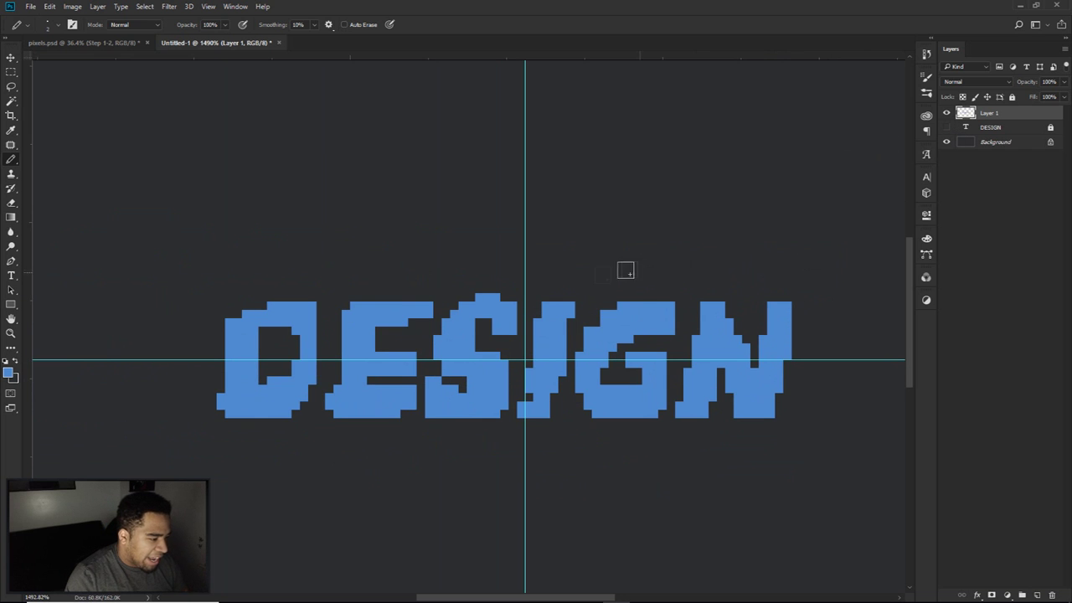
{"action": "mouse_move", "coordinate": [279, 336]}
{"action": "left_mouse_down"}
{"action": "mouse_move", "coordinate": [434, 265]}
{"action": "mouse_move", "coordinate": [499, 216]}
{"action": "left_mouse_up"}
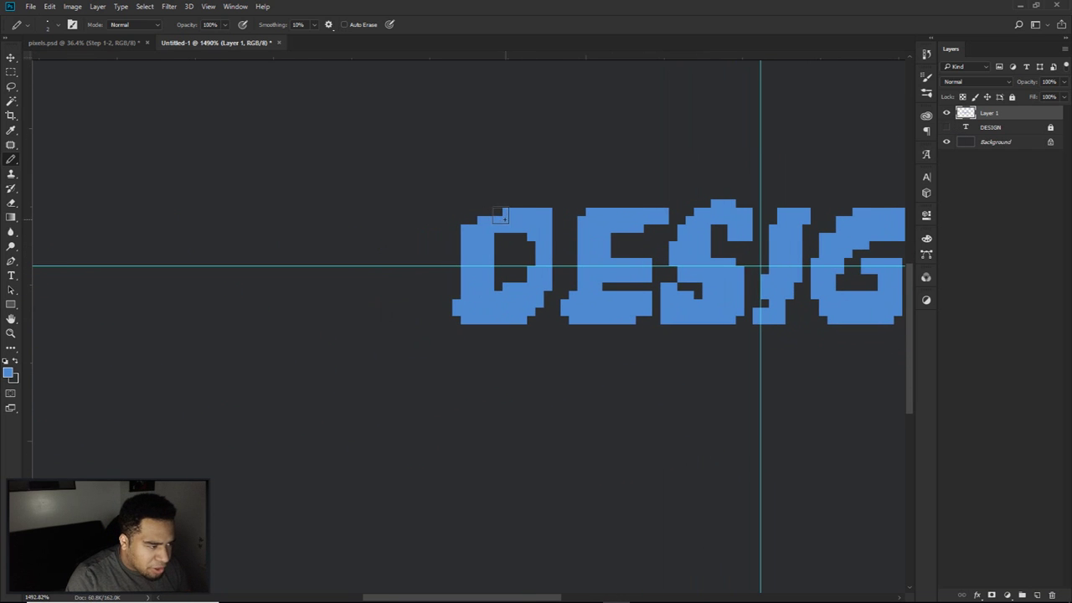
{"action": "left_click_drag", "start_coordinate": [588, 257], "coordinate": [519, 313]}
{"action": "scroll", "coordinate": [603, 332], "scroll_direction": "up", "scroll_amount": 2}
{"action": "left_click_drag", "start_coordinate": [611, 297], "coordinate": [586, 278]}
{"action": "left_click", "coordinate": [557, 321]}
{"action": "left_click_drag", "start_coordinate": [687, 284], "coordinate": [533, 407]}
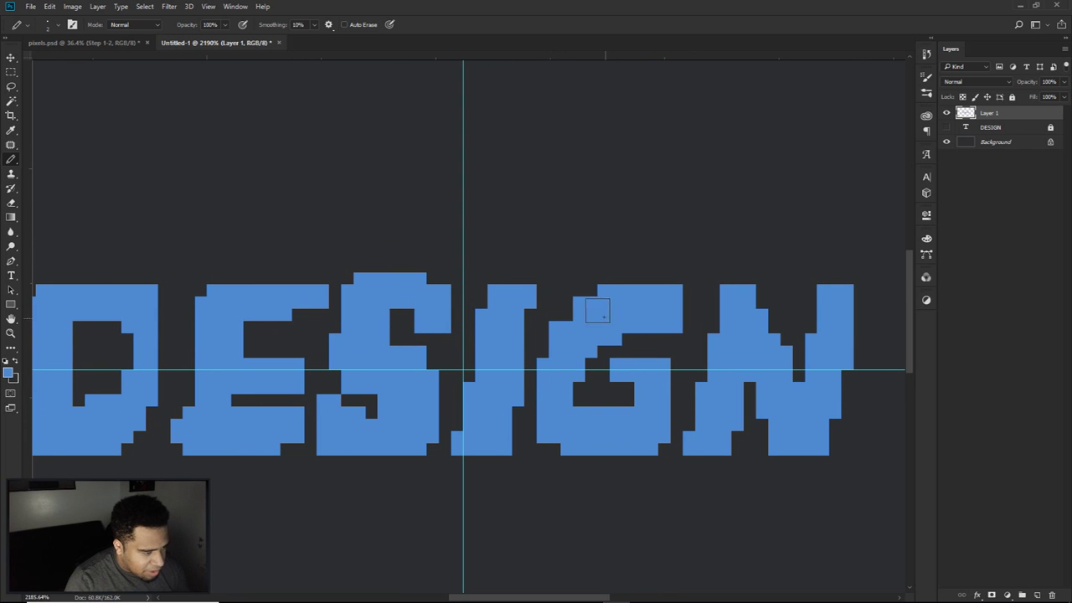
Step: Try to erase the raised pixel row on top of the S with the Eraser in Brush mode
{"action": "scroll", "coordinate": [700, 360], "scroll_direction": "down", "scroll_amount": 3}
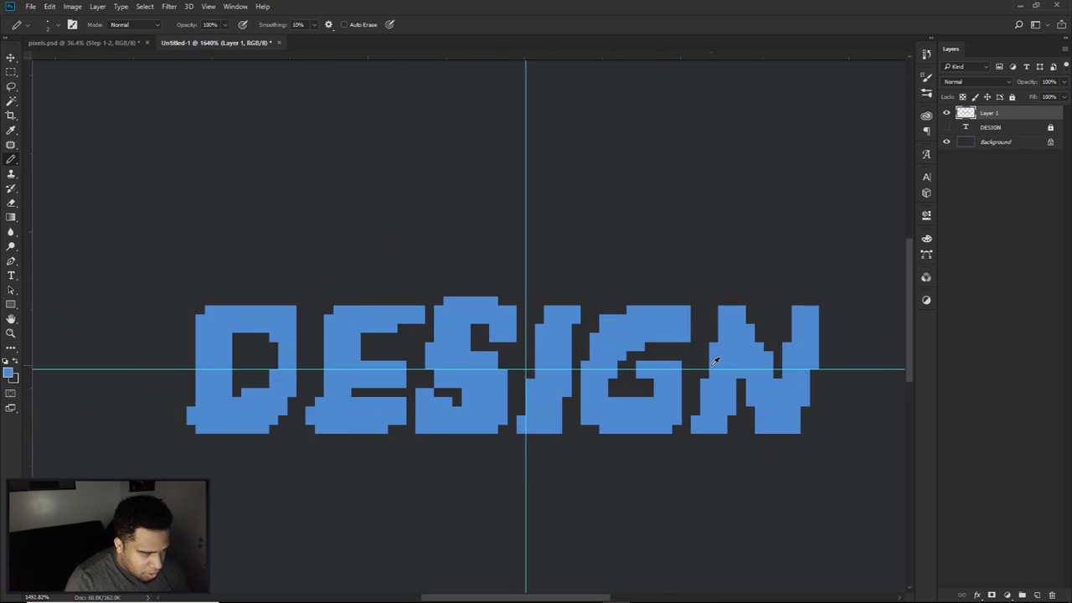
{"action": "scroll", "coordinate": [712, 360], "scroll_direction": "up", "scroll_amount": 3}
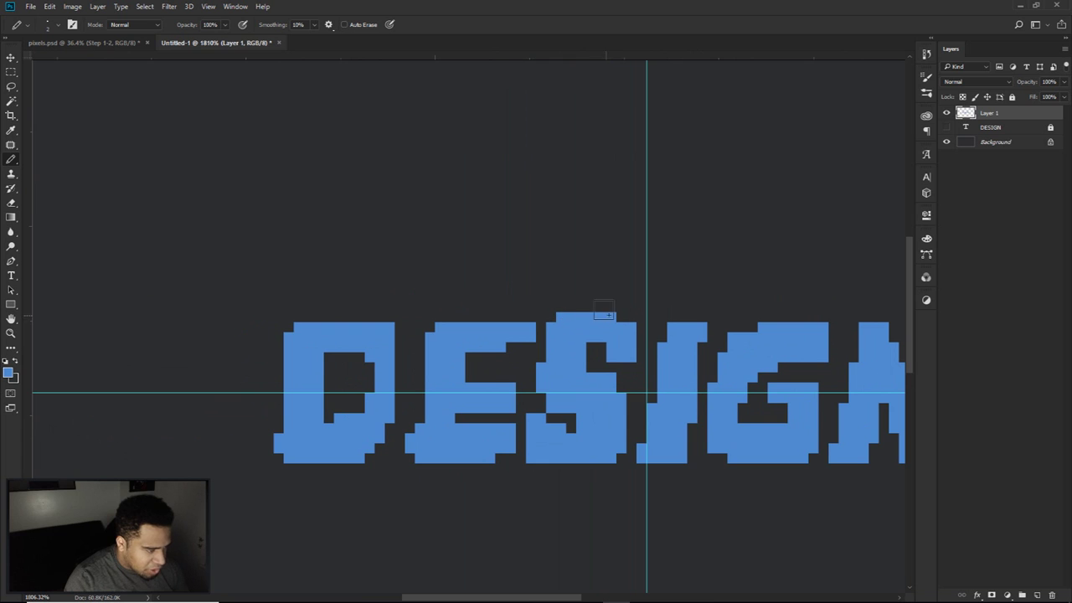
{"action": "key", "text": "e"}
{"action": "right_click", "coordinate": [11, 204]}
{"action": "left_click", "coordinate": [49, 205]}
{"action": "left_click", "coordinate": [117, 24]}
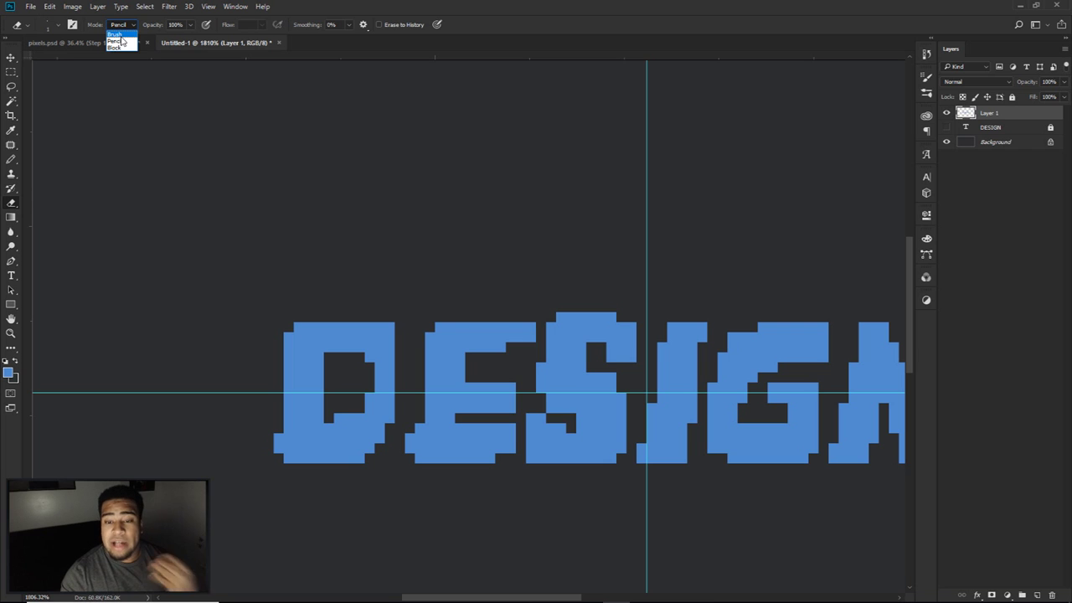
{"action": "left_click", "coordinate": [117, 34]}
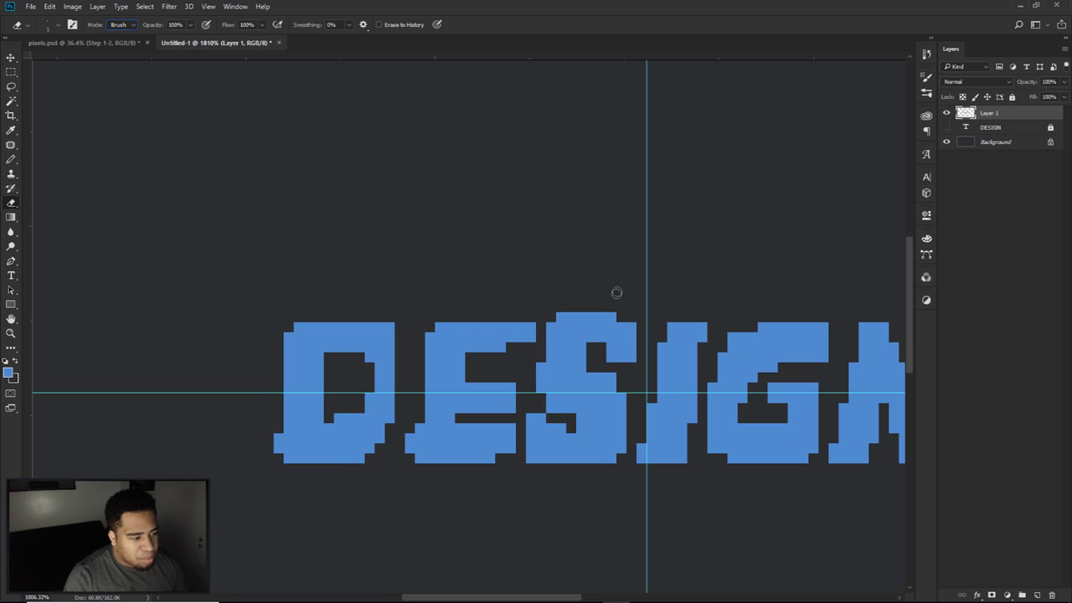
{"action": "left_click_drag", "start_coordinate": [564, 309], "coordinate": [623, 316]}
Step: Switch the Eraser to Pencil mode and erase the raised pixel row on top of the S
{"action": "left_click", "coordinate": [121, 25]}
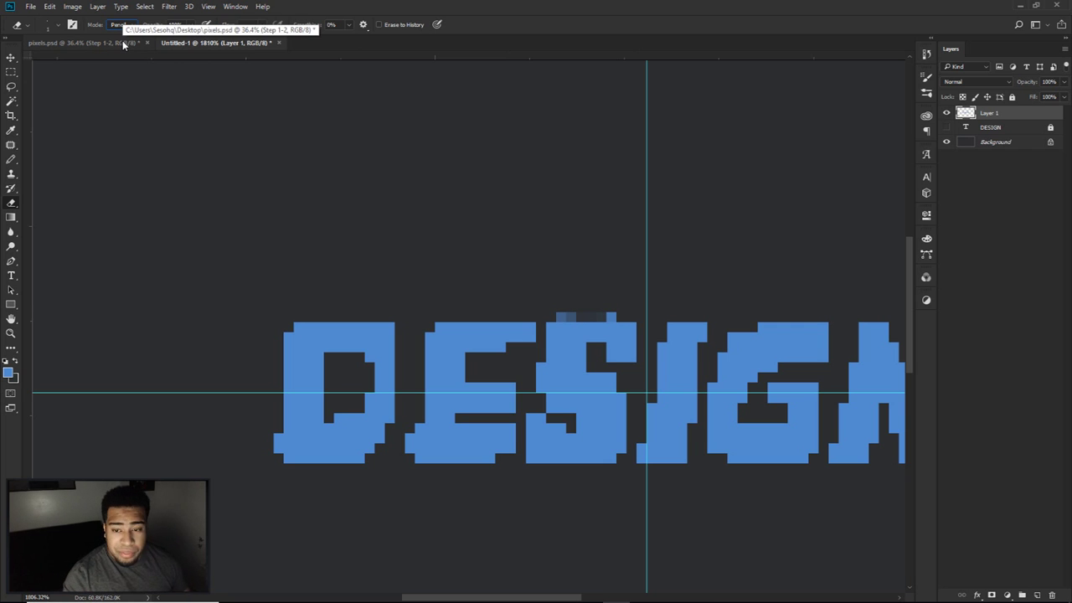
{"action": "mouse_move", "coordinate": [550, 296]}
{"action": "left_mouse_down"}
{"action": "mouse_move", "coordinate": [619, 308]}
{"action": "mouse_move", "coordinate": [546, 310]}
{"action": "mouse_move", "coordinate": [619, 314]}
{"action": "left_mouse_up"}
{"action": "scroll", "coordinate": [662, 362], "scroll_direction": "up", "scroll_amount": 2}
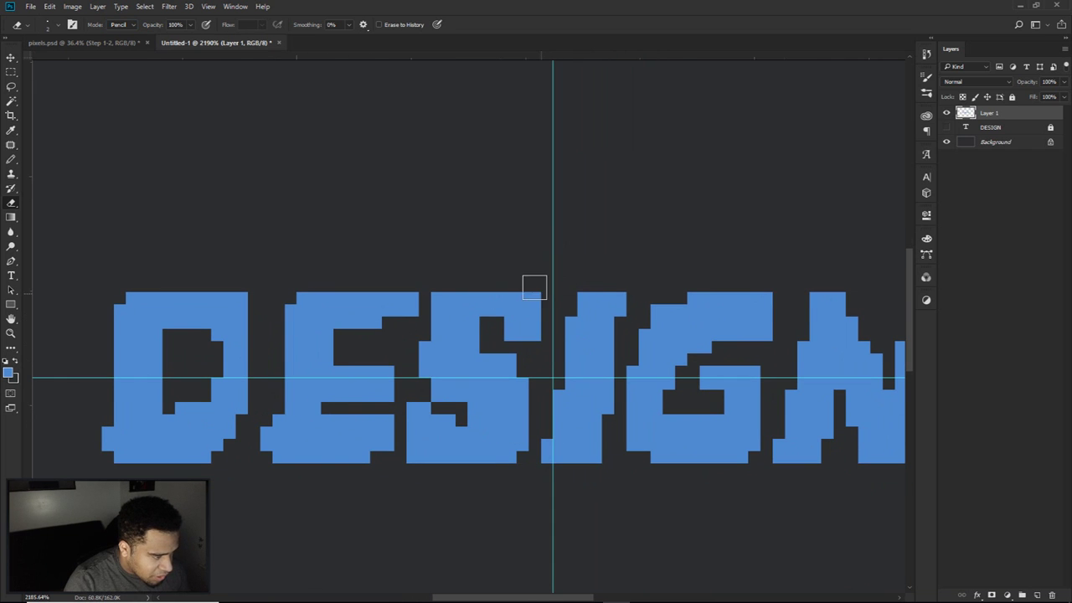
Step: Trim the S's upper right corner and lower inner gap with a 1 px eraser, and refill its lower left hook with the Pencil
{"action": "right_click", "coordinate": [540, 303], "text": "alt"}
{"action": "left_click_drag", "start_coordinate": [540, 299], "coordinate": [580, 297]}
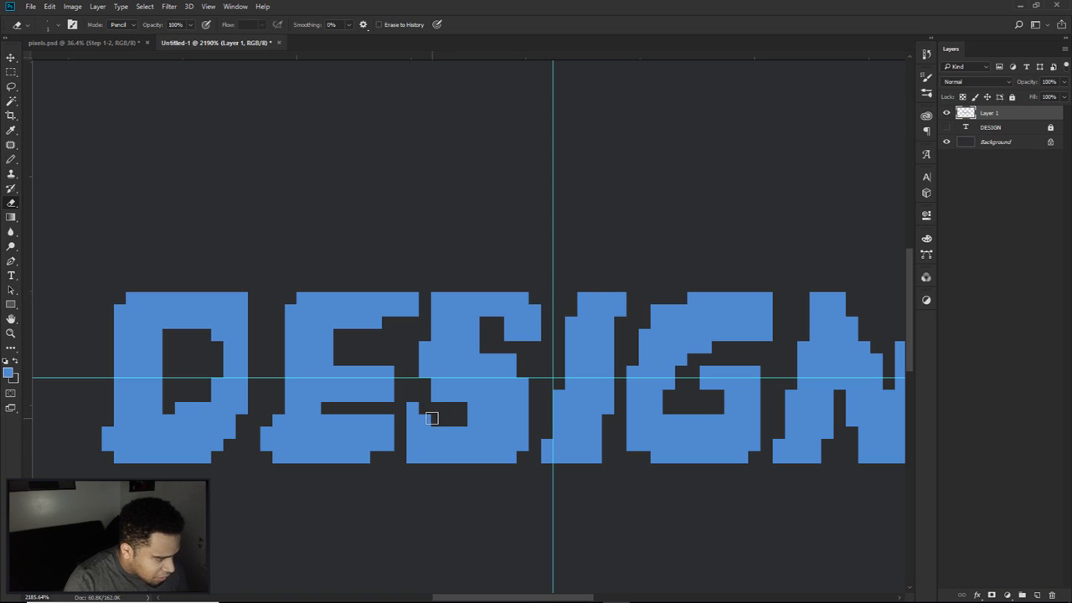
{"action": "key", "text": "b"}
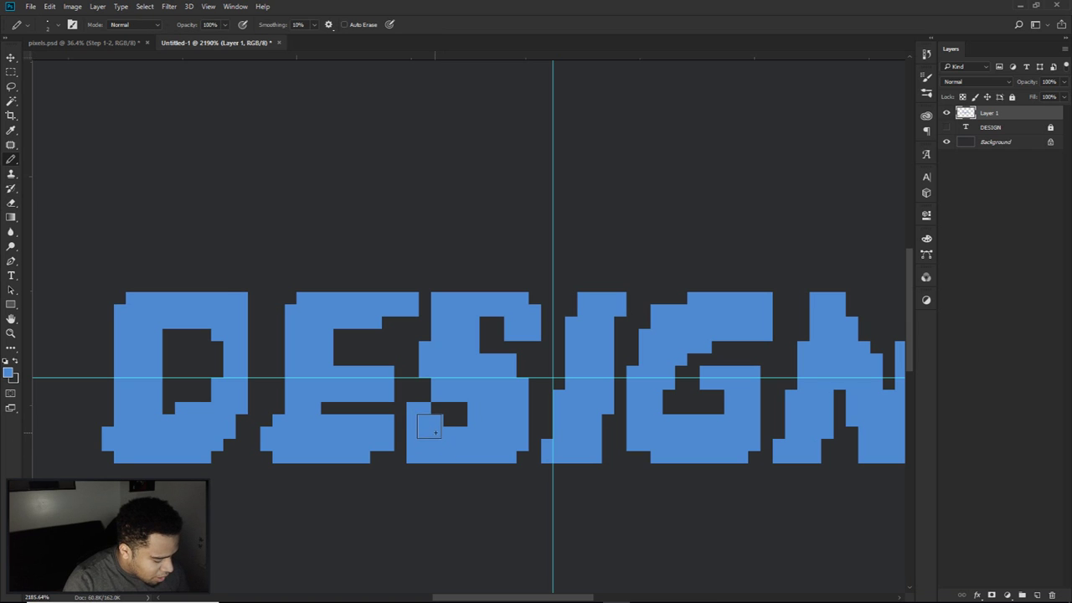
Step: Erase the protruding pixels at the lower left foot of the I
{"action": "key", "text": "e"}
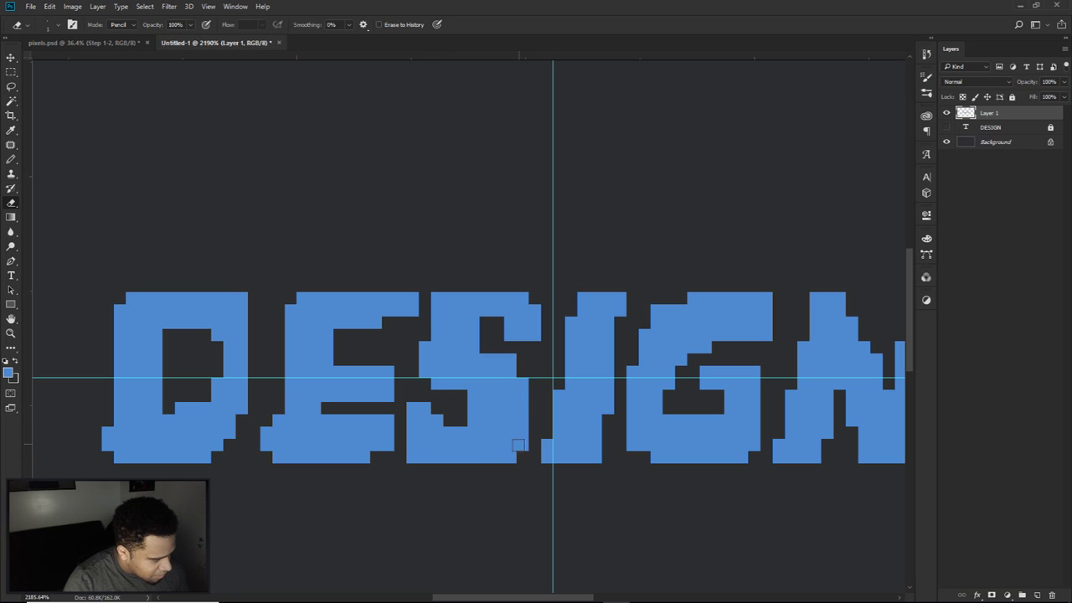
{"action": "scroll", "coordinate": [461, 444], "scroll_direction": "right", "scroll_amount": 2}
{"action": "left_click_drag", "start_coordinate": [521, 415], "coordinate": [540, 300]}
{"action": "key", "text": "ctrl+z"}
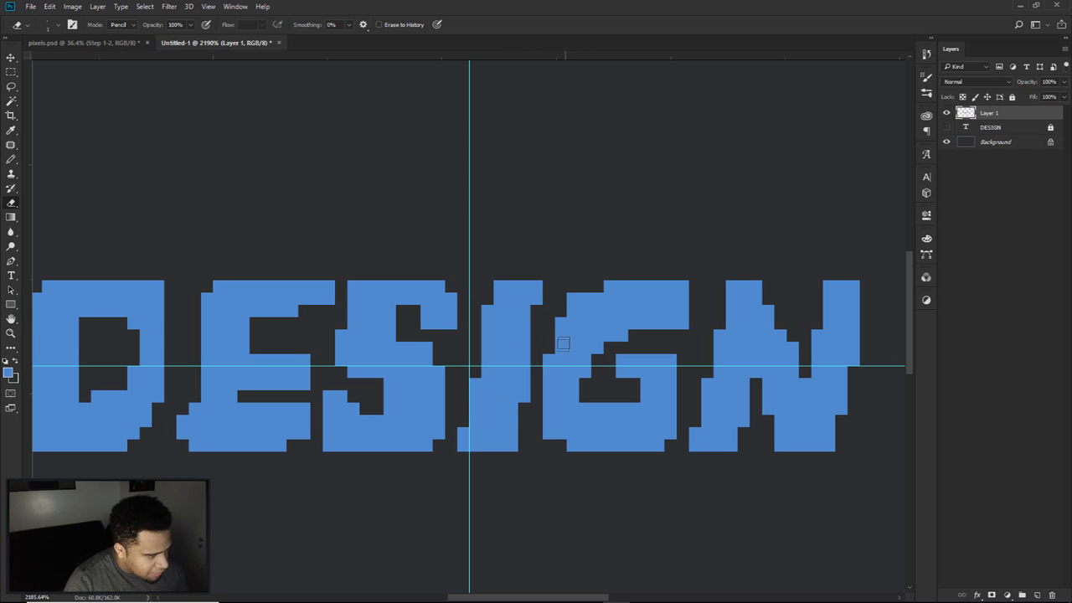
{"action": "left_click_drag", "start_coordinate": [460, 434], "coordinate": [460, 449]}
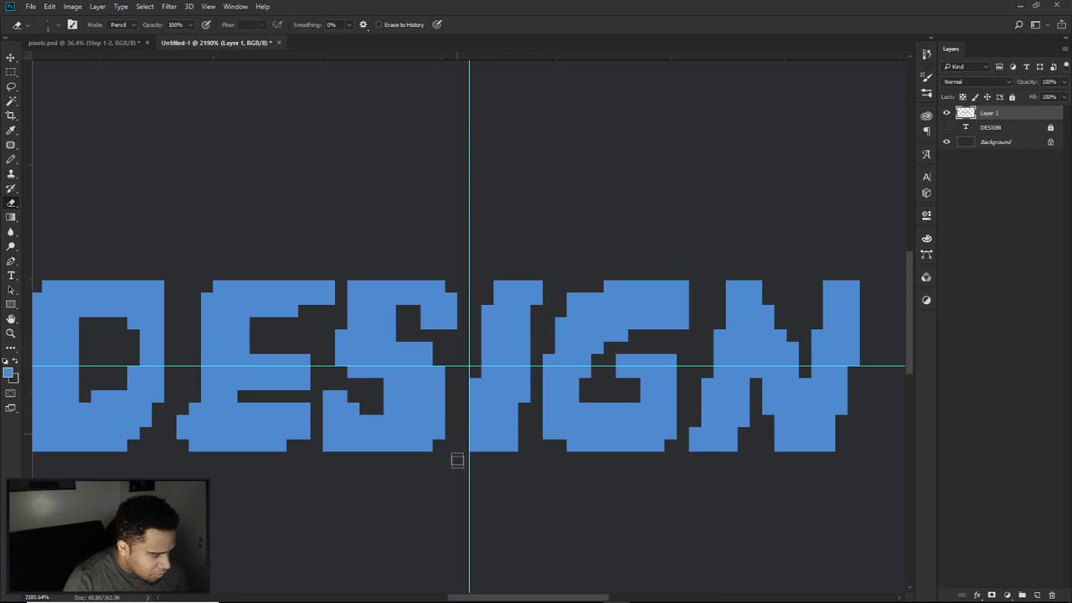
Step: Erase the protruding foot pixels at the lower left of the N and the D
{"action": "scroll", "coordinate": [522, 425], "scroll_direction": "right", "scroll_amount": 1}
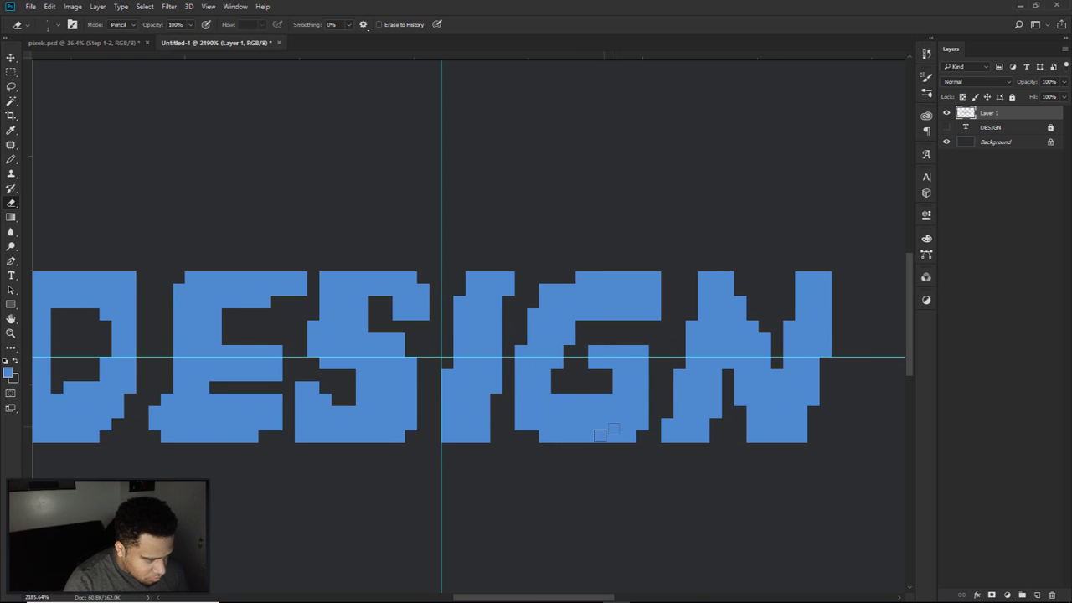
{"action": "scroll", "coordinate": [674, 419], "scroll_direction": "right", "scroll_amount": 1}
{"action": "left_click_drag", "start_coordinate": [626, 418], "coordinate": [626, 437]}
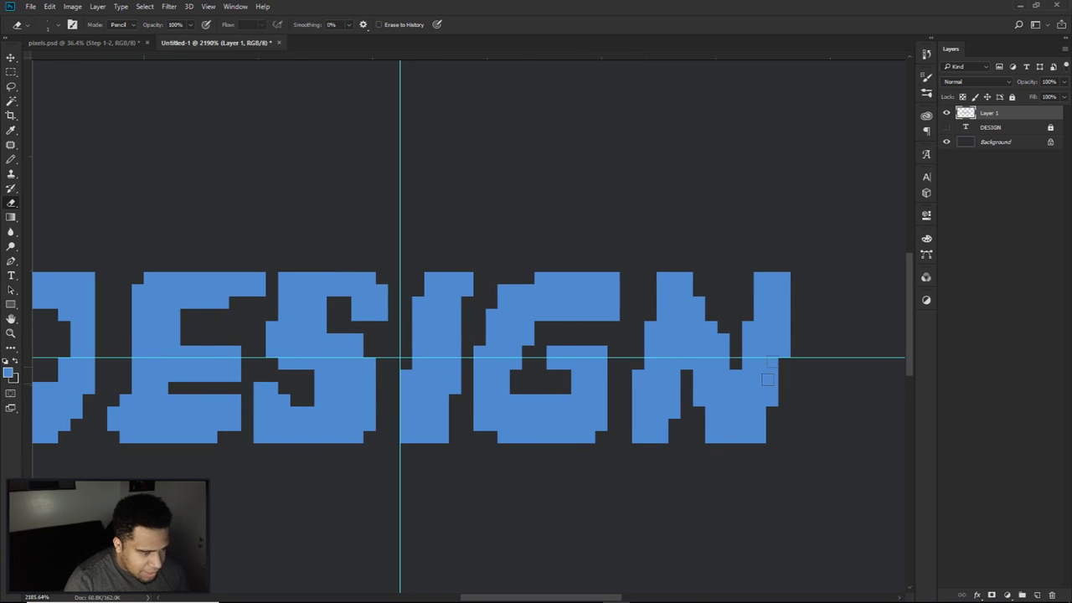
{"action": "scroll", "coordinate": [767, 379], "scroll_direction": "down", "scroll_amount": 2}
{"action": "left_click_drag", "start_coordinate": [411, 372], "coordinate": [472, 356]}
{"action": "left_click_drag", "start_coordinate": [328, 363], "coordinate": [328, 387]}
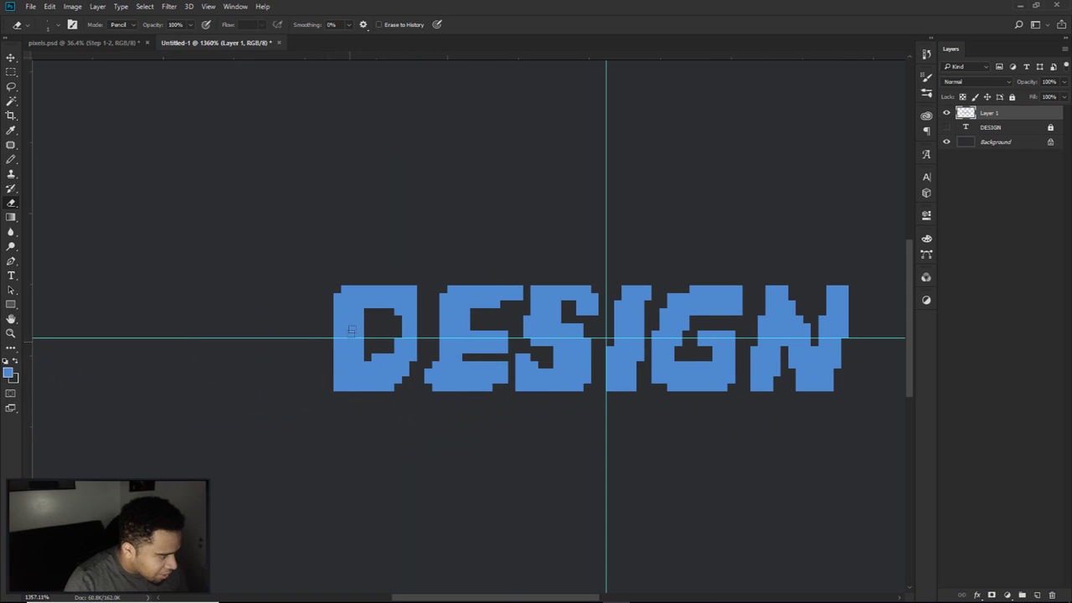
Step: Try a Pencil stroke filling in the D's lower right corner and undo it
{"action": "key", "text": "b"}
{"action": "left_click_drag", "start_coordinate": [402, 386], "coordinate": [406, 370]}
{"action": "key", "text": "ctrl+z"}
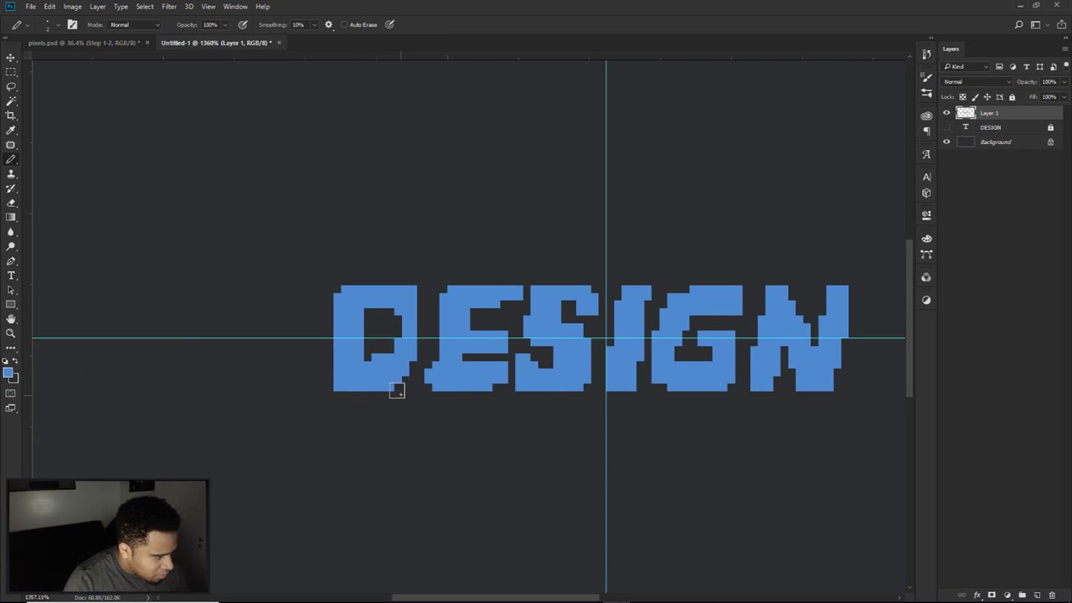
Step: Hide the guides and check the shape of the traced DESIGN lettering on the full canvas
{"action": "scroll", "coordinate": [438, 433], "scroll_direction": "down", "scroll_amount": 2}
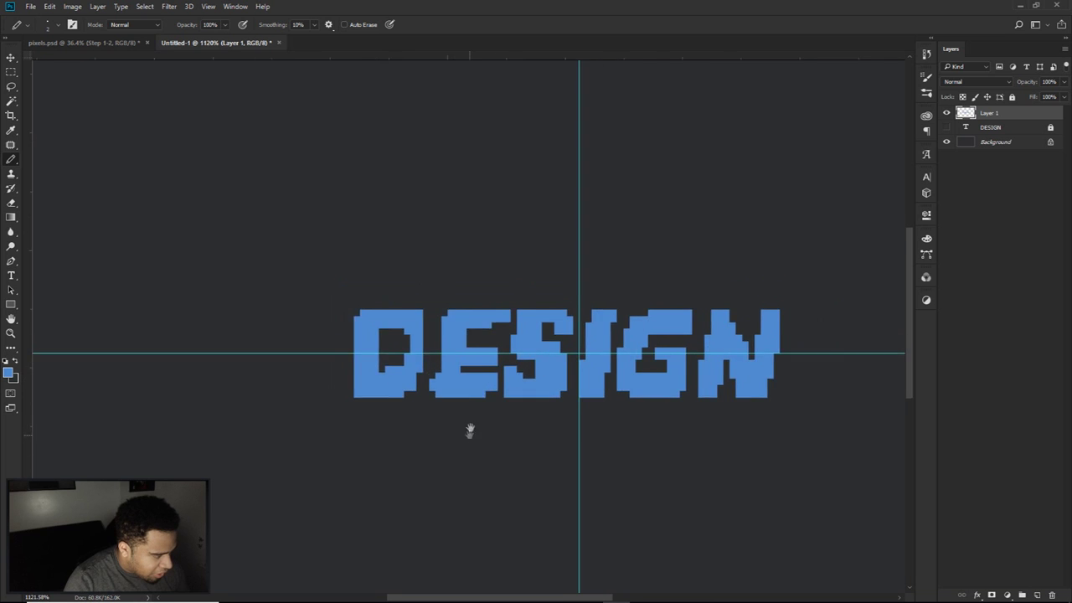
{"action": "left_click_drag", "start_coordinate": [468, 431], "coordinate": [472, 391]}
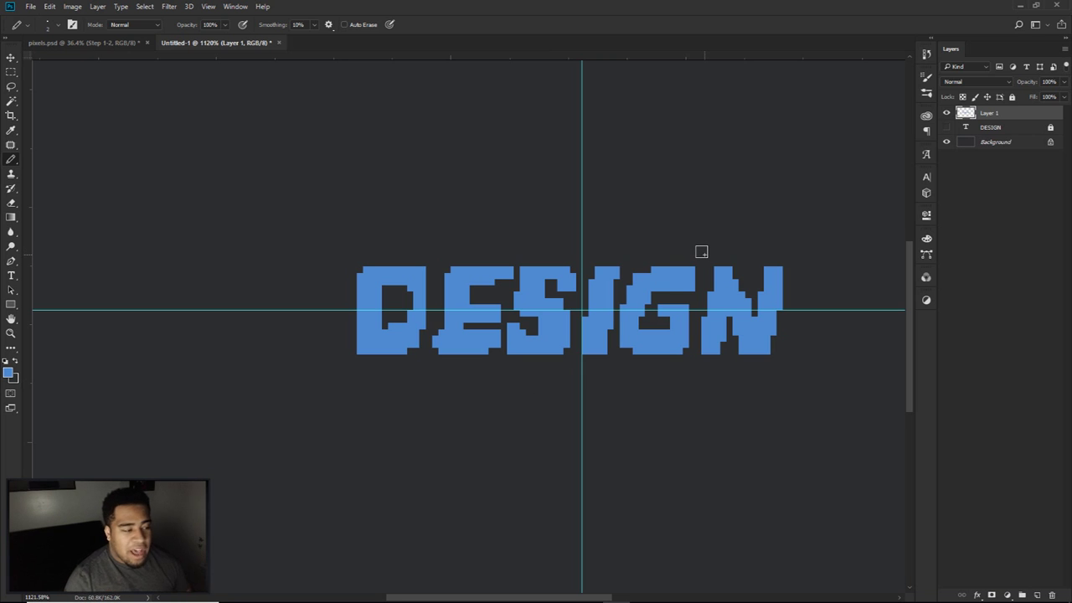
{"action": "scroll", "coordinate": [471, 314], "scroll_direction": "up", "scroll_amount": 3}
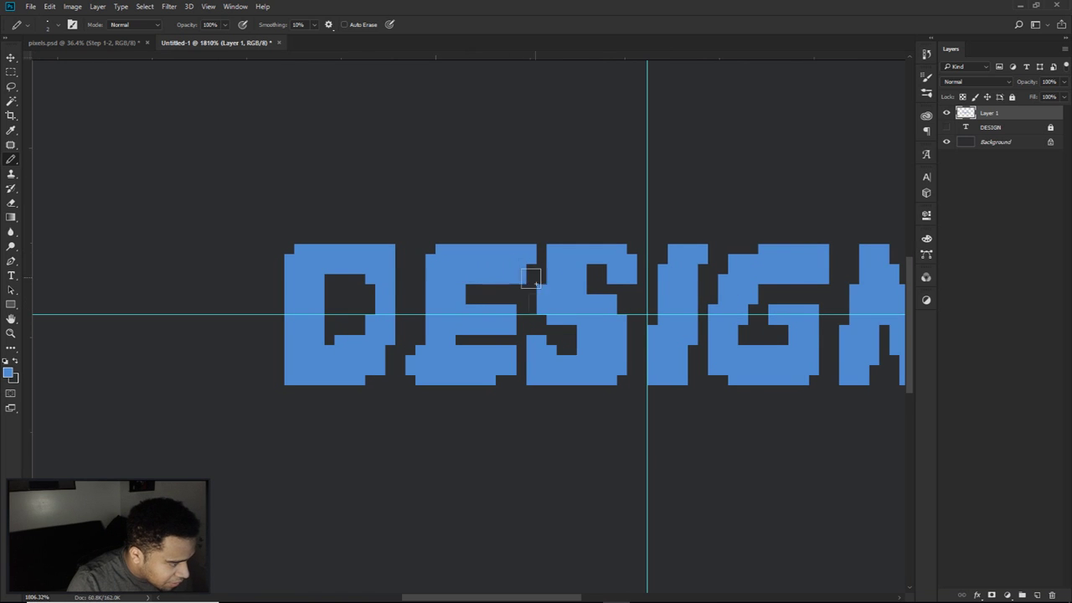
{"action": "scroll", "coordinate": [525, 267], "scroll_direction": "down", "scroll_amount": 3}
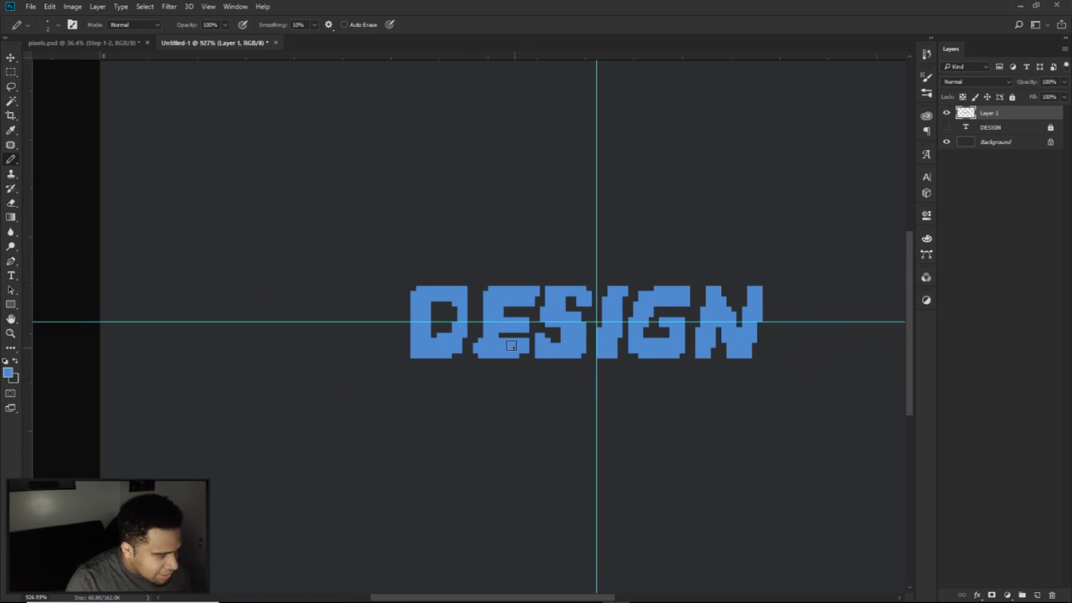
{"action": "key", "text": "v"}
{"action": "key", "text": "ctrl+semicolon"}
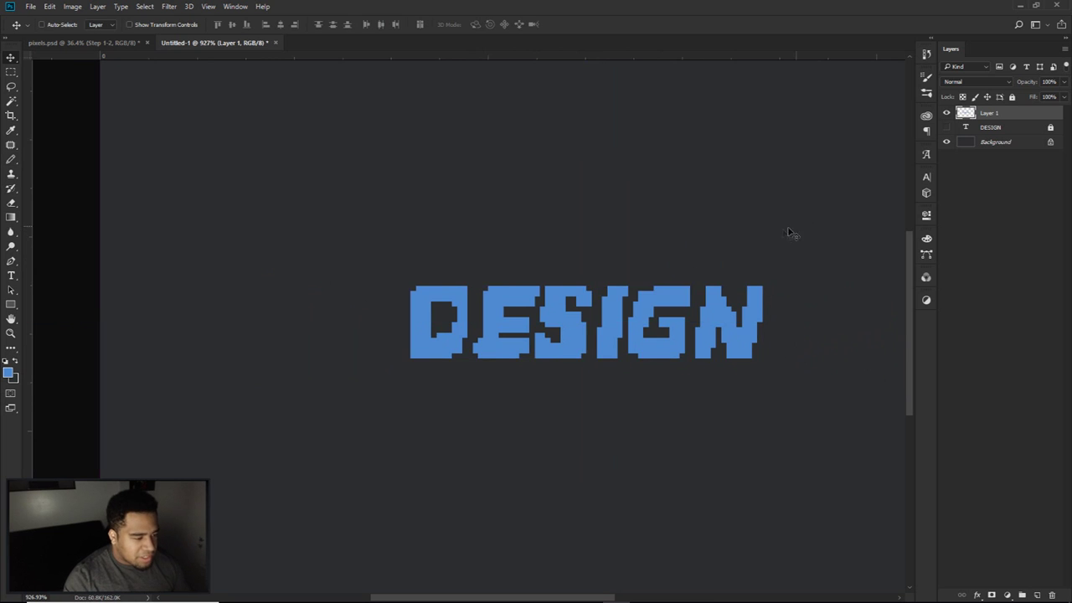
{"action": "scroll", "coordinate": [716, 286], "scroll_direction": "down", "scroll_amount": 1}
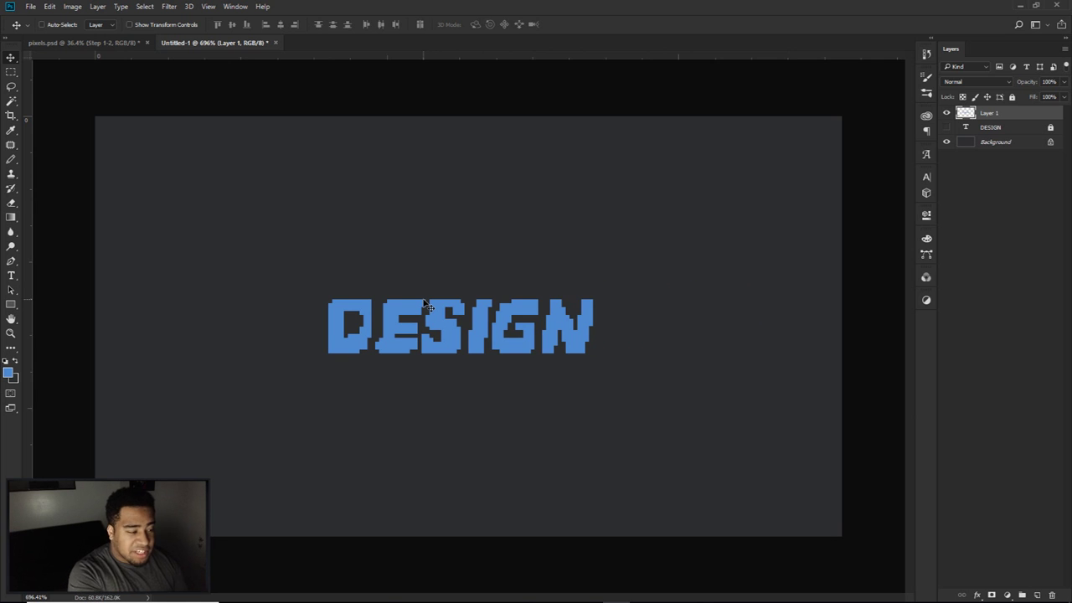
Step: Hide the traced Layer 1 and show the original DESIGN text layer to compare the letter shapes
{"action": "left_click", "coordinate": [947, 113]}
{"action": "left_click", "coordinate": [946, 127]}
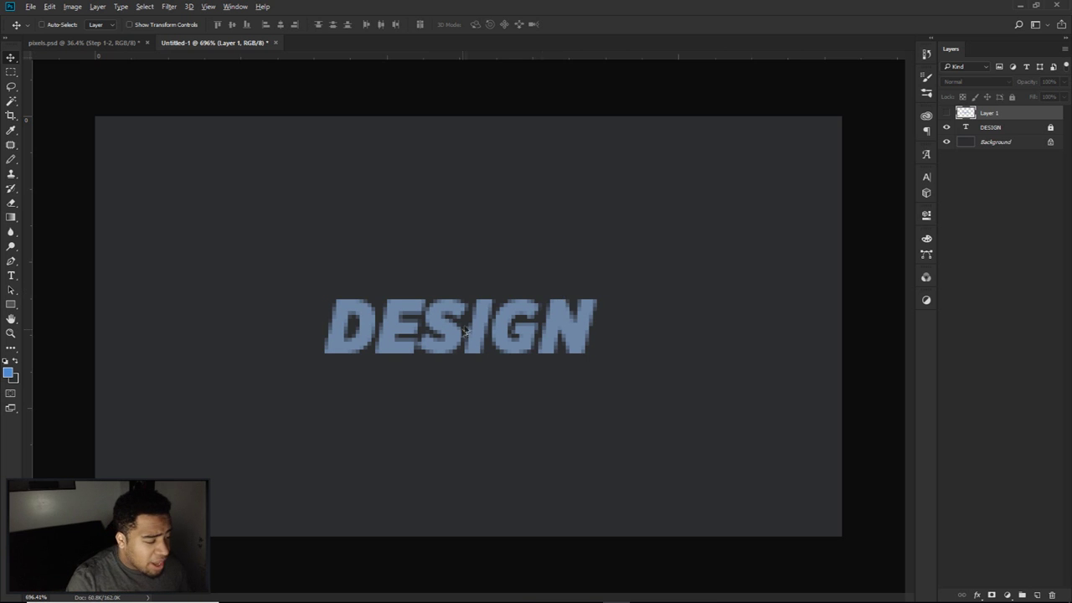
{"action": "scroll", "coordinate": [478, 311], "scroll_direction": "up", "scroll_amount": 3}
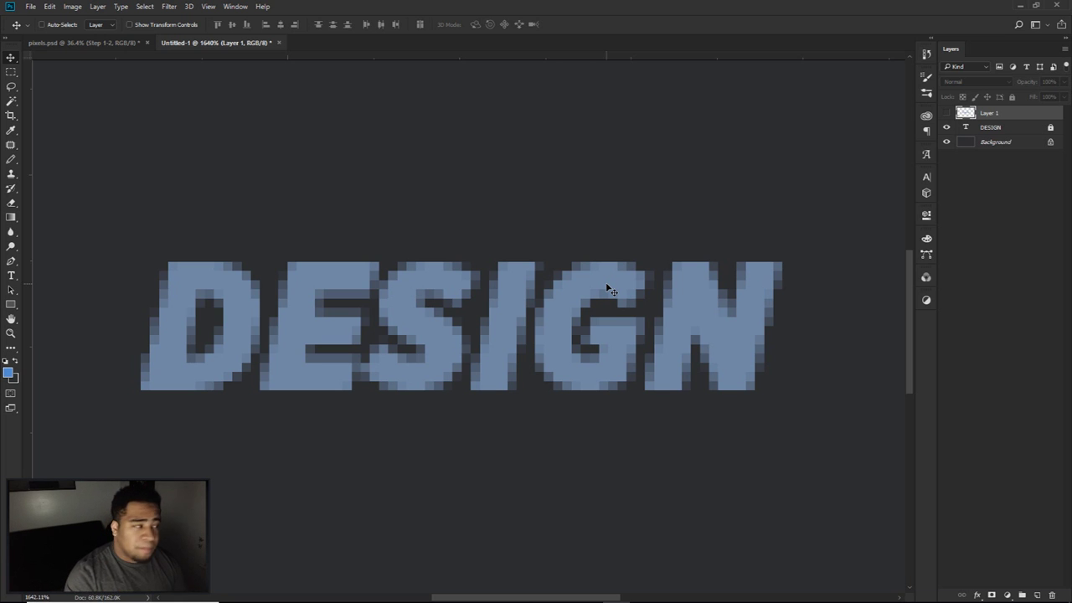
Step: In pixels.psd, show the Step 1-2 group, duplicate it and merge the duplicate into a single layer
{"action": "left_click", "coordinate": [69, 43]}
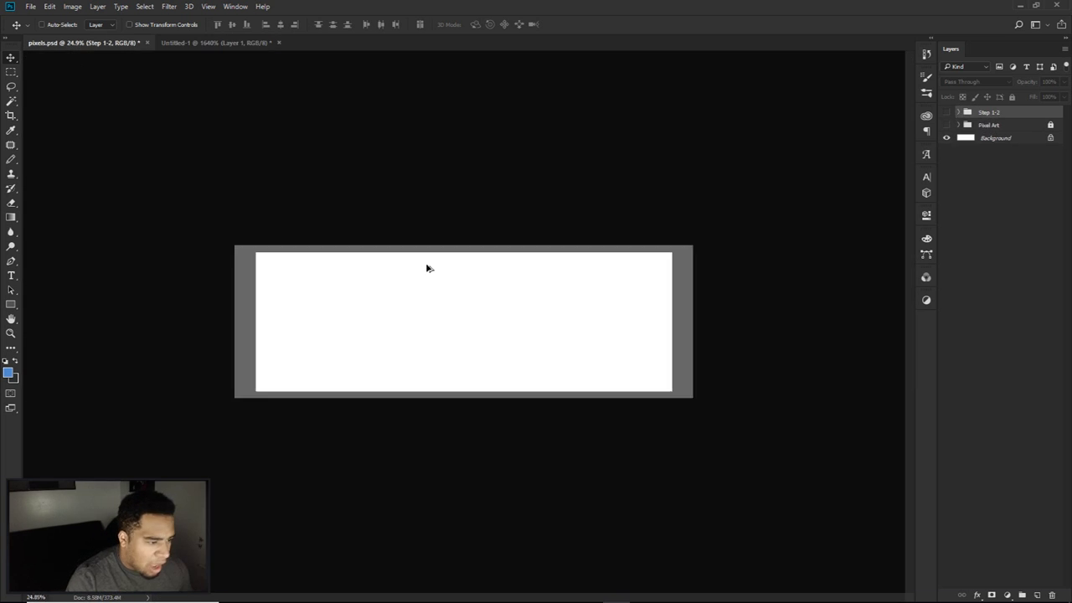
{"action": "left_click", "coordinate": [949, 113]}
{"action": "key", "text": "ctrl+j"}
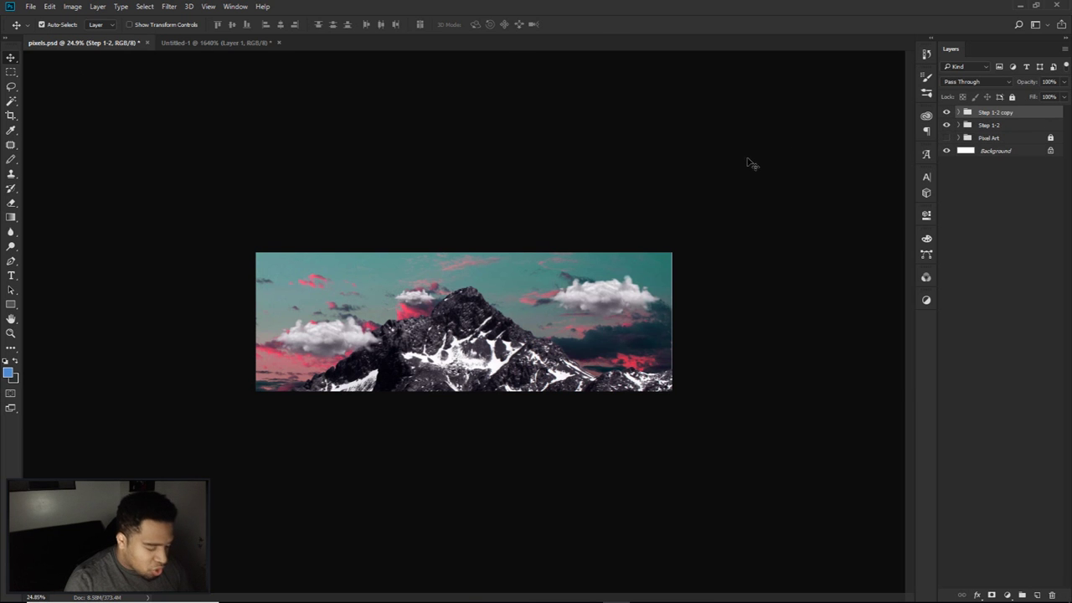
{"action": "key", "text": "ctrl+e"}
{"action": "scroll", "coordinate": [540, 329], "scroll_direction": "up", "scroll_amount": 5}
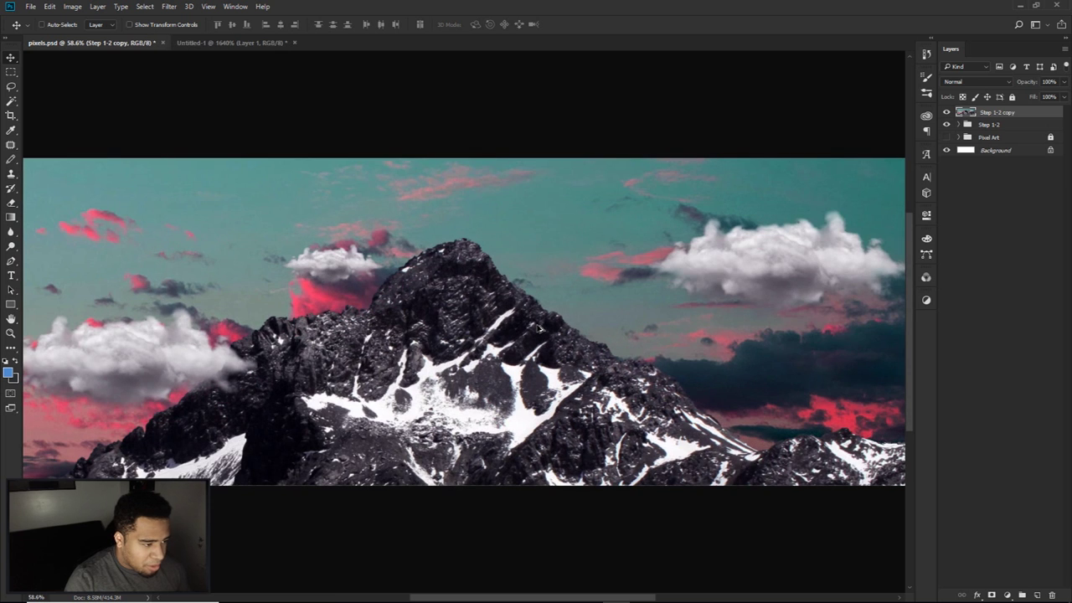
{"action": "scroll", "coordinate": [518, 333], "scroll_direction": "down", "scroll_amount": 2}
{"action": "scroll", "coordinate": [519, 335], "scroll_direction": "up", "scroll_amount": 1}
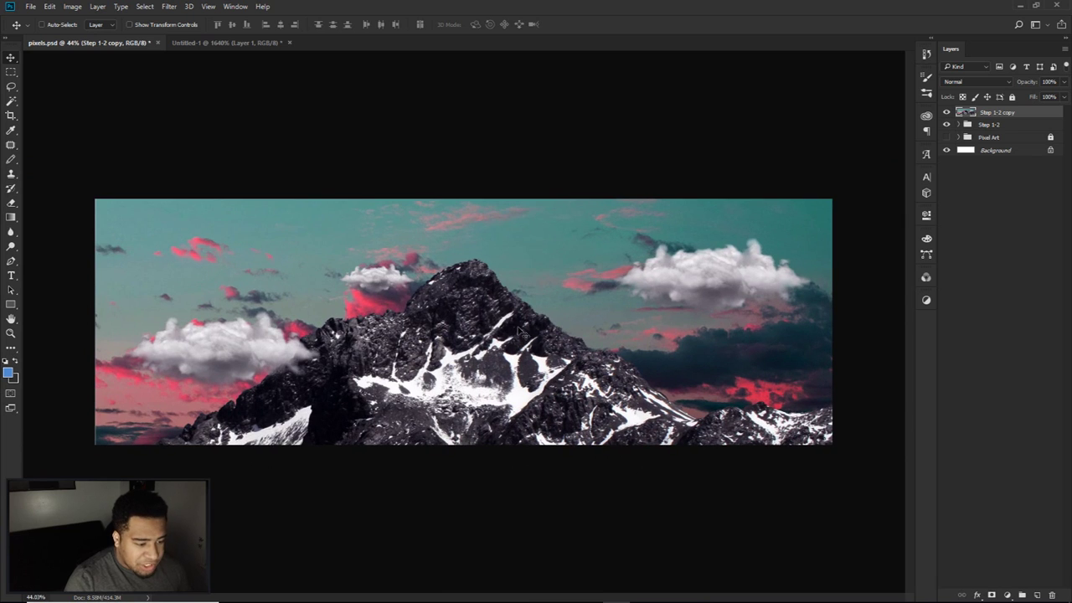
Step: Scale down the merged Step 1-2 copy and move it into the Untitled-1 document, below the DESIGN text layer
{"action": "left_click_drag", "start_coordinate": [538, 261], "coordinate": [482, 303]}
{"action": "key", "text": "ctrl+t"}
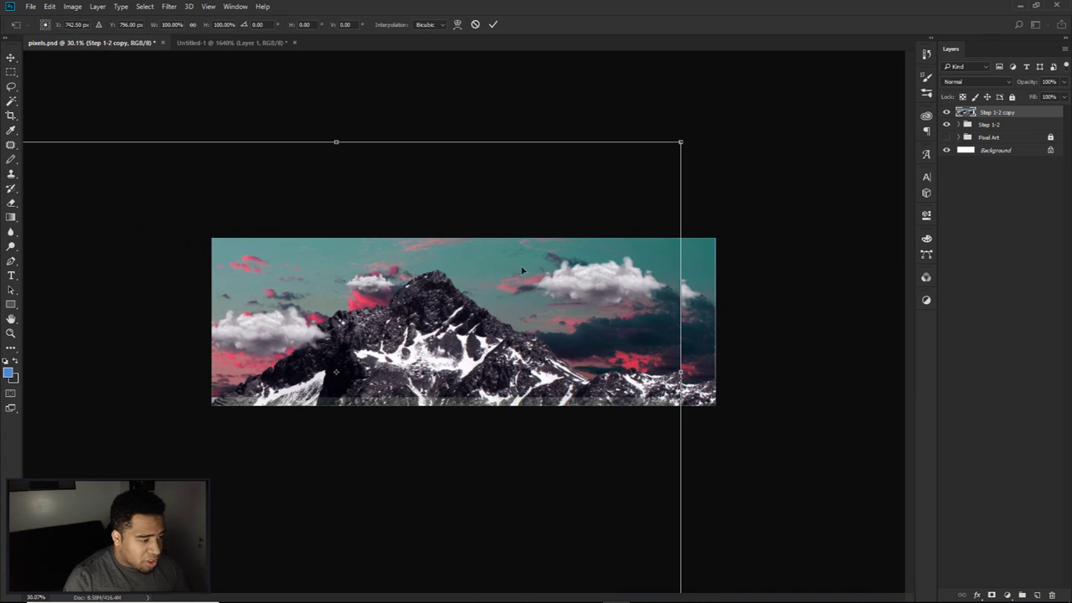
{"action": "left_click_drag", "start_coordinate": [679, 140], "coordinate": [496, 301]}
{"action": "key", "text": "Return"}
{"action": "key", "text": "ctrl+0"}
{"action": "key", "text": "ctrl+bracketleft"}
{"action": "key", "text": "ctrl+bracketleft"}
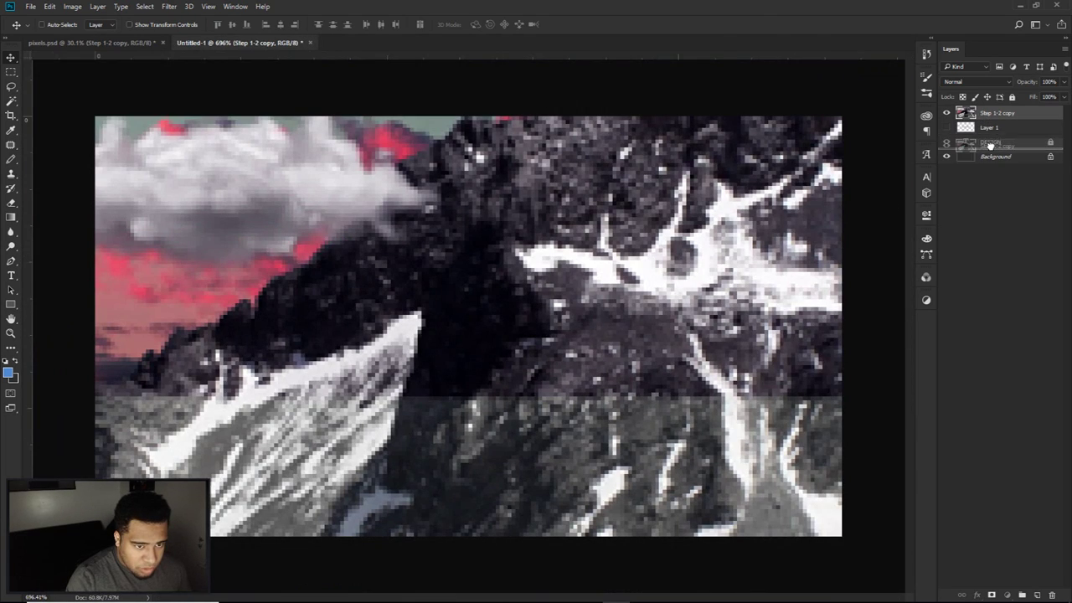
Step: Scale the Step 1-2 copy to 76.44% and position it so the mountain peak and sky fit the small canvas
{"action": "key", "text": "ctrl+t"}
{"action": "key", "text": "ctrl+minus"}
{"action": "key", "text": "ctrl+minus"}
{"action": "key", "text": "ctrl+minus"}
{"action": "key", "text": "ctrl+minus"}
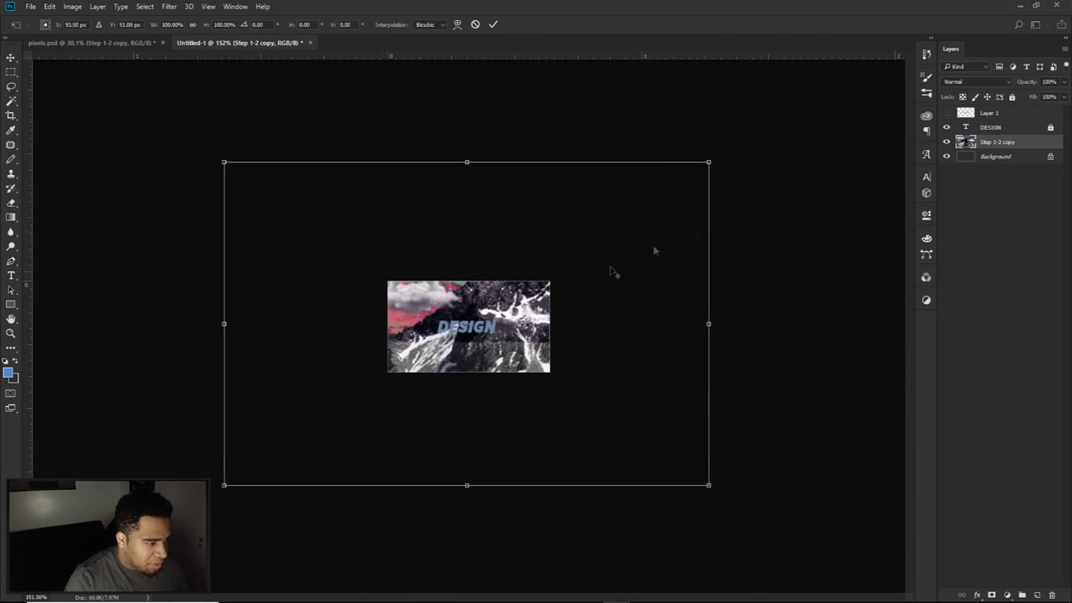
{"action": "left_click_drag", "start_coordinate": [710, 161], "coordinate": [618, 217]}
{"action": "left_click_drag", "start_coordinate": [549, 322], "coordinate": [526, 356]}
{"action": "left_click_drag", "start_coordinate": [610, 261], "coordinate": [634, 232]}
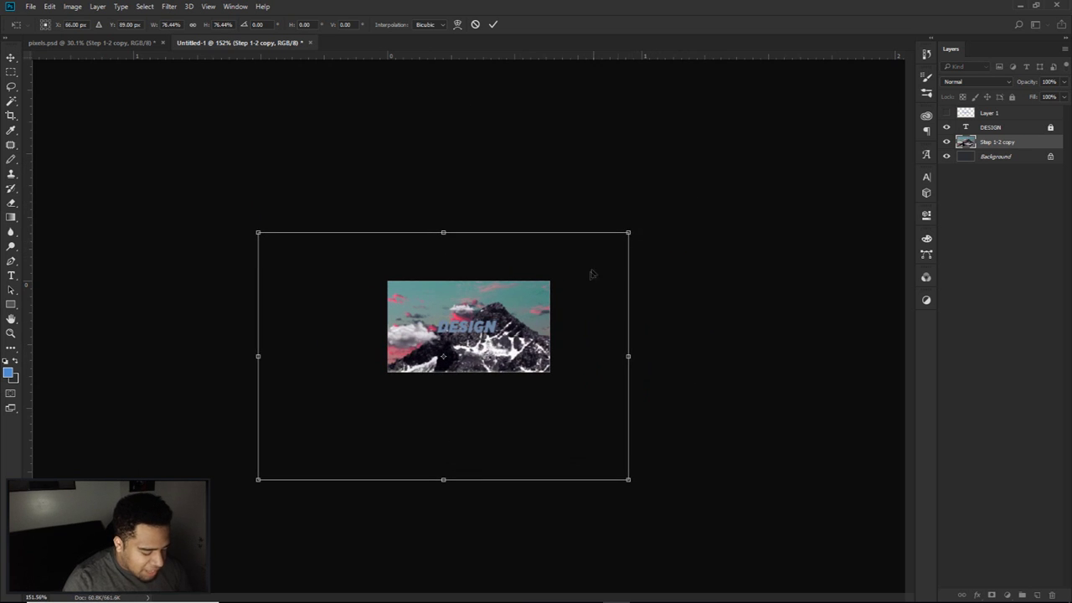
{"action": "key", "text": "Return"}
Step: Shift the Step 1-2 copy sideways so the peak moves off centre and the large cloud enters the canvas
{"action": "scroll", "coordinate": [506, 315], "scroll_direction": "up", "scroll_amount": 6}
{"action": "scroll", "coordinate": [536, 343], "scroll_direction": "down", "scroll_amount": 1}
{"action": "left_click_drag", "start_coordinate": [542, 356], "coordinate": [424, 369]}
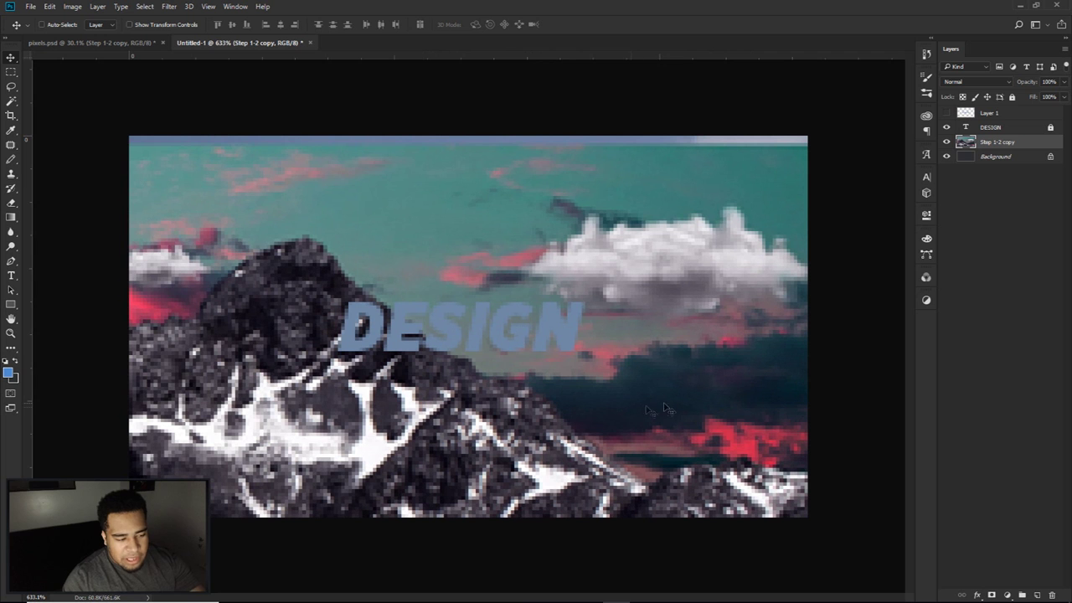
Step: In Untitled-1, show the traced Layer 1 again and hide the DESIGN text layer
{"action": "left_click", "coordinate": [77, 37]}
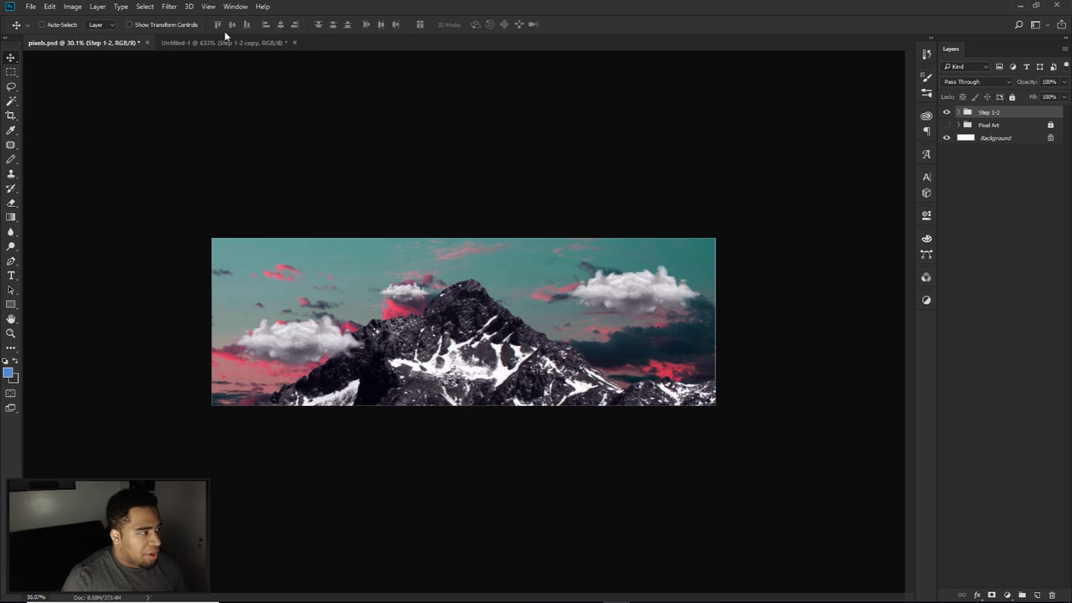
{"action": "left_click", "coordinate": [224, 41]}
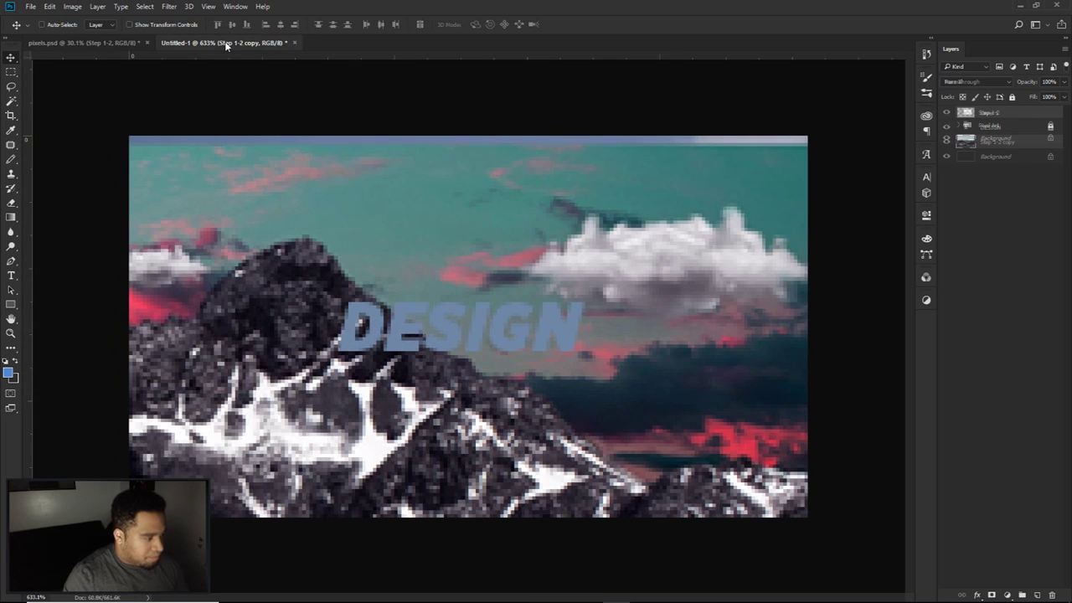
{"action": "double_click", "coordinate": [1013, 118]}
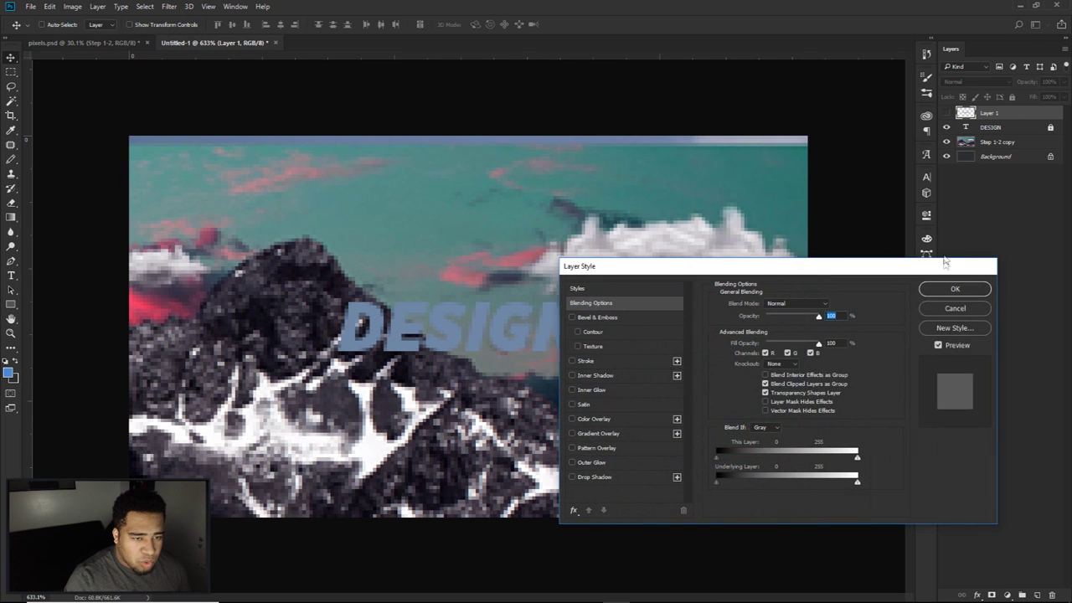
{"action": "left_click", "coordinate": [954, 287]}
{"action": "left_click", "coordinate": [947, 126]}
{"action": "left_click", "coordinate": [947, 127]}
Step: Add a dark grey Color Overlay in Normal mode at 100% opacity to Layer 1
{"action": "double_click", "coordinate": [1005, 113]}
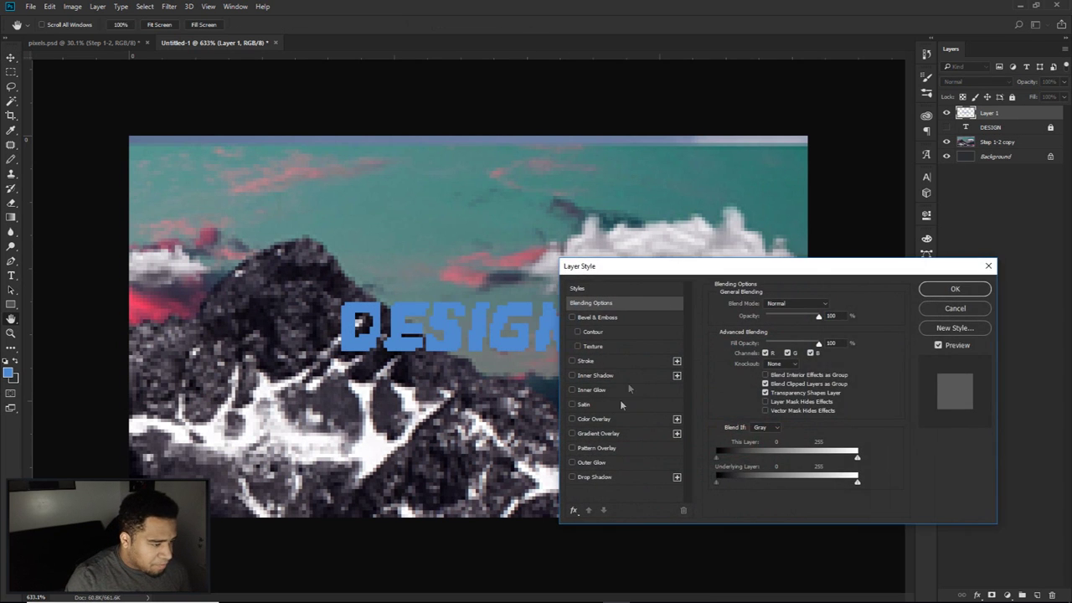
{"action": "left_click", "coordinate": [598, 421]}
{"action": "left_click_drag", "start_coordinate": [744, 270], "coordinate": [861, 192]}
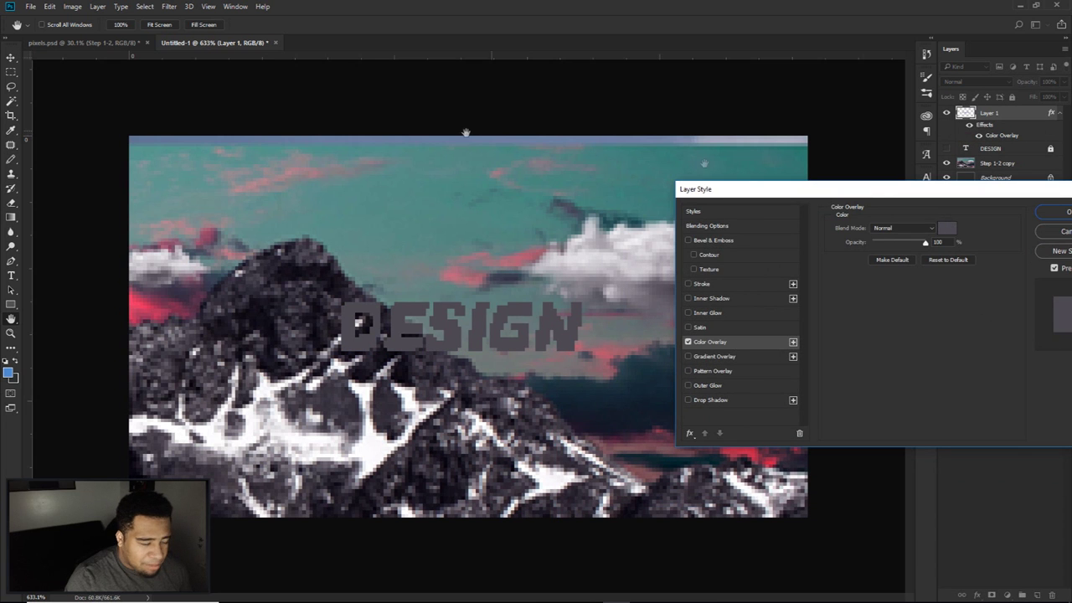
{"action": "left_click", "coordinate": [1057, 212]}
Step: Switch to pixels.psd, show the finished Pixel Art group and hide the Step 1-2 group
{"action": "key", "text": "ctrl+Tab"}
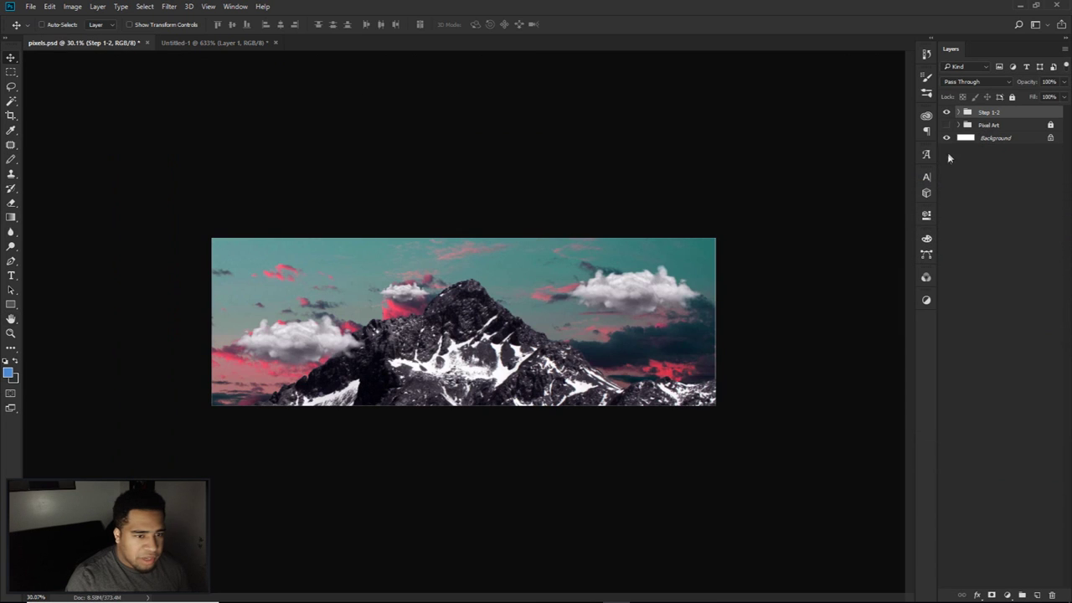
{"action": "left_click", "coordinate": [947, 125]}
{"action": "left_click", "coordinate": [947, 113]}
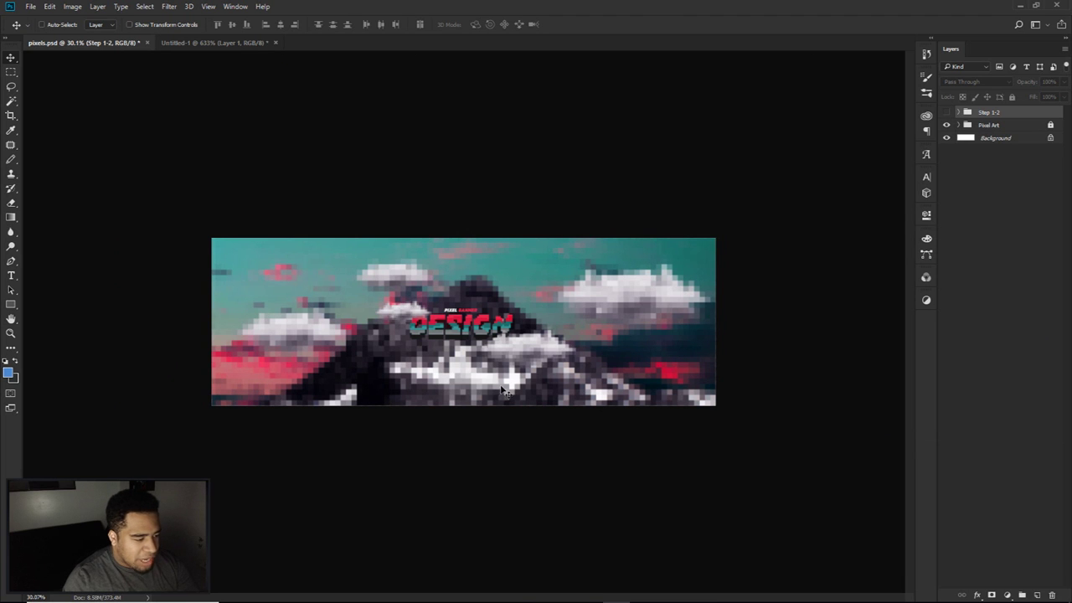
Step: Set the foreground color to grey 6f7678, sampled from the finished banner's mountain ridge beside the logo
{"action": "left_click", "coordinate": [9, 371]}
{"action": "left_click_drag", "start_coordinate": [502, 128], "coordinate": [644, 135]}
{"action": "left_click", "coordinate": [502, 301]}
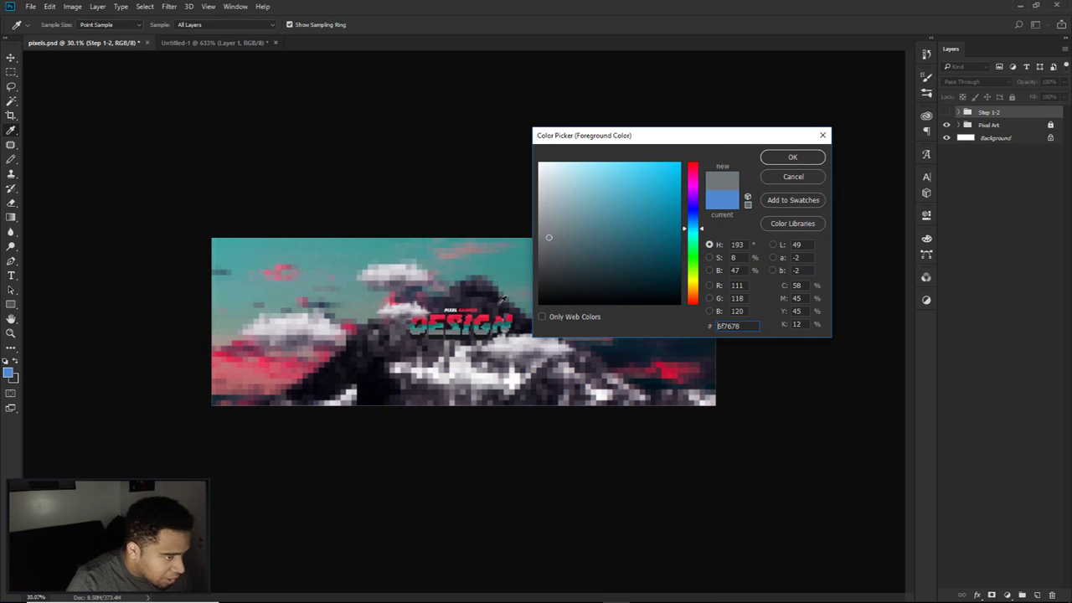
{"action": "left_click", "coordinate": [784, 161]}
Step: Set the background color to red d6153c, sampled from the finished banner's DESIGN logo
{"action": "left_click", "coordinate": [13, 377]}
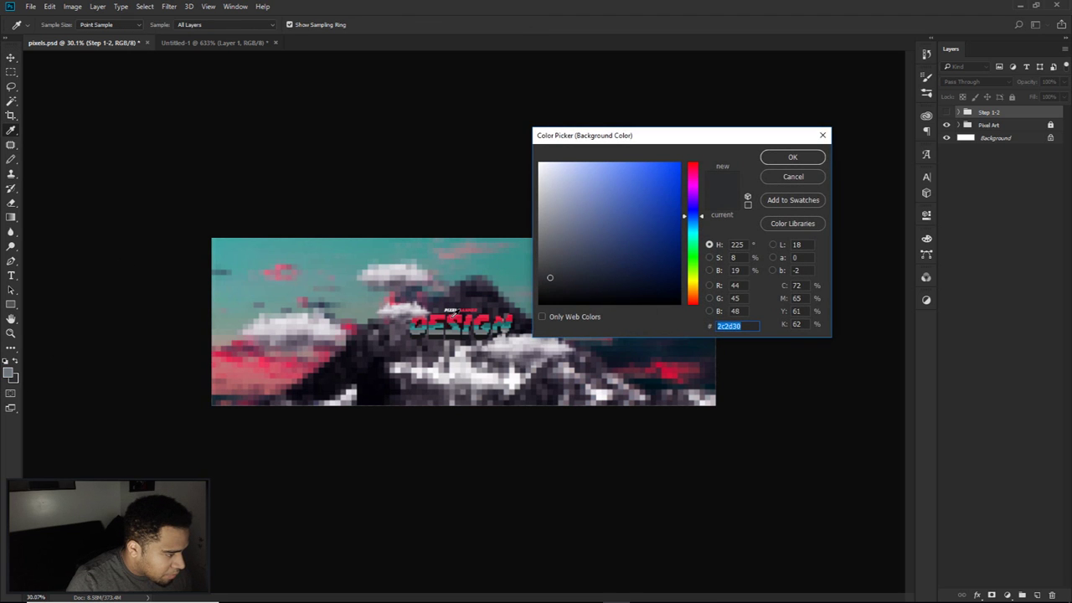
{"action": "left_click", "coordinate": [452, 315]}
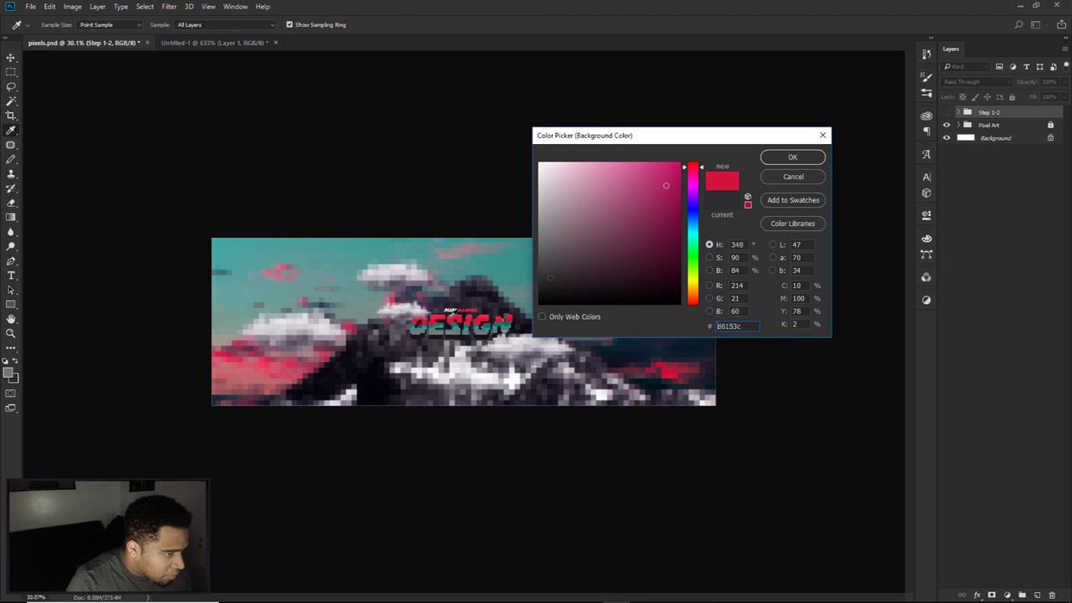
{"action": "left_click", "coordinate": [779, 157]}
{"action": "key", "text": "v"}
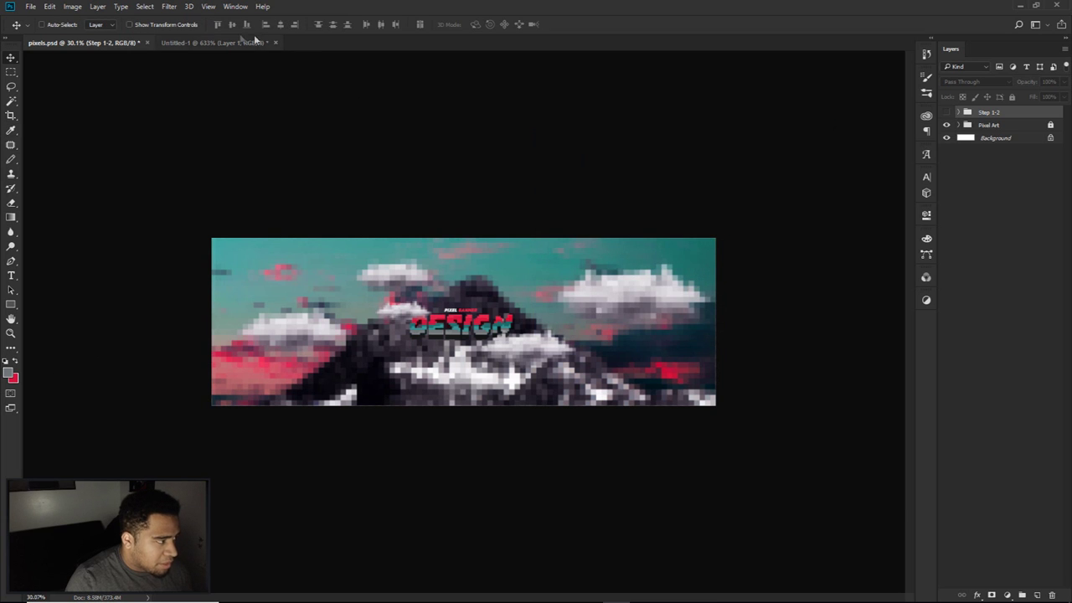
Step: Return to Untitled-1 and hide the Step 1-2 copy layer behind the lettering
{"action": "left_click", "coordinate": [260, 41]}
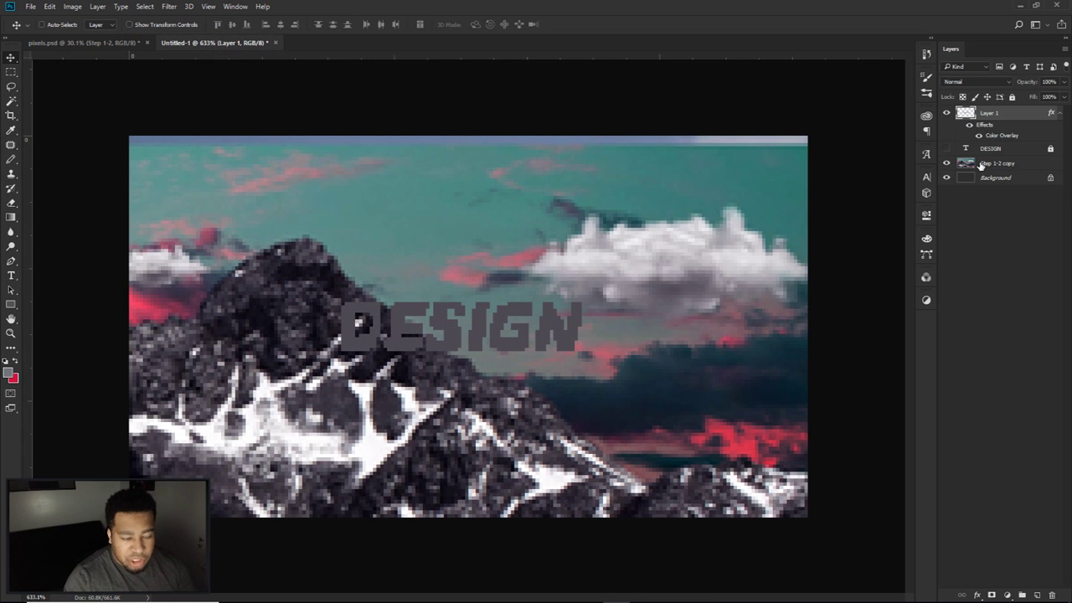
{"action": "left_click", "coordinate": [982, 165]}
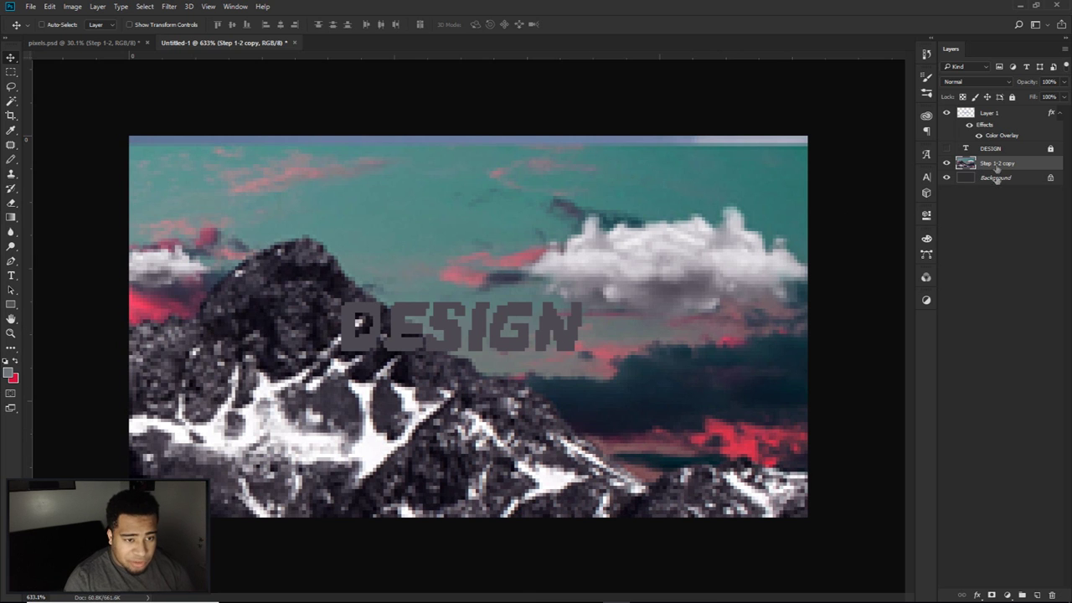
{"action": "key", "text": "ctrl+comma"}
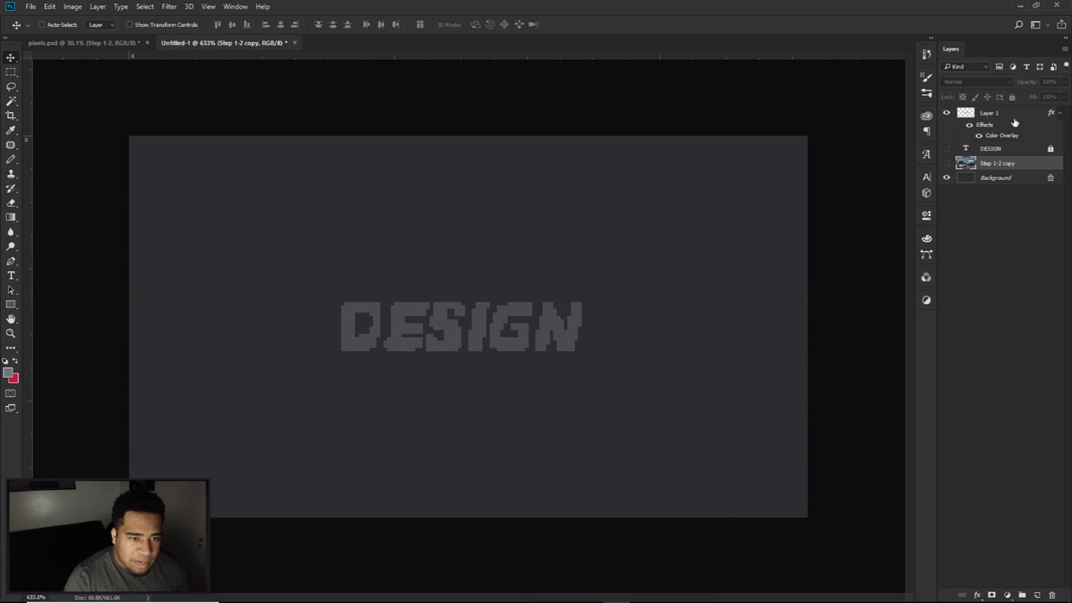
Step: Set Layer 1's Color Overlay to 6f7678 and switch back to the pixels.psd document
{"action": "double_click", "coordinate": [1003, 134]}
{"action": "left_click_drag", "start_coordinate": [586, 116], "coordinate": [760, 191]}
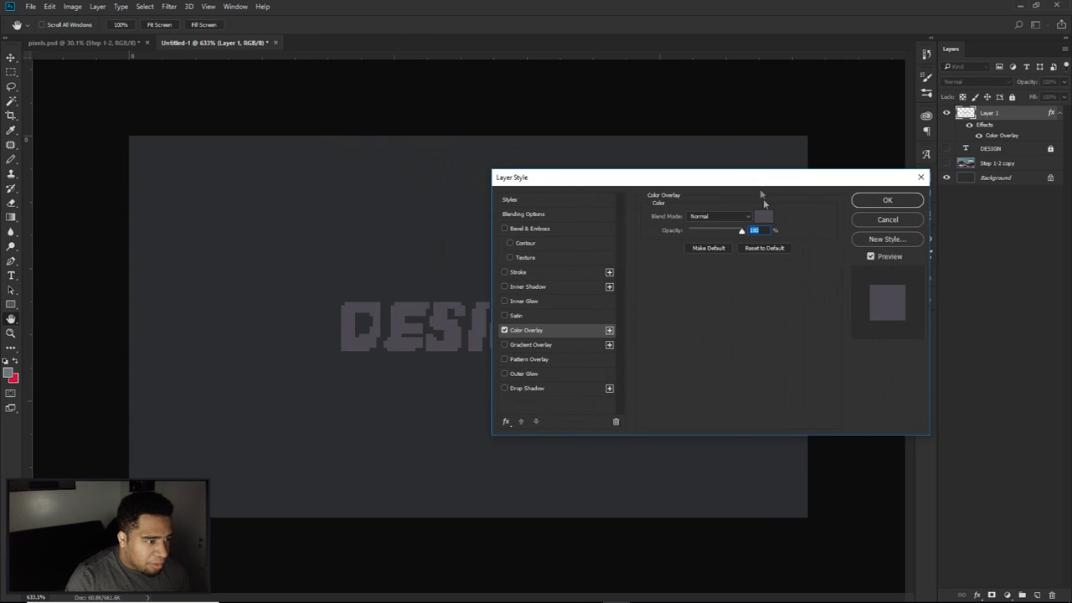
{"action": "left_click", "coordinate": [764, 218]}
{"action": "type", "text": "6f7678"}
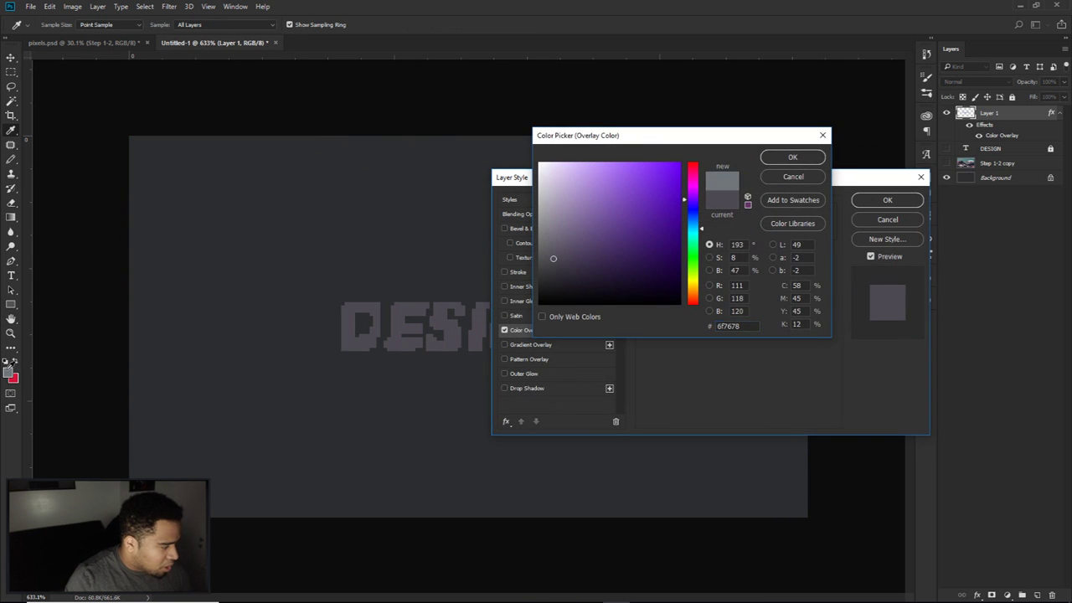
{"action": "left_click", "coordinate": [793, 159]}
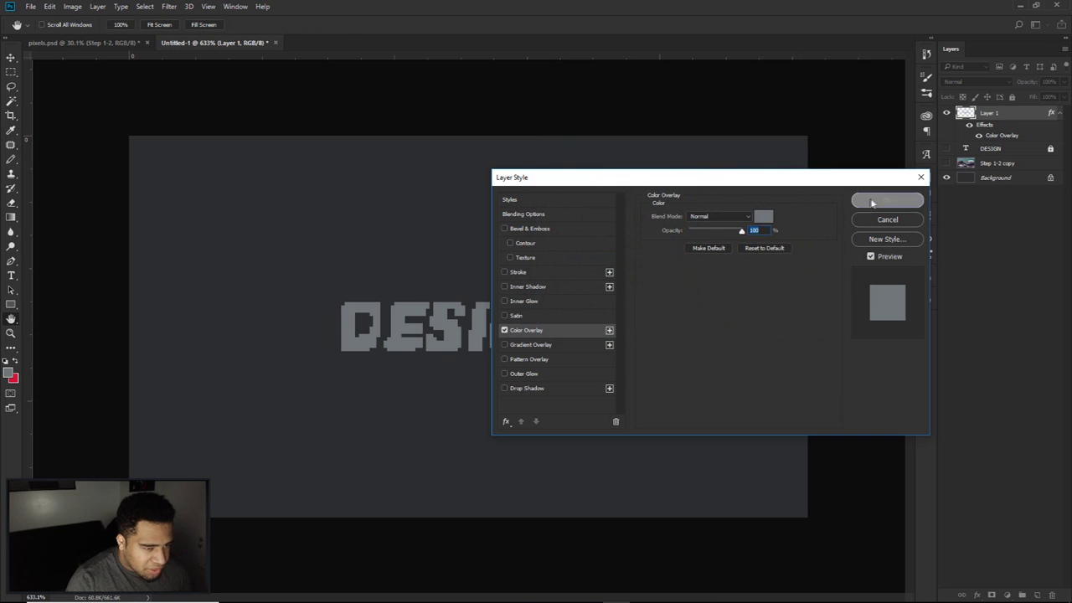
{"action": "left_click", "coordinate": [883, 201]}
{"action": "left_click", "coordinate": [114, 47]}
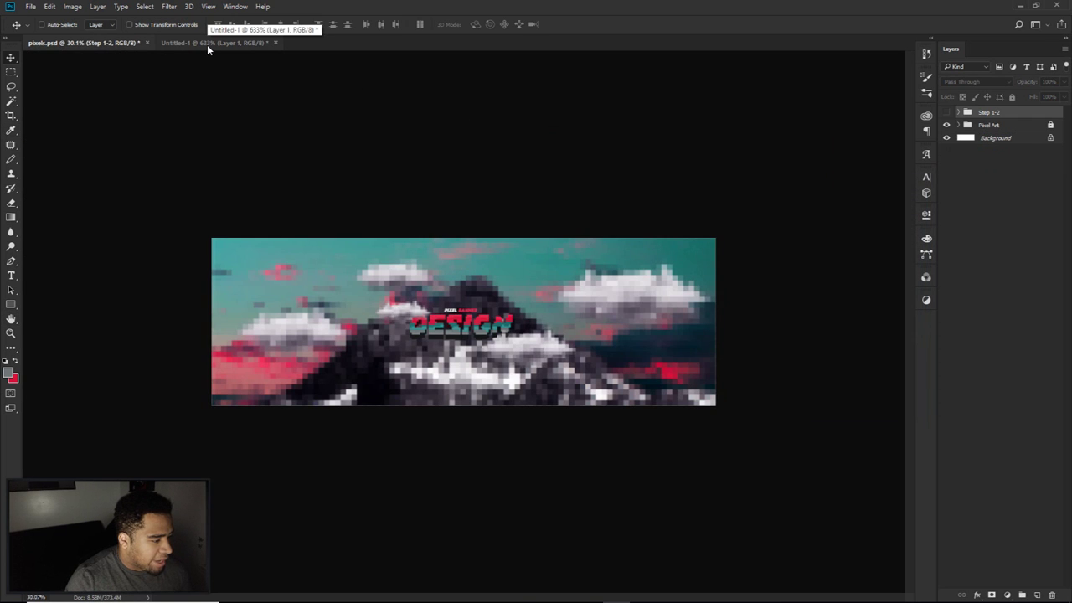
Step: Set the foreground color to dark teal (R 33, G 113, B 112), sampled from the finished DESIGN logo in pixels.psd
{"action": "left_click", "coordinate": [206, 45]}
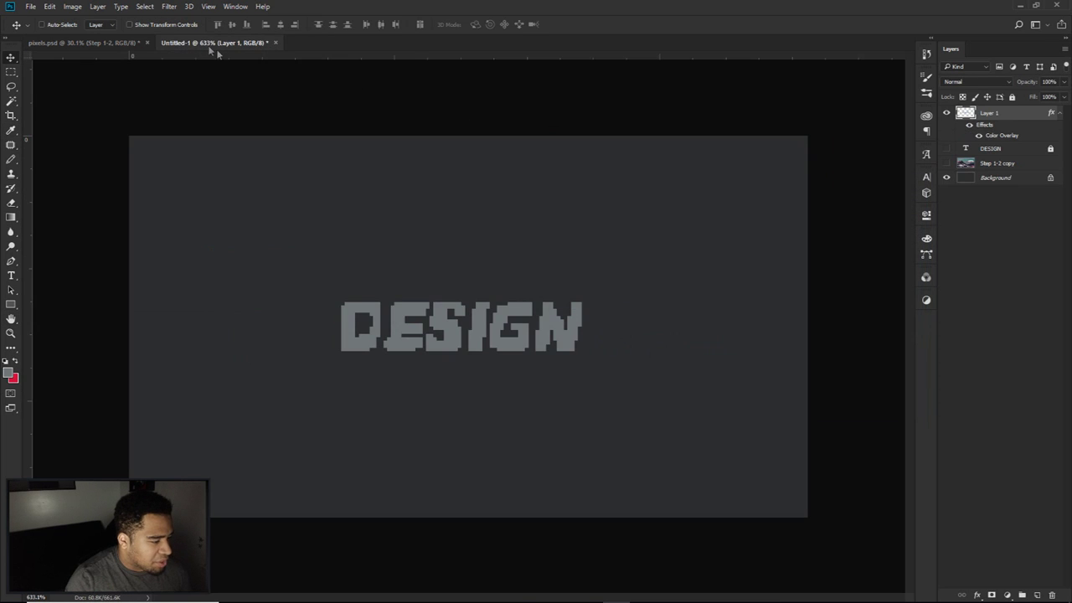
{"action": "left_click", "coordinate": [946, 164]}
{"action": "left_click", "coordinate": [83, 43]}
{"action": "key", "text": "i"}
{"action": "left_click", "coordinate": [8, 373]}
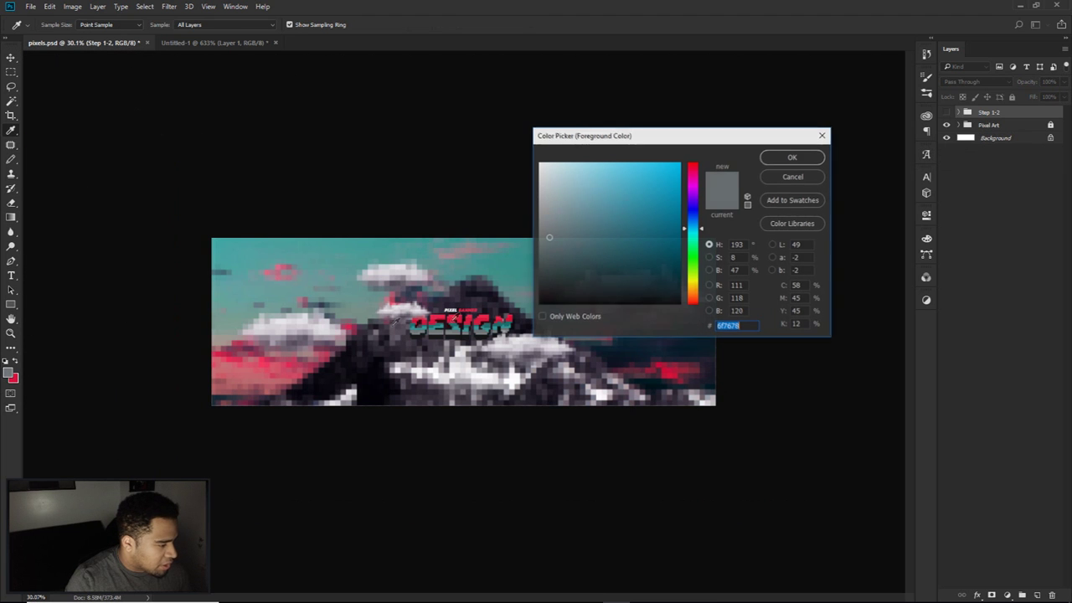
{"action": "left_click", "coordinate": [459, 323]}
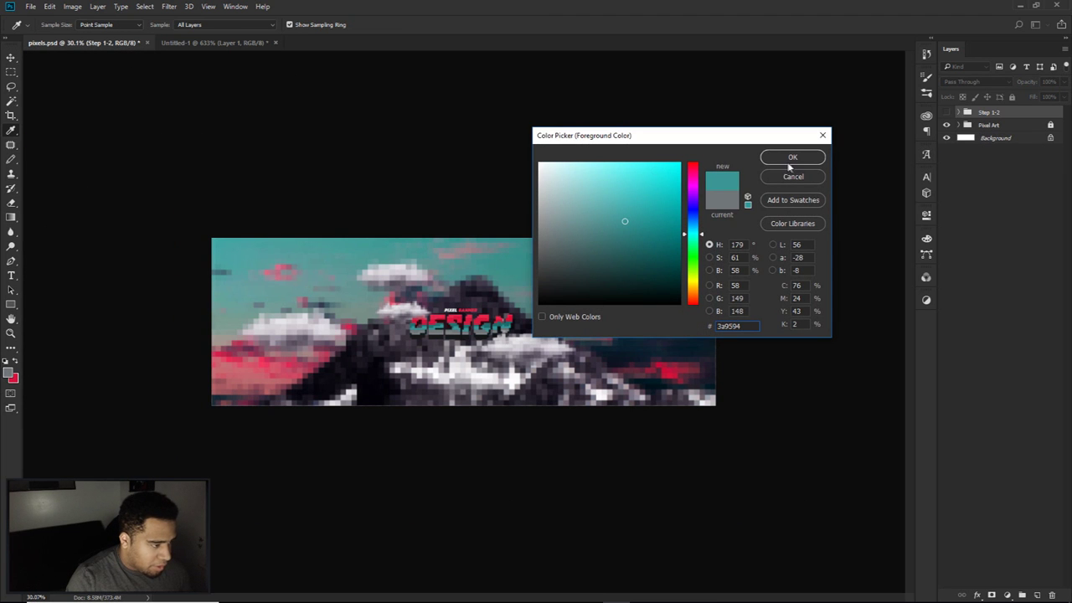
{"action": "left_click", "coordinate": [439, 323]}
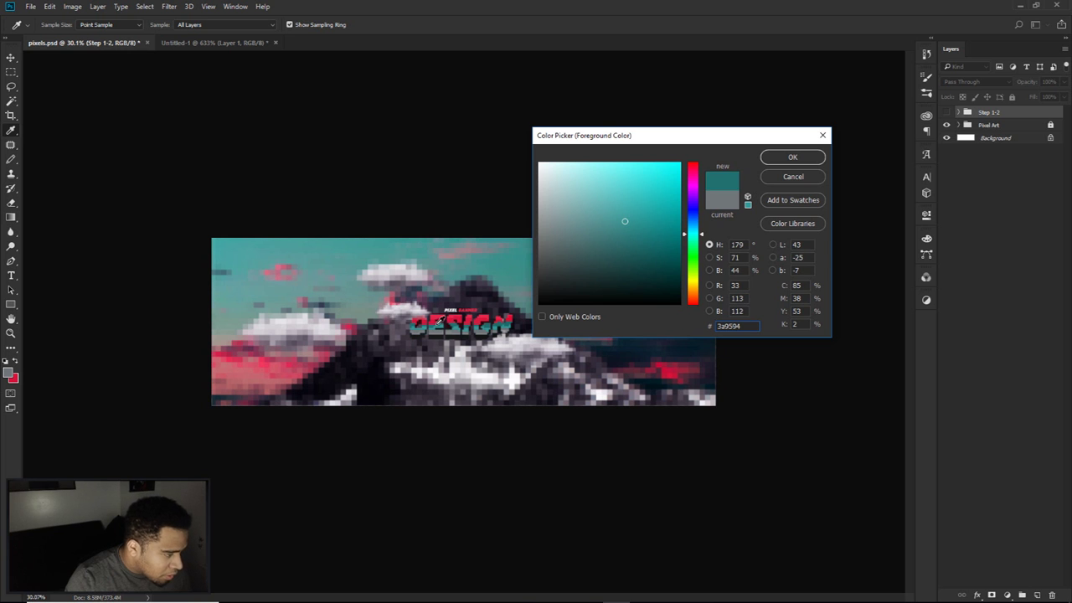
{"action": "left_click", "coordinate": [792, 156]}
Step: Return to Untitled-1 and hide the Step 1-2 copy mountain layer
{"action": "key", "text": "v"}
{"action": "left_click", "coordinate": [214, 42]}
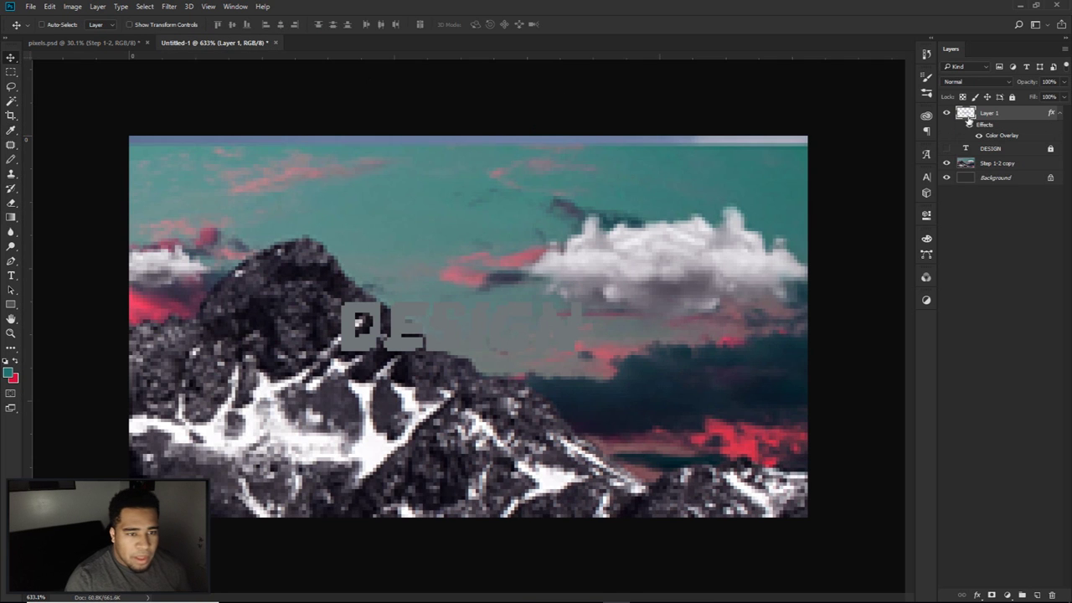
{"action": "left_click", "coordinate": [946, 163]}
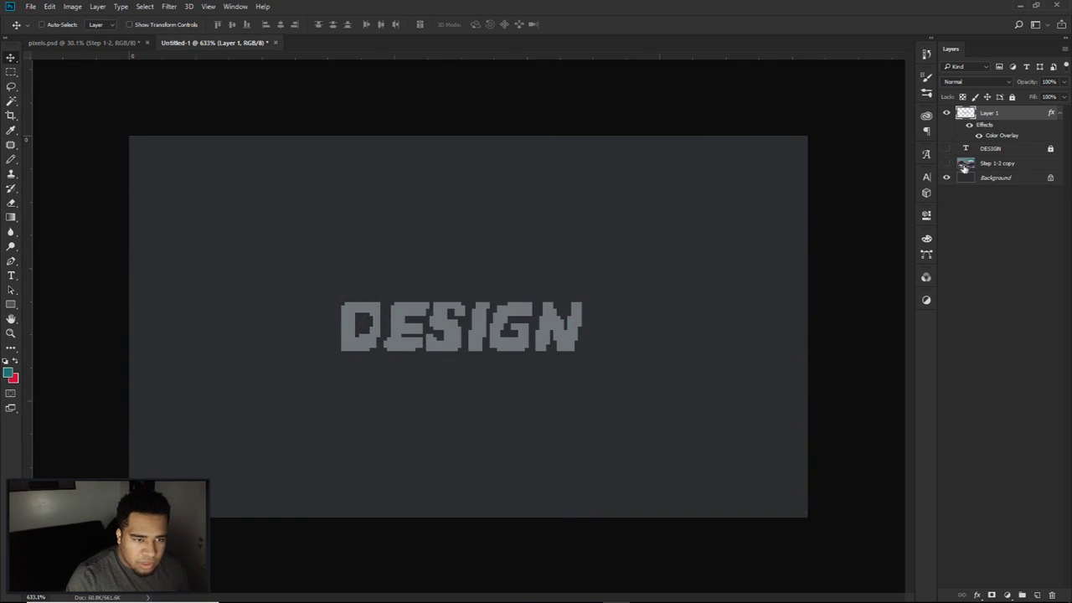
Step: Add a new layer above Layer 1, clip it to the lettering, and activate the Pencil tool
{"action": "left_click", "coordinate": [1038, 594]}
{"action": "key", "text": "b"}
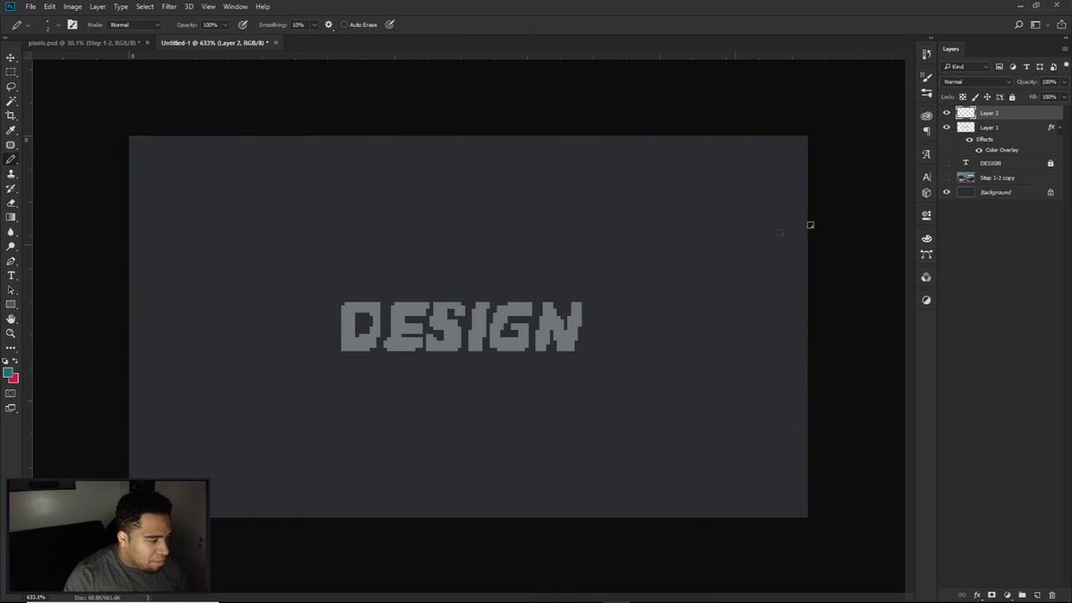
{"action": "right_click", "coordinate": [1004, 121]}
{"action": "left_click", "coordinate": [894, 295]}
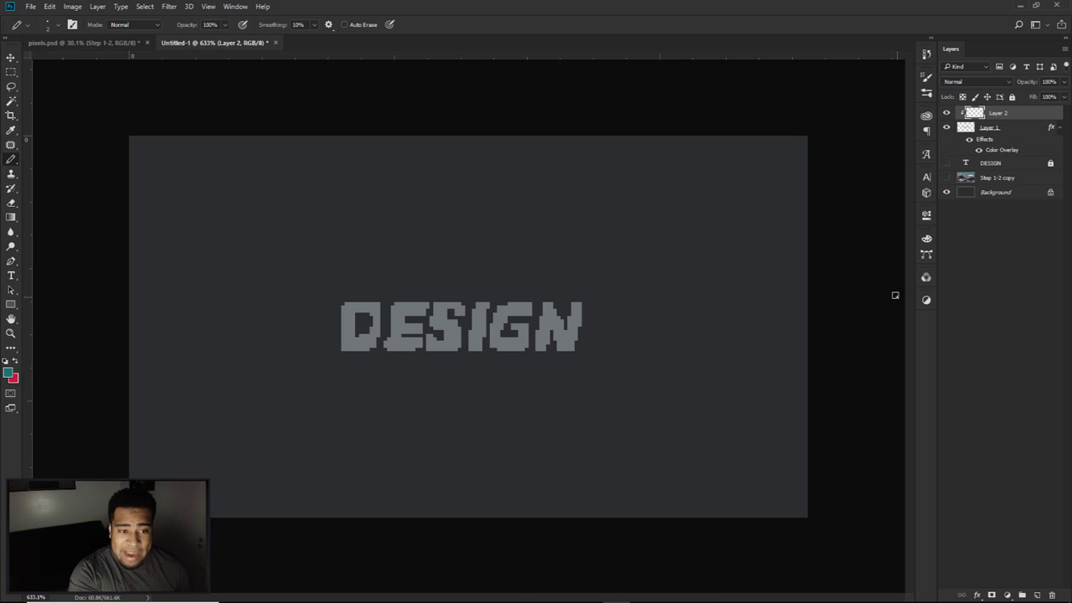
{"action": "right_click", "coordinate": [995, 132]}
{"action": "left_click", "coordinate": [429, 360]}
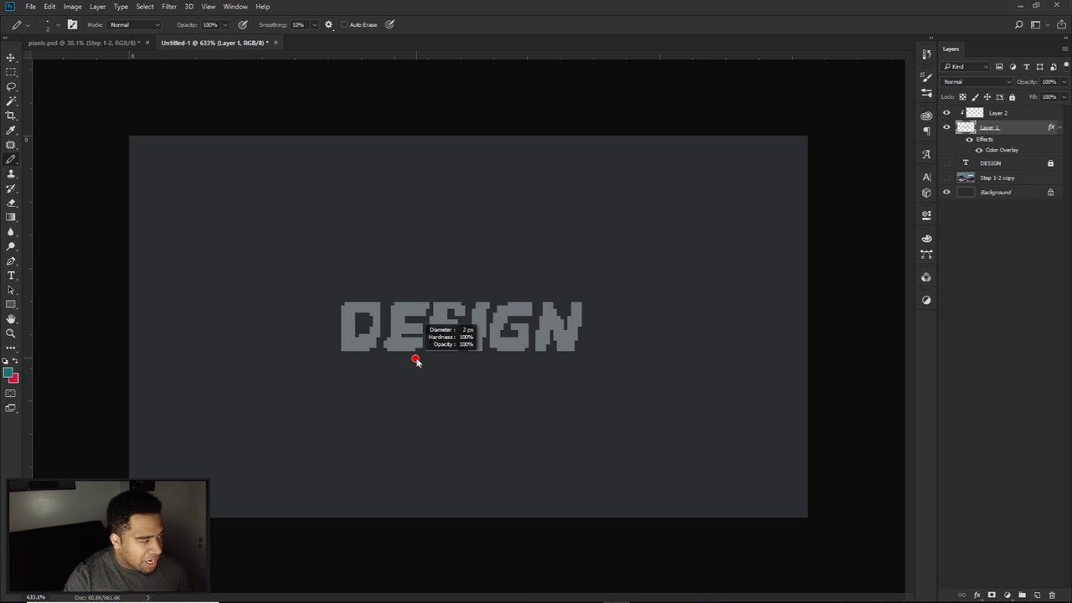
{"action": "left_click_drag", "start_coordinate": [345, 341], "coordinate": [586, 347]}
{"action": "key", "text": "ctrl+z"}
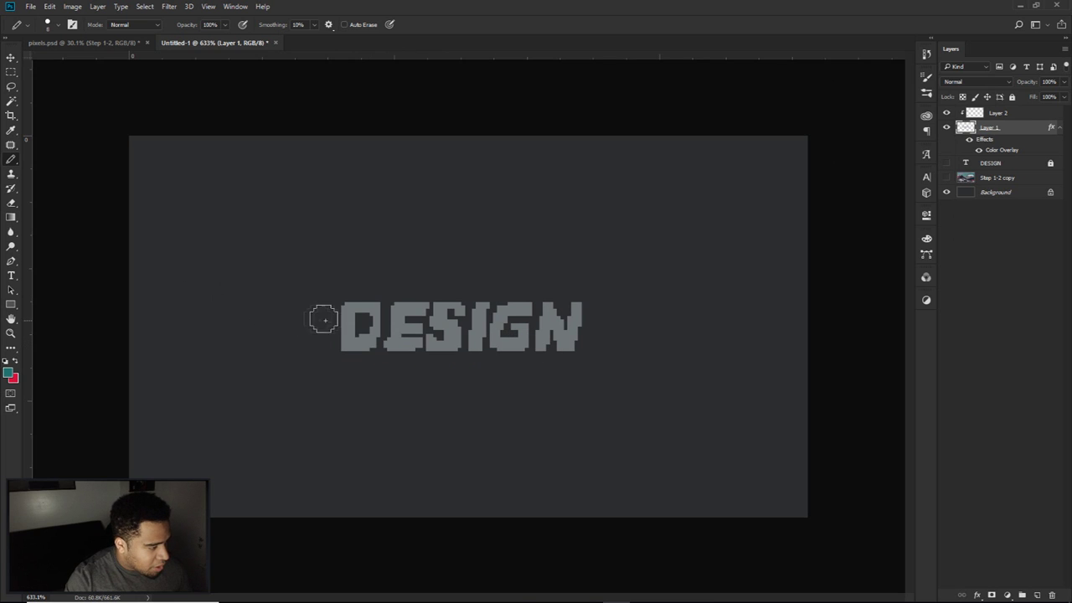
{"action": "left_click", "coordinate": [998, 118]}
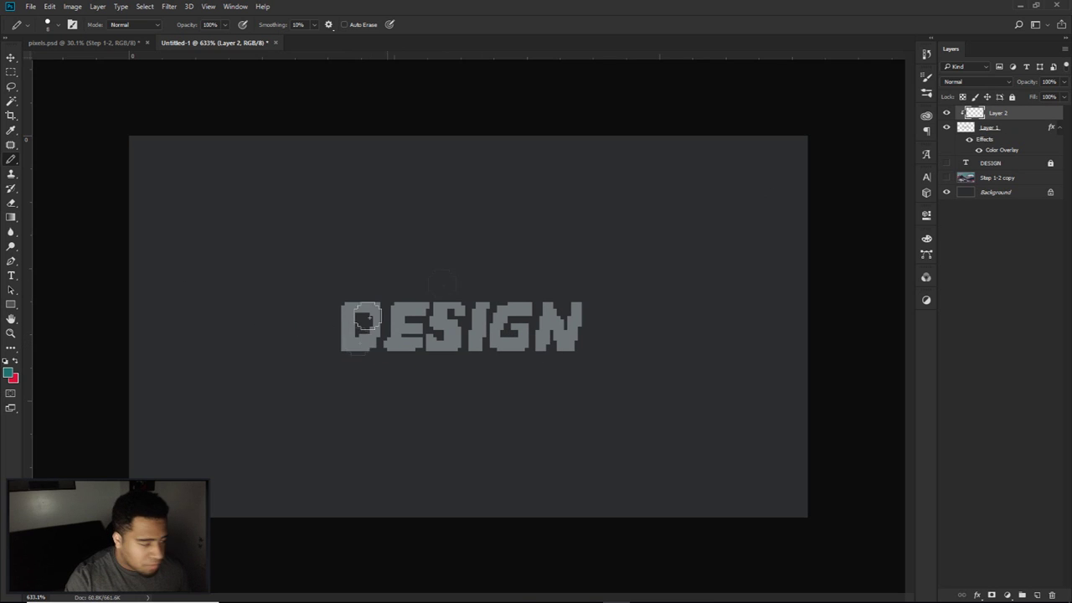
{"action": "right_click", "coordinate": [1017, 127]}
{"action": "left_click", "coordinate": [889, 254]}
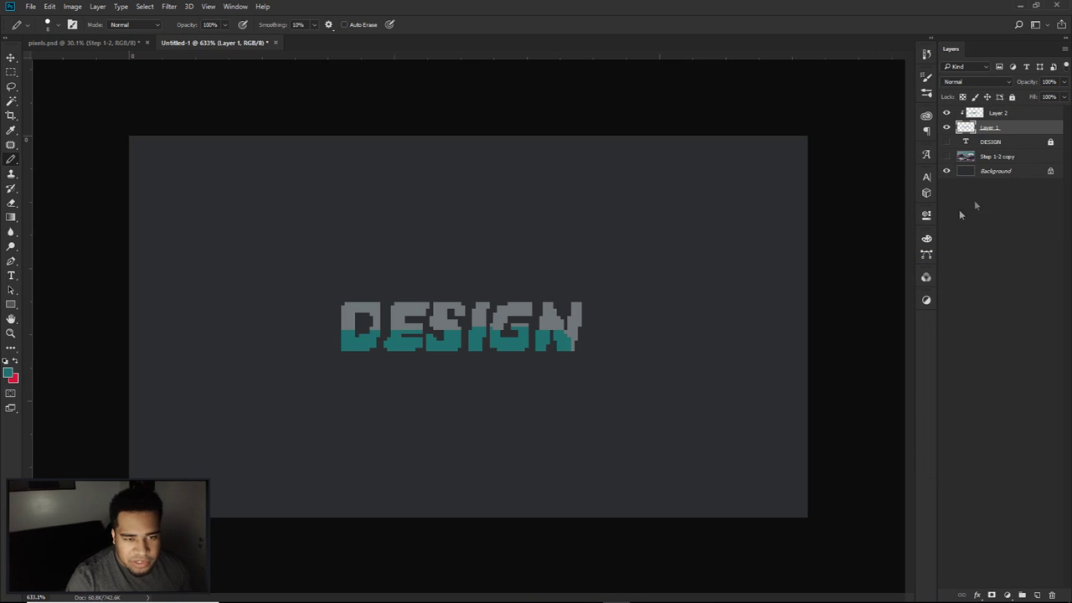
{"action": "key", "text": "ctrl+z"}
Step: Rasterize Layer 1's layer style and paint a dark teal band across the middle of the DESIGN letters on Layer 2
{"action": "right_click", "coordinate": [1006, 140]}
{"action": "left_click", "coordinate": [890, 254]}
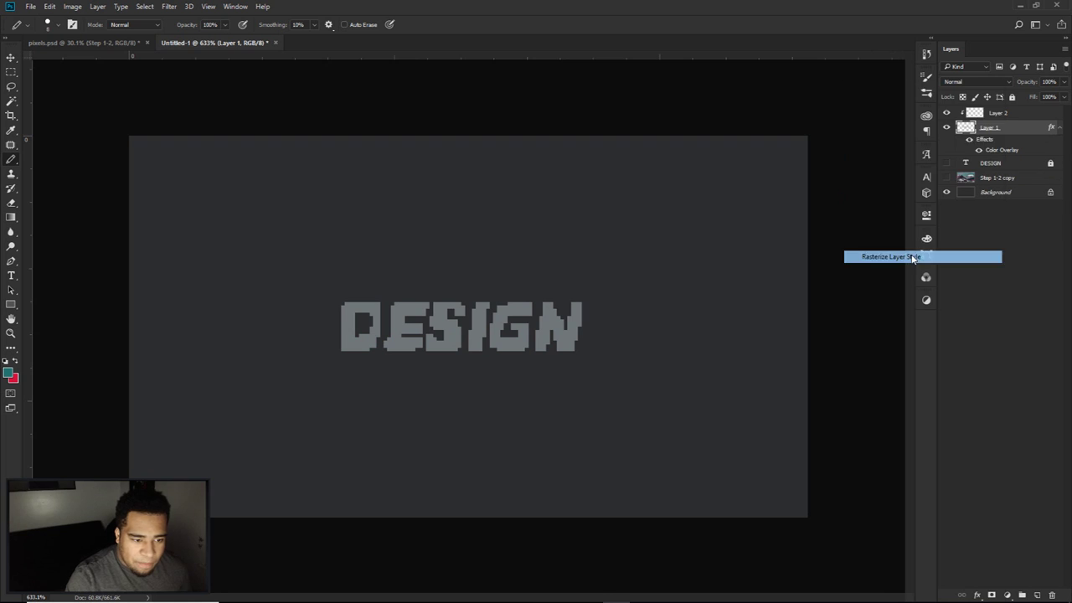
{"action": "left_click", "coordinate": [996, 113]}
{"action": "scroll", "coordinate": [452, 348], "scroll_direction": "up", "scroll_amount": 3}
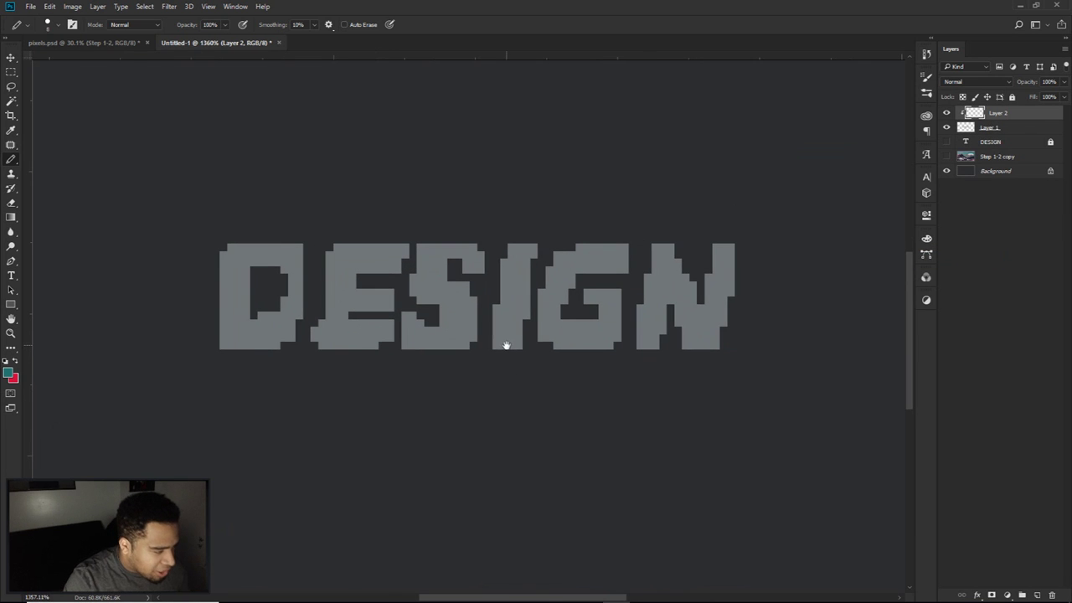
{"action": "right_click", "coordinate": [216, 305], "text": "alt"}
{"action": "mouse_move", "coordinate": [220, 299]}
{"action": "left_mouse_down"}
{"action": "mouse_move", "coordinate": [735, 300]}
{"action": "mouse_move", "coordinate": [650, 299]}
{"action": "left_mouse_up"}
{"action": "scroll", "coordinate": [657, 303], "scroll_direction": "down", "scroll_amount": 1}
Step: Swap the colors to make red the foreground and add a clipped layer above the teal layer
{"action": "left_click", "coordinate": [15, 361]}
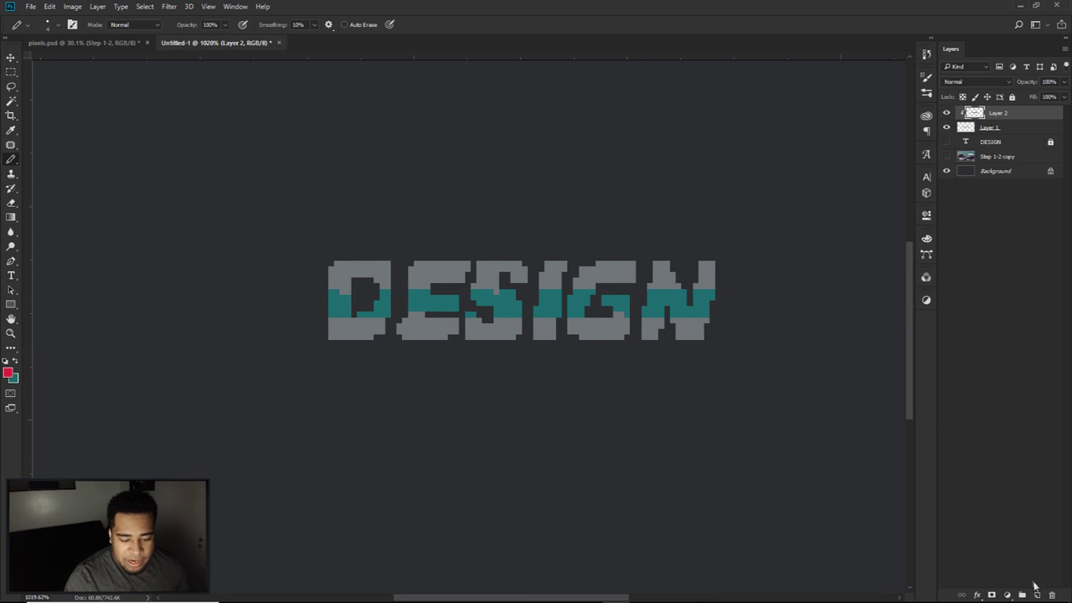
{"action": "left_click", "coordinate": [1036, 593]}
{"action": "right_click", "coordinate": [996, 113]}
{"action": "left_click", "coordinate": [904, 294]}
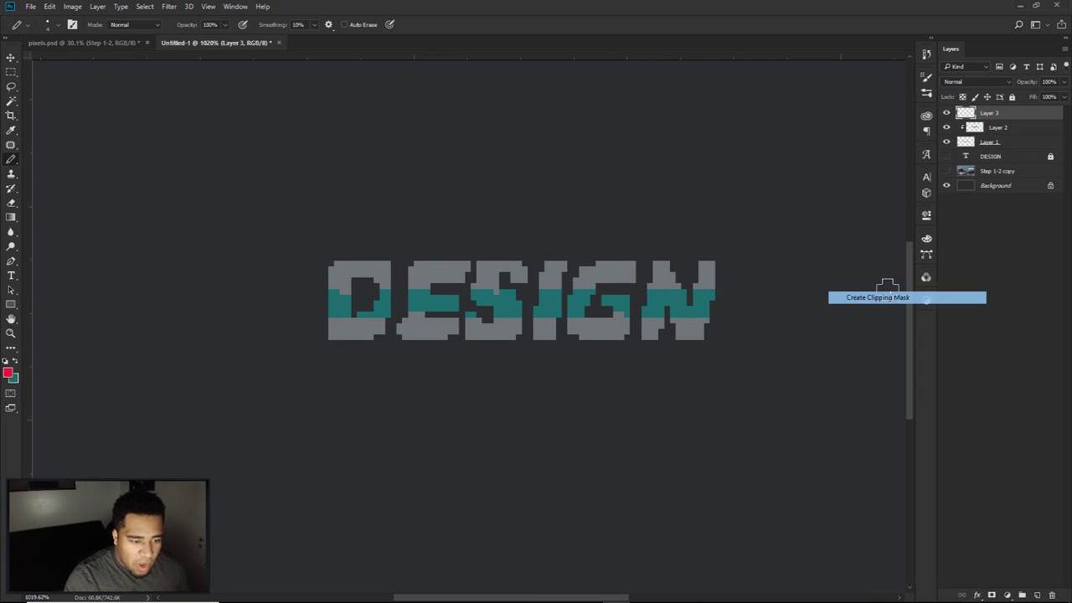
Step: Enlarge the pencil and paint the upper part of all the DESIGN letters red on Layer 3
{"action": "key", "text": "bracketright"}
{"action": "key", "text": "bracketright"}
{"action": "key", "text": "bracketright"}
{"action": "mouse_move", "coordinate": [331, 273]}
{"action": "left_mouse_down"}
{"action": "mouse_move", "coordinate": [368, 268]}
{"action": "mouse_move", "coordinate": [361, 255]}
{"action": "mouse_move", "coordinate": [645, 261]}
{"action": "mouse_move", "coordinate": [516, 266]}
{"action": "mouse_move", "coordinate": [552, 261]}
{"action": "left_mouse_up"}
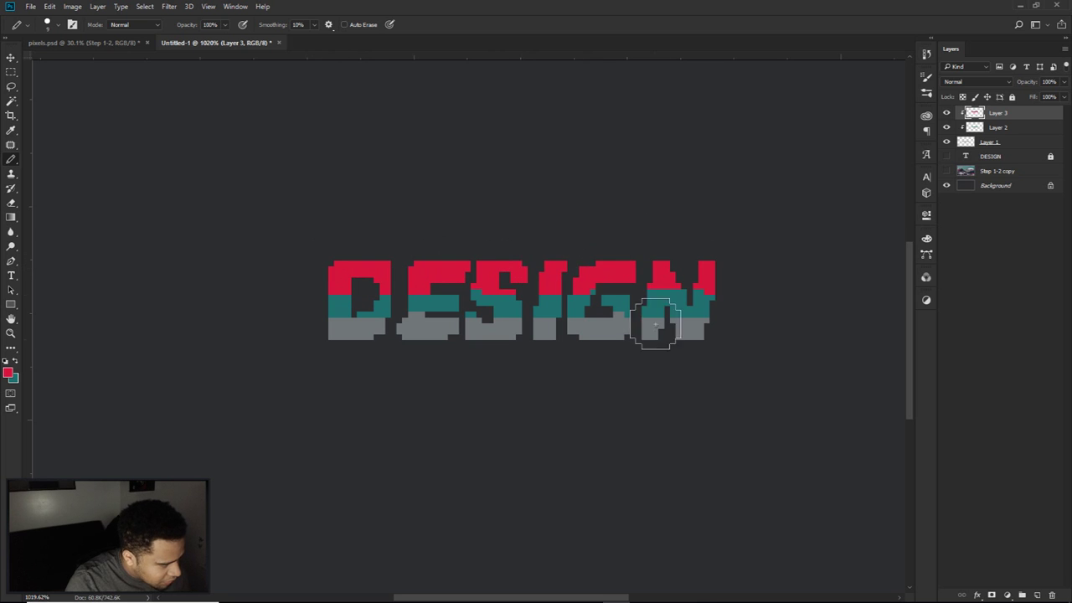
{"action": "scroll", "coordinate": [595, 293], "scroll_direction": "up", "scroll_amount": 1}
{"action": "scroll", "coordinate": [596, 297], "scroll_direction": "down", "scroll_amount": 2}
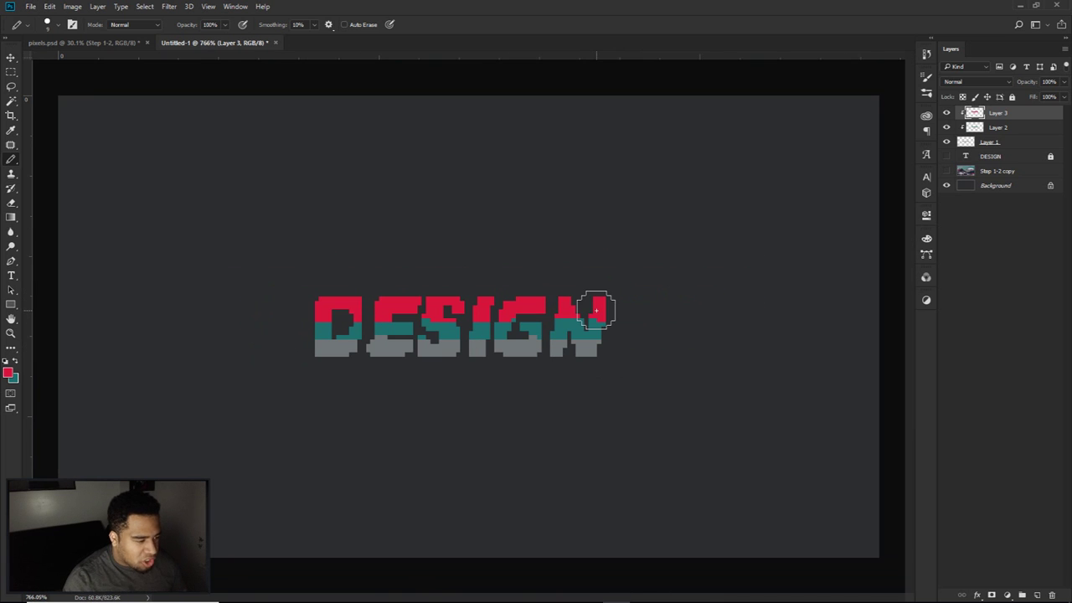
Step: Check the shading of the finished logo in pixels.psd, and add a clipped layer above the red layer in Untitled-1
{"action": "left_click", "coordinate": [130, 44]}
{"action": "key", "text": "v"}
{"action": "scroll", "coordinate": [486, 337], "scroll_direction": "up", "scroll_amount": 5}
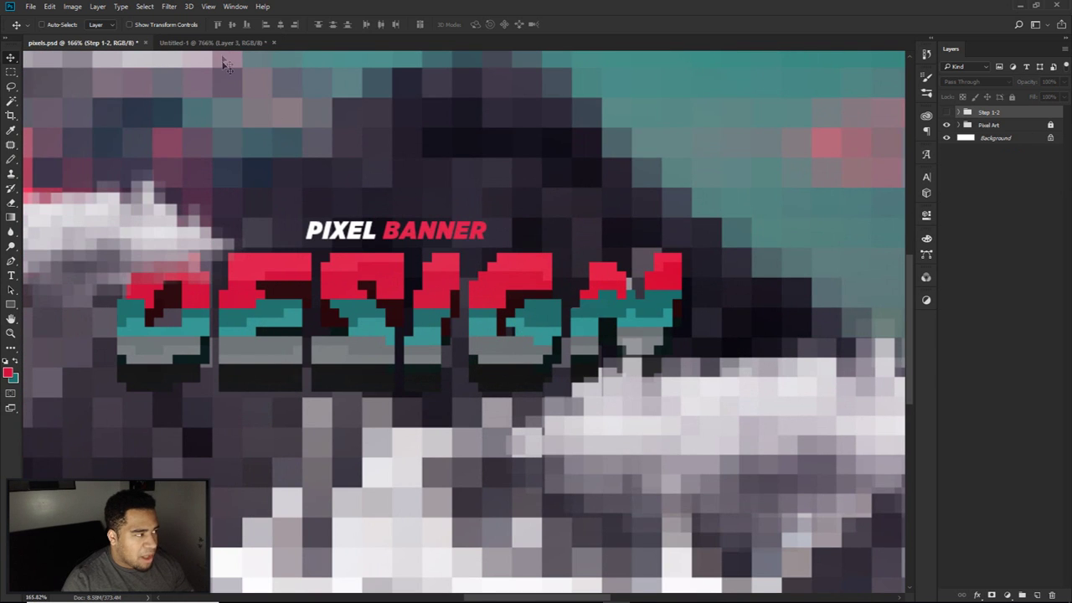
{"action": "left_click", "coordinate": [214, 42]}
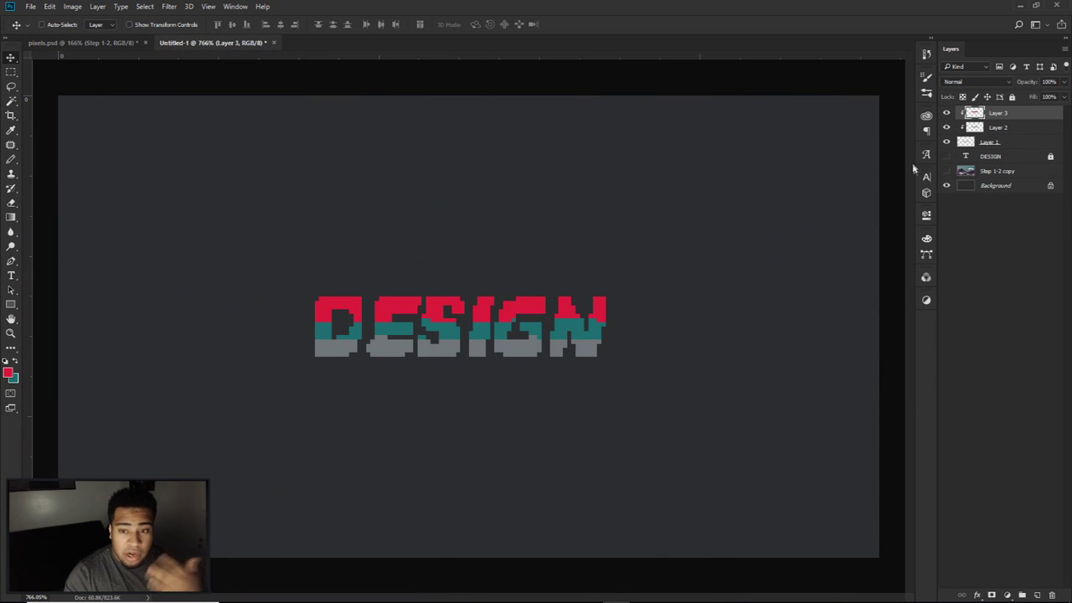
{"action": "left_click", "coordinate": [1036, 594]}
{"action": "key", "text": "b"}
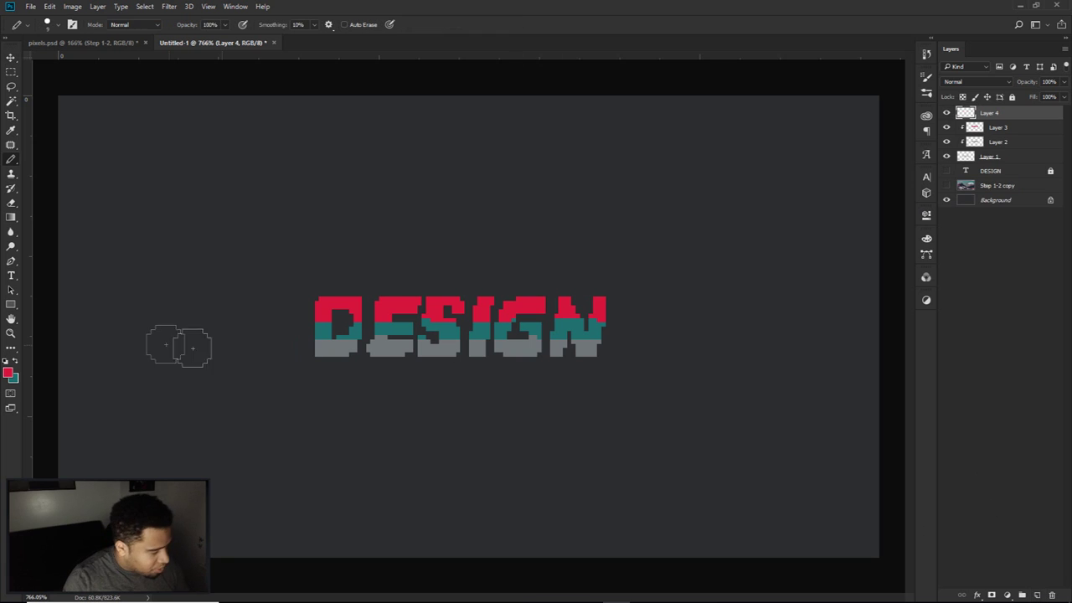
{"action": "right_click", "coordinate": [1023, 123]}
{"action": "left_click", "coordinate": [913, 297]}
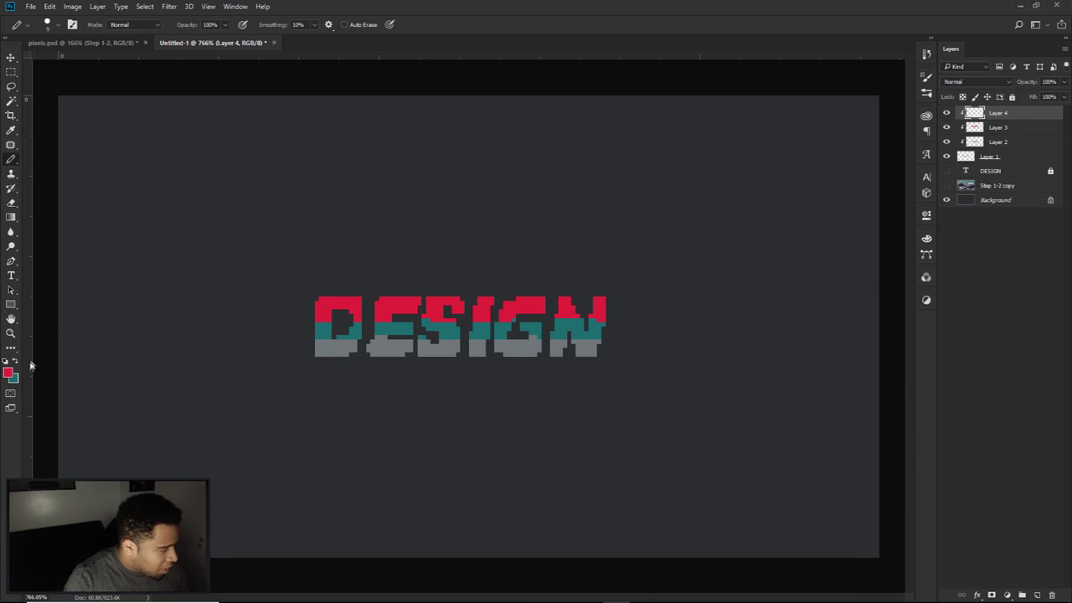
Step: Set the foreground color to a lighter shade of the teal sampled from the lettering's middle band
{"action": "scroll", "coordinate": [244, 345], "scroll_direction": "up", "scroll_amount": 5}
{"action": "left_click", "coordinate": [8, 372]}
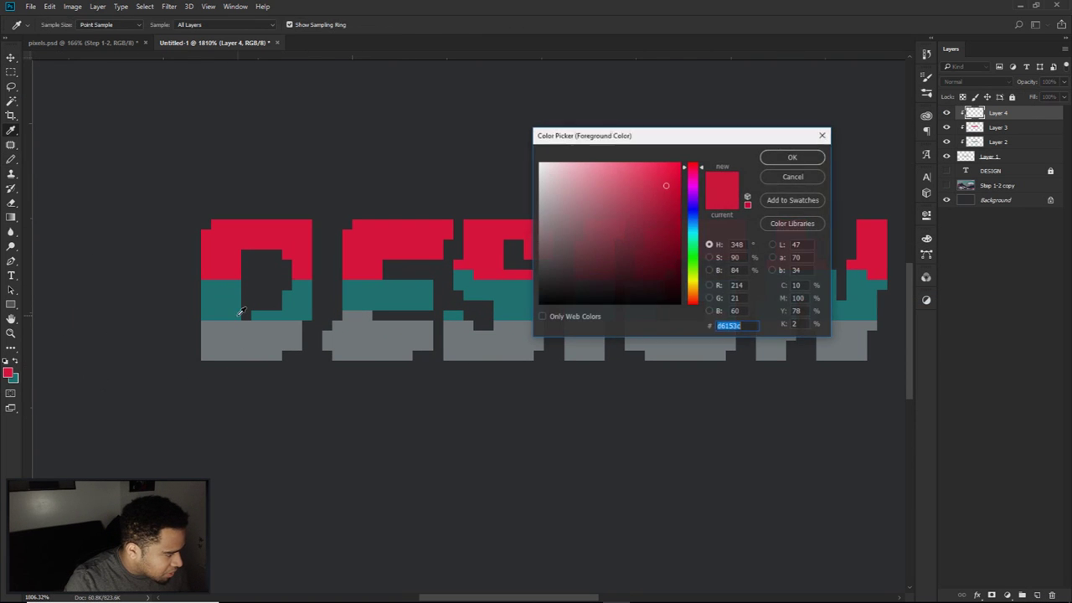
{"action": "left_click", "coordinate": [313, 288]}
{"action": "left_click_drag", "start_coordinate": [639, 238], "coordinate": [634, 216]}
{"action": "left_click", "coordinate": [793, 158]}
{"action": "key", "text": "b"}
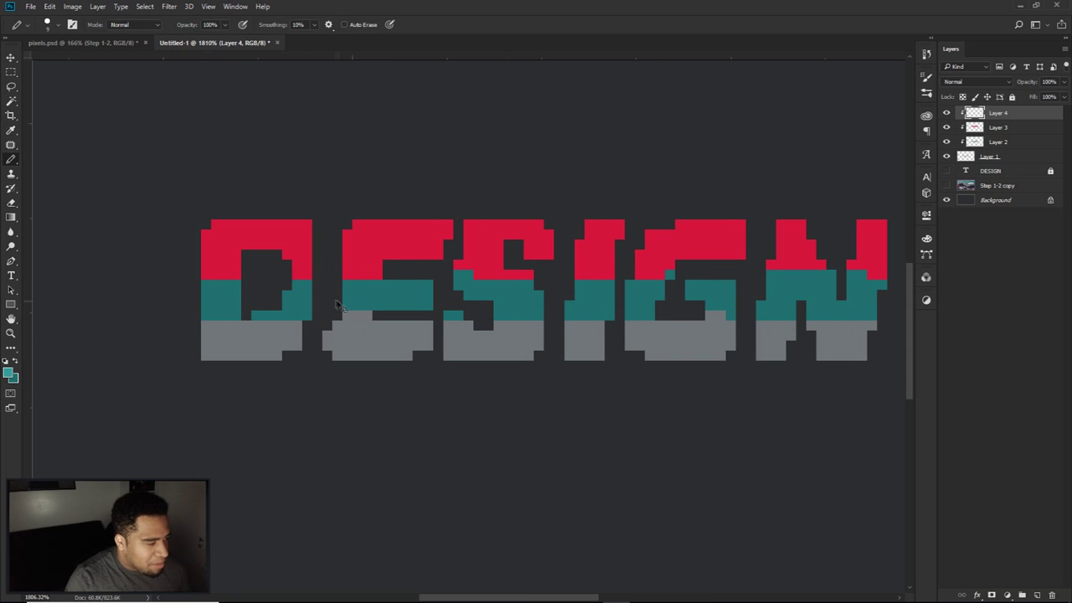
Step: Paint irregular light teal highlights along the upper edge of the teal band across all letters on Layer 4 with a 1 px pencil
{"action": "mouse_move", "coordinate": [210, 304]}
{"action": "left_mouse_down"}
{"action": "mouse_move", "coordinate": [219, 278]}
{"action": "mouse_move", "coordinate": [231, 293]}
{"action": "mouse_move", "coordinate": [407, 284]}
{"action": "mouse_move", "coordinate": [430, 295]}
{"action": "left_mouse_up"}
{"action": "right_click", "coordinate": [218, 294]}
{"action": "key", "text": "Escape"}
{"action": "key", "text": "ctrl+z"}
{"action": "mouse_move", "coordinate": [345, 287]}
{"action": "left_mouse_down"}
{"action": "mouse_move", "coordinate": [612, 288]}
{"action": "mouse_move", "coordinate": [549, 294]}
{"action": "mouse_move", "coordinate": [571, 300]}
{"action": "mouse_move", "coordinate": [561, 303]}
{"action": "mouse_move", "coordinate": [673, 276]}
{"action": "mouse_move", "coordinate": [662, 289]}
{"action": "mouse_move", "coordinate": [745, 290]}
{"action": "left_mouse_up"}
{"action": "mouse_move", "coordinate": [745, 290]}
{"action": "left_mouse_down"}
{"action": "mouse_move", "coordinate": [564, 285]}
{"action": "mouse_move", "coordinate": [612, 275]}
{"action": "mouse_move", "coordinate": [586, 272]}
{"action": "mouse_move", "coordinate": [633, 280]}
{"action": "mouse_move", "coordinate": [658, 270]}
{"action": "mouse_move", "coordinate": [712, 293]}
{"action": "left_mouse_up"}
{"action": "left_click_drag", "start_coordinate": [616, 285], "coordinate": [766, 285]}
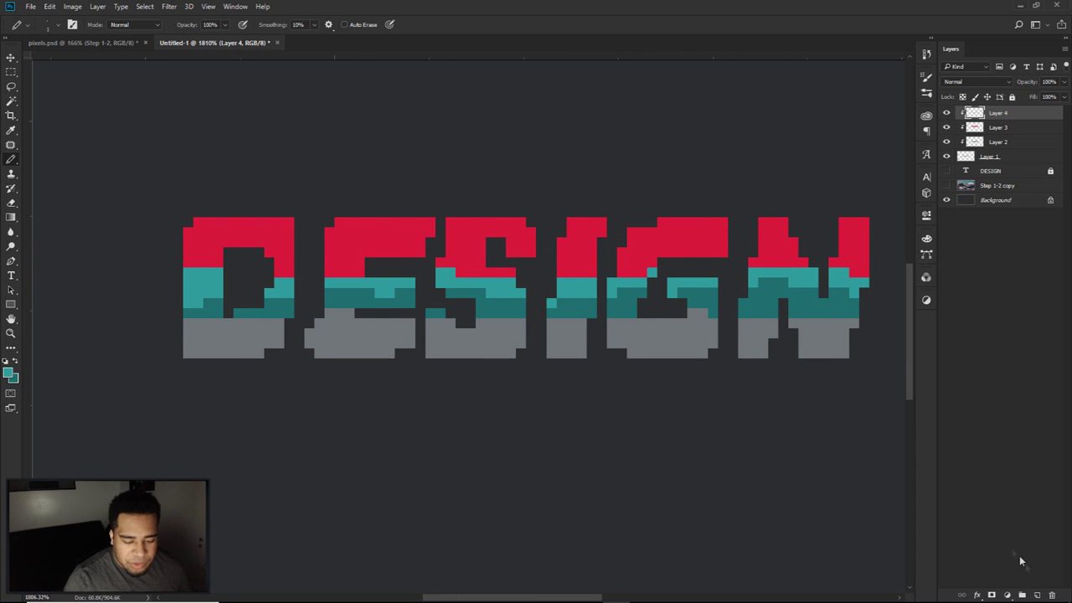
Step: Add a clipped layer above Layer 4 and set the foreground color to df3b5c, a lighter shade of the lettering's red
{"action": "left_click", "coordinate": [1037, 595]}
{"action": "right_click", "coordinate": [983, 136]}
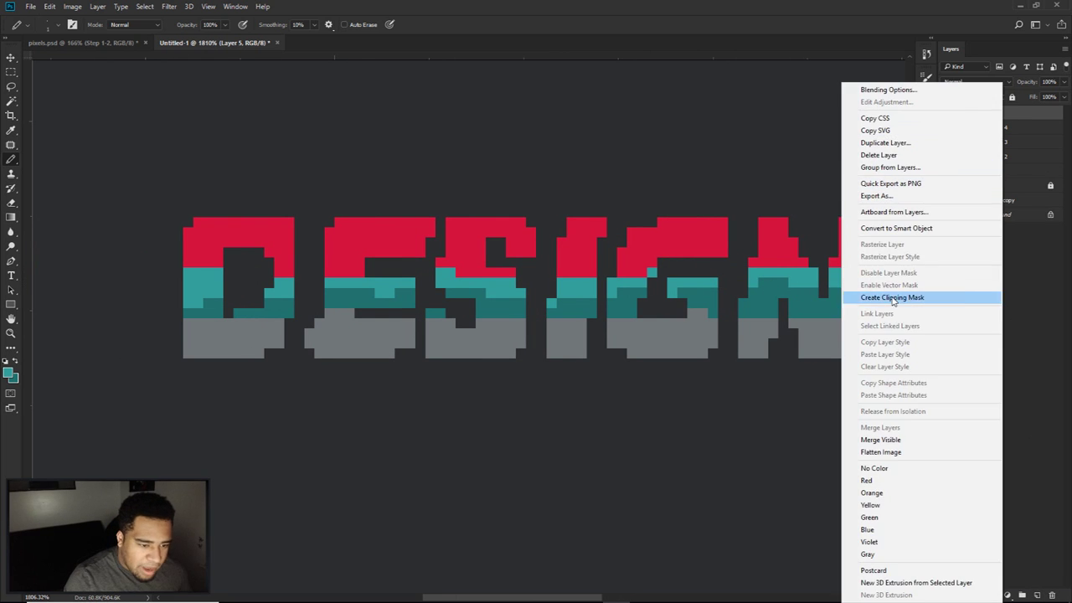
{"action": "left_click", "coordinate": [892, 297]}
{"action": "left_click", "coordinate": [9, 374]}
{"action": "left_click", "coordinate": [241, 235]}
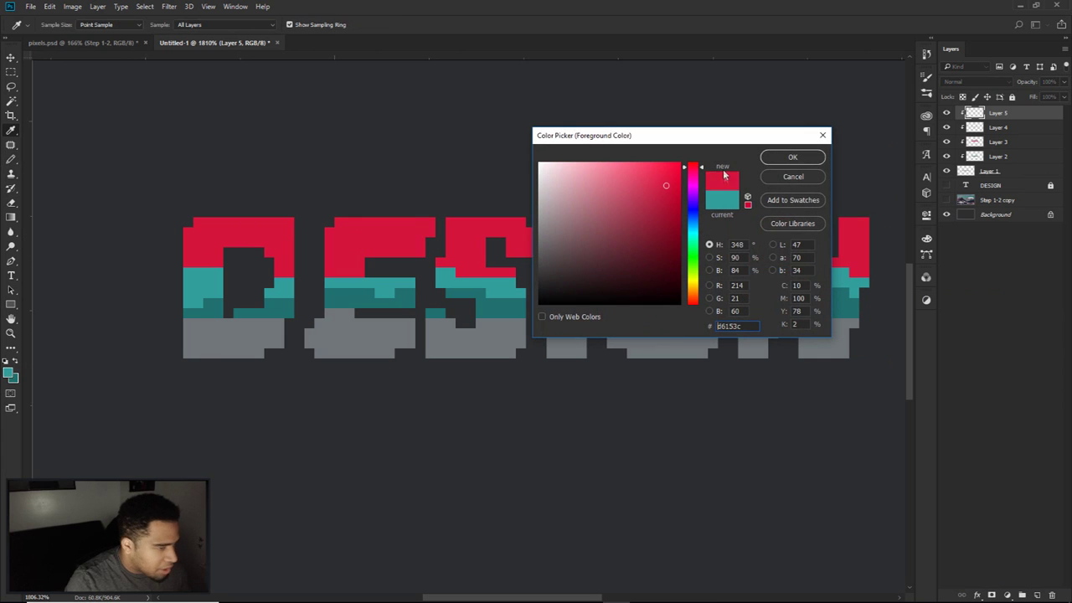
{"action": "left_click_drag", "start_coordinate": [667, 179], "coordinate": [643, 179]}
{"action": "left_click", "coordinate": [792, 157]}
Step: Paint light red highlights along the top edge of the DESIGN letters on Layer 5 with a 2 px pencil
{"action": "key", "text": "b"}
{"action": "mouse_move", "coordinate": [179, 222]}
{"action": "left_mouse_down"}
{"action": "mouse_move", "coordinate": [576, 222]}
{"action": "mouse_move", "coordinate": [612, 236]}
{"action": "mouse_move", "coordinate": [676, 226]}
{"action": "mouse_move", "coordinate": [579, 239]}
{"action": "mouse_move", "coordinate": [564, 234]}
{"action": "mouse_move", "coordinate": [861, 236]}
{"action": "left_mouse_up"}
{"action": "scroll", "coordinate": [645, 264], "scroll_direction": "down", "scroll_amount": 4}
{"action": "scroll", "coordinate": [634, 268], "scroll_direction": "up", "scroll_amount": 4}
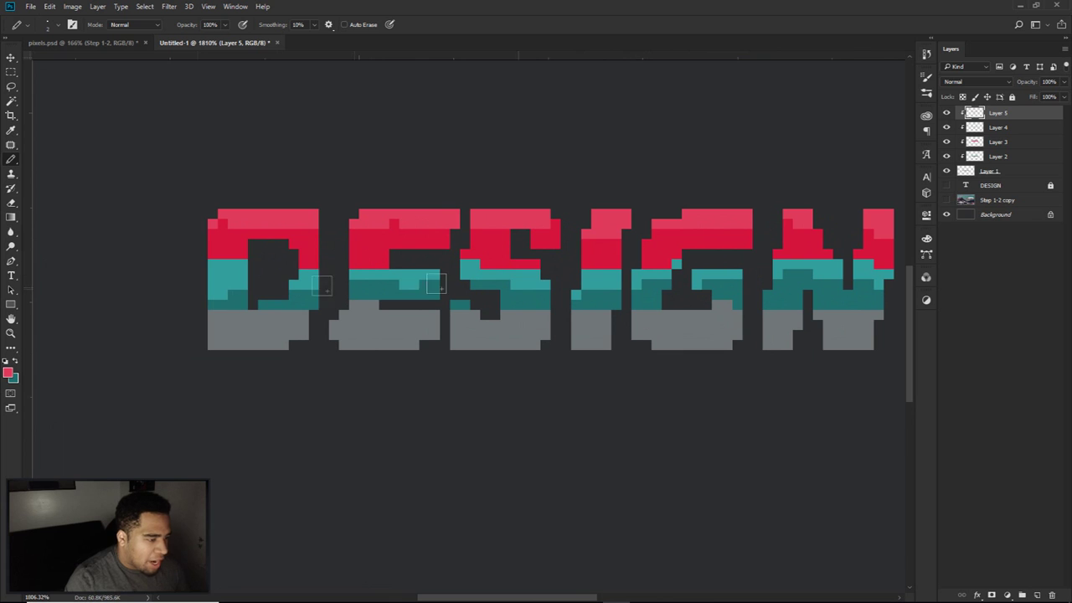
Step: Set the foreground color to darker grey 656e70, based on the lettering's grey, and add a clipped layer above Layer 5
{"action": "left_click", "coordinate": [8, 373]}
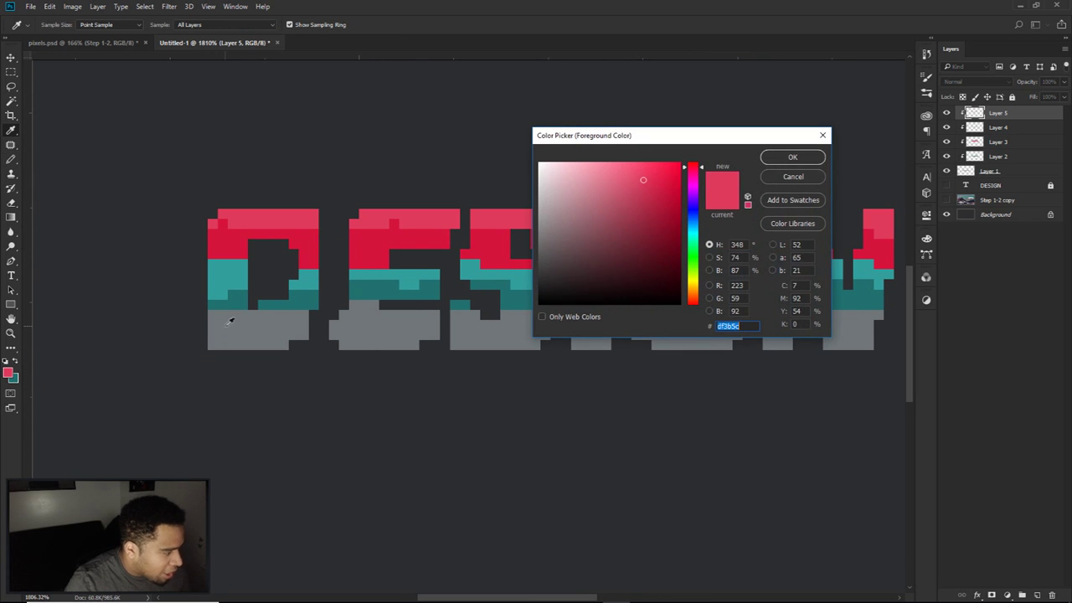
{"action": "left_click", "coordinate": [251, 318]}
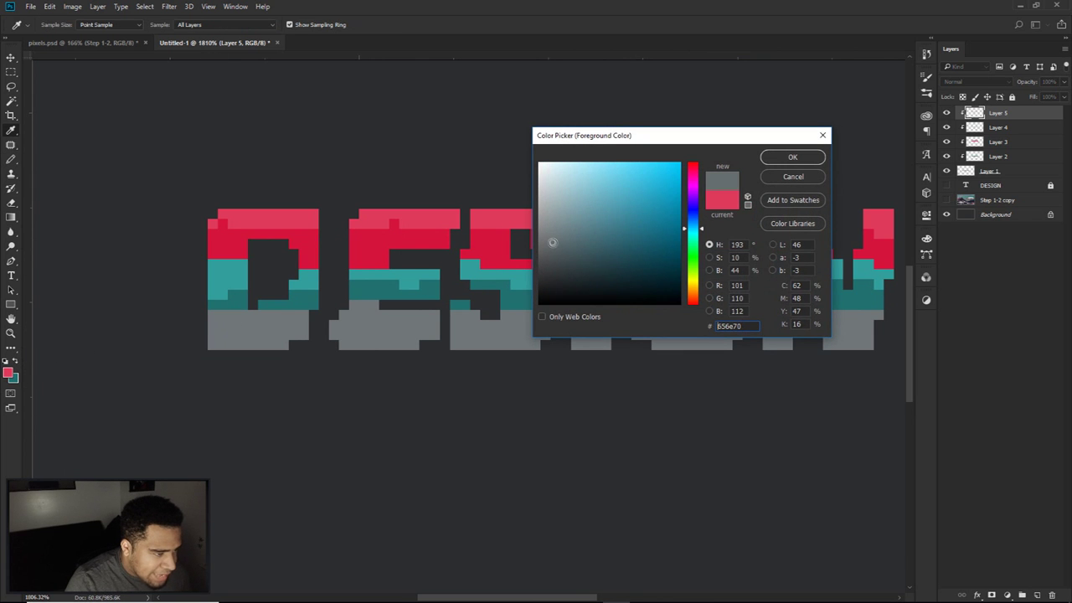
{"action": "left_click", "coordinate": [792, 157]}
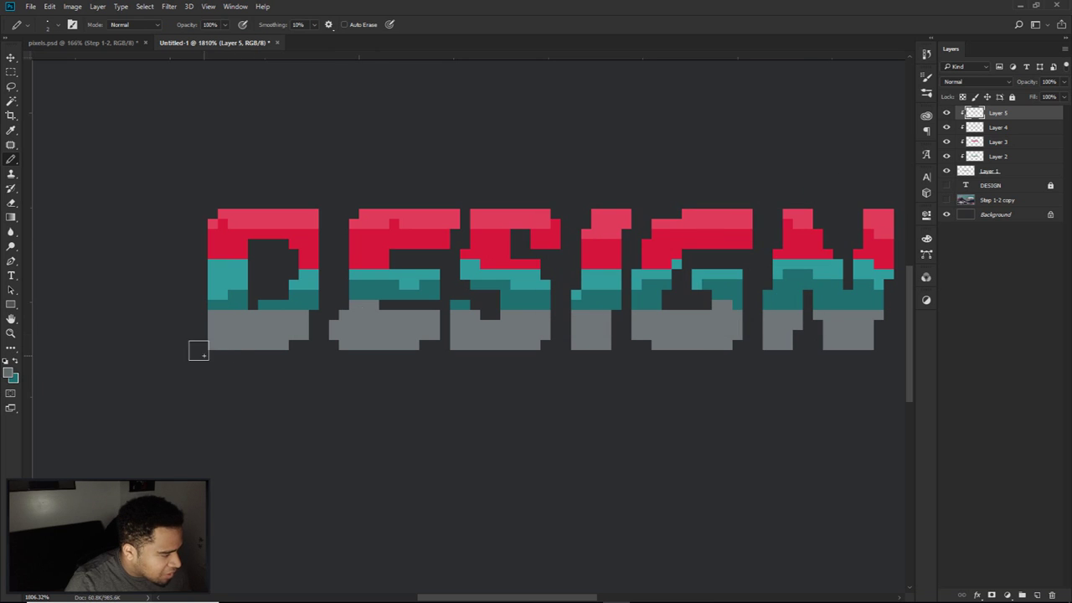
{"action": "left_click", "coordinate": [1038, 595]}
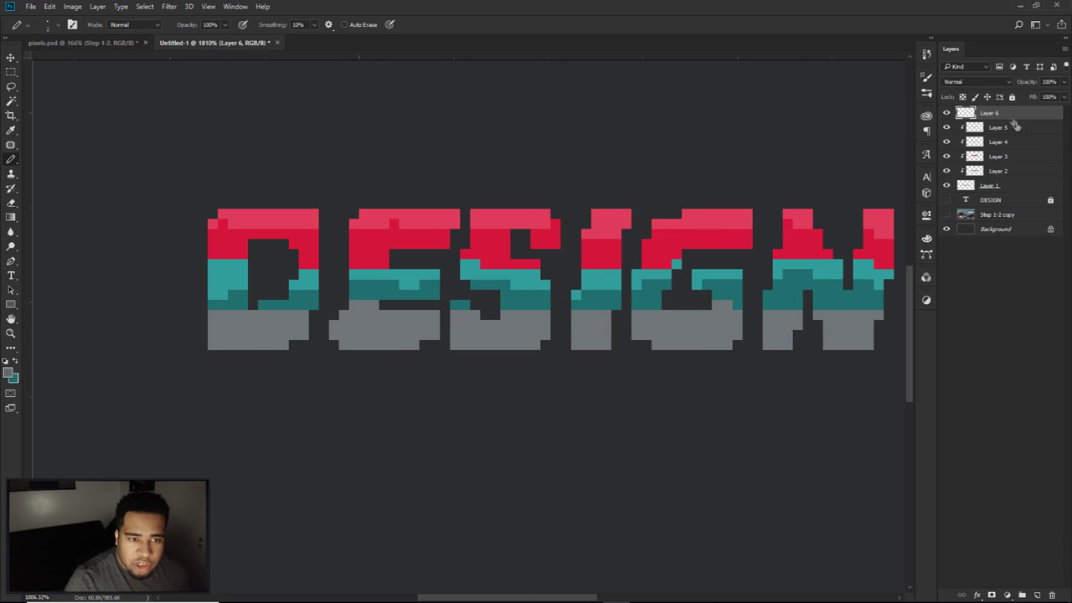
{"action": "right_click", "coordinate": [1013, 117]}
{"action": "left_click", "coordinate": [925, 298]}
Step: Paint darker grey shading along the bottom edge of the DESIGN letters on Layer 6
{"action": "mouse_move", "coordinate": [216, 346]}
{"action": "left_mouse_down"}
{"action": "mouse_move", "coordinate": [304, 349]}
{"action": "mouse_move", "coordinate": [181, 345]}
{"action": "mouse_move", "coordinate": [475, 354]}
{"action": "mouse_move", "coordinate": [741, 336]}
{"action": "mouse_move", "coordinate": [880, 340]}
{"action": "left_mouse_up"}
{"action": "scroll", "coordinate": [784, 295], "scroll_direction": "down", "scroll_amount": 3}
{"action": "scroll", "coordinate": [784, 295], "scroll_direction": "down", "scroll_amount": 2}
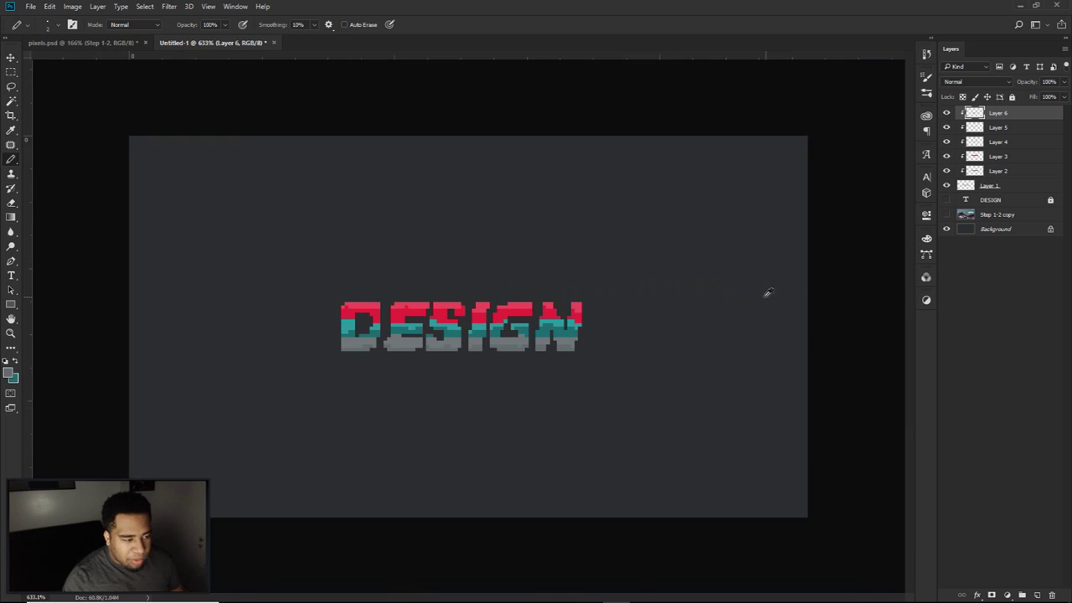
{"action": "scroll", "coordinate": [765, 292], "scroll_direction": "up", "scroll_amount": 1}
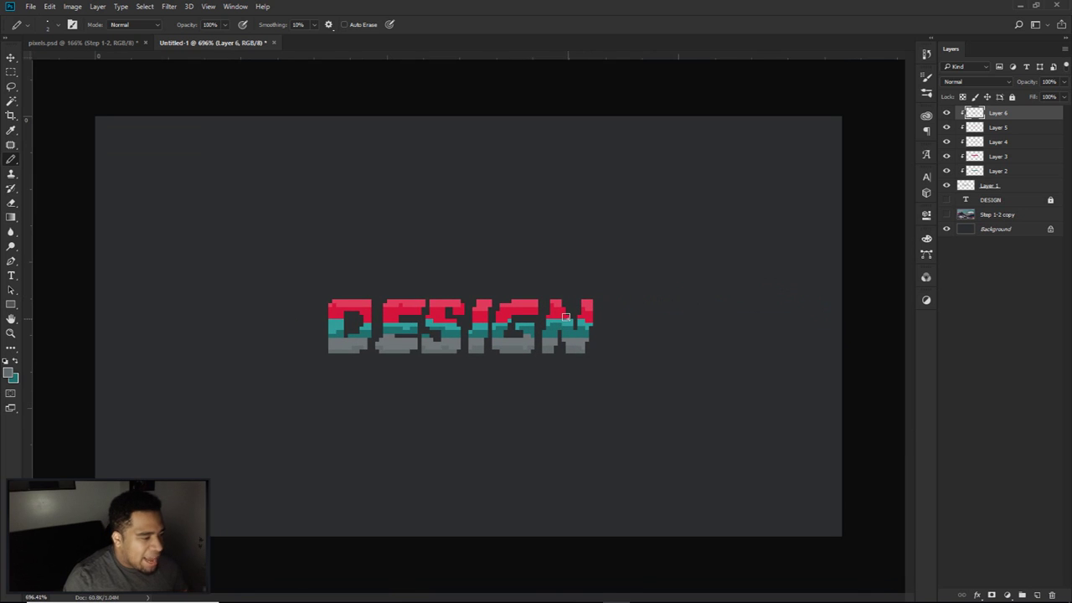
Step: Select Layers 1 through 6 together and move the lettering slightly right and up toward the canvas center
{"action": "left_click", "coordinate": [998, 170], "text": "shift"}
{"action": "key", "text": "v"}
{"action": "left_click_drag", "start_coordinate": [511, 339], "coordinate": [531, 337]}
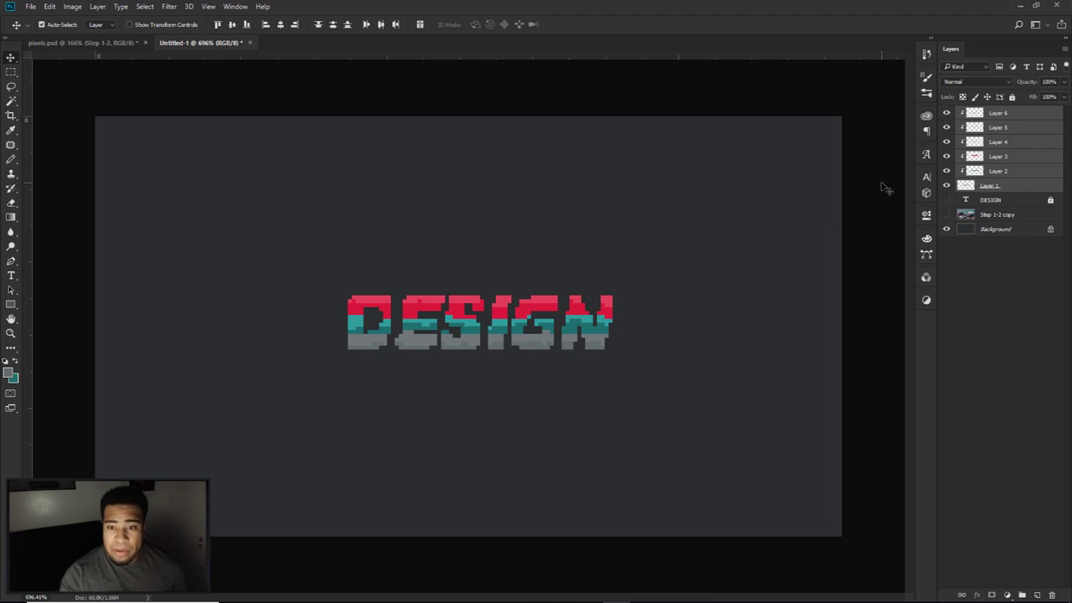
Step: Group the six lettering layers and place a merged duplicate of that group directly beneath it
{"action": "key", "text": "ctrl+g"}
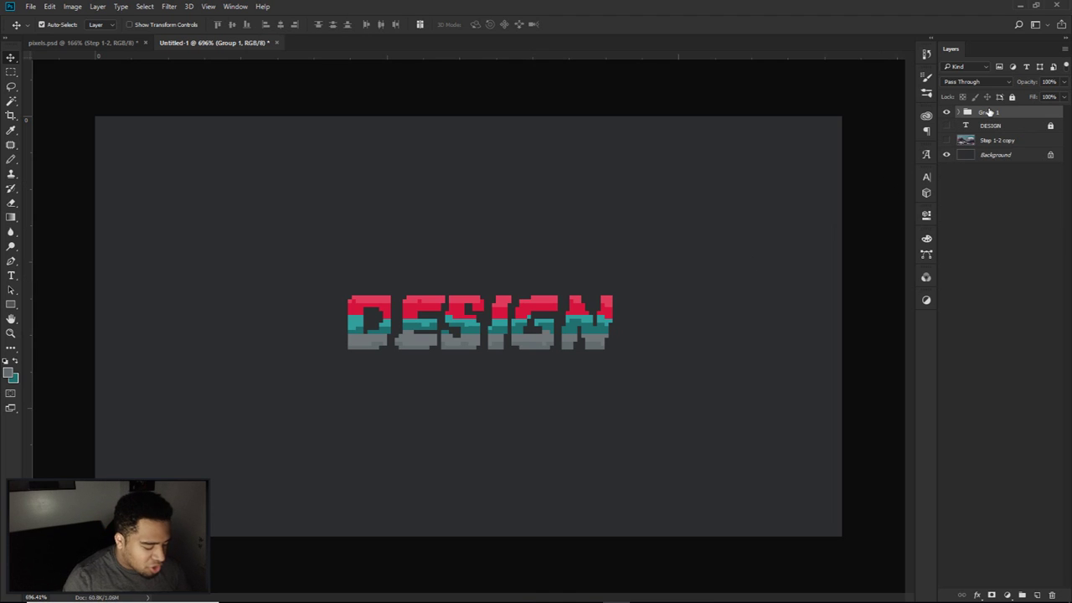
{"action": "key", "text": "ctrl+j"}
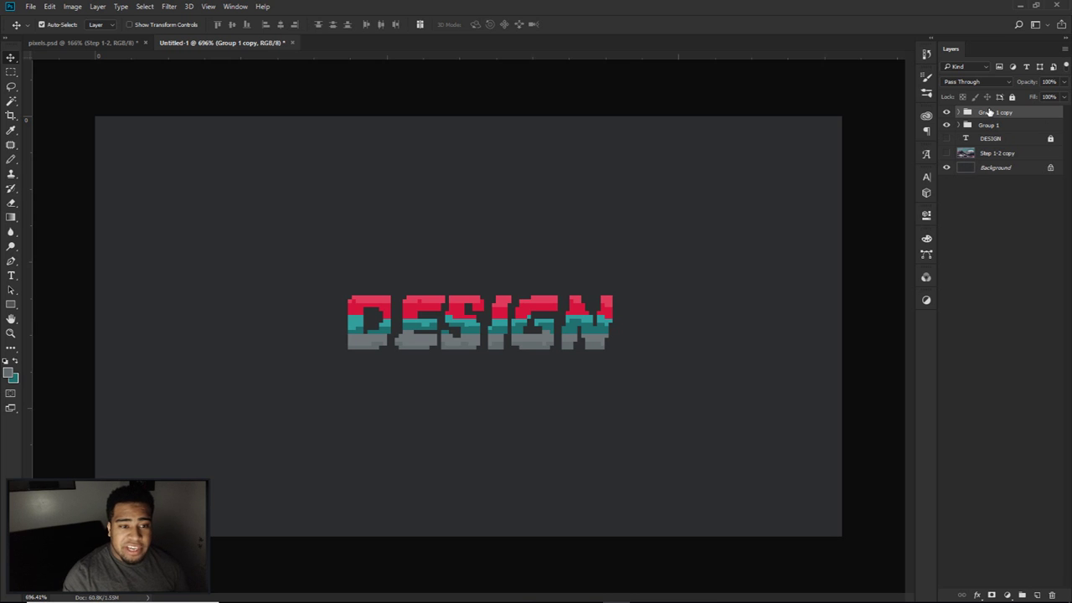
{"action": "right_click", "coordinate": [982, 114]}
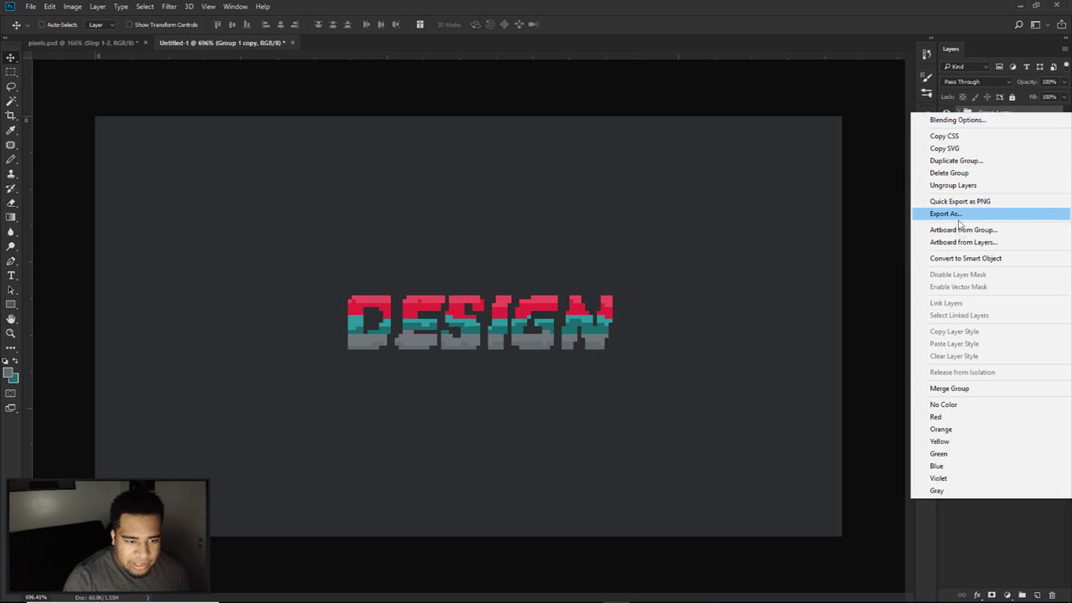
{"action": "left_click", "coordinate": [945, 390]}
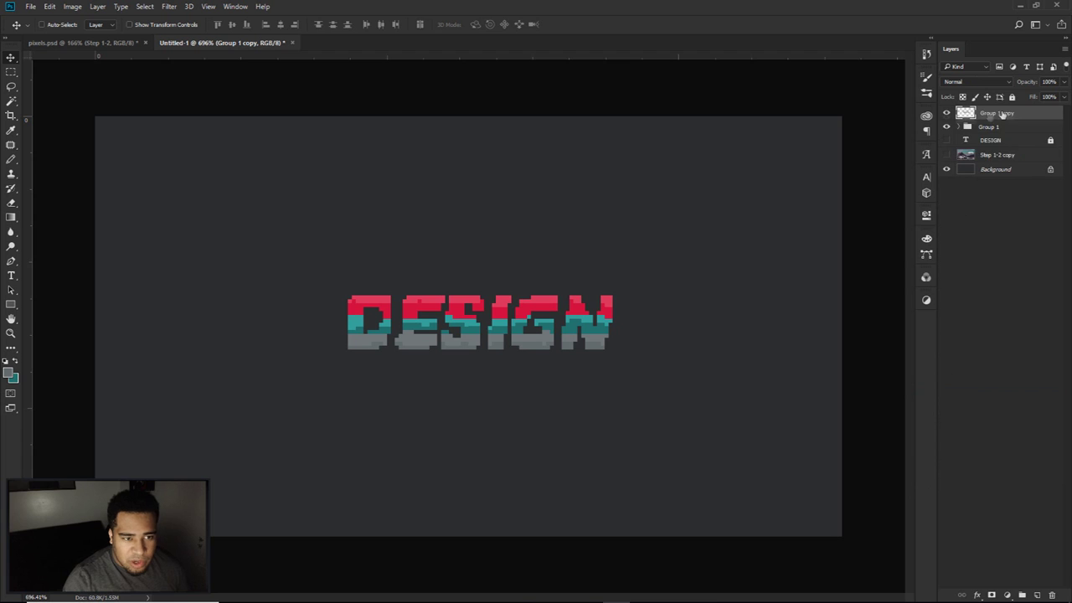
{"action": "left_click_drag", "start_coordinate": [1003, 134], "coordinate": [1005, 136]}
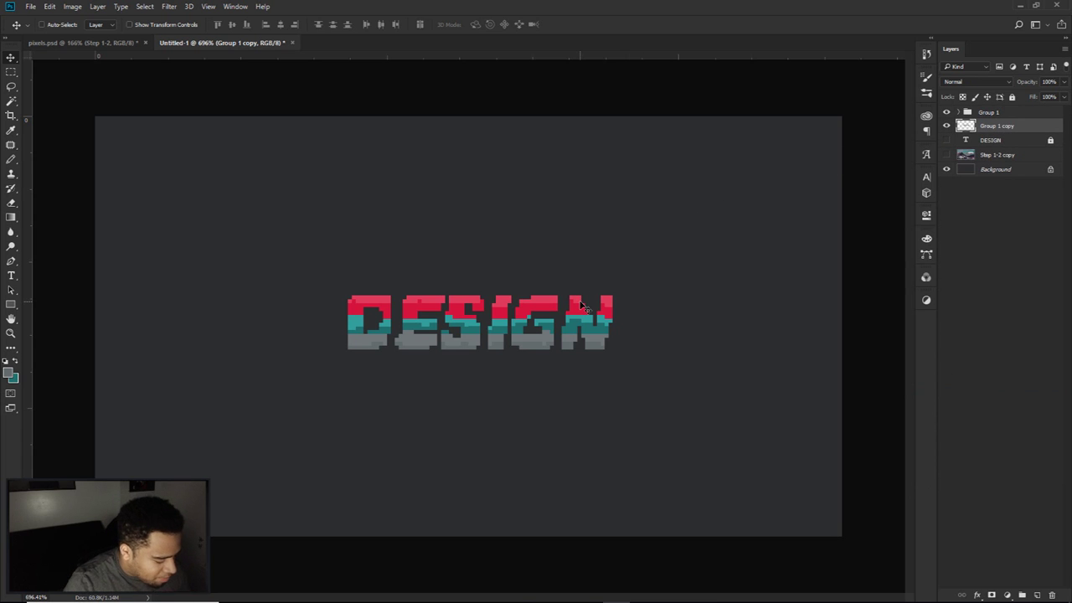
Step: Offset the merged lettering copy about 2 px downward so it shows below the DESIGN letters
{"action": "left_click_drag", "start_coordinate": [583, 306], "coordinate": [586, 309]}
{"action": "key", "text": "Down"}
{"action": "key", "text": "Up"}
{"action": "key", "text": "Down"}
Step: Darken the merged lettering copy into a shadow using Hue/Saturation with Lightness at -81
{"action": "key", "text": "ctrl"}
{"action": "key", "text": "ctrl+u"}
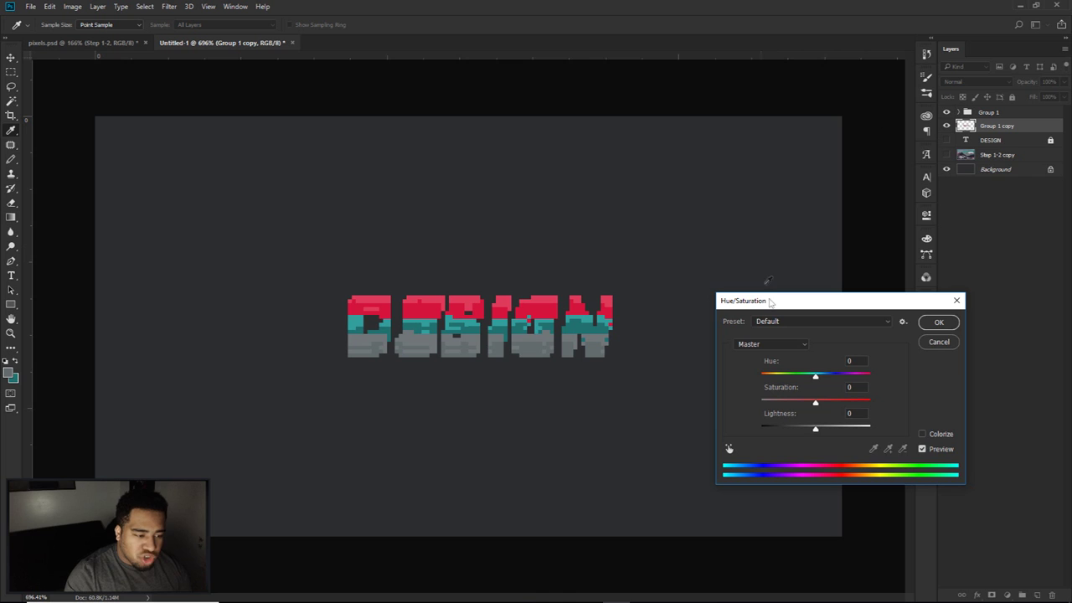
{"action": "left_click_drag", "start_coordinate": [794, 307], "coordinate": [775, 163]}
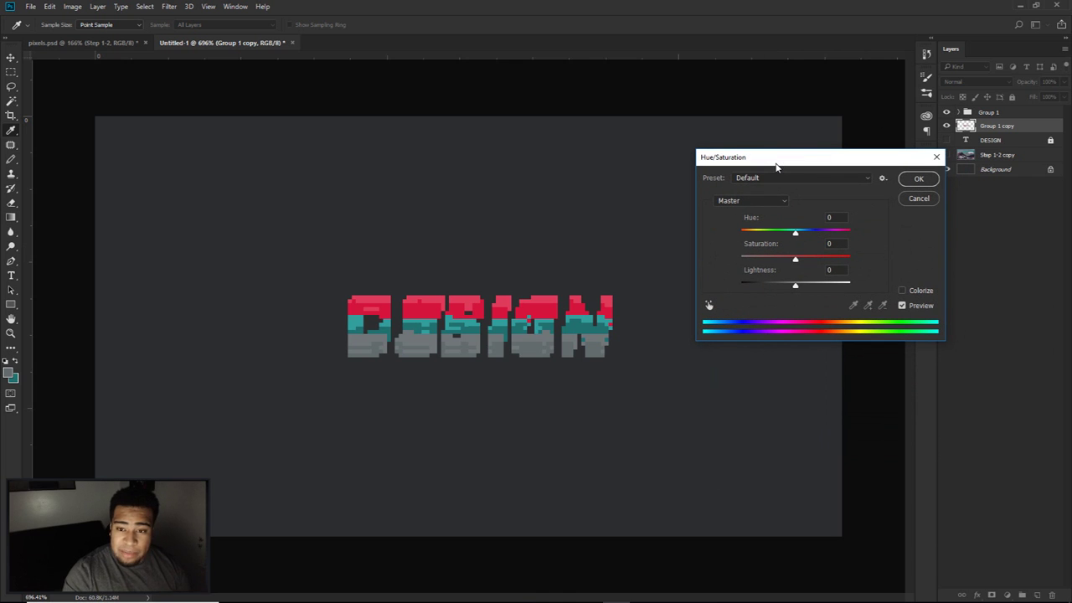
{"action": "left_click_drag", "start_coordinate": [794, 287], "coordinate": [751, 284]}
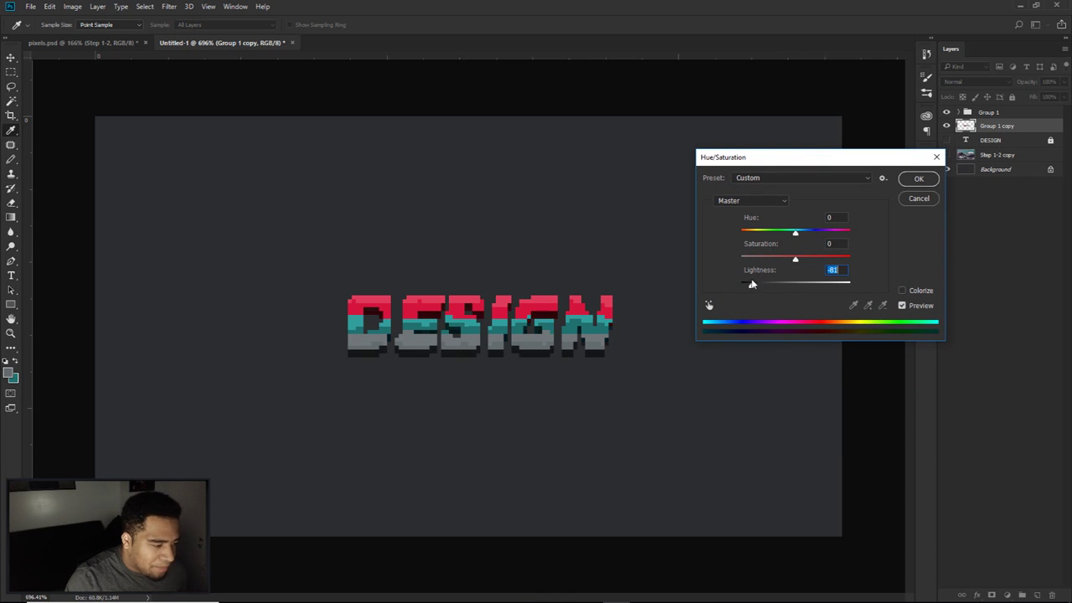
{"action": "left_click", "coordinate": [917, 179]}
Step: Nudge the dark shadow copy so it extends 2 px below the DESIGN letters
{"action": "key", "text": "v"}
{"action": "scroll", "coordinate": [467, 318], "scroll_direction": "up", "scroll_amount": 5, "text": "alt"}
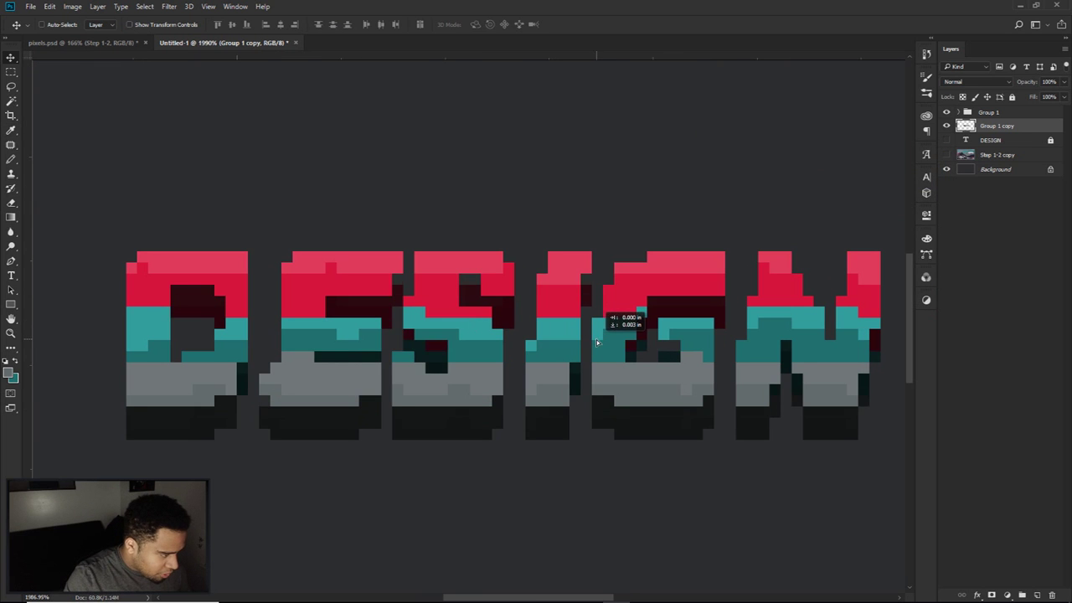
{"action": "key", "text": "Up"}
{"action": "key", "text": "Left"}
{"action": "key", "text": "Down"}
{"action": "key", "text": "Up"}
{"action": "scroll", "coordinate": [411, 312], "scroll_direction": "up", "scroll_amount": 2}
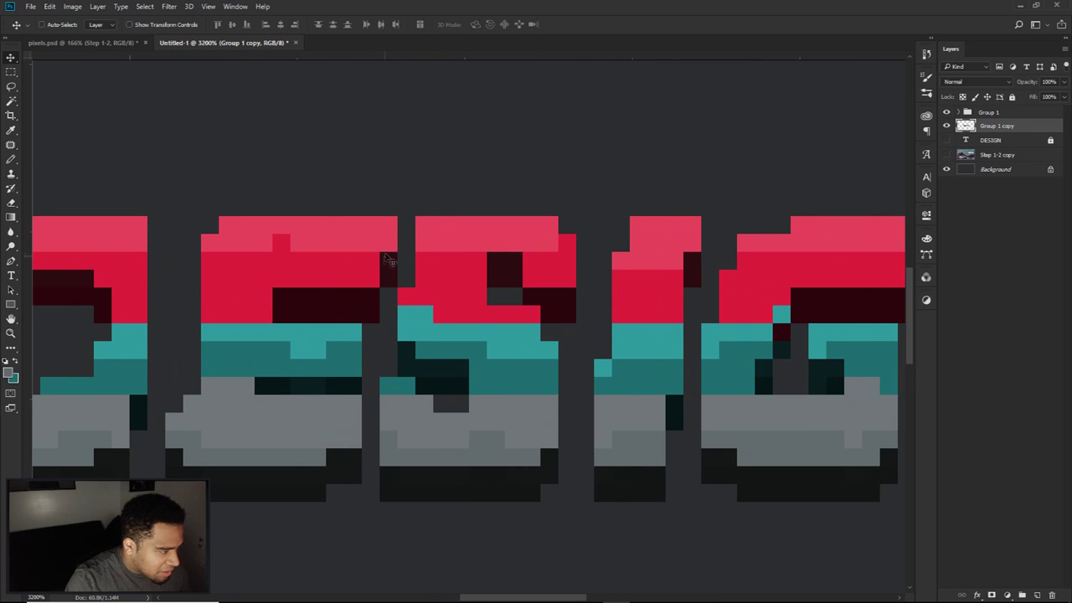
{"action": "key", "text": "Down"}
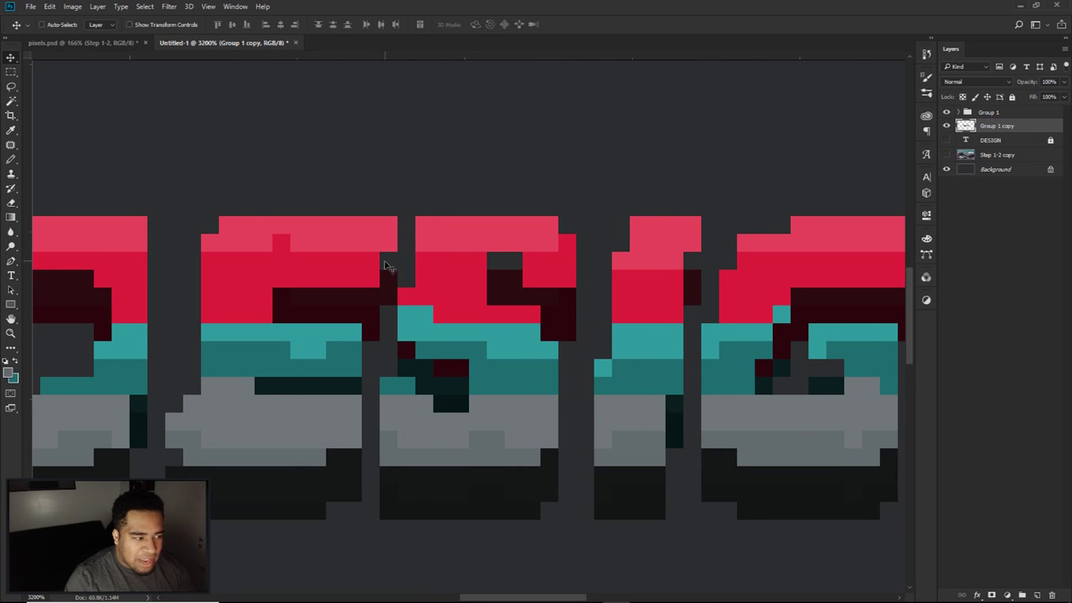
{"action": "key", "text": "Up"}
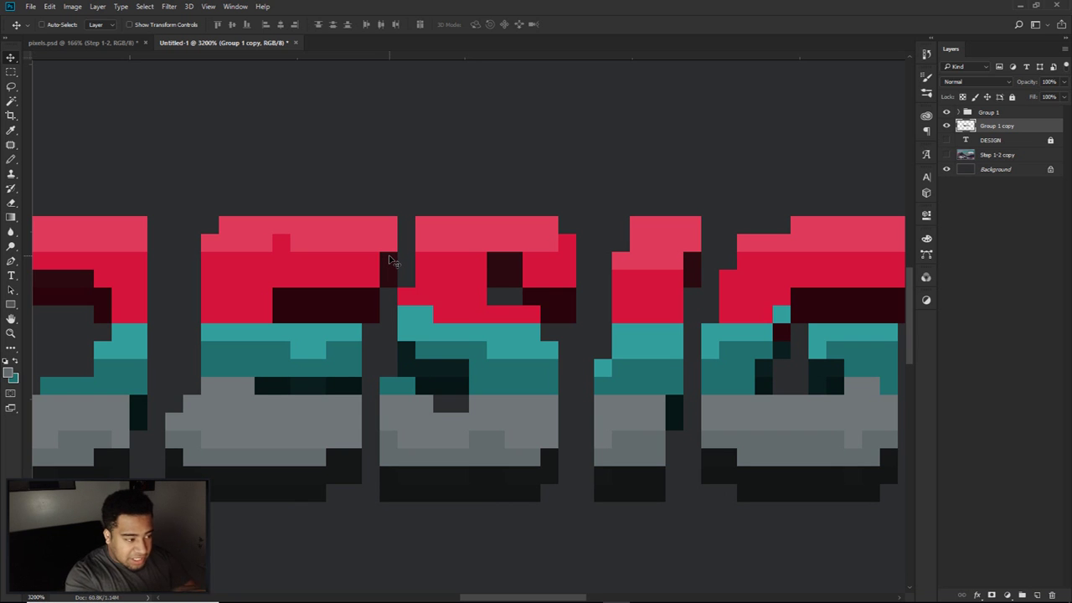
{"action": "scroll", "coordinate": [384, 242], "scroll_direction": "down", "scroll_amount": 5}
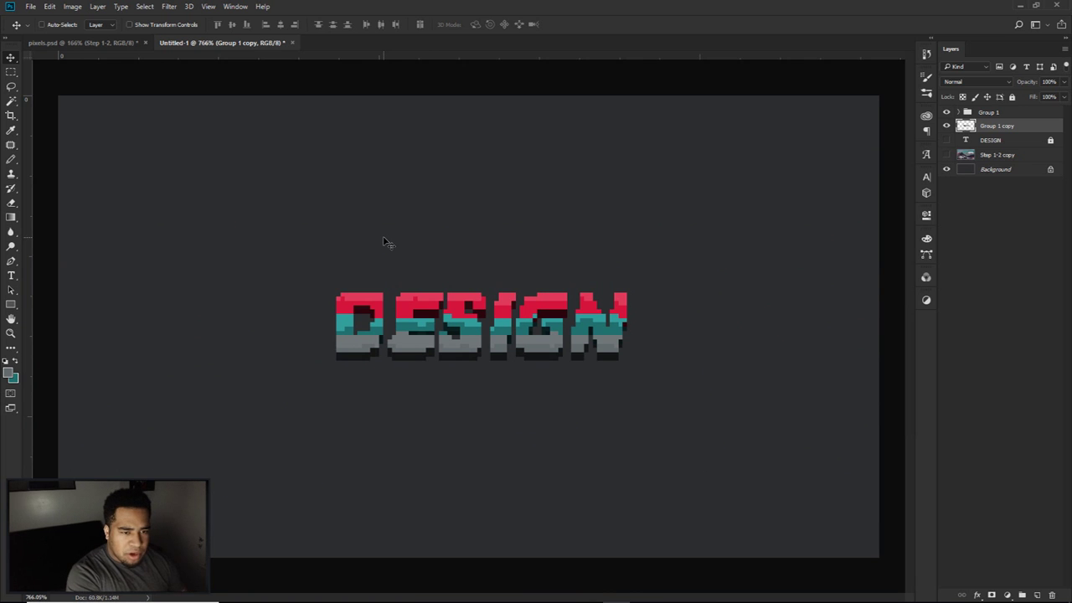
Step: Group the lettering group with its shadow layer and name the new group Text
{"action": "key", "text": "ctrl"}
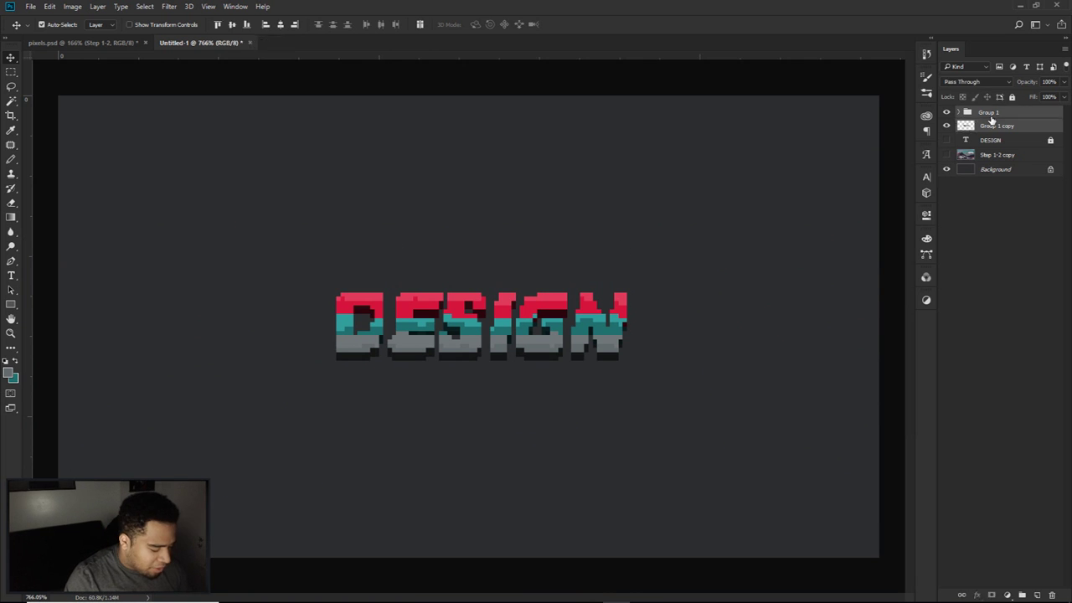
{"action": "double_click", "coordinate": [990, 120]}
{"action": "key", "text": "Escape"}
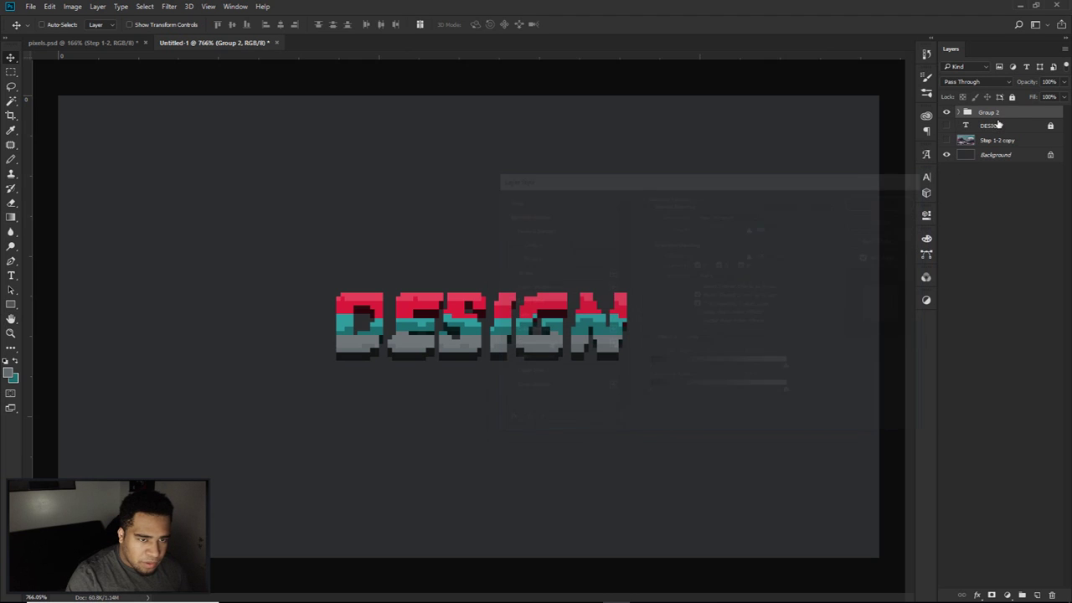
{"action": "double_click", "coordinate": [987, 112]}
{"action": "type", "text": "Text"}
{"action": "key", "text": "Return"}
Step: Copy the Text group into pixels.psd, and show the Step 1-2 group there instead of Pixel Art
{"action": "left_click_drag", "start_coordinate": [388, 239], "coordinate": [490, 299]}
{"action": "scroll", "coordinate": [494, 289], "scroll_direction": "down", "scroll_amount": 3}
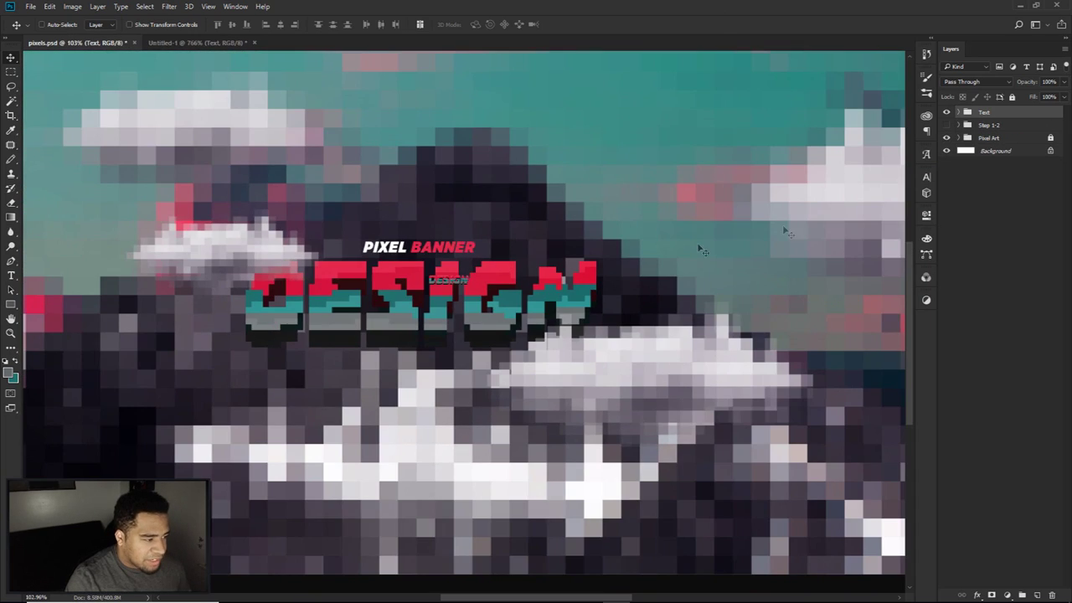
{"action": "left_click", "coordinate": [946, 138]}
{"action": "key", "text": "ctrl+0"}
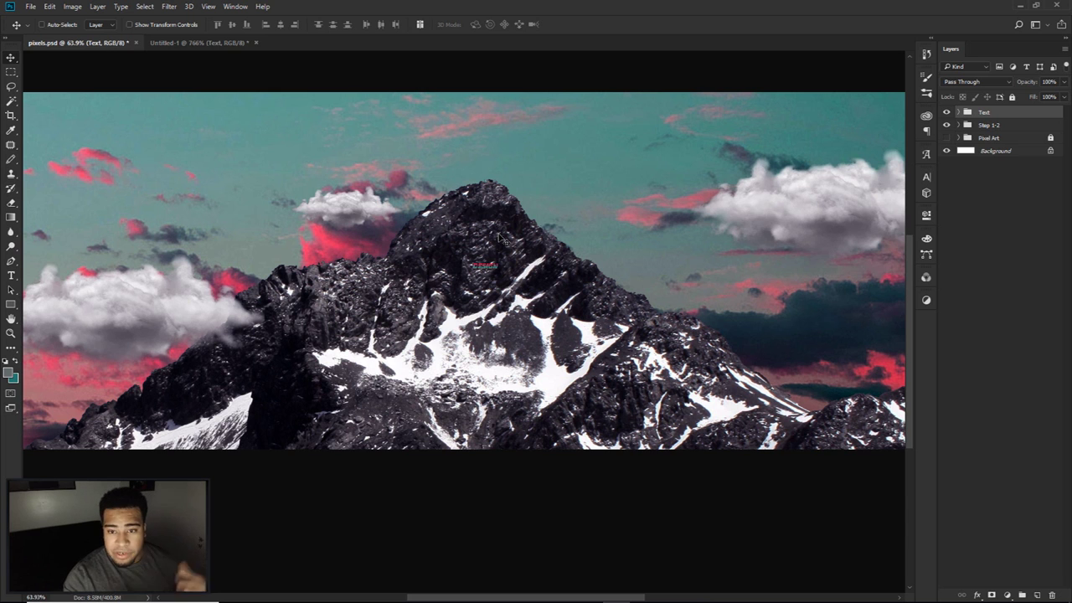
{"action": "key", "text": "ctrl+t"}
{"action": "left_click_drag", "start_coordinate": [500, 260], "coordinate": [711, 191]}
{"action": "key", "text": "Return"}
{"action": "mouse_move", "coordinate": [678, 251]}
{"action": "left_mouse_down"}
{"action": "mouse_move", "coordinate": [586, 308]}
{"action": "mouse_move", "coordinate": [678, 256]}
{"action": "left_mouse_up"}
{"action": "key", "text": "ctrl+alt+z"}
{"action": "key", "text": "ctrl+alt+z"}
Step: Try to enlarge the copied DESIGN lettering across the mountain peak with Free Transform
{"action": "key", "text": "ctrl+t"}
{"action": "left_click_drag", "start_coordinate": [505, 264], "coordinate": [772, 171]}
{"action": "key", "text": "Return"}
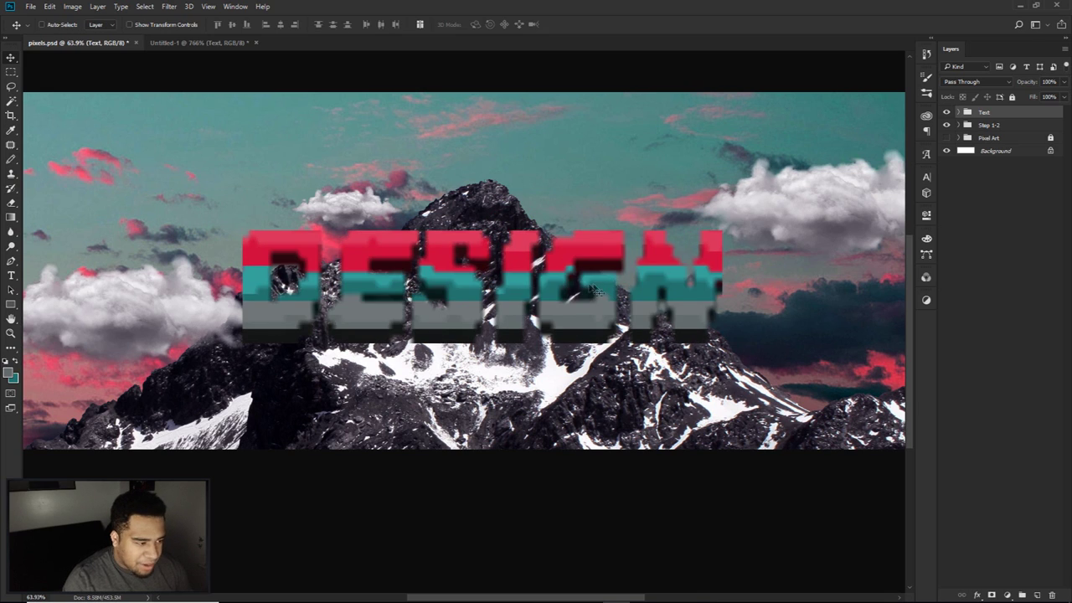
{"action": "scroll", "coordinate": [469, 303], "scroll_direction": "down", "scroll_amount": 3}
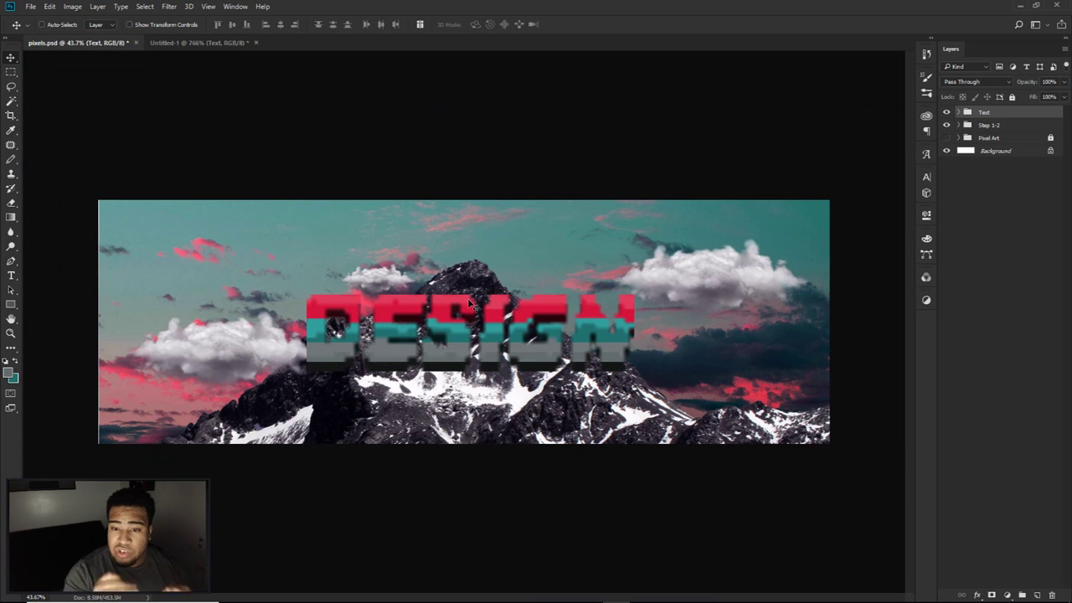
{"action": "left_click_drag", "start_coordinate": [469, 303], "coordinate": [530, 322]}
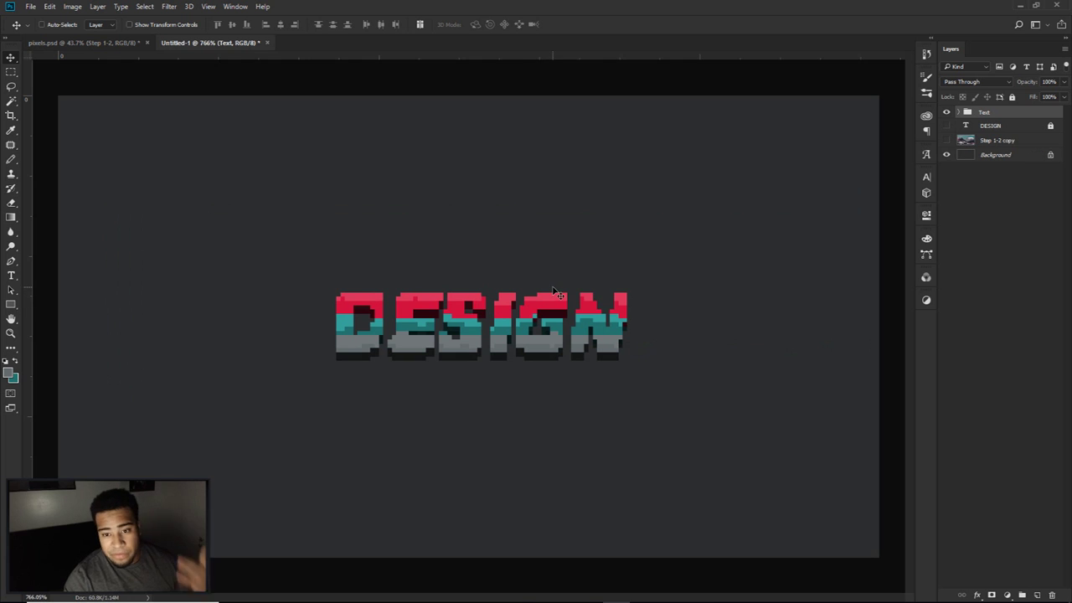
Step: Resize the lettering document to 1920 × 1080 pixels with Nearest Neighbor (hard edges) resampling
{"action": "left_click", "coordinate": [72, 6]}
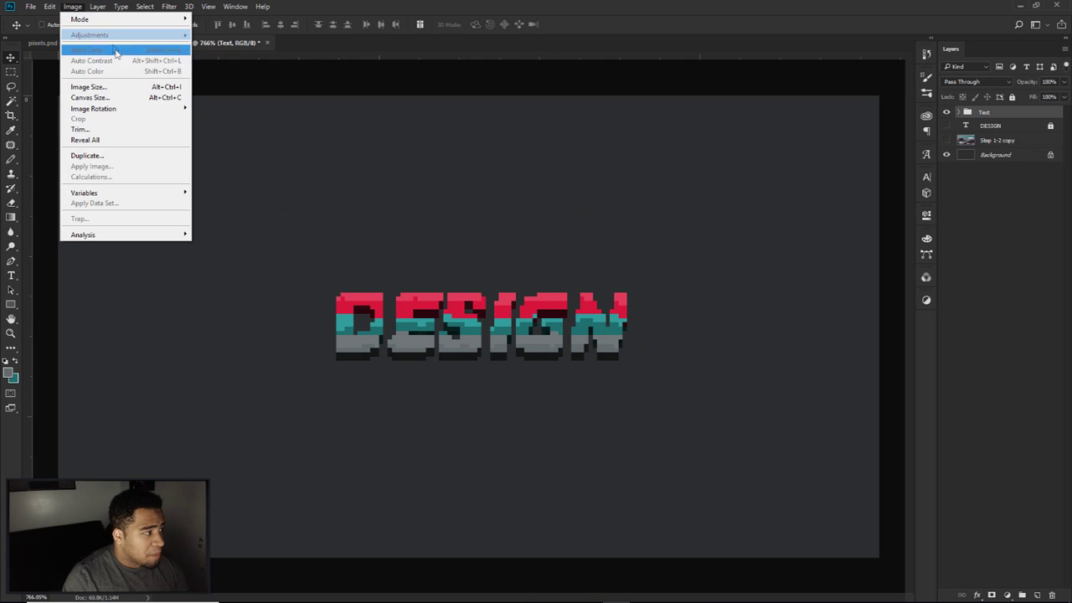
{"action": "left_click", "coordinate": [89, 88]}
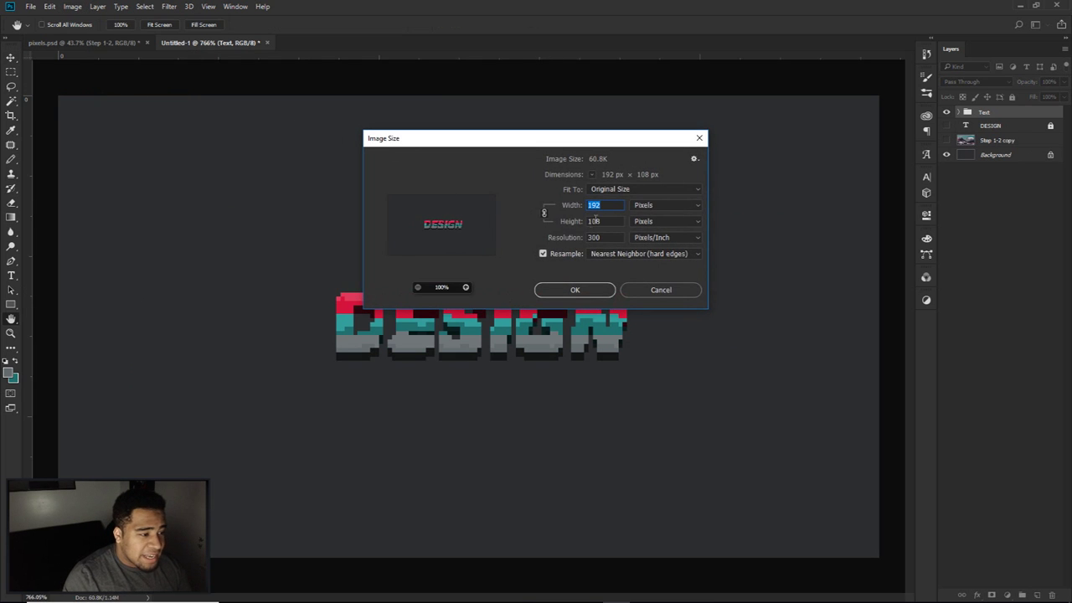
{"action": "left_click", "coordinate": [615, 254]}
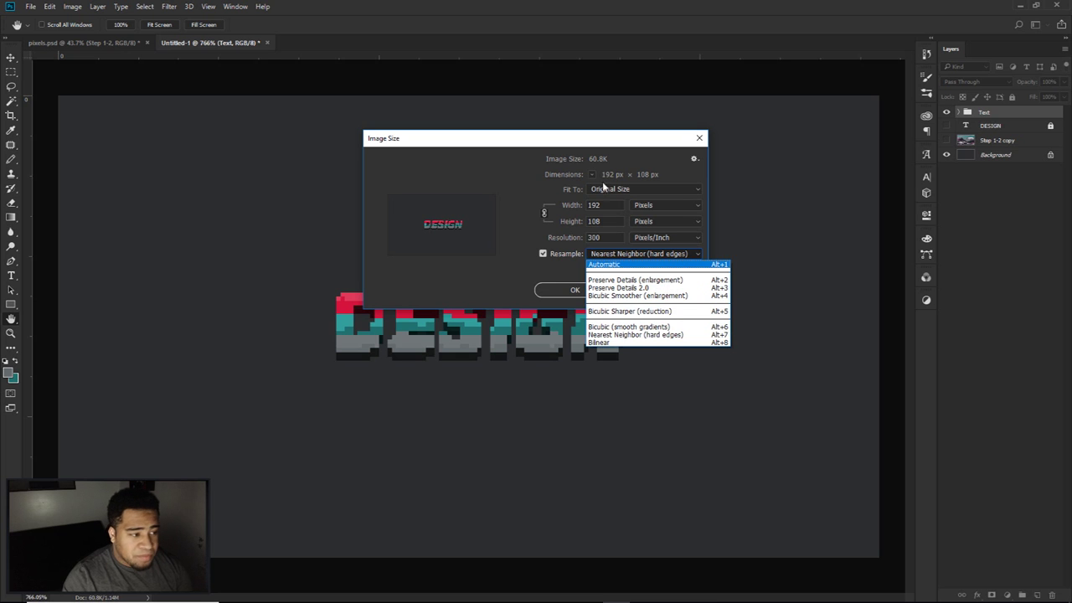
{"action": "left_click", "coordinate": [573, 188]}
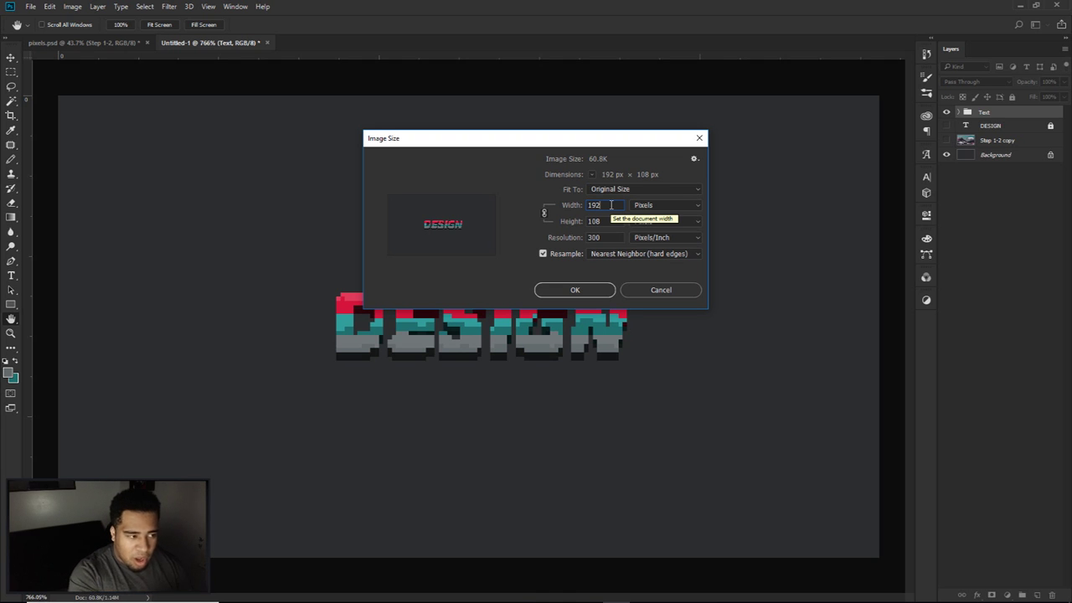
{"action": "double_click", "coordinate": [609, 204]}
{"action": "type", "text": "1920"}
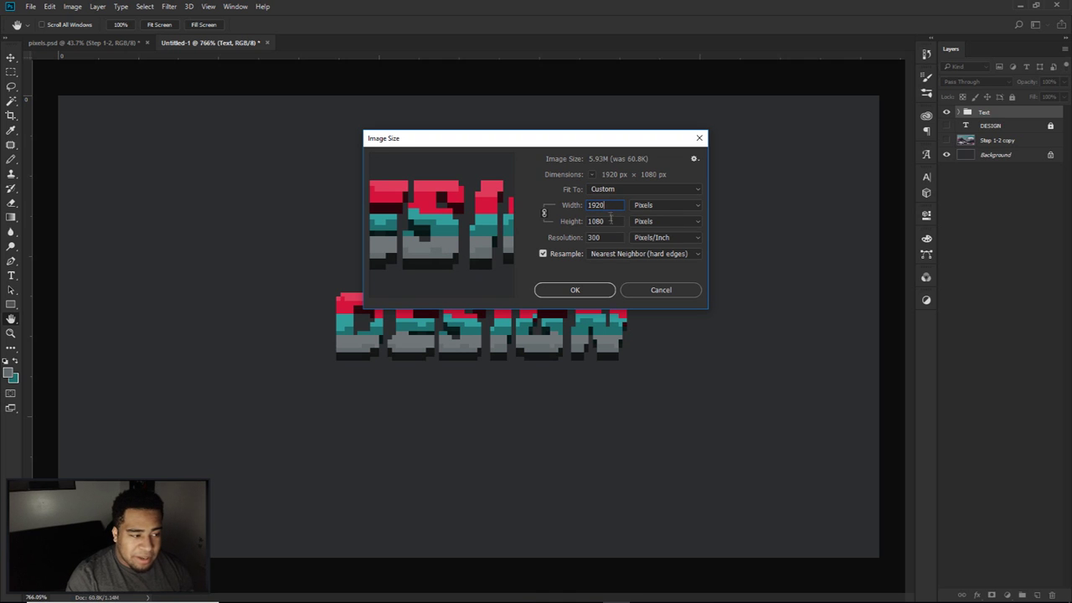
{"action": "left_click", "coordinate": [575, 290]}
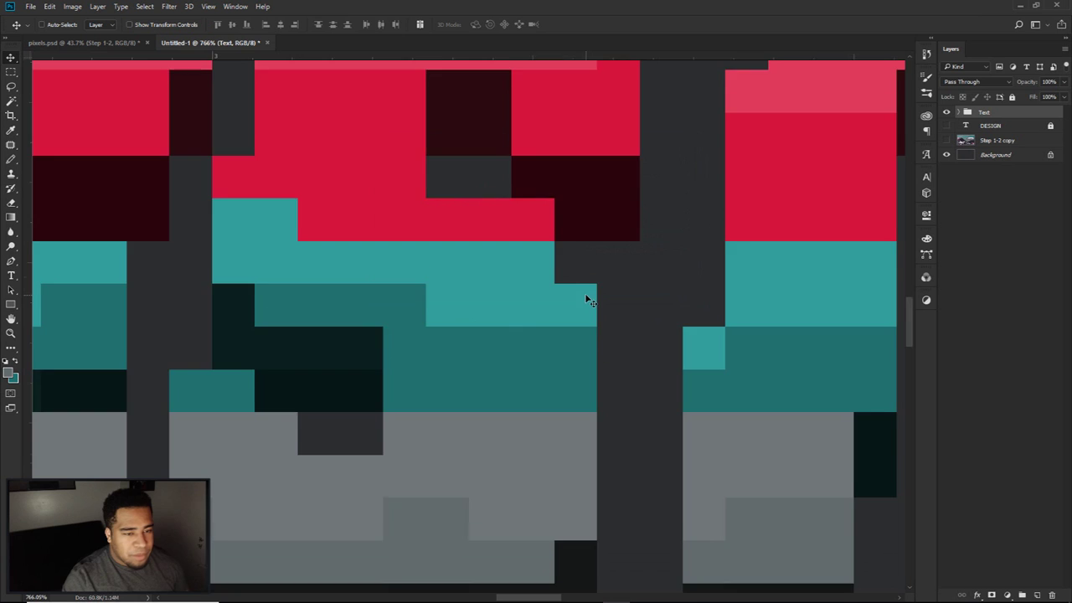
Step: Copy the resized Text group into pixels.psd and place it centered over the mountain peak
{"action": "scroll", "coordinate": [590, 299], "scroll_direction": "down", "scroll_amount": 10}
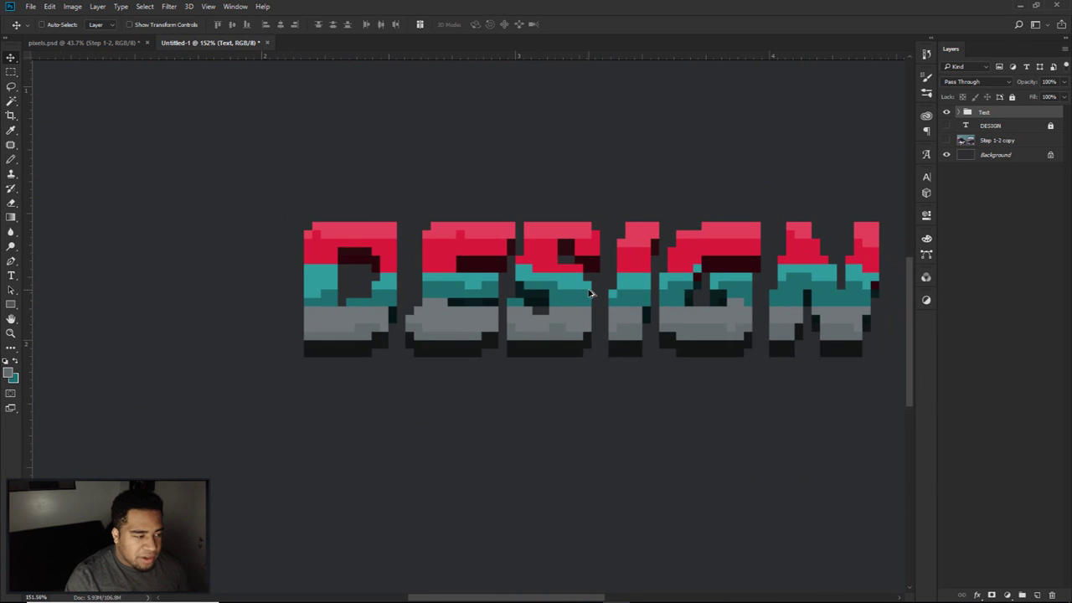
{"action": "scroll", "coordinate": [590, 292], "scroll_direction": "down", "scroll_amount": 2}
{"action": "scroll", "coordinate": [589, 292], "scroll_direction": "down", "scroll_amount": 3}
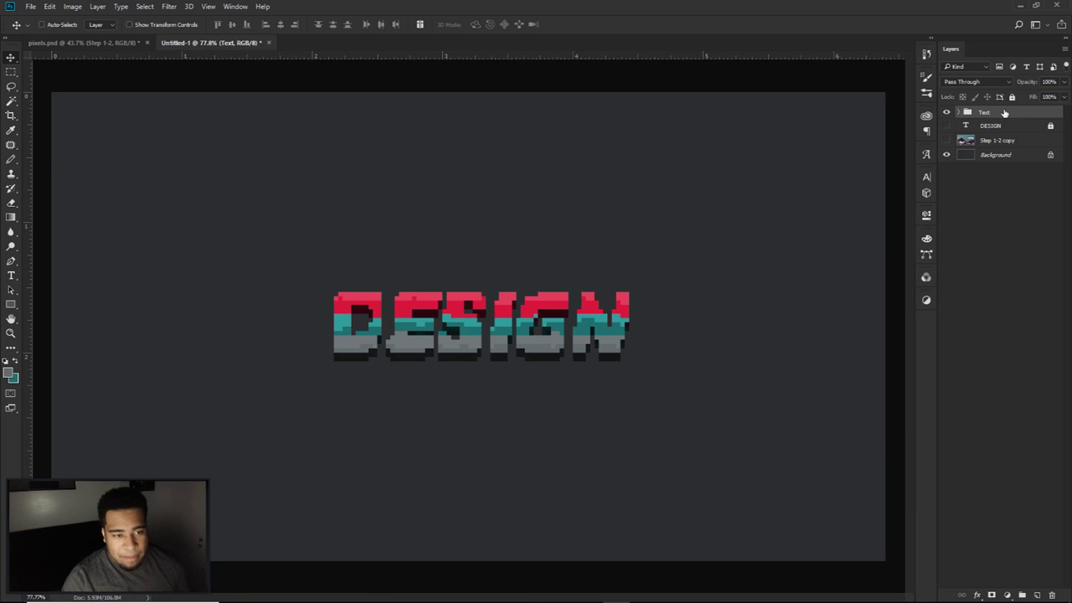
{"action": "left_click_drag", "start_coordinate": [558, 264], "coordinate": [494, 304]}
{"action": "left_click_drag", "start_coordinate": [528, 343], "coordinate": [512, 344]}
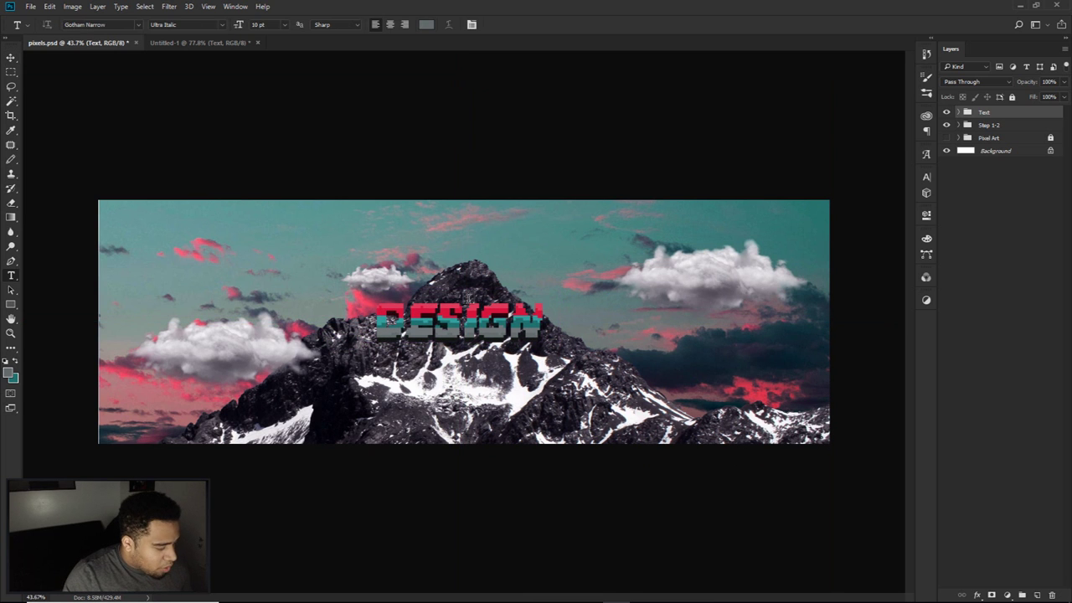
{"action": "scroll", "coordinate": [482, 325], "scroll_direction": "up", "scroll_amount": 3}
{"action": "scroll", "coordinate": [469, 326], "scroll_direction": "down", "scroll_amount": 3}
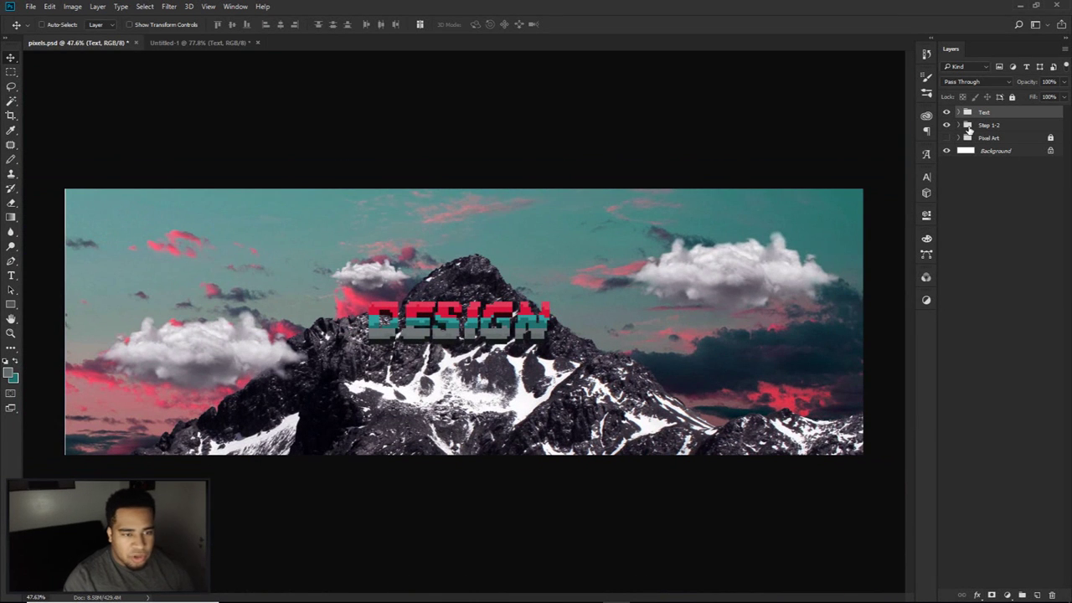
Step: Hide the Text group and create a merged duplicate of the Step 1-2 group
{"action": "left_click", "coordinate": [946, 112]}
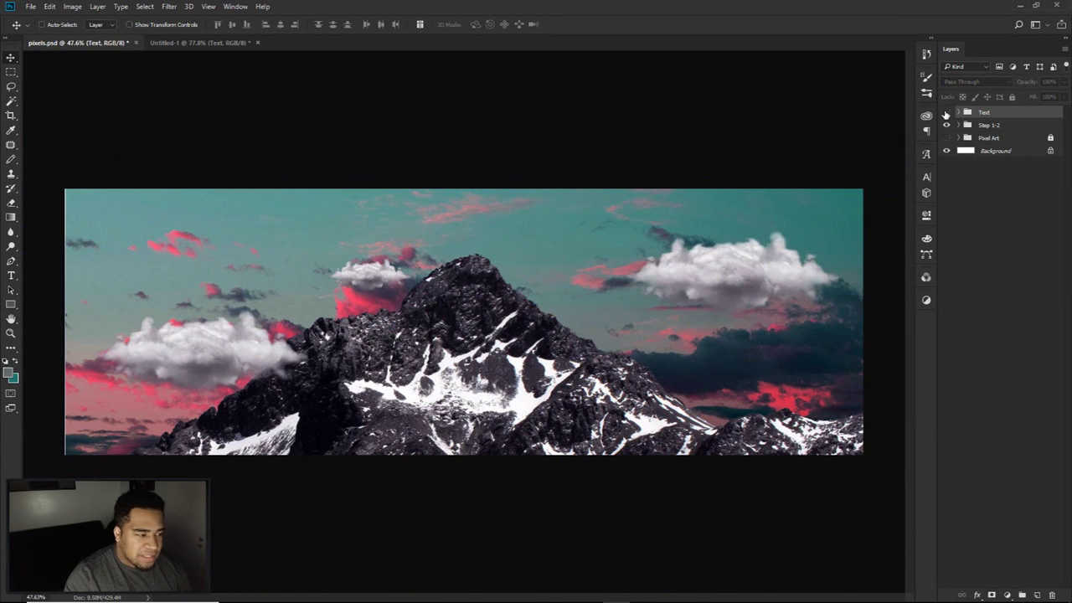
{"action": "left_click", "coordinate": [1008, 127]}
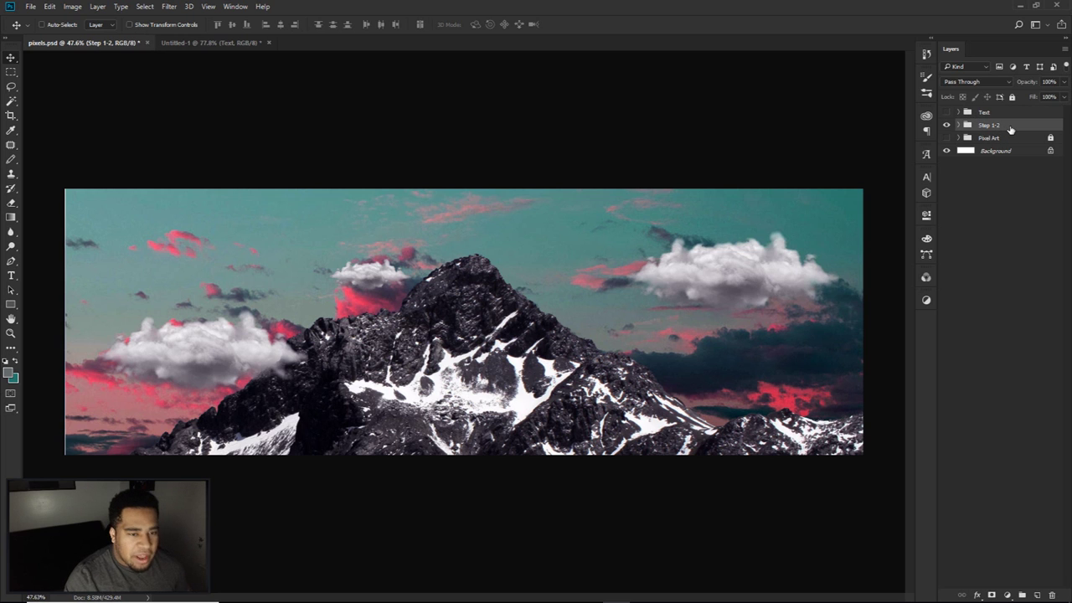
{"action": "key", "text": "ctrl+j"}
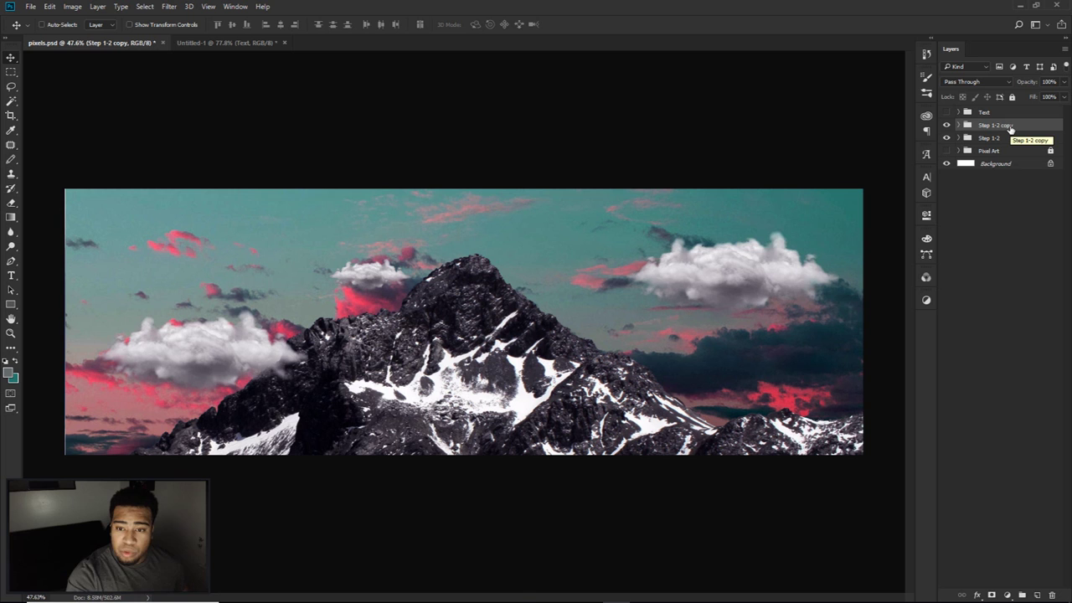
{"action": "key", "text": "ctrl+e"}
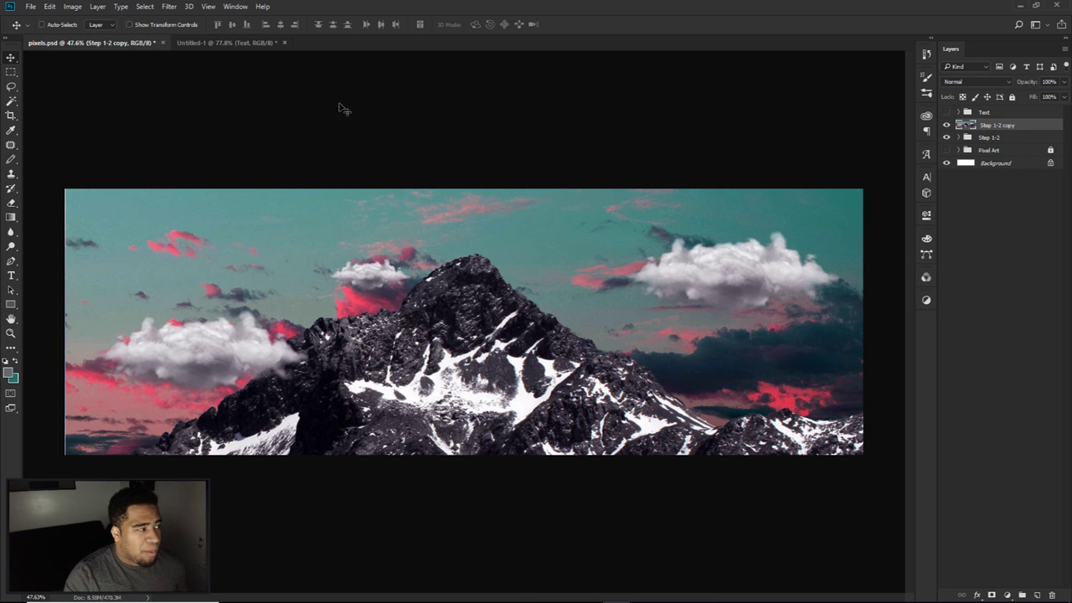
Step: Apply the Mosaic filter with a cell size of 32 to the merged Step 1-2 copy layer
{"action": "left_click", "coordinate": [170, 7]}
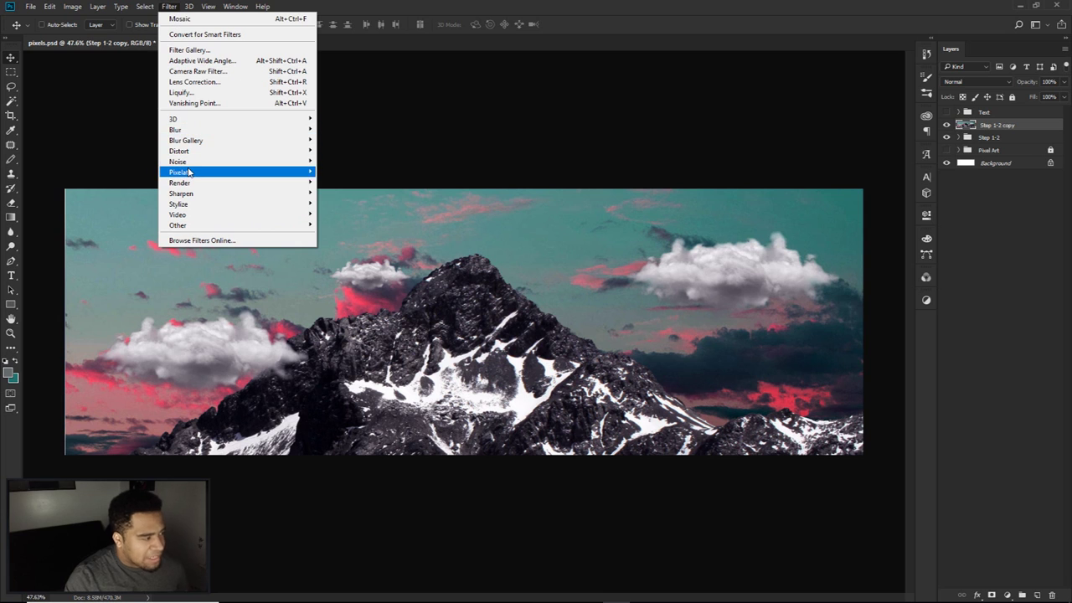
{"action": "mouse_move", "coordinate": [189, 172]}
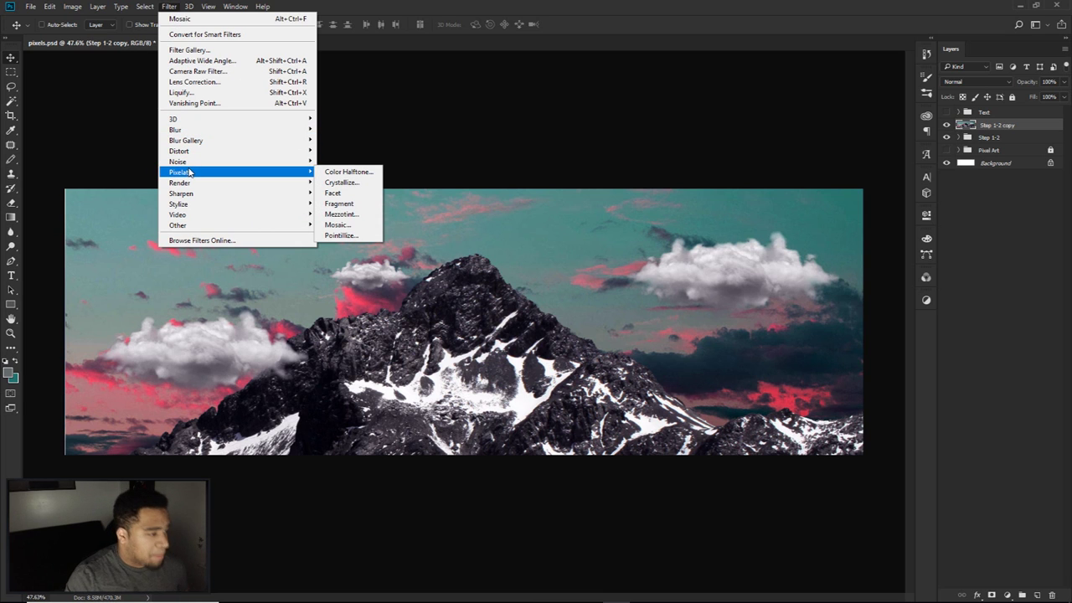
{"action": "left_click", "coordinate": [338, 224]}
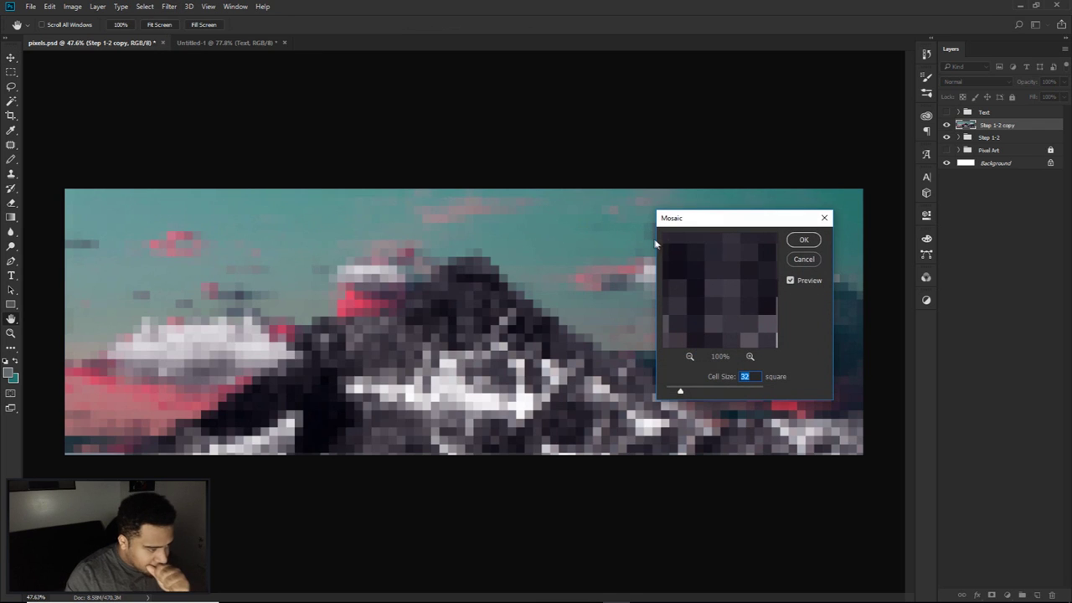
{"action": "left_click_drag", "start_coordinate": [714, 220], "coordinate": [611, 132]}
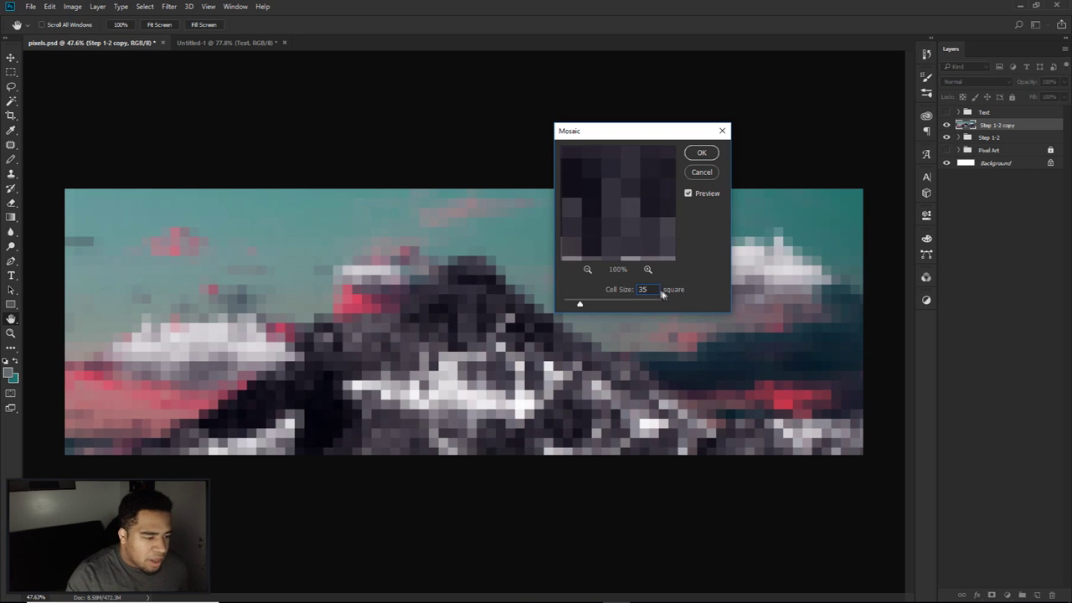
{"action": "left_click", "coordinate": [612, 292]}
{"action": "type", "text": "32"}
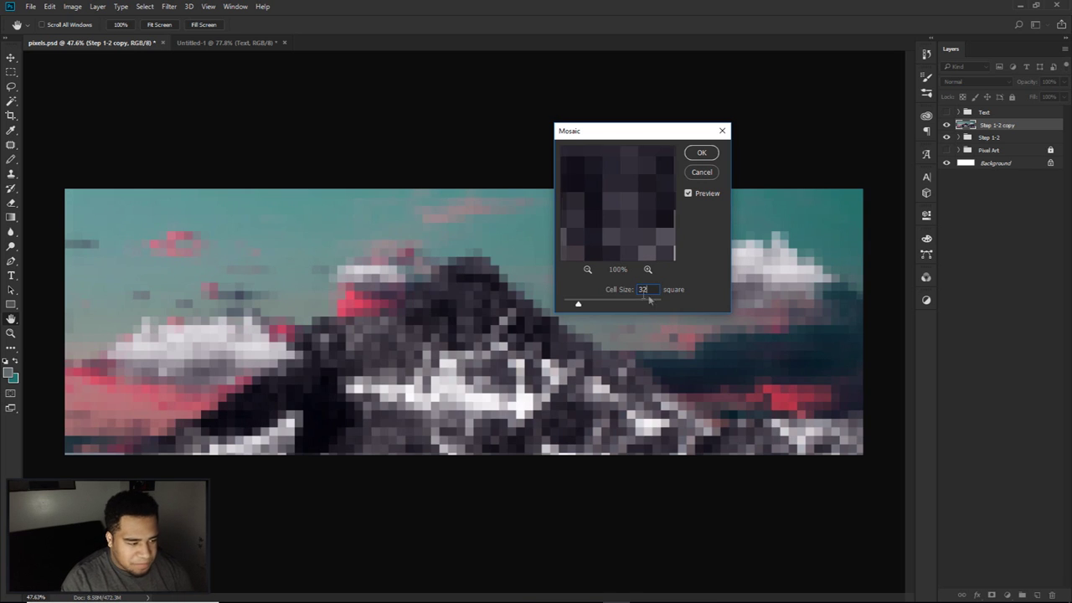
{"action": "left_click_drag", "start_coordinate": [577, 307], "coordinate": [556, 304]}
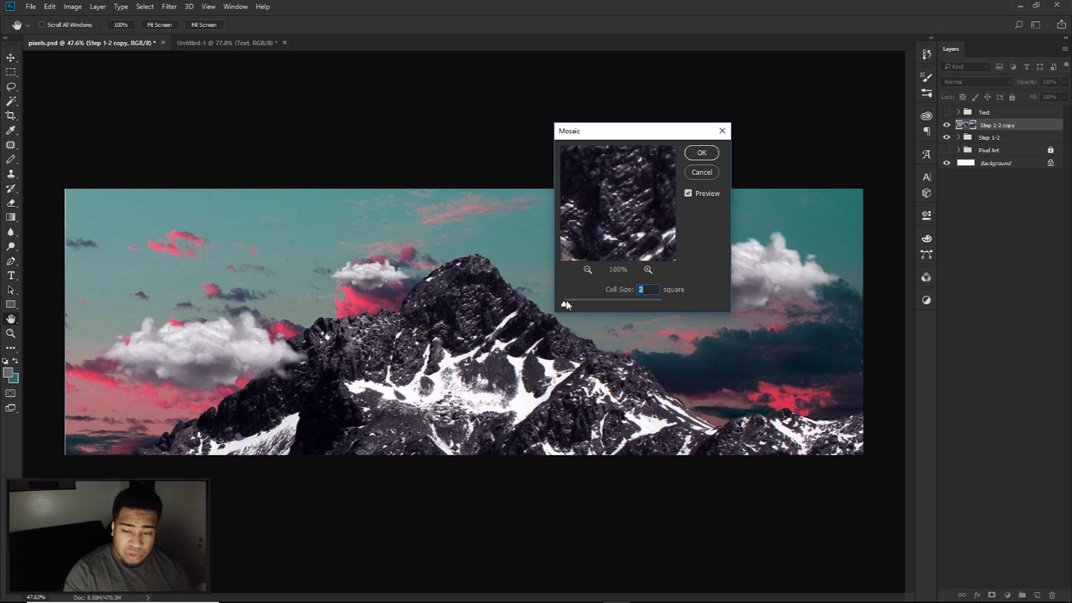
{"action": "left_click_drag", "start_coordinate": [565, 305], "coordinate": [659, 305]}
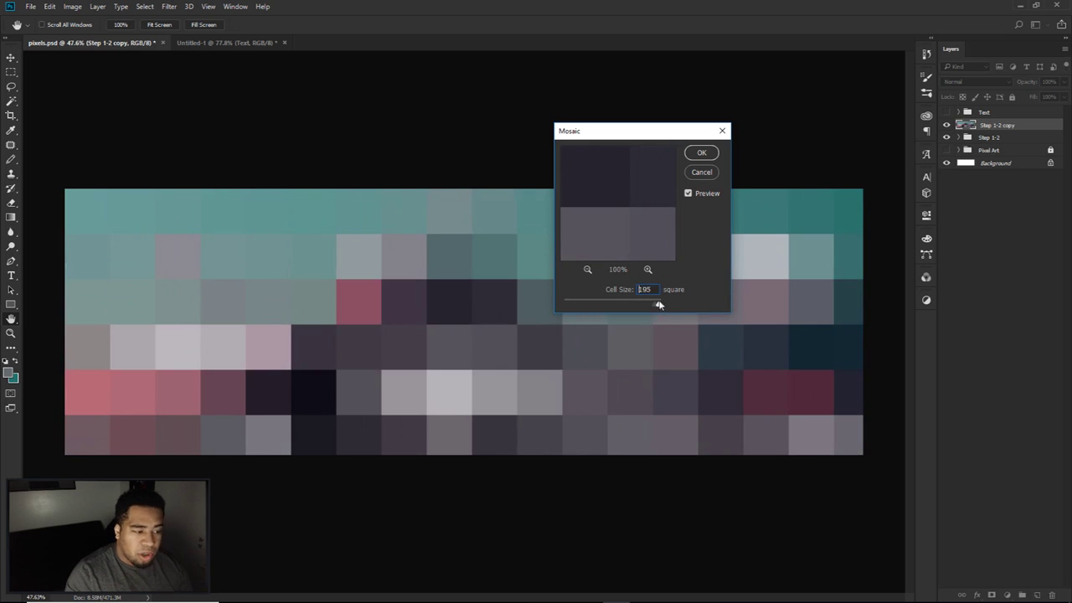
{"action": "type", "text": "32"}
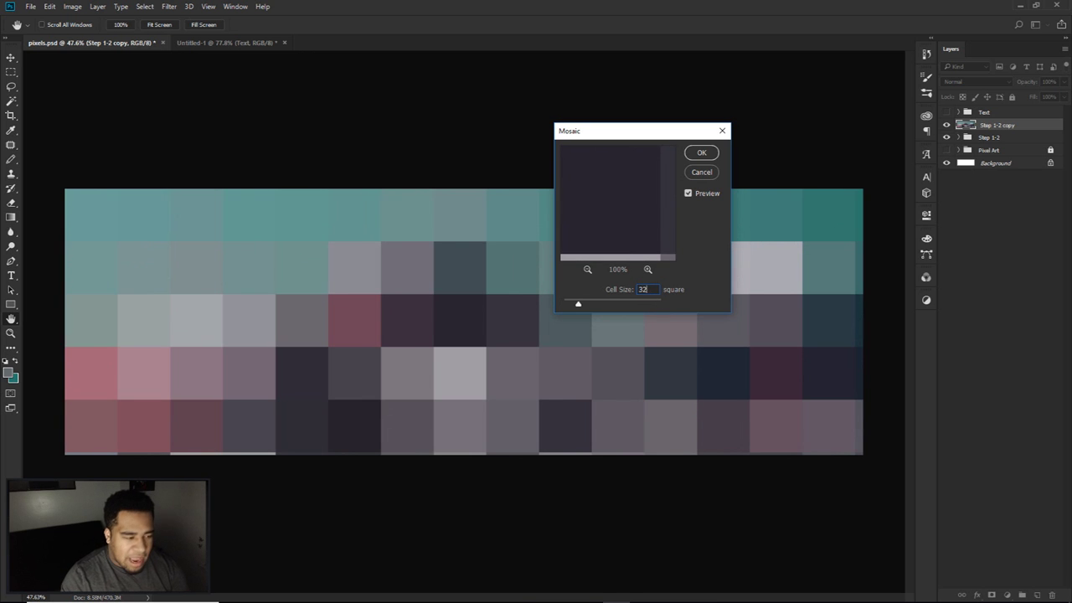
{"action": "left_click", "coordinate": [701, 152]}
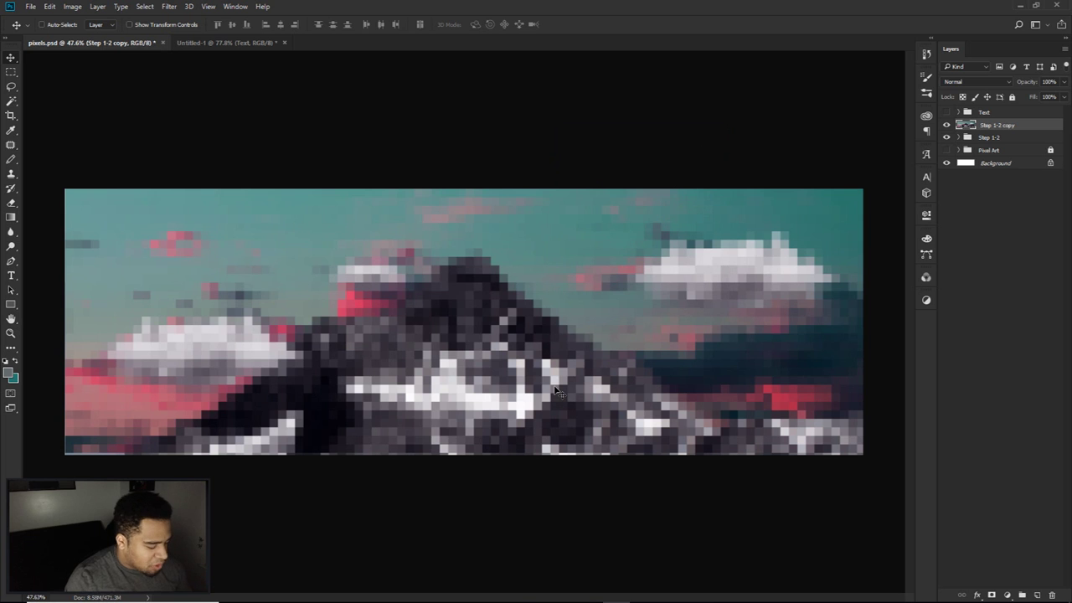
Step: Enlarge the mosaic layer slightly with Free Transform so it extends past the canvas's right edge
{"action": "key", "text": "ctrl+t"}
{"action": "key", "text": "ctrl+minus"}
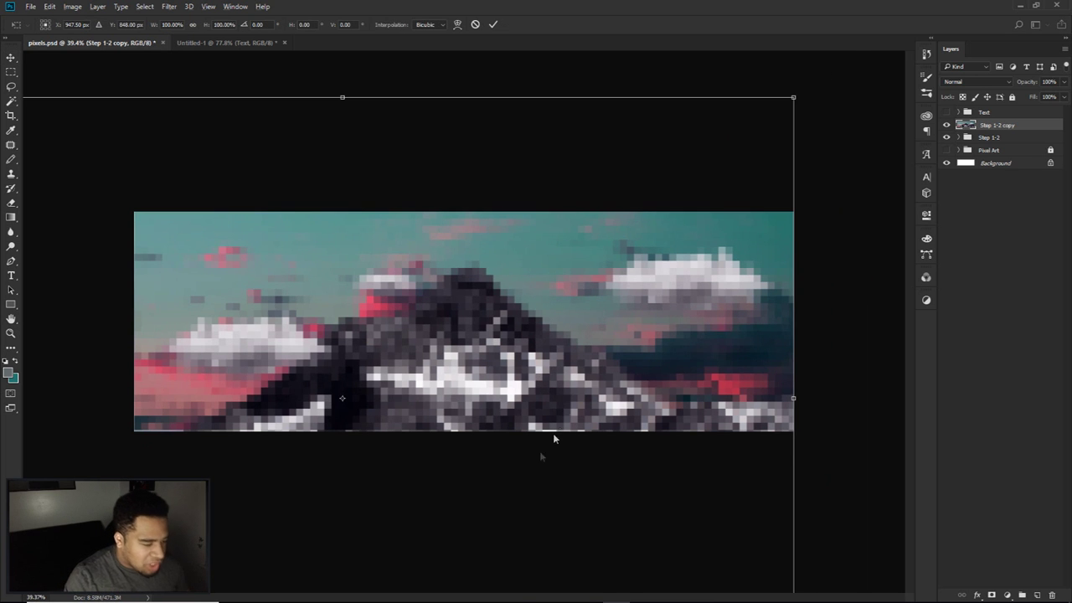
{"action": "key", "text": "ctrl+minus"}
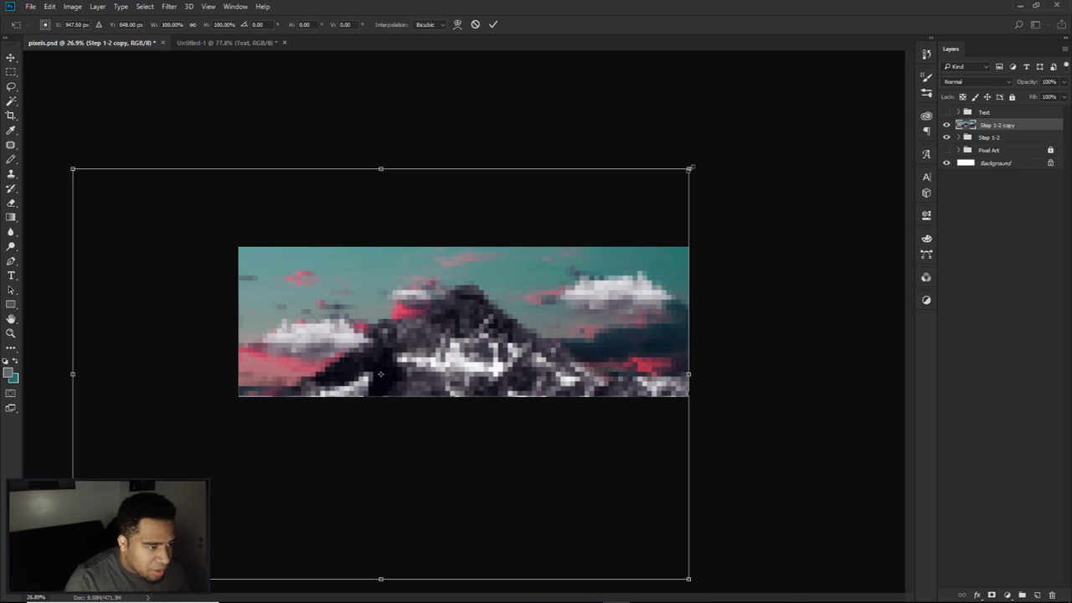
{"action": "left_click_drag", "start_coordinate": [694, 168], "coordinate": [690, 168]}
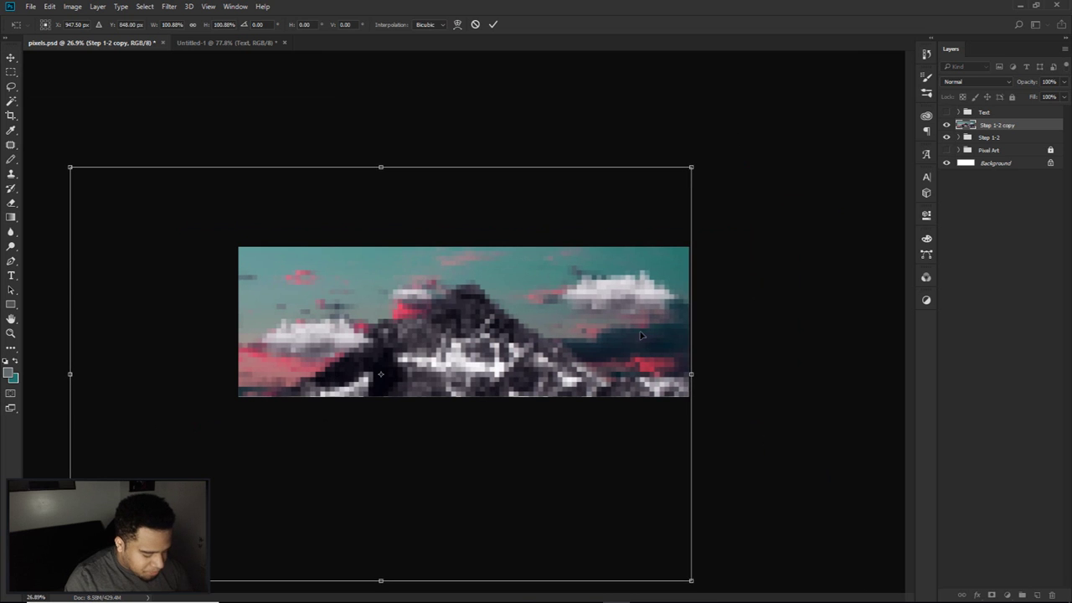
{"action": "key", "text": "Return"}
{"action": "key", "text": "ctrl+plus"}
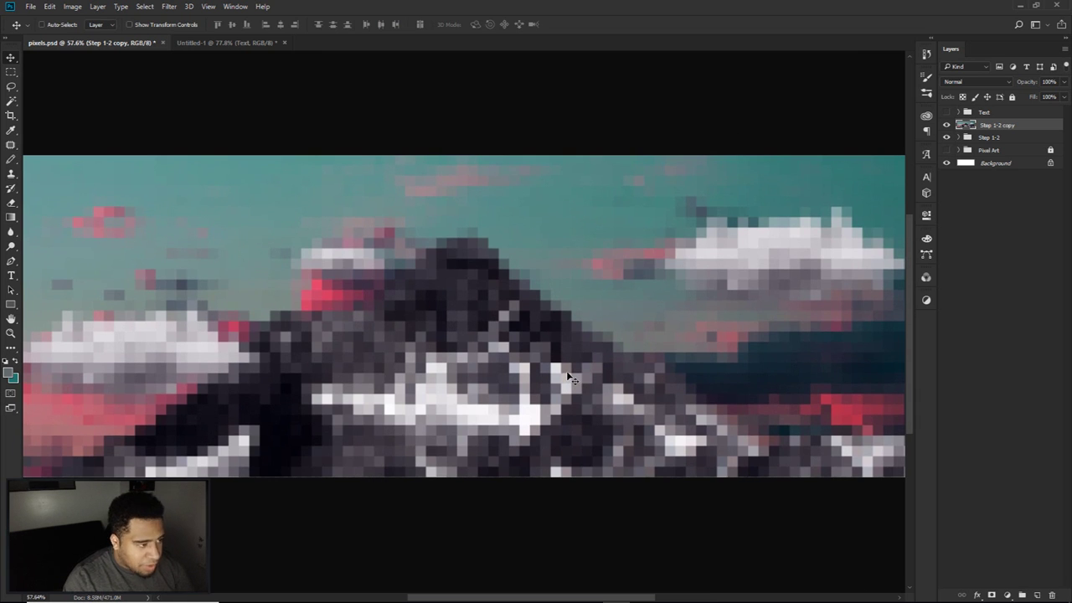
{"action": "key", "text": "ctrl+minus"}
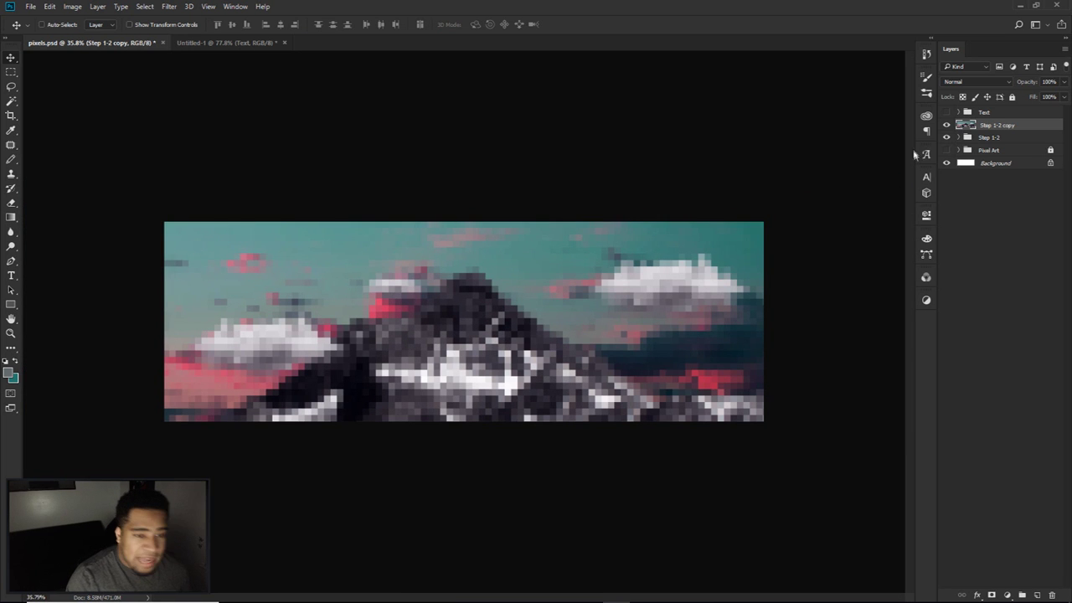
Step: Show the Text group, center the DESIGN lettering on the mountain peak and scale it down to about 97%
{"action": "left_click", "coordinate": [947, 112]}
{"action": "left_click", "coordinate": [984, 112]}
{"action": "left_click_drag", "start_coordinate": [498, 321], "coordinate": [519, 344]}
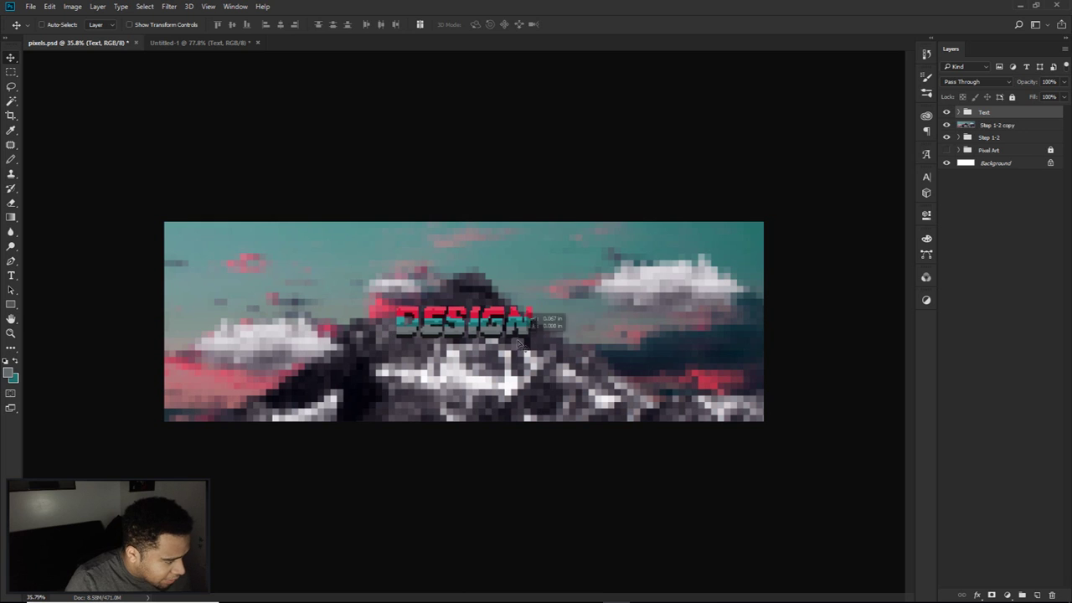
{"action": "key", "text": "ctrl+t"}
{"action": "left_click_drag", "start_coordinate": [544, 297], "coordinate": [542, 300]}
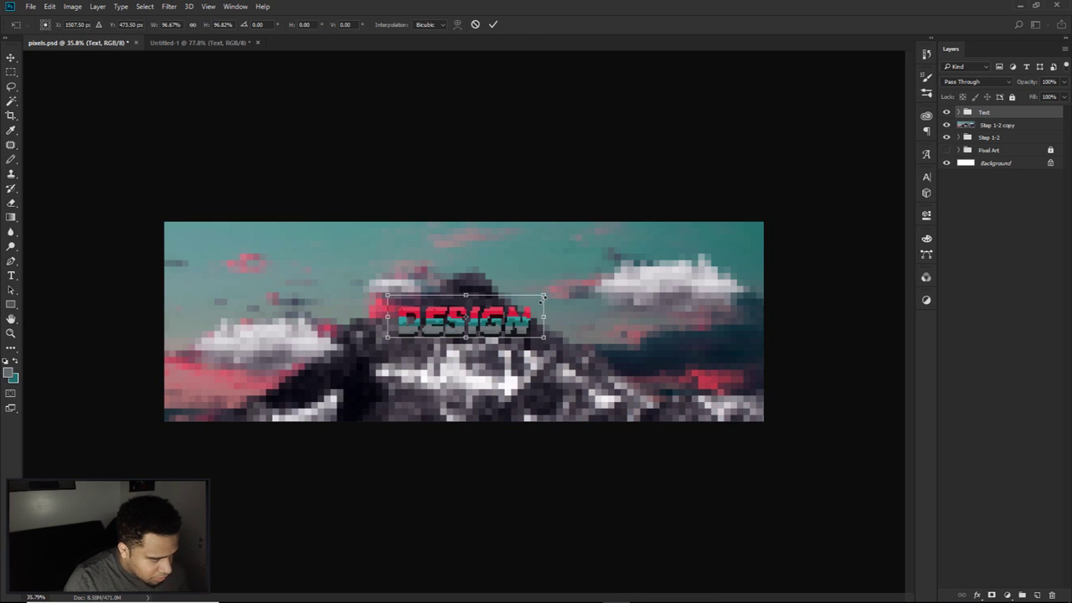
{"action": "key", "text": "Return"}
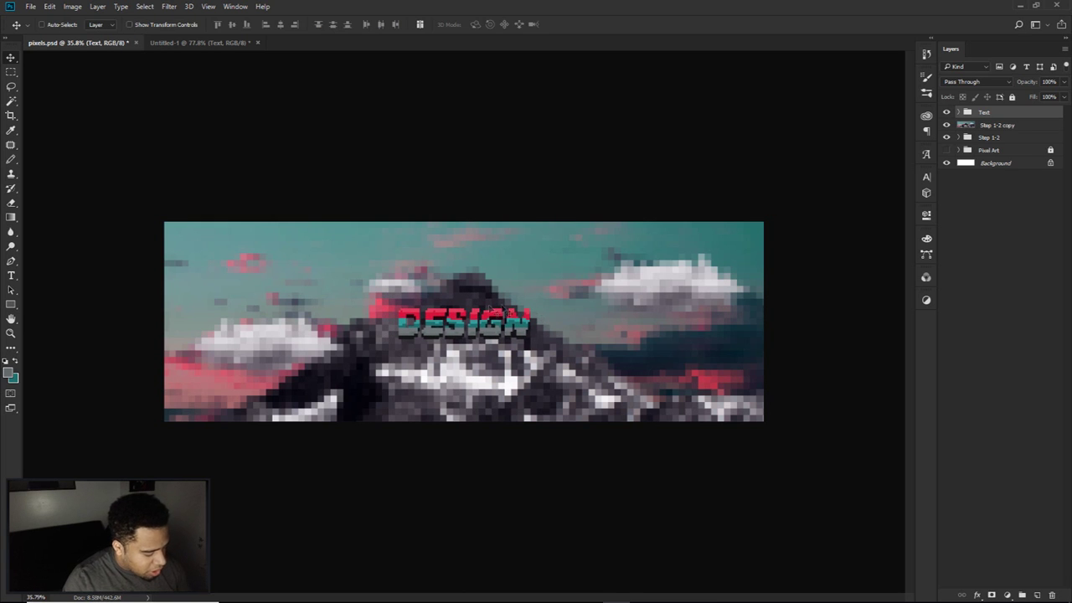
Step: Add the text "PIXEL BANNER" near the DESIGN lettering in 10 pt Gotham Narrow Ultra Italic and color it white
{"action": "key", "text": "t"}
{"action": "left_click", "coordinate": [482, 312]}
{"action": "type", "text": "PIXEL"}
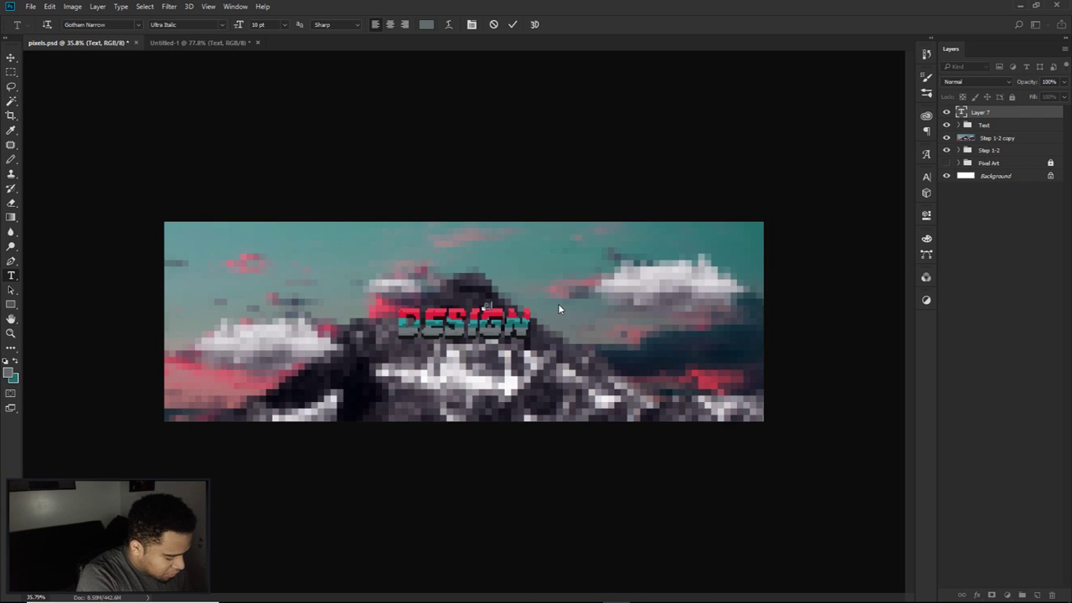
{"action": "type", "text": " ART"}
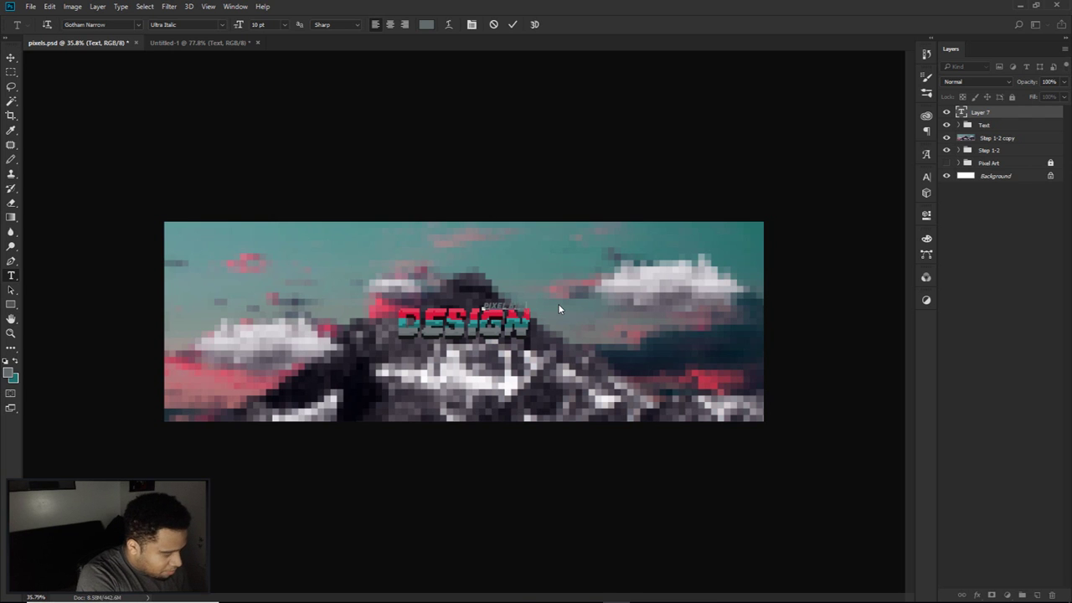
{"action": "key", "text": "ctrl+a"}
{"action": "left_click", "coordinate": [426, 24]}
{"action": "left_click", "coordinate": [546, 149]}
{"action": "left_click", "coordinate": [790, 155]}
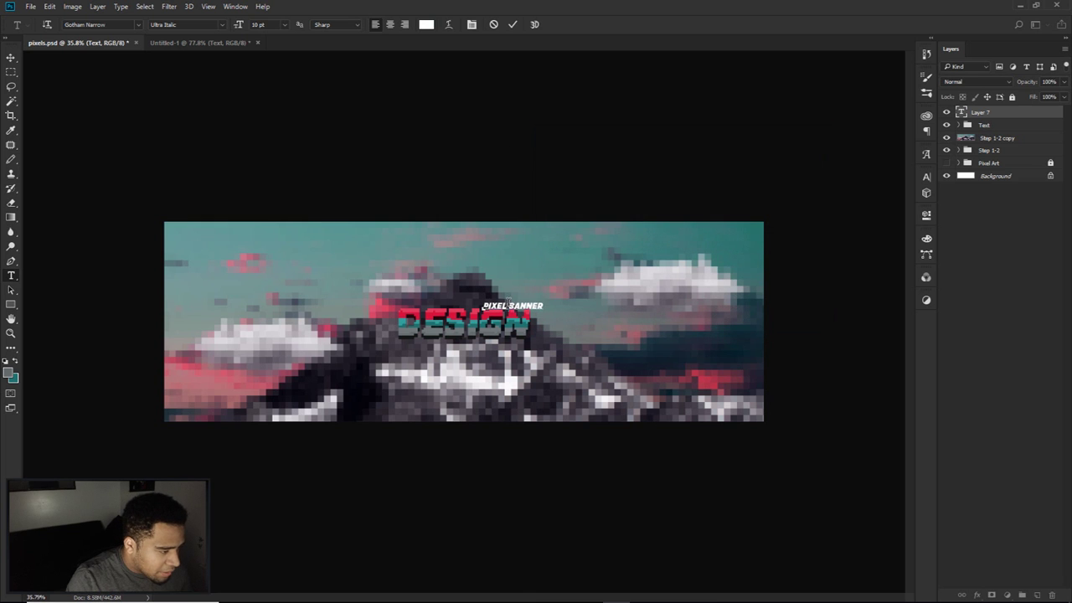
Step: Color the word BANNER teal with hex value 339e9d and commit the text
{"action": "left_click", "coordinate": [426, 24]}
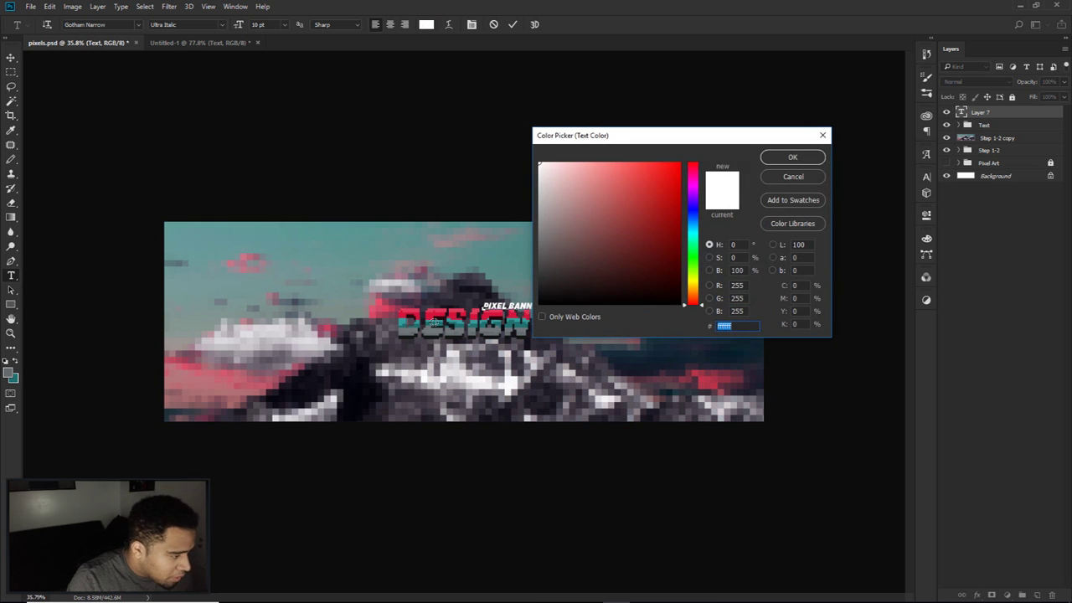
{"action": "type", "text": "339e9d"}
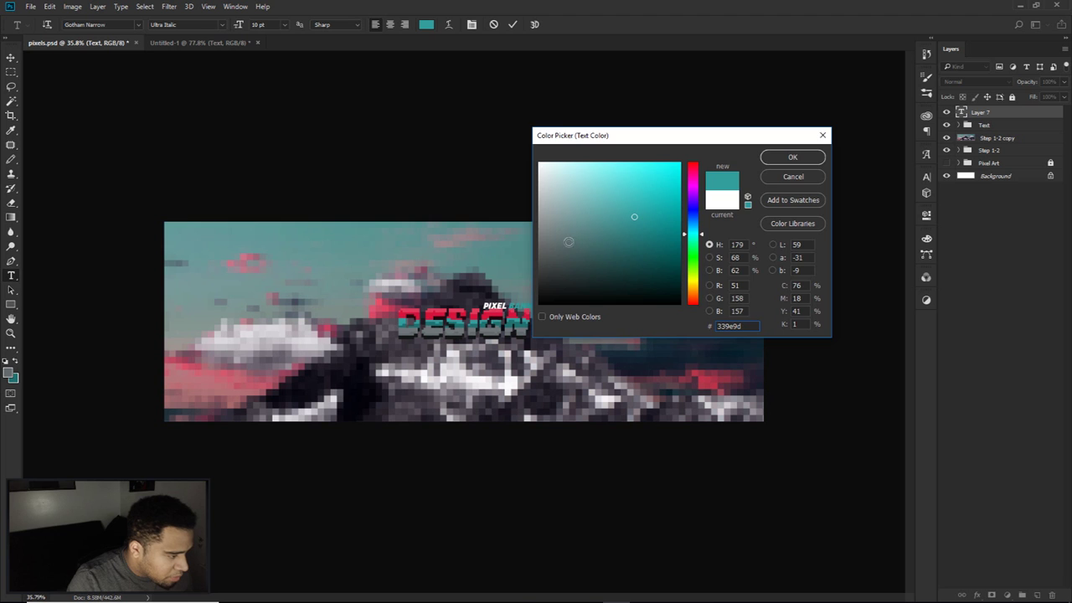
{"action": "left_click", "coordinate": [792, 157]}
{"action": "key", "text": "ctrl+Return"}
Step: Place the PIXEL BANNER text centered just above the DESIGN lettering
{"action": "left_click_drag", "start_coordinate": [523, 300], "coordinate": [495, 292]}
{"action": "key", "text": "ctrl+t"}
{"action": "scroll", "coordinate": [474, 294], "scroll_direction": "up", "scroll_amount": 3}
{"action": "key", "text": "Return"}
{"action": "key", "text": "Down"}
{"action": "key", "text": "Down"}
{"action": "key", "text": "Down"}
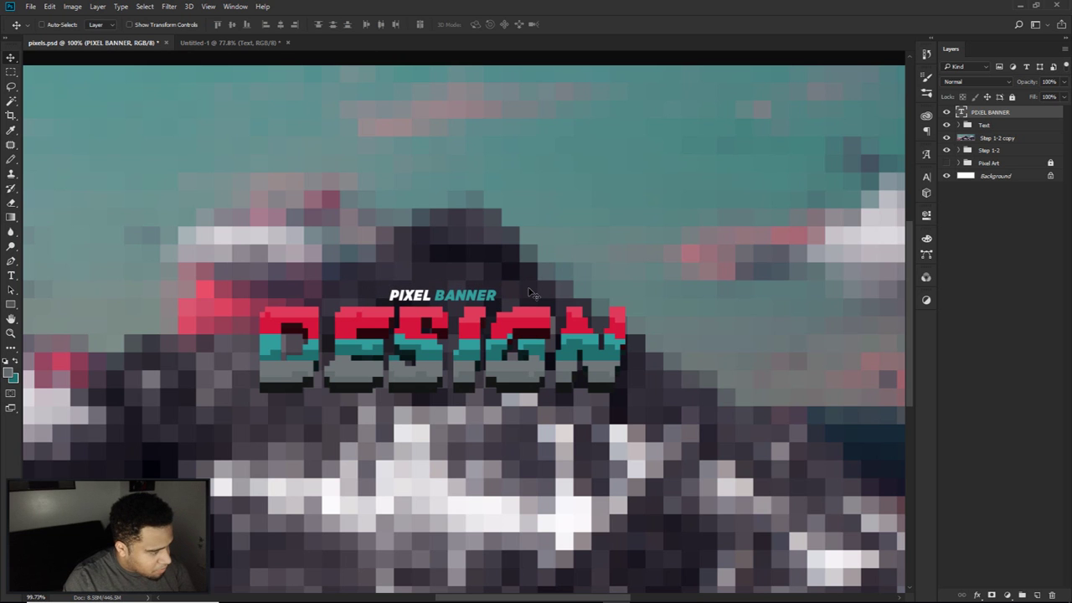
{"action": "scroll", "coordinate": [529, 293], "scroll_direction": "down", "scroll_amount": 3}
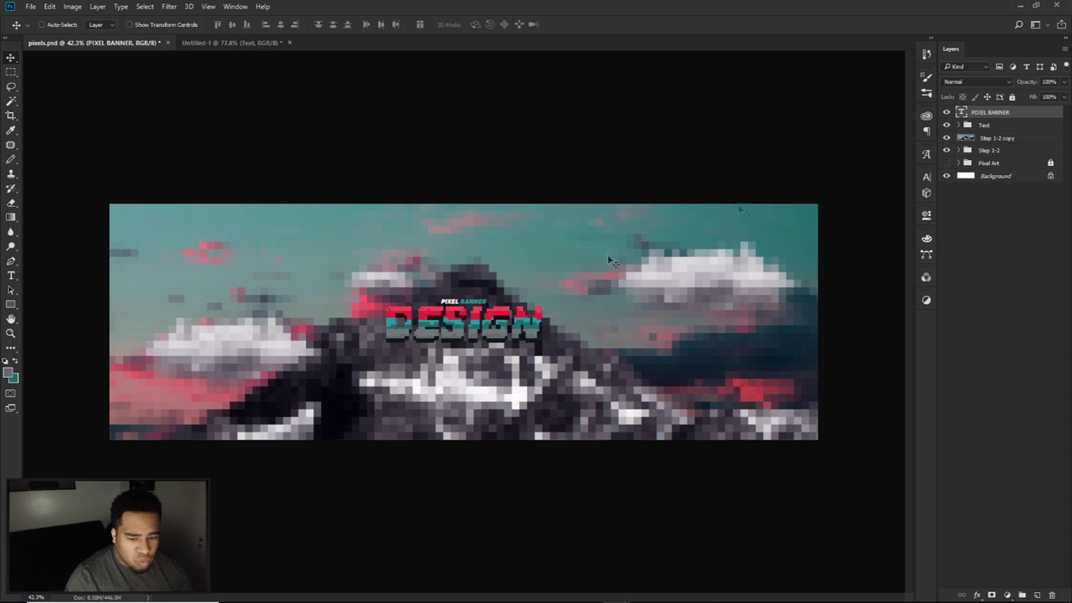
{"action": "left_click", "coordinate": [967, 126]}
{"action": "left_click", "coordinate": [959, 126]}
{"action": "left_click", "coordinate": [967, 138]}
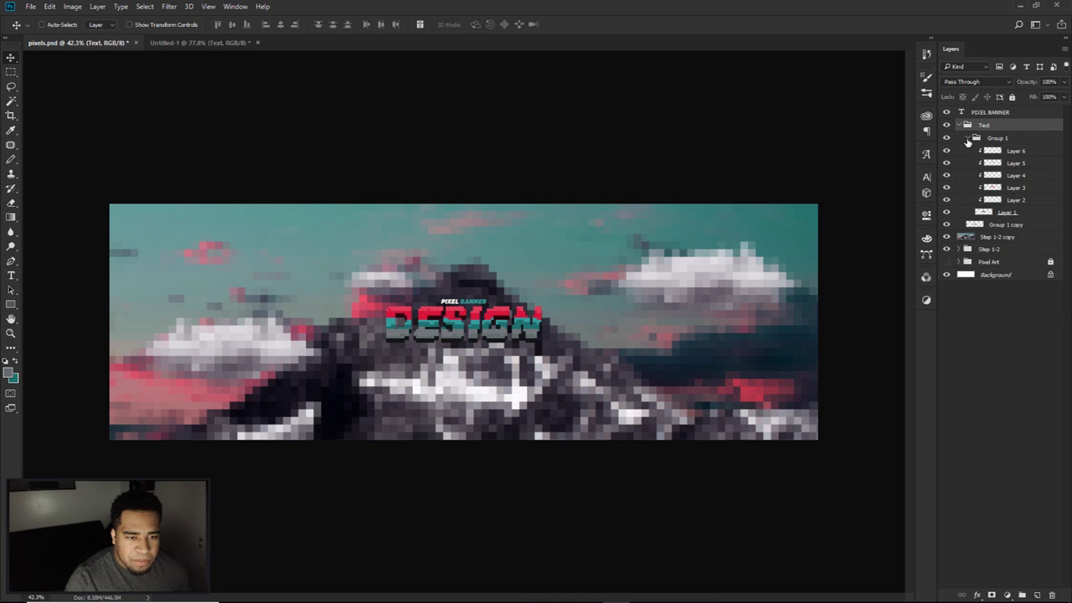
{"action": "left_click", "coordinate": [967, 138]}
{"action": "left_click", "coordinate": [959, 125]}
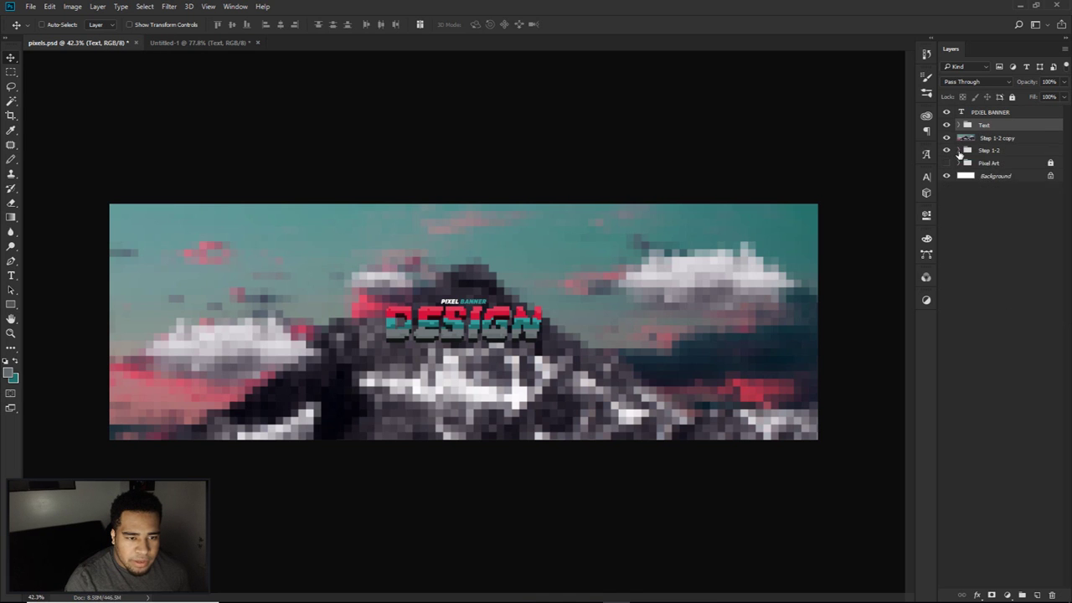
Step: Copy a cloud from the Step 1-2 group above all layers twice, placing one at each end of the DESIGN lettering
{"action": "left_click", "coordinate": [960, 151]}
{"action": "left_click", "coordinate": [1001, 215]}
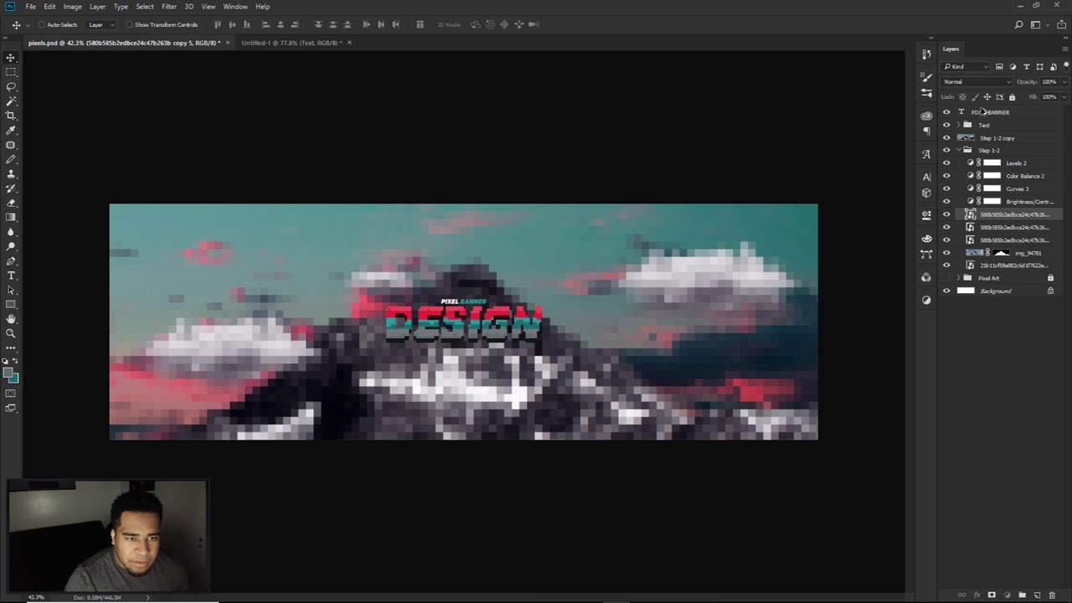
{"action": "left_click_drag", "start_coordinate": [983, 111], "coordinate": [984, 113]}
{"action": "left_click", "coordinate": [967, 162]}
{"action": "left_click_drag", "start_coordinate": [458, 278], "coordinate": [587, 323]}
{"action": "key", "text": "ctrl+t"}
{"action": "left_click_drag", "start_coordinate": [536, 351], "coordinate": [414, 278]}
{"action": "key", "text": "Return"}
{"action": "key", "text": "ctrl+t"}
{"action": "key", "text": "Return"}
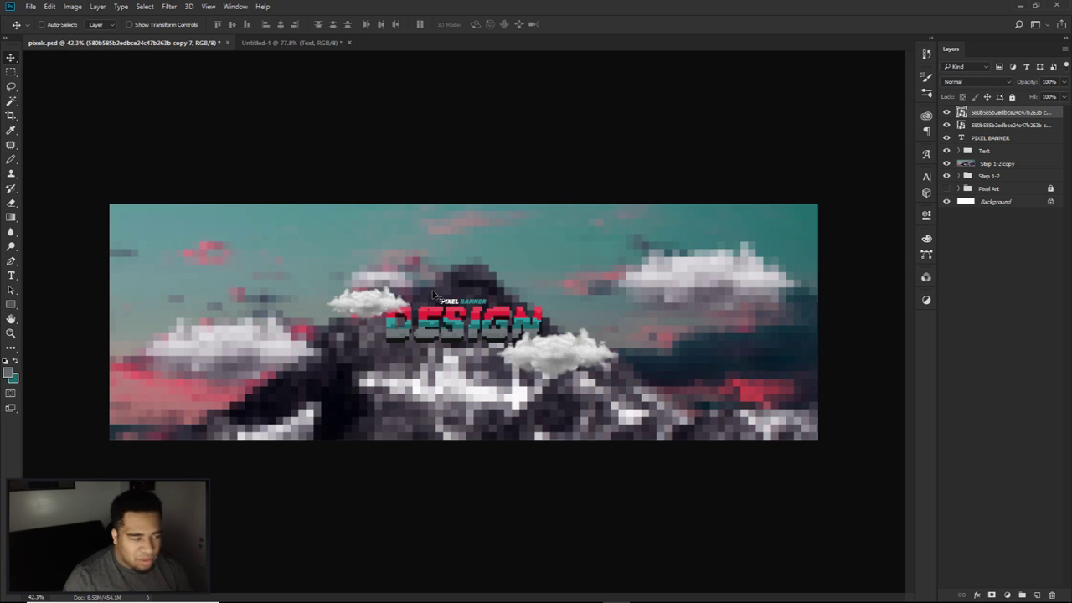
{"action": "left_click", "coordinate": [958, 151]}
{"action": "left_click", "coordinate": [965, 163]}
{"action": "left_click", "coordinate": [965, 164]}
{"action": "left_click", "coordinate": [975, 153]}
{"action": "left_click", "coordinate": [958, 151]}
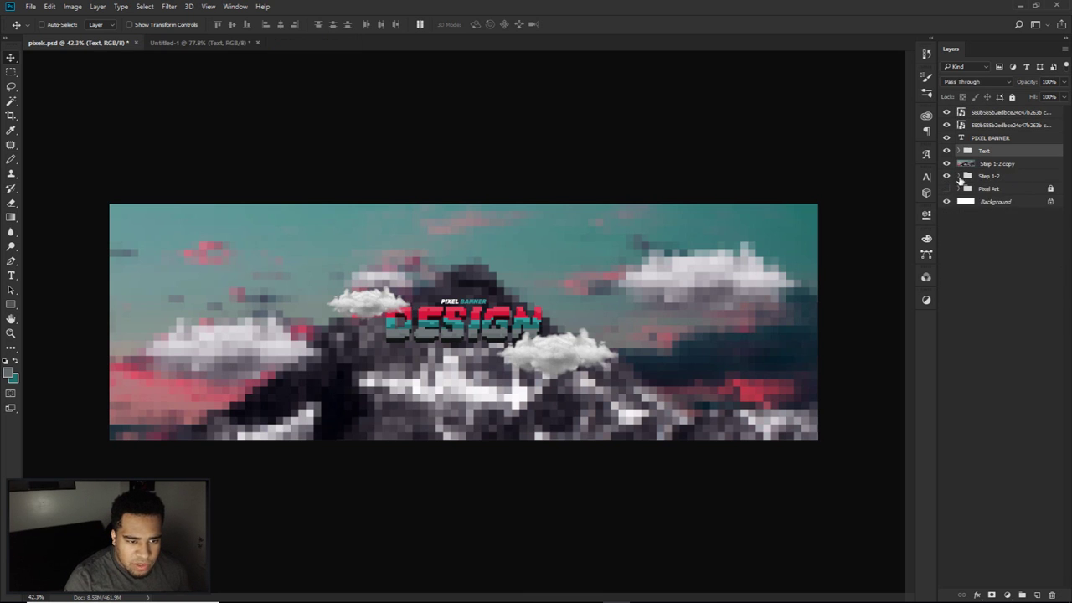
Step: Copy the Levels, Color Balance, Curves and Brightness/Contrast adjustments from the Step 1-2 group to above the cloud copies
{"action": "left_click", "coordinate": [958, 176]}
{"action": "left_click", "coordinate": [988, 189]}
{"action": "left_click", "coordinate": [1010, 228], "text": "shift"}
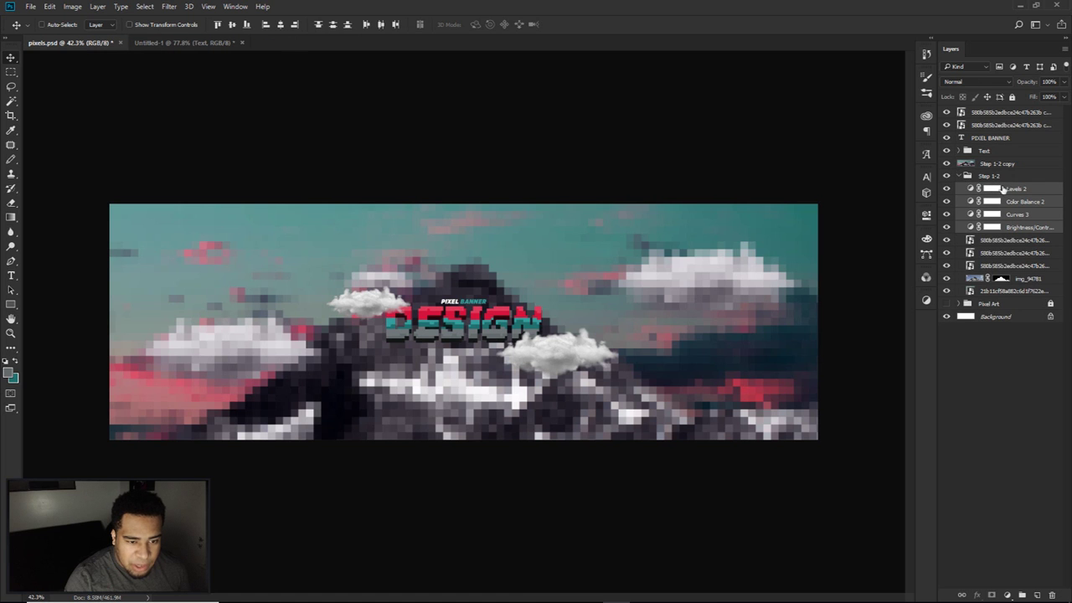
{"action": "left_click_drag", "start_coordinate": [1025, 194], "coordinate": [1004, 110]}
{"action": "left_click", "coordinate": [959, 227]}
Step: Group the two cloud copies that overlap the DESIGN lettering
{"action": "left_click", "coordinate": [988, 164]}
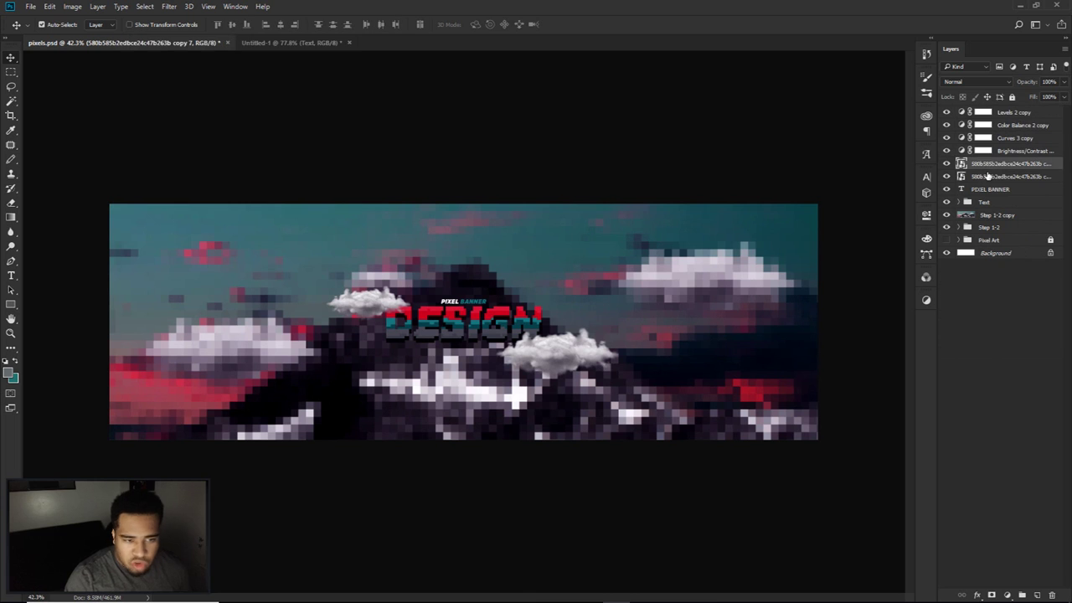
{"action": "left_click", "coordinate": [988, 177], "text": "shift"}
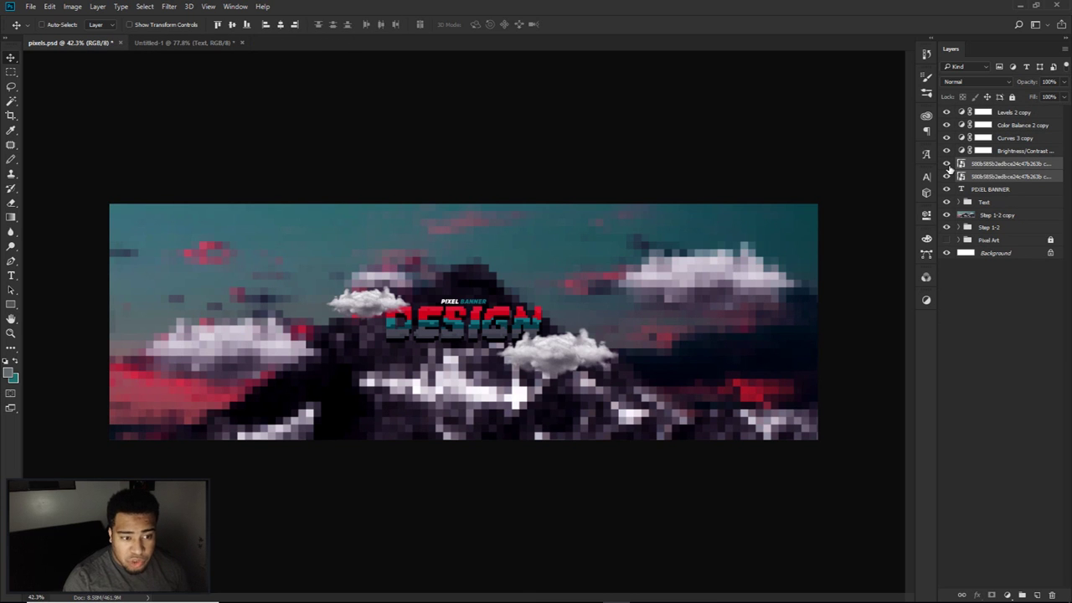
{"action": "key", "text": "ctrl+g"}
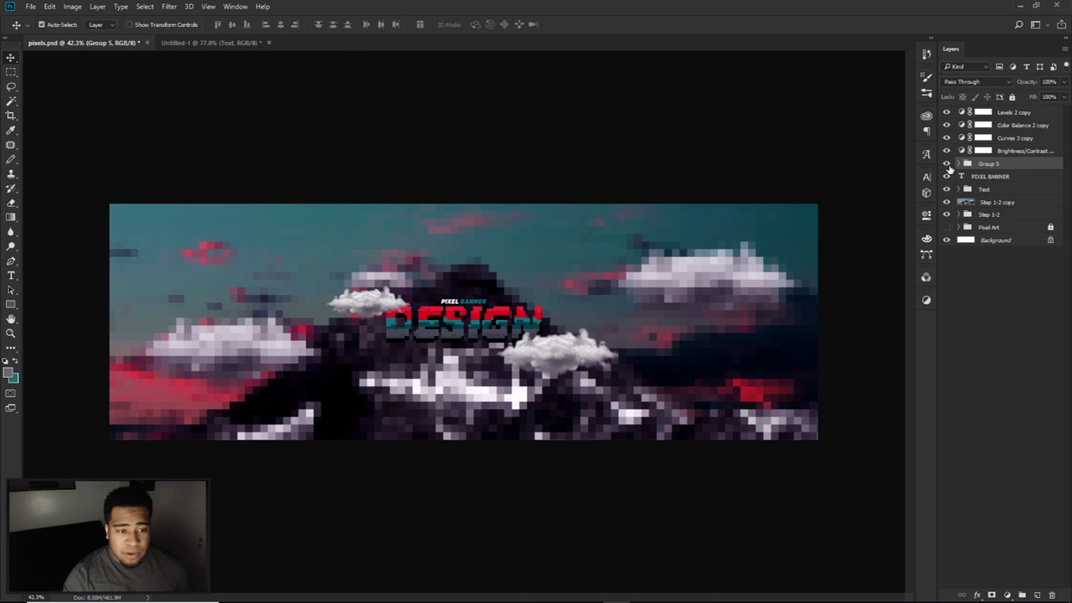
Step: Clip the four copied adjustment layers to the cloud group with a clipping mask
{"action": "left_click", "coordinate": [1011, 113]}
{"action": "left_click", "coordinate": [1014, 151], "text": "shift"}
{"action": "right_click", "coordinate": [1014, 151]}
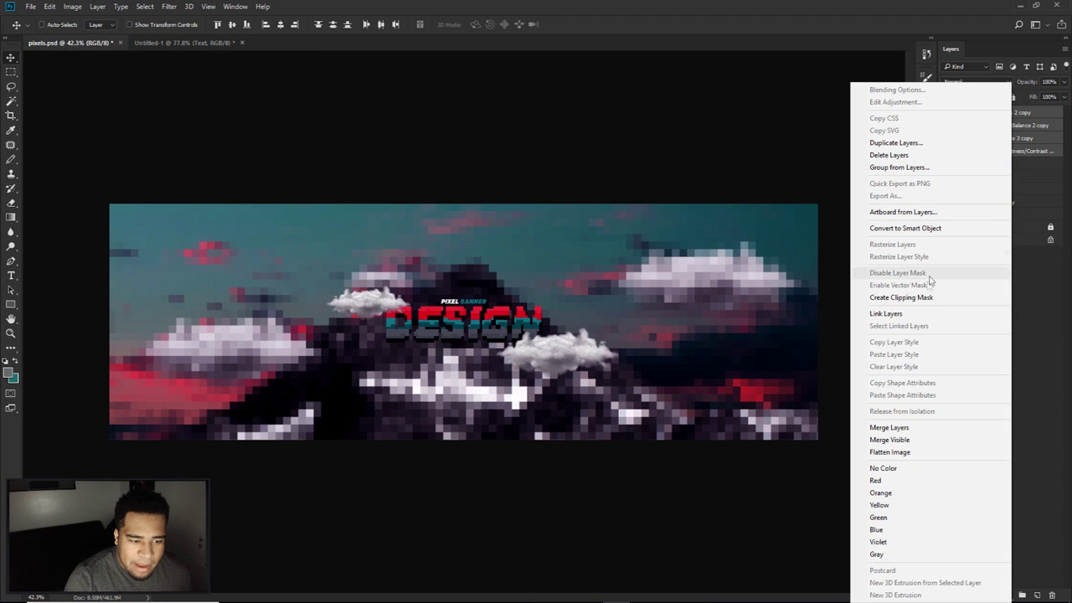
{"action": "left_click", "coordinate": [918, 298]}
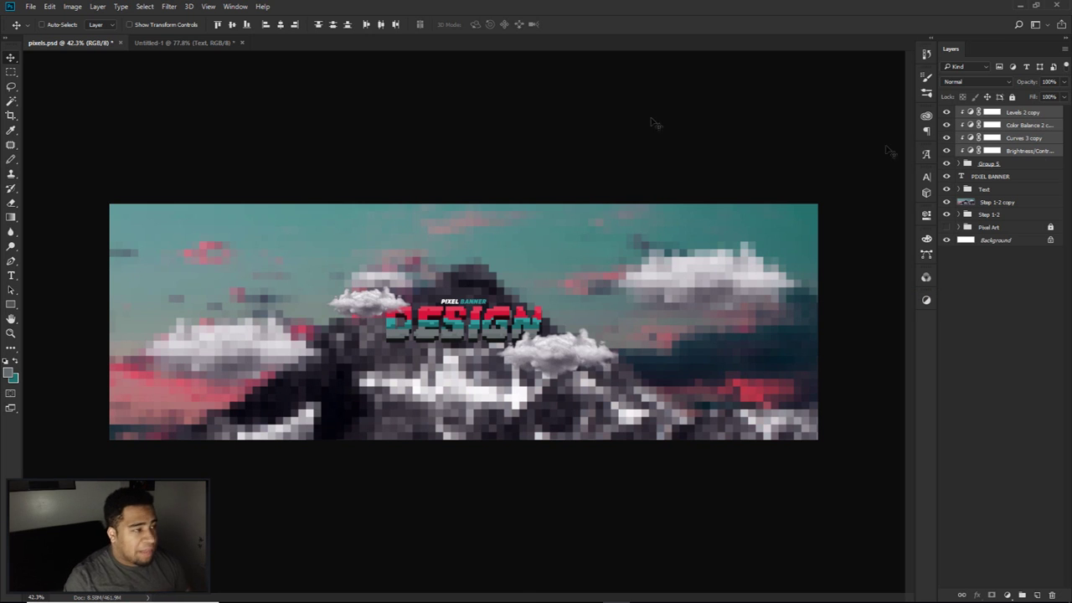
Step: Group the clipped adjustment layers together with the cloud group and name the new group eXTRA CLOUDS
{"action": "left_click", "coordinate": [998, 164], "text": "ctrl"}
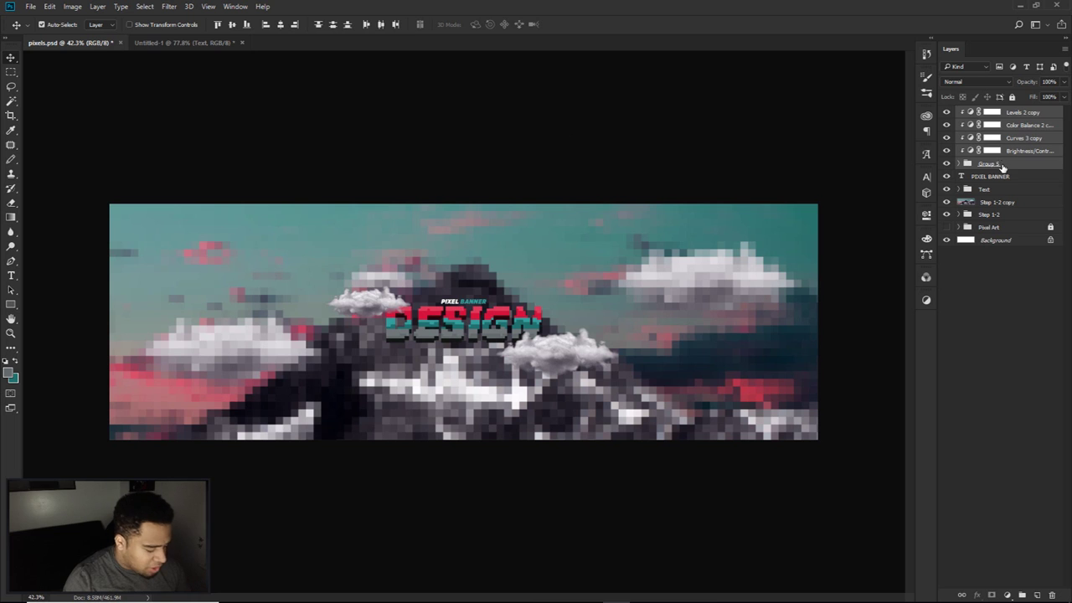
{"action": "key", "text": "ctrl+g"}
{"action": "double_click", "coordinate": [991, 113]}
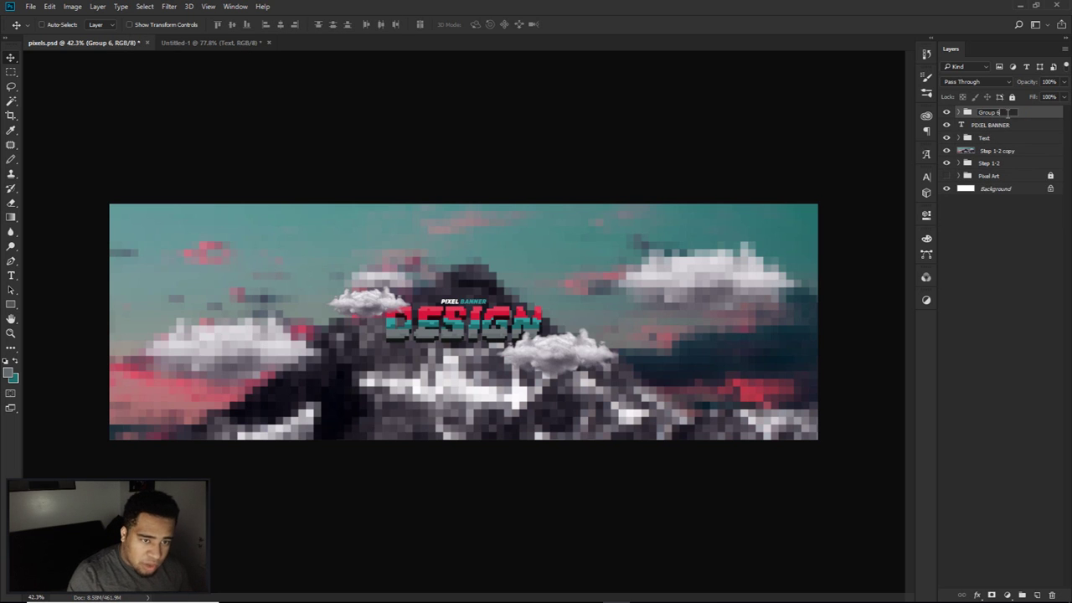
{"action": "type", "text": "aXTRA CLOUDS"}
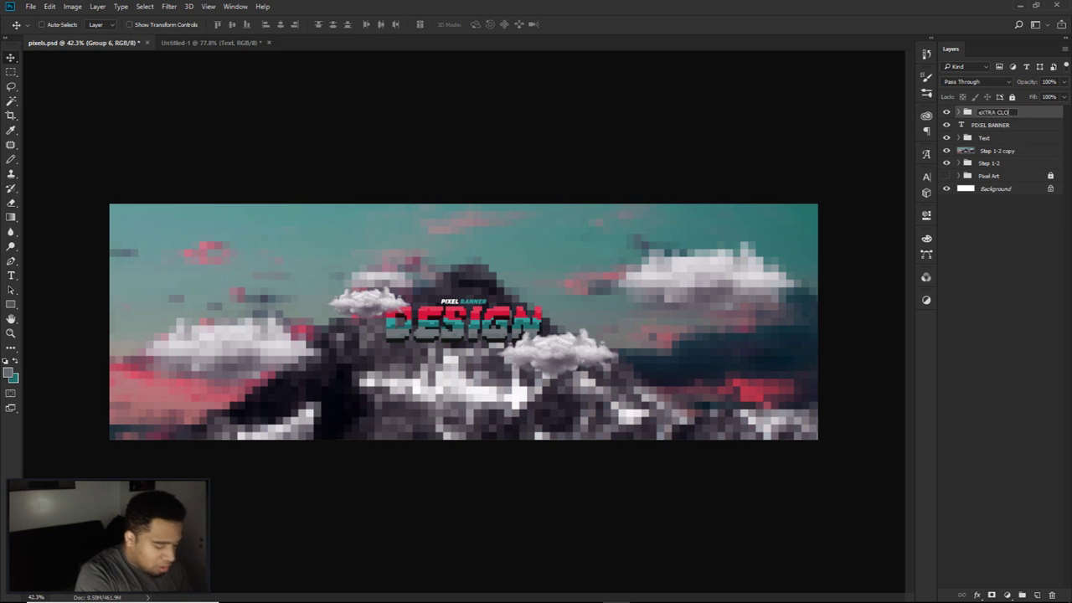
{"action": "key", "text": "Return"}
Step: Duplicate the eXTRA CLOUDS group, hide the original and merge the duplicate into a single layer
{"action": "key", "text": "ctrl+j"}
{"action": "left_click", "coordinate": [946, 124]}
{"action": "key", "text": "ctrl+e"}
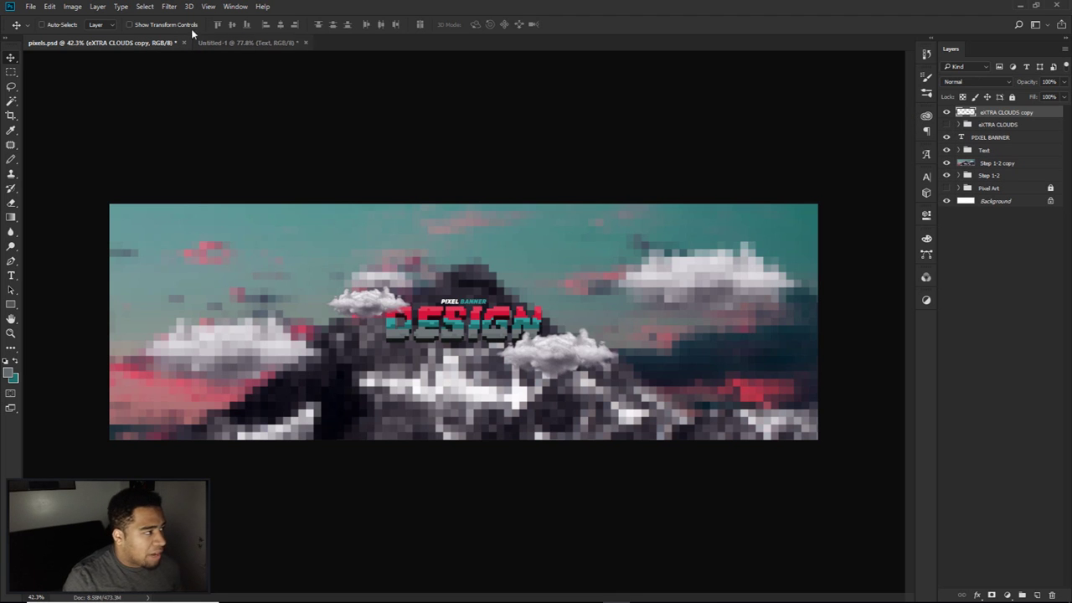
Step: Reapply the last-used Mosaic filter to the merged eXTRA CLOUDS copy layer
{"action": "left_click", "coordinate": [170, 6]}
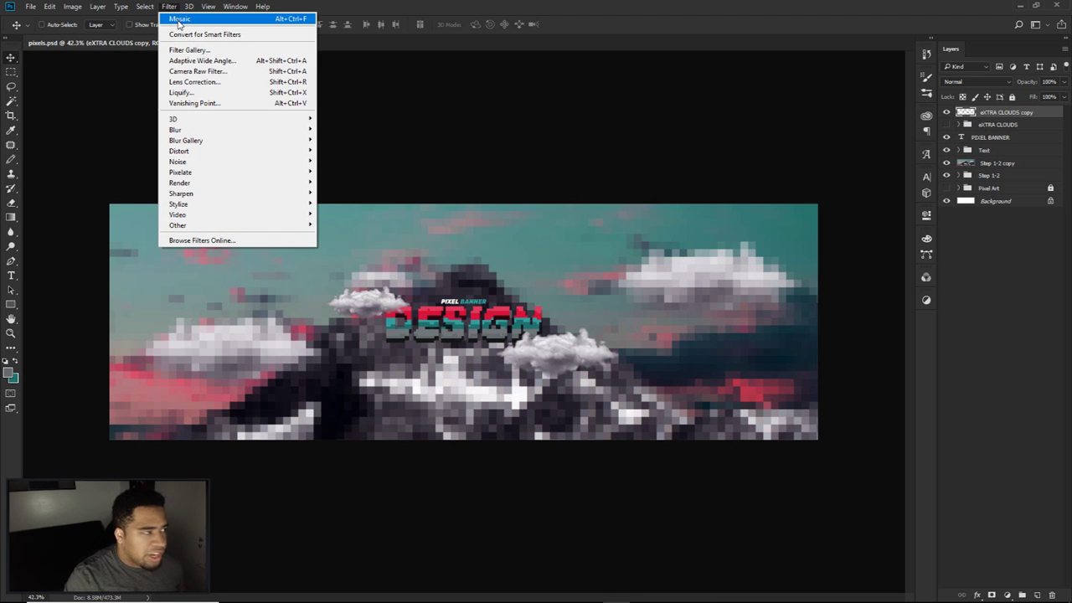
{"action": "left_click", "coordinate": [502, 257]}
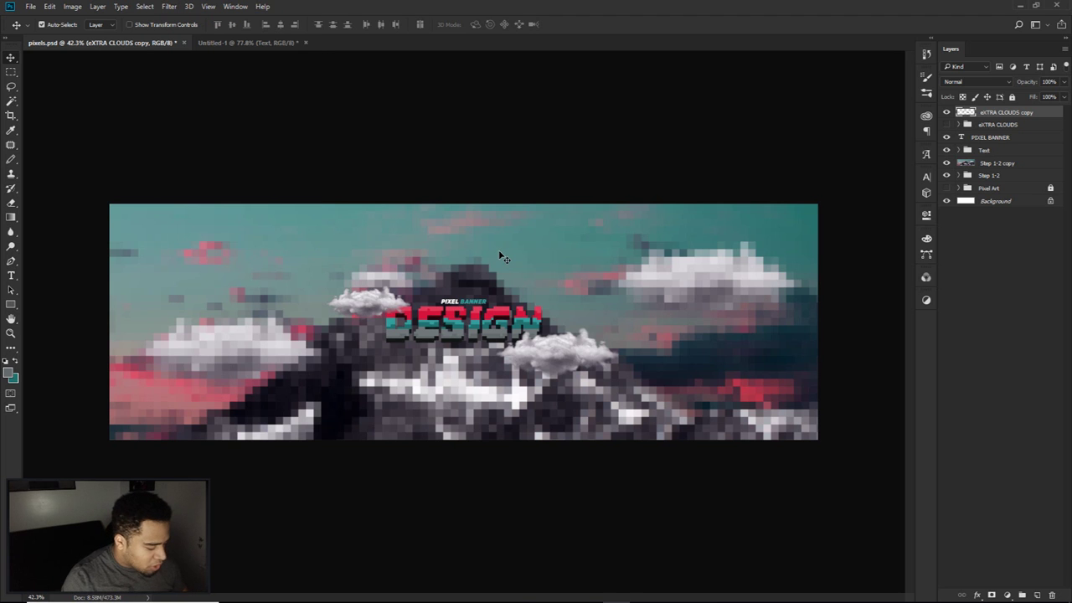
{"action": "key", "text": "ctrl+f"}
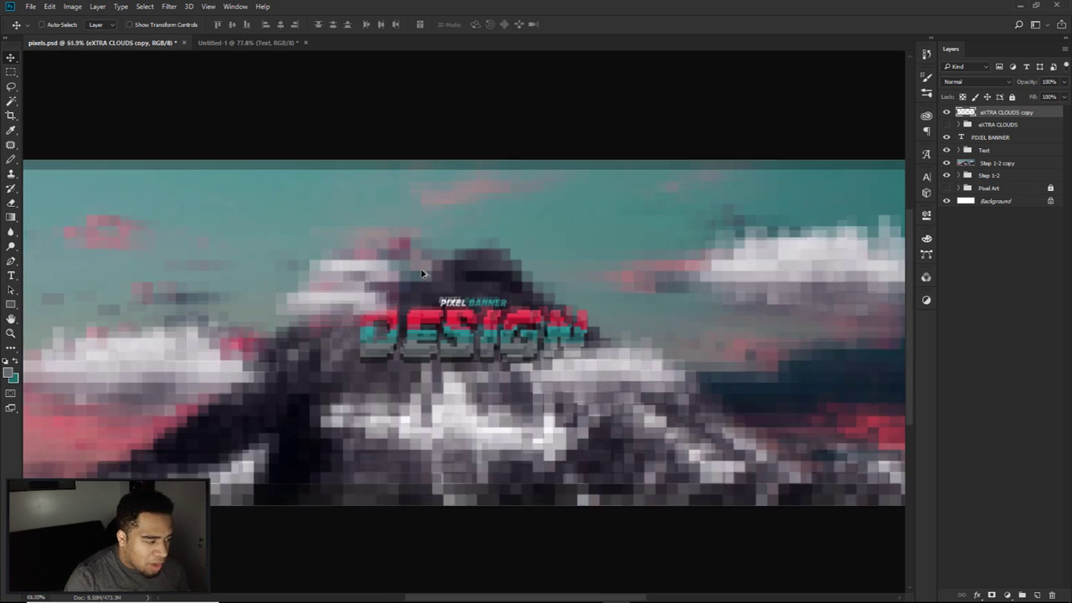
{"action": "scroll", "coordinate": [503, 258], "scroll_direction": "up", "scroll_amount": 2}
{"action": "left_click_drag", "start_coordinate": [474, 318], "coordinate": [473, 325]}
{"action": "scroll", "coordinate": [469, 322], "scroll_direction": "down", "scroll_amount": 3}
{"action": "scroll", "coordinate": [463, 321], "scroll_direction": "up", "scroll_amount": 1}
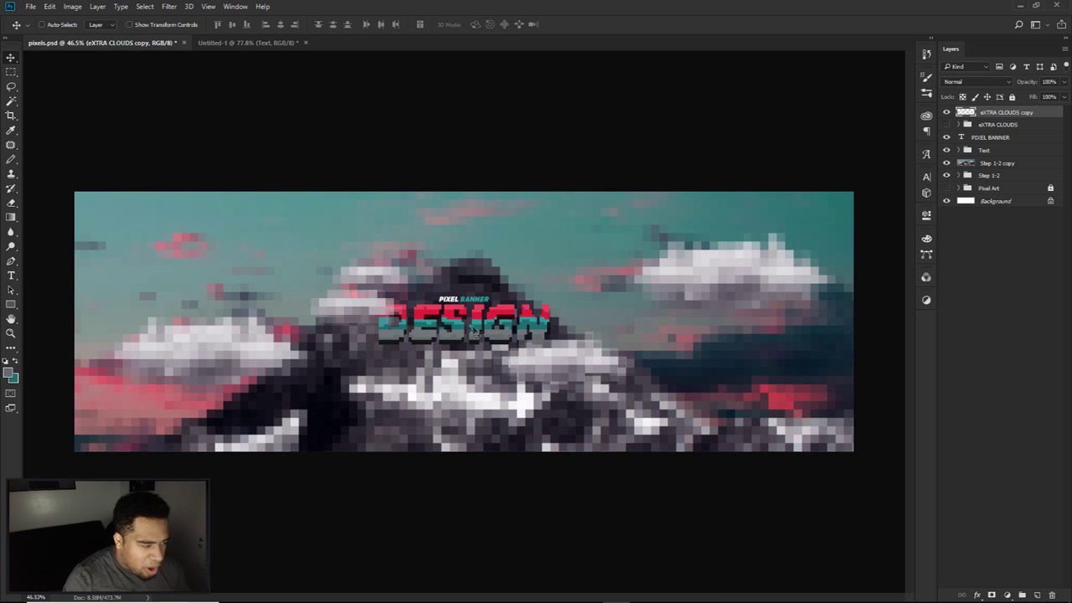
{"action": "scroll", "coordinate": [456, 322], "scroll_direction": "up", "scroll_amount": 3}
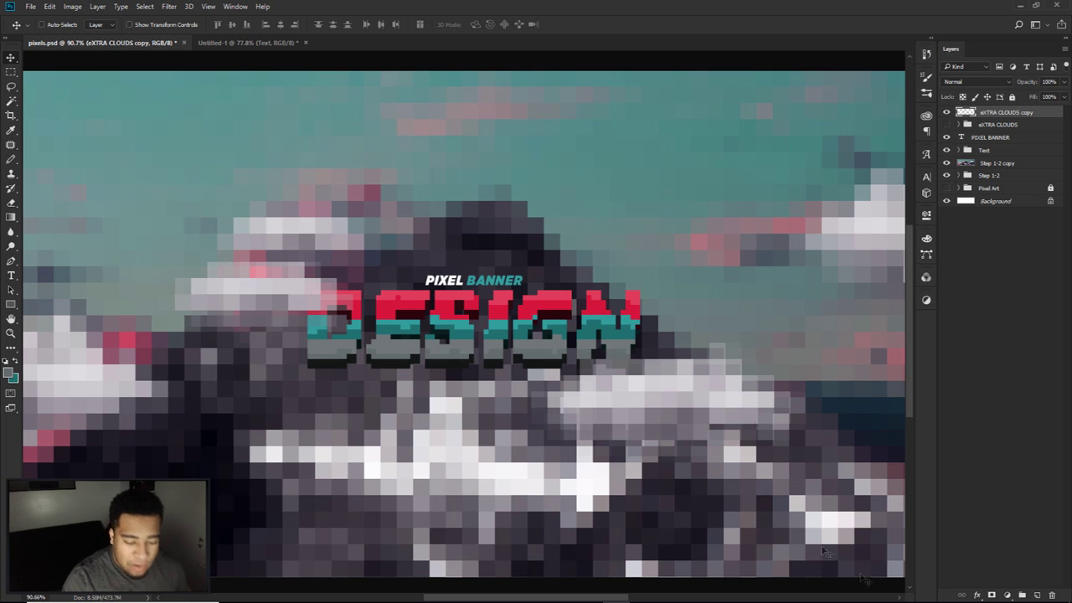
Step: Add a Vibrance adjustment layer above all layers with Vibrance 15 and Saturation 24
{"action": "left_click", "coordinate": [1007, 594]}
{"action": "left_click", "coordinate": [994, 443]}
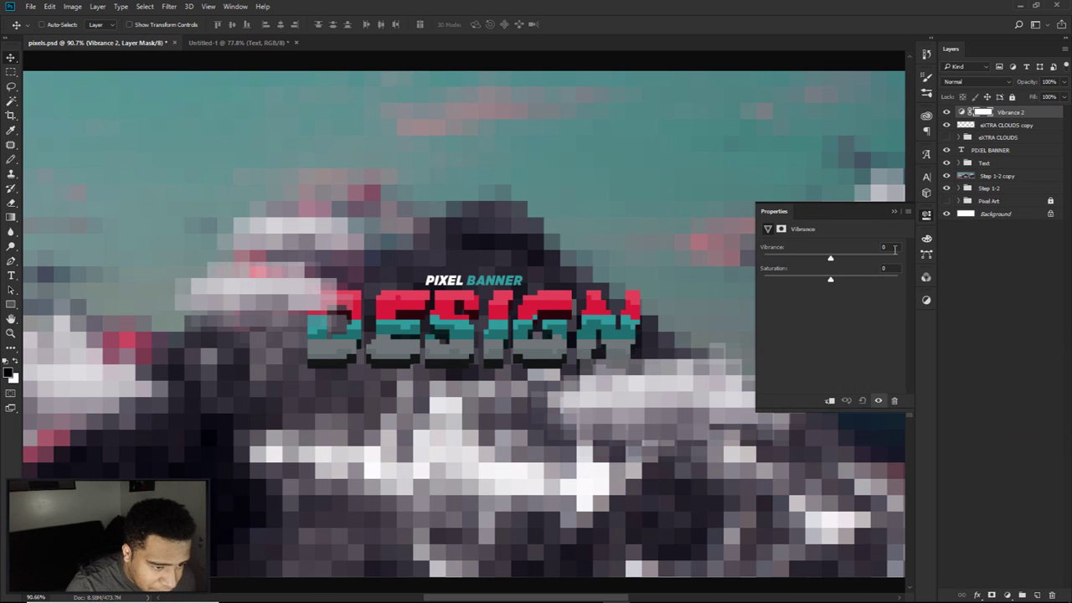
{"action": "left_click", "coordinate": [892, 247]}
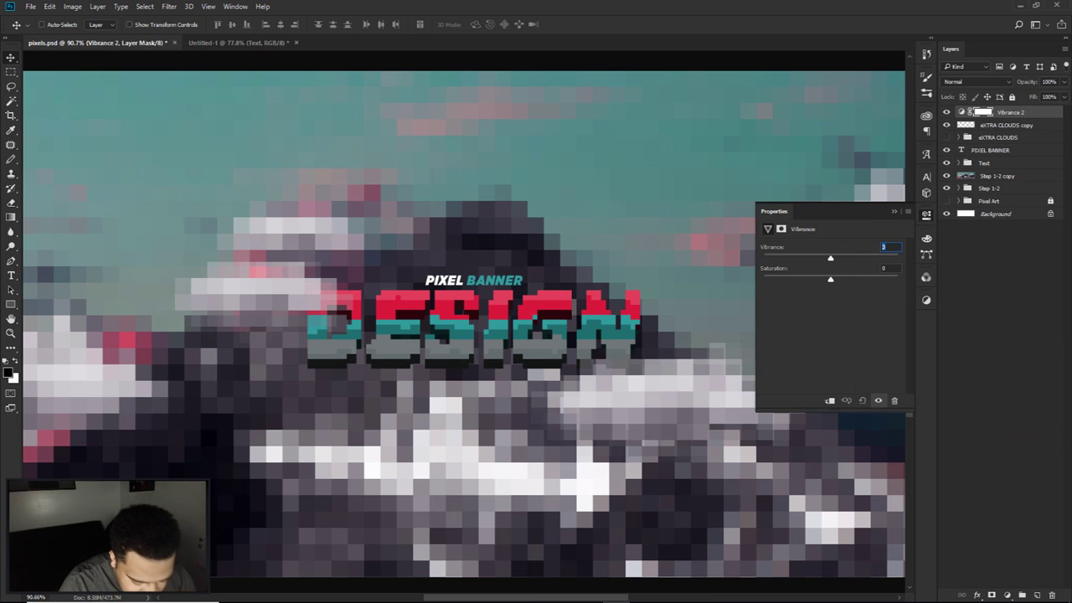
{"action": "type", "text": "15"}
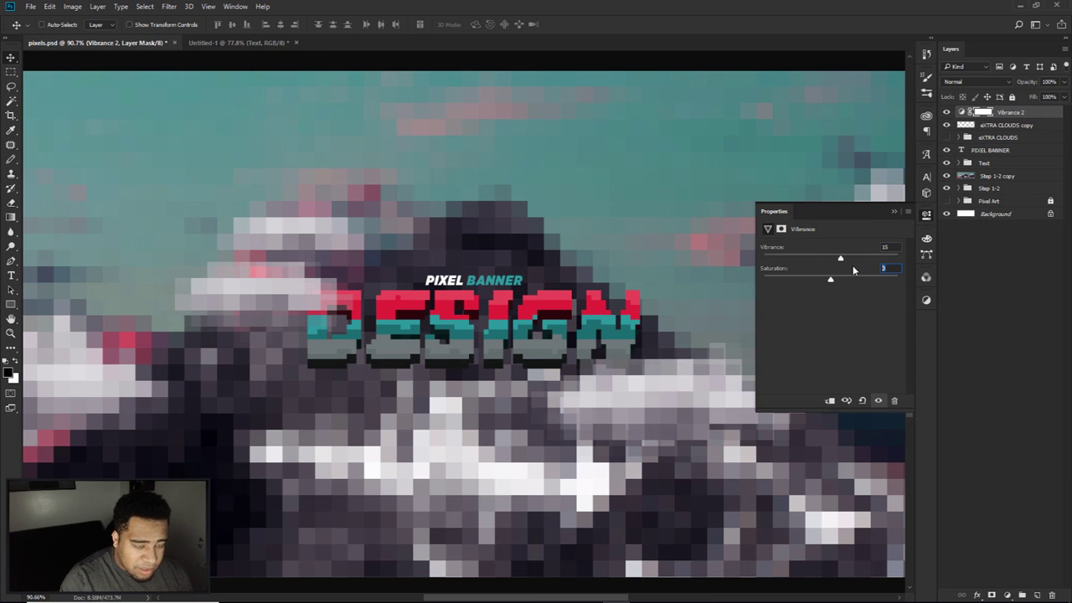
{"action": "type", "text": "24"}
{"action": "left_click", "coordinate": [925, 215]}
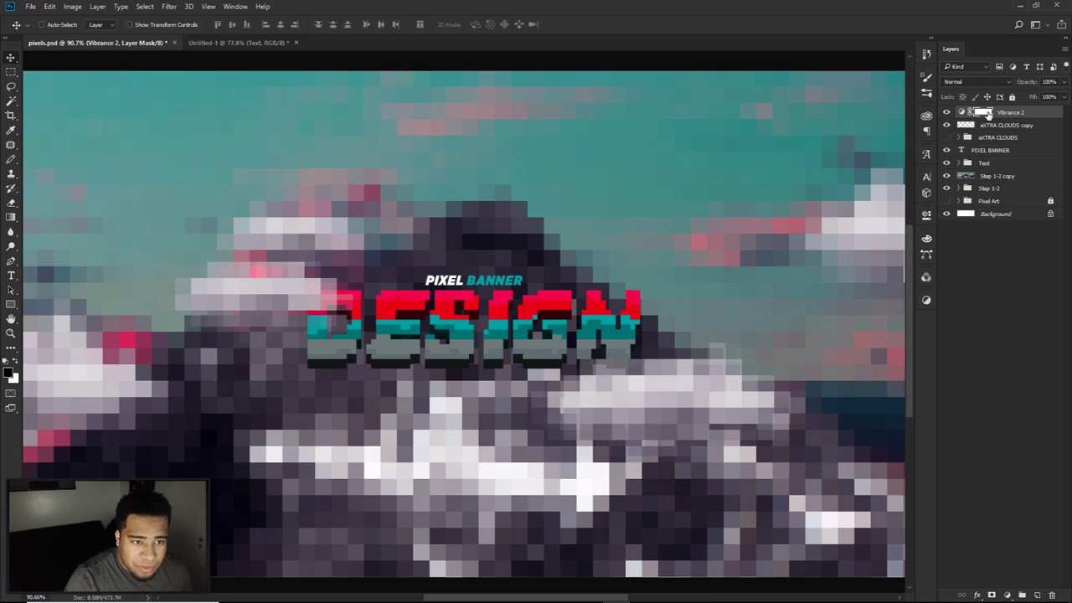
Step: Paint black with a large soft Brush on the Vibrance layer's mask over the DESIGN lettering and tagline
{"action": "key", "text": "b"}
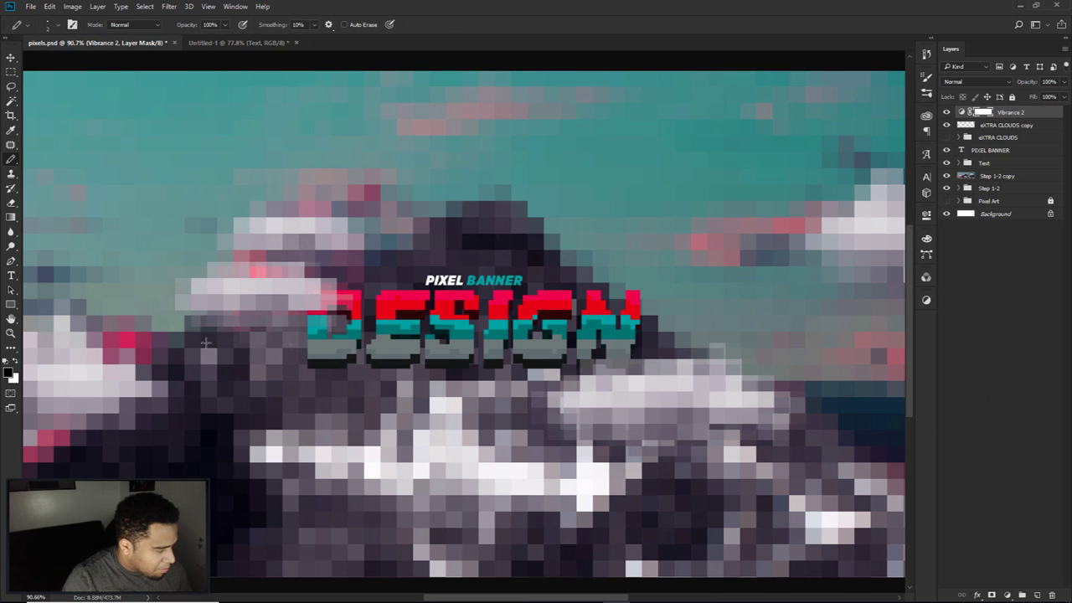
{"action": "mouse_move", "coordinate": [527, 338]}
{"action": "left_mouse_down"}
{"action": "mouse_move", "coordinate": [586, 338]}
{"action": "mouse_move", "coordinate": [502, 335]}
{"action": "left_mouse_up"}
{"action": "right_click", "coordinate": [11, 159]}
{"action": "left_click", "coordinate": [42, 161]}
{"action": "mouse_move", "coordinate": [558, 319]}
{"action": "left_mouse_down"}
{"action": "mouse_move", "coordinate": [536, 312]}
{"action": "mouse_move", "coordinate": [498, 237]}
{"action": "mouse_move", "coordinate": [469, 268]}
{"action": "left_mouse_up"}
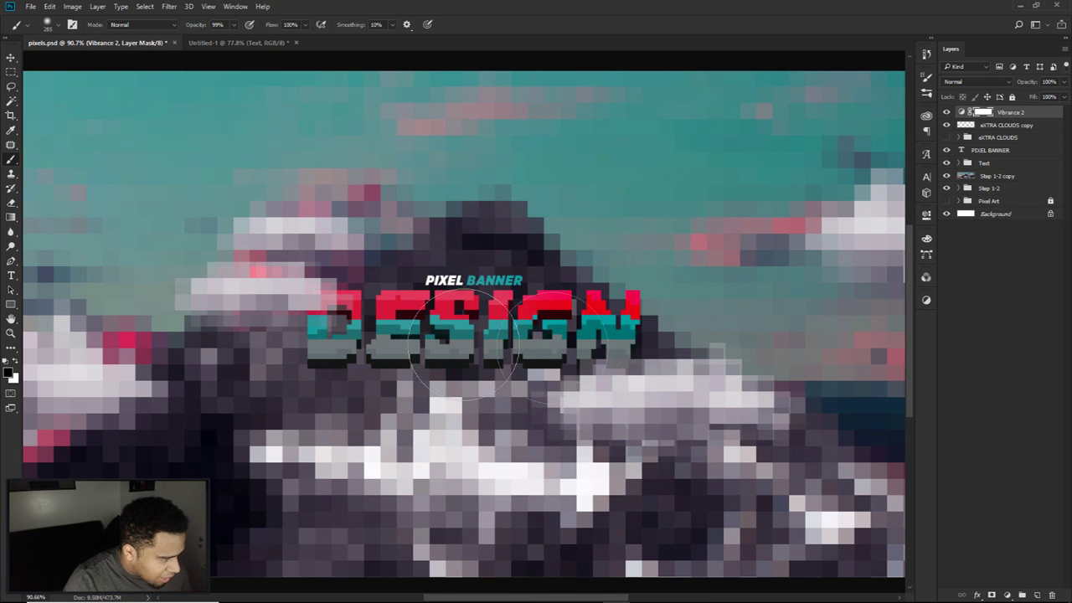
{"action": "scroll", "coordinate": [586, 362], "scroll_direction": "down", "scroll_amount": 5}
{"action": "scroll", "coordinate": [586, 362], "scroll_direction": "down", "scroll_amount": 2}
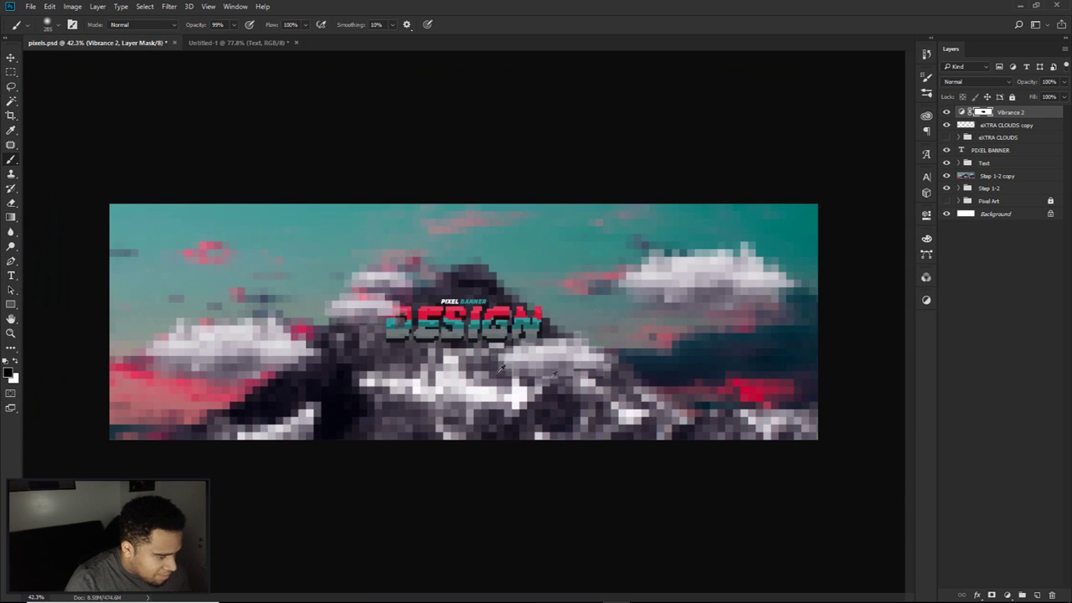
Step: Compare the banner with and without the Vibrance adjustment, both as a whole and close up on the dark clouds beside the mountain
{"action": "left_click", "coordinate": [947, 112]}
{"action": "left_click", "coordinate": [947, 112]}
{"action": "left_click", "coordinate": [947, 113]}
{"action": "left_click", "coordinate": [947, 113]}
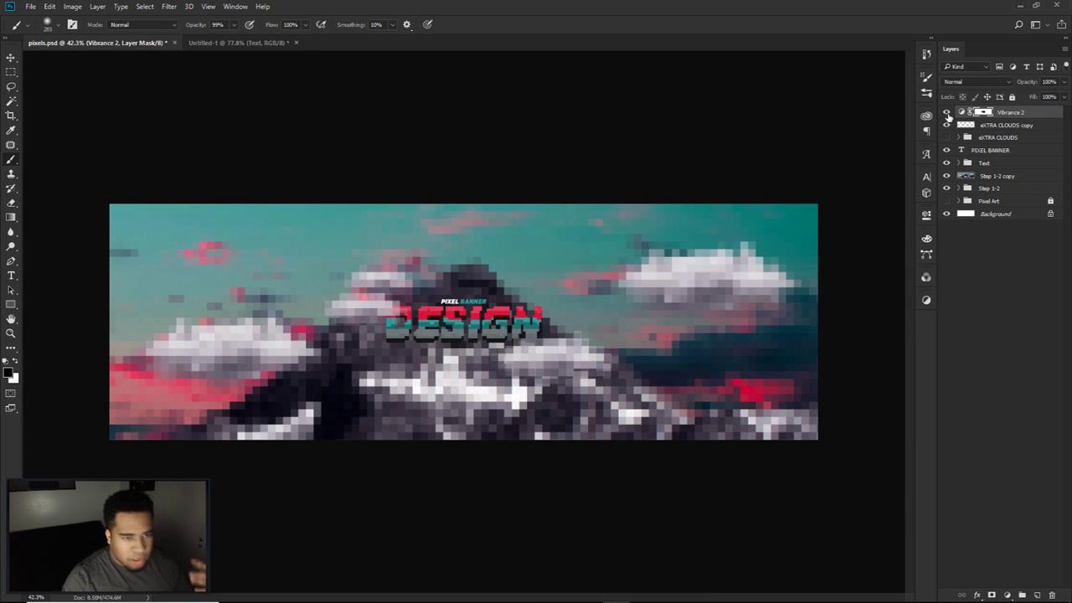
{"action": "left_click", "coordinate": [947, 112]}
{"action": "left_click", "coordinate": [946, 112]}
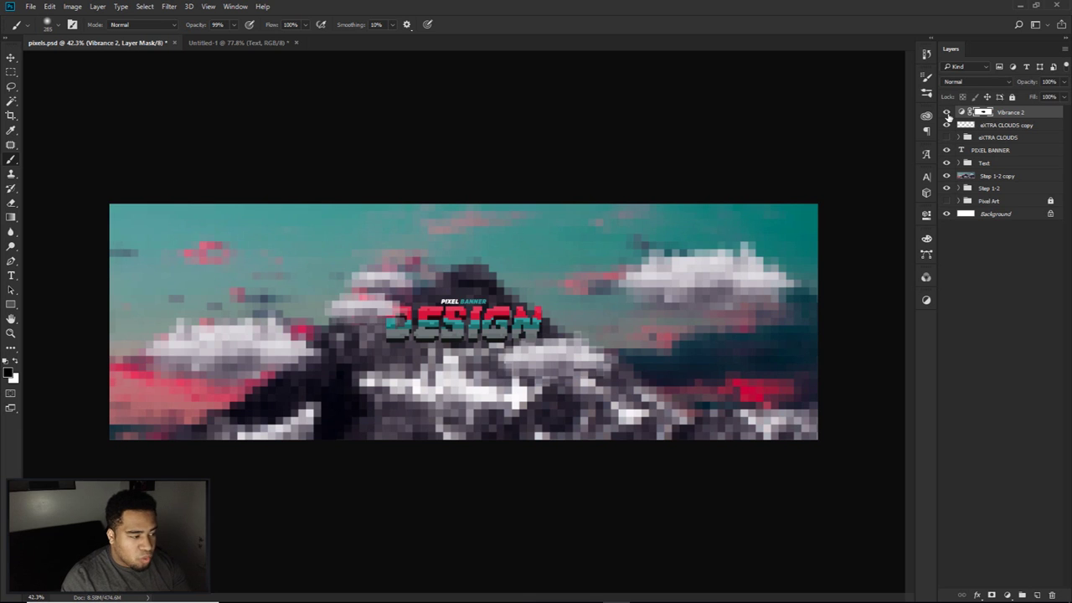
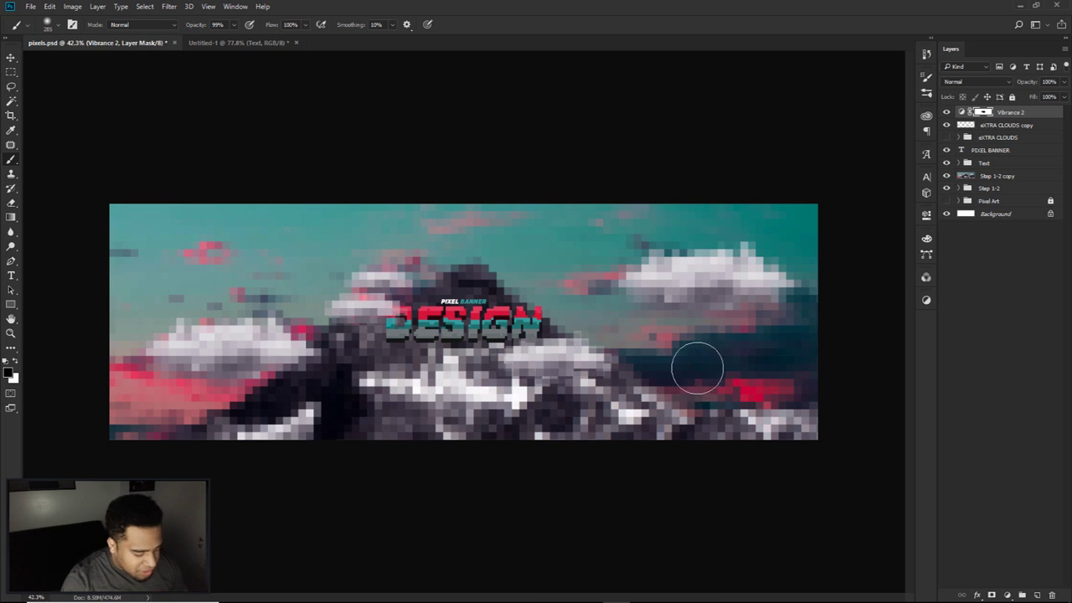
{"action": "key", "text": "v"}
{"action": "scroll", "coordinate": [696, 369], "scroll_direction": "up", "scroll_amount": 6}
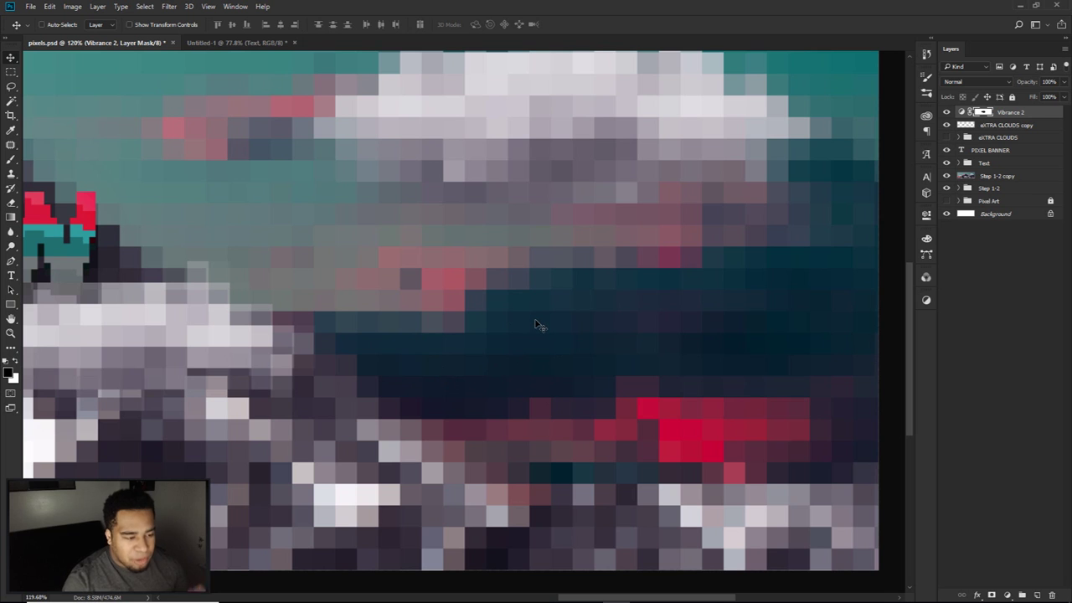
{"action": "left_click", "coordinate": [946, 113]}
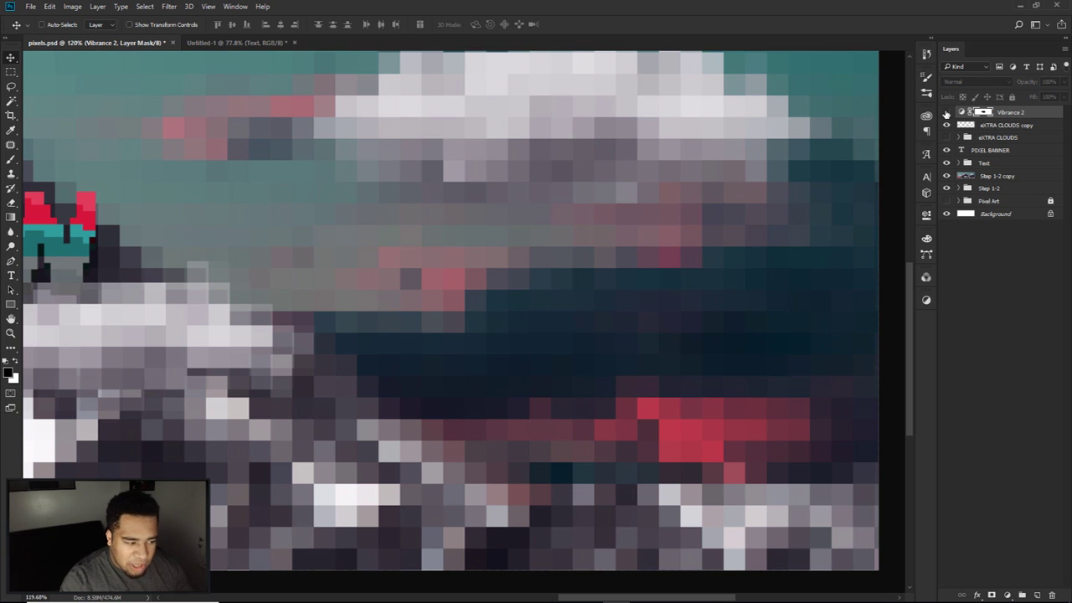
{"action": "left_click", "coordinate": [946, 112]}
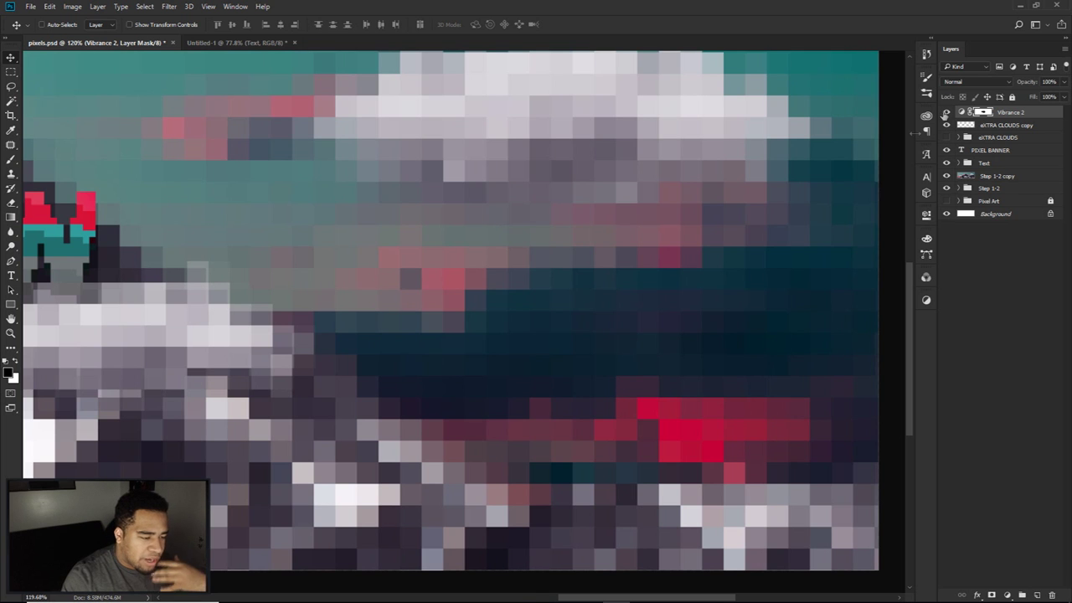
{"action": "key", "text": "ctrl+0"}
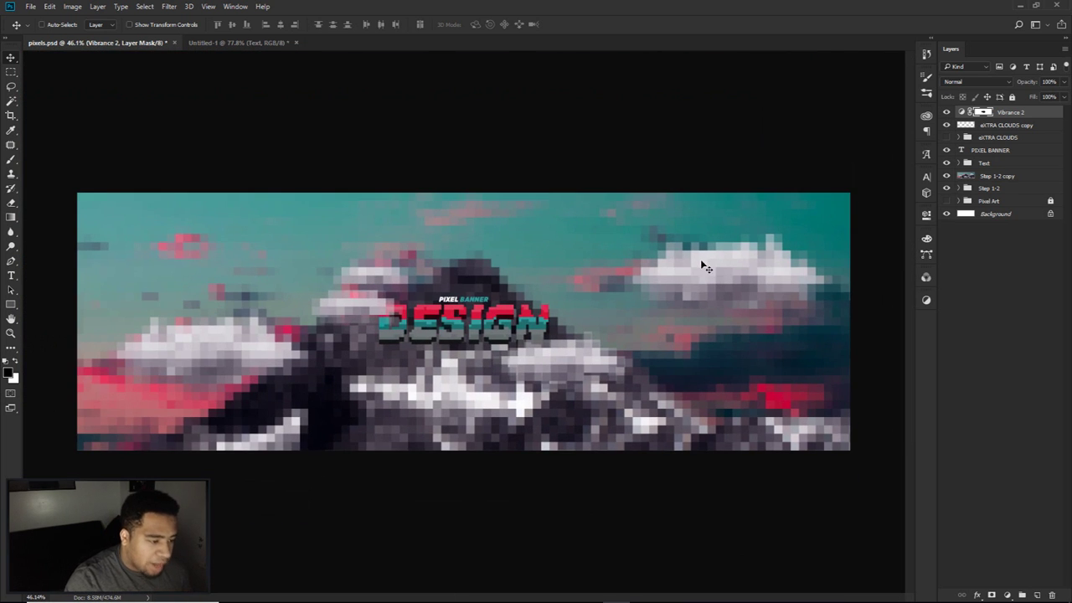
Step: Add a Curves adjustment layer above the Vibrance layer, with one curve point in the highlights and one in the shadows for slight contrast
{"action": "left_click", "coordinate": [1005, 594]}
{"action": "left_click", "coordinate": [994, 421]}
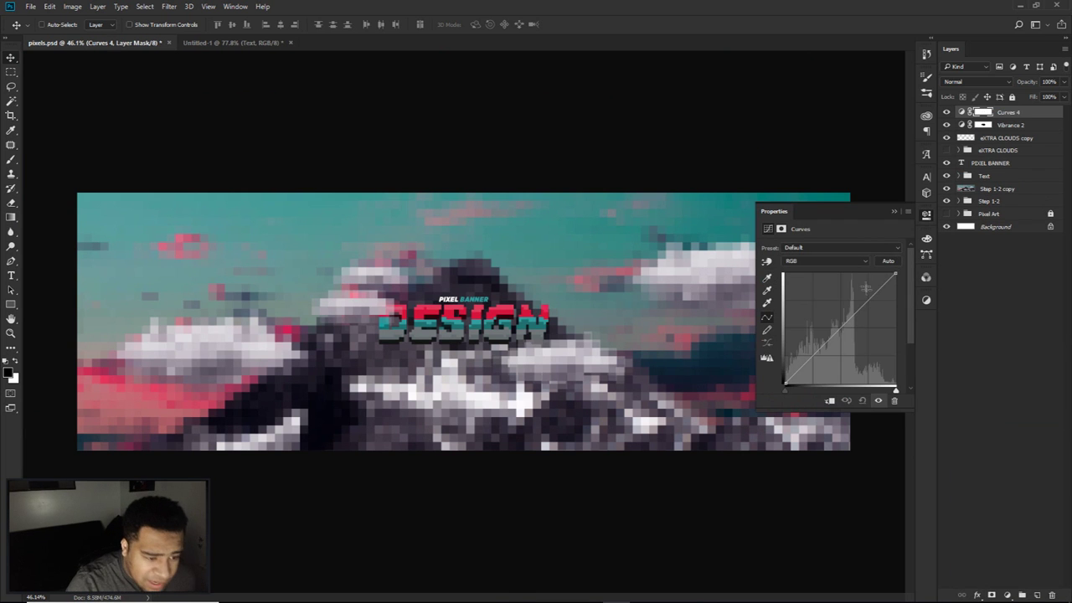
{"action": "left_click_drag", "start_coordinate": [871, 301], "coordinate": [867, 298]}
{"action": "left_click_drag", "start_coordinate": [823, 350], "coordinate": [812, 356]}
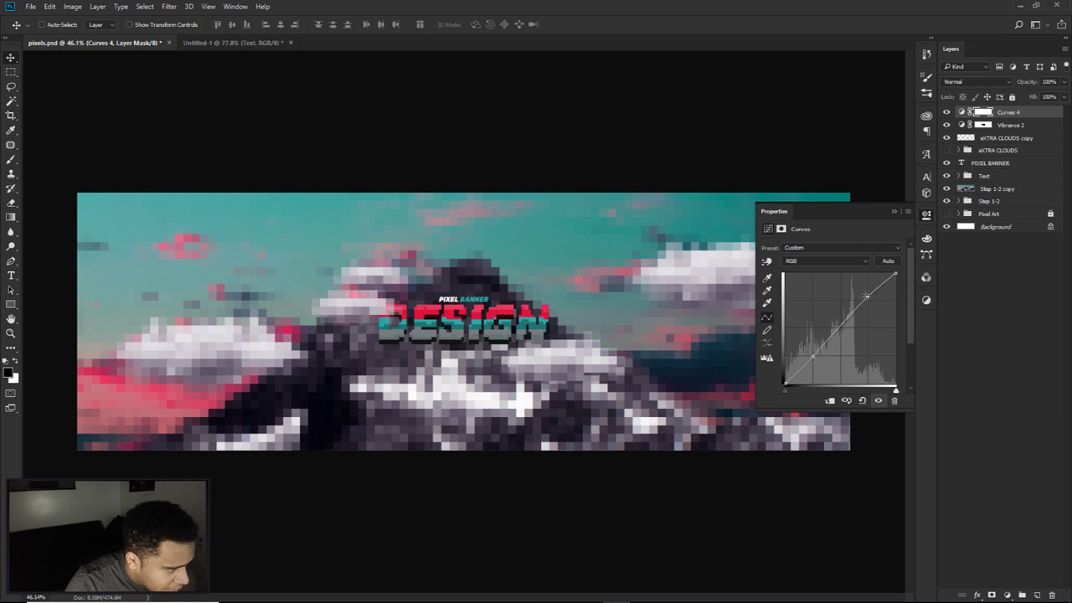
{"action": "left_click", "coordinate": [926, 215]}
{"action": "scroll", "coordinate": [639, 306], "scroll_direction": "down", "scroll_amount": 1}
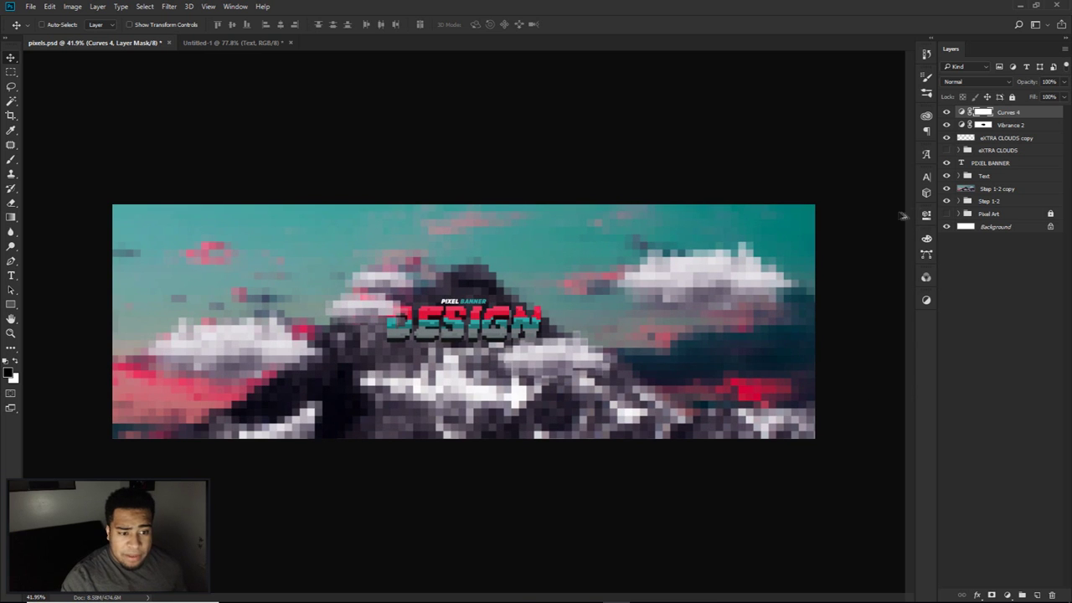
Step: Group all layers from the Curves adjustment down to the Step 1-2 group and name the group Tutorial
{"action": "left_click", "coordinate": [989, 201], "text": "shift"}
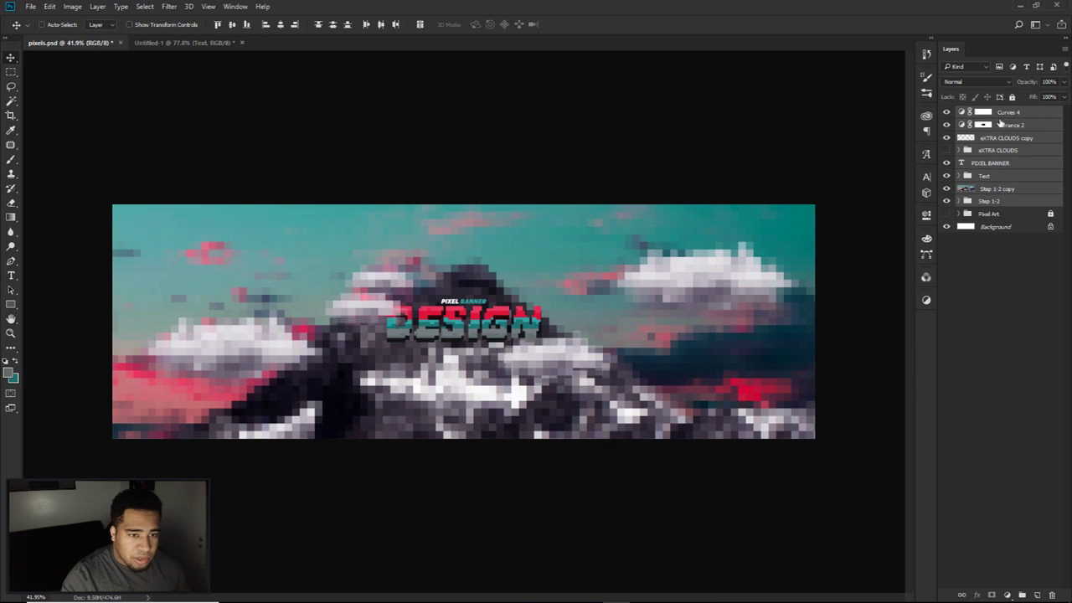
{"action": "key", "text": "ctrl+f"}
{"action": "left_click", "coordinate": [673, 118]}
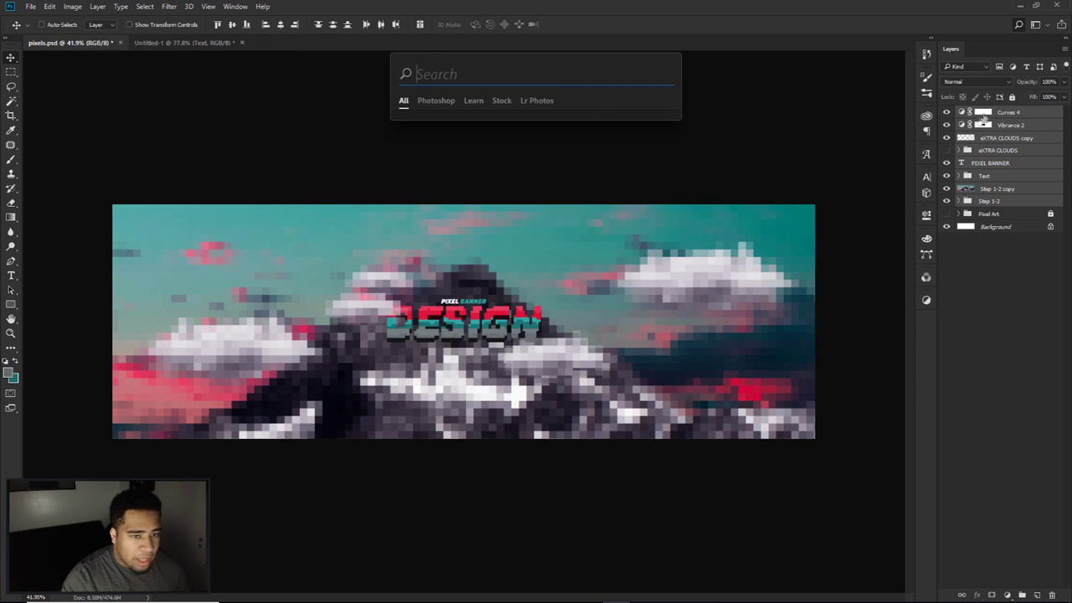
{"action": "key", "text": "ctrl+g"}
{"action": "double_click", "coordinate": [989, 113]}
{"action": "type", "text": "Tutorial"}
{"action": "key", "text": "Return"}
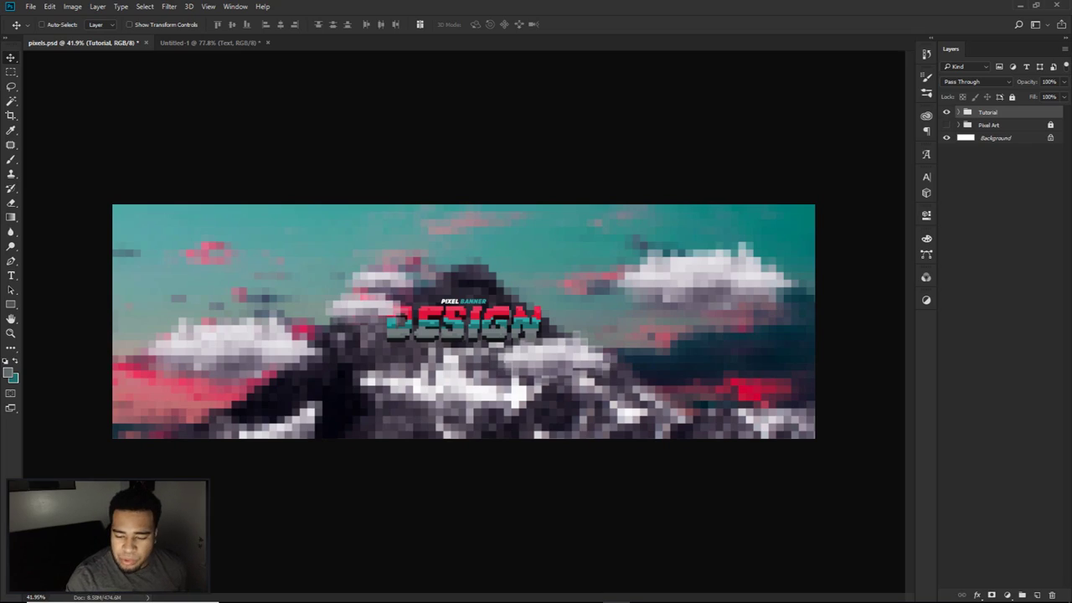
Step: Show the Pixel Art group in place of the Tutorial group for comparison, and switch to the Flow Graphics page in Chrome
{"action": "key", "text": "alt+Tab"}
{"action": "key", "text": "alt+Tab"}
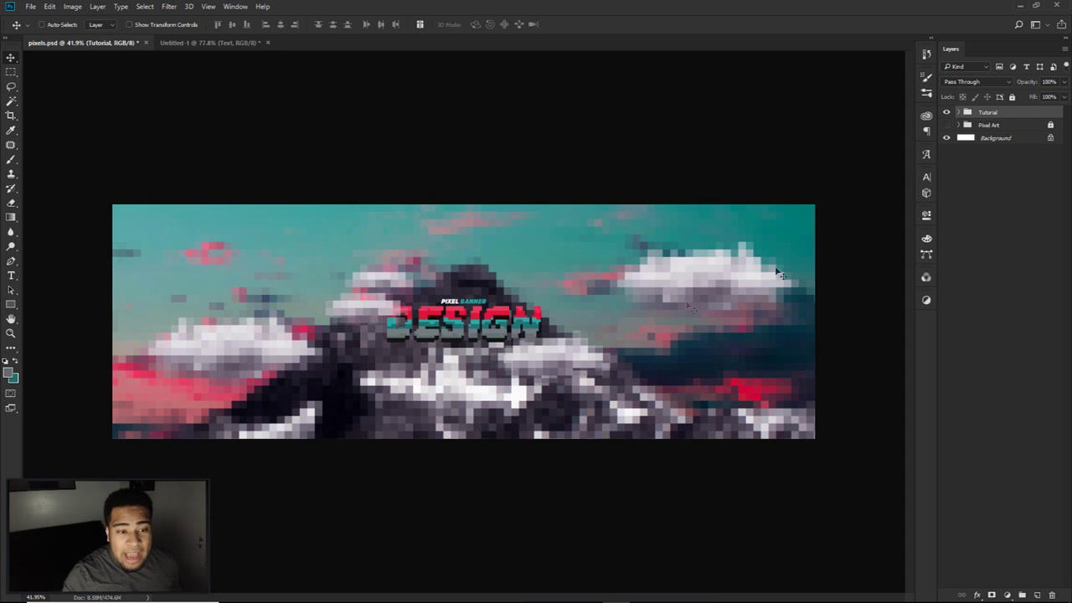
{"action": "left_click", "coordinate": [946, 112]}
{"action": "left_click", "coordinate": [945, 125]}
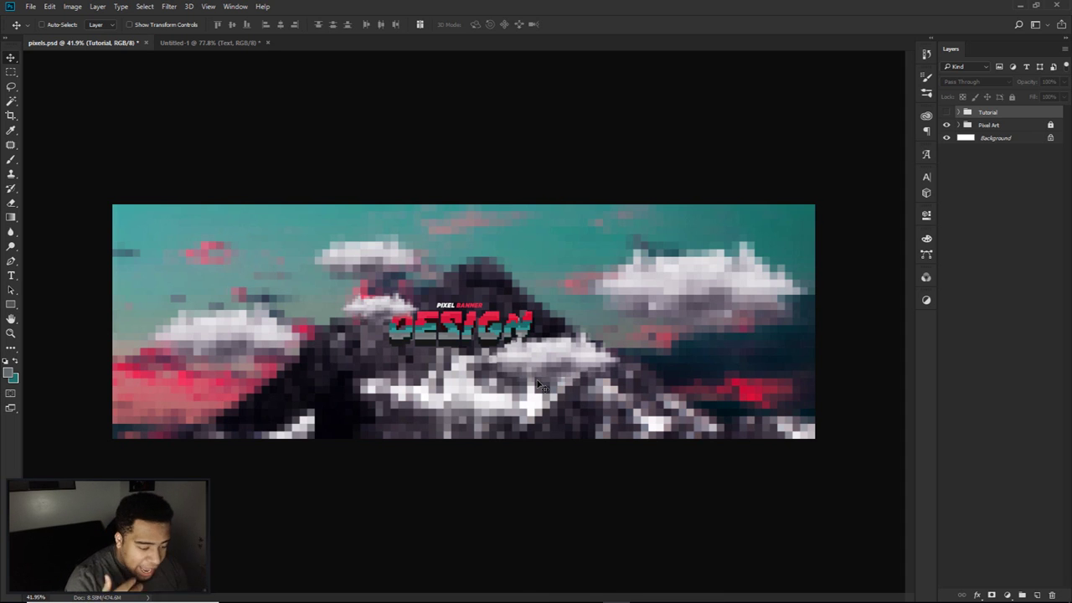
{"action": "mouse_move", "coordinate": [452, 592]}
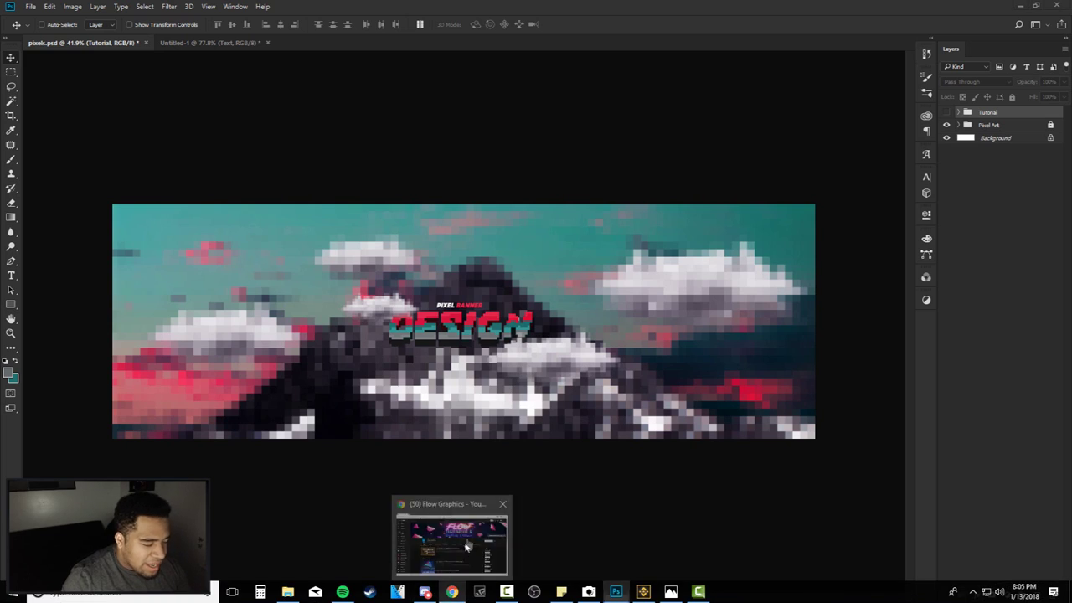
{"action": "left_click", "coordinate": [465, 548]}
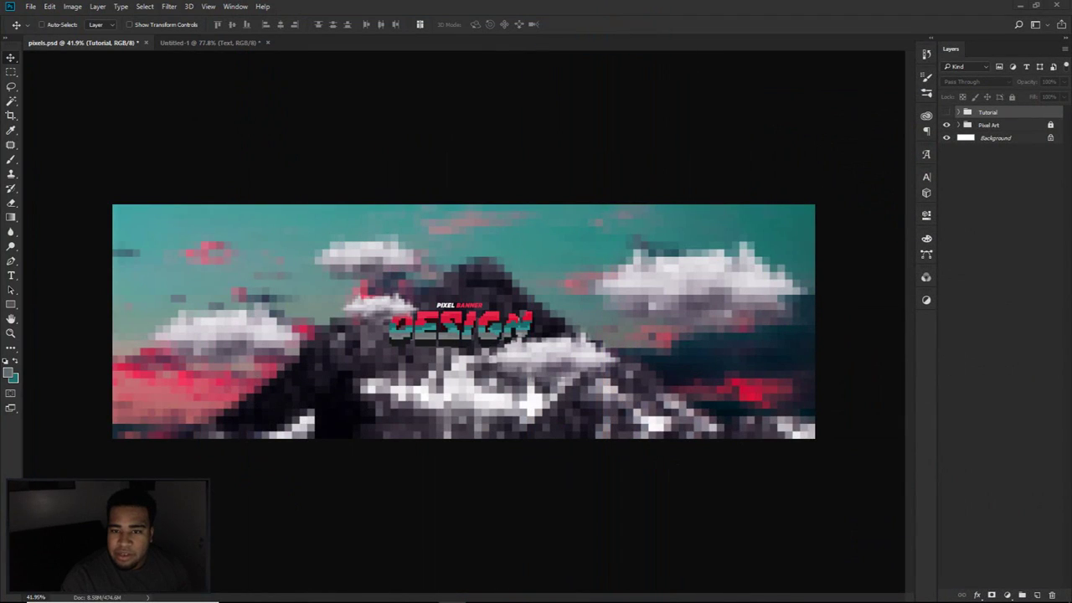